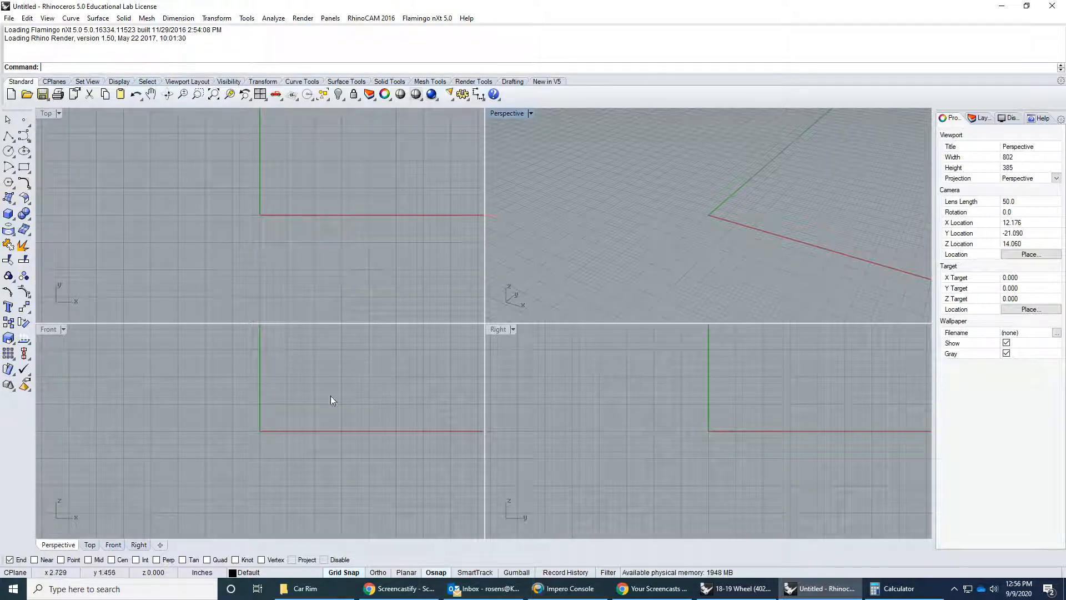
- Set the document's model units to Millimeters and acknowledge the RhinoCAM units notice
click(201, 573)
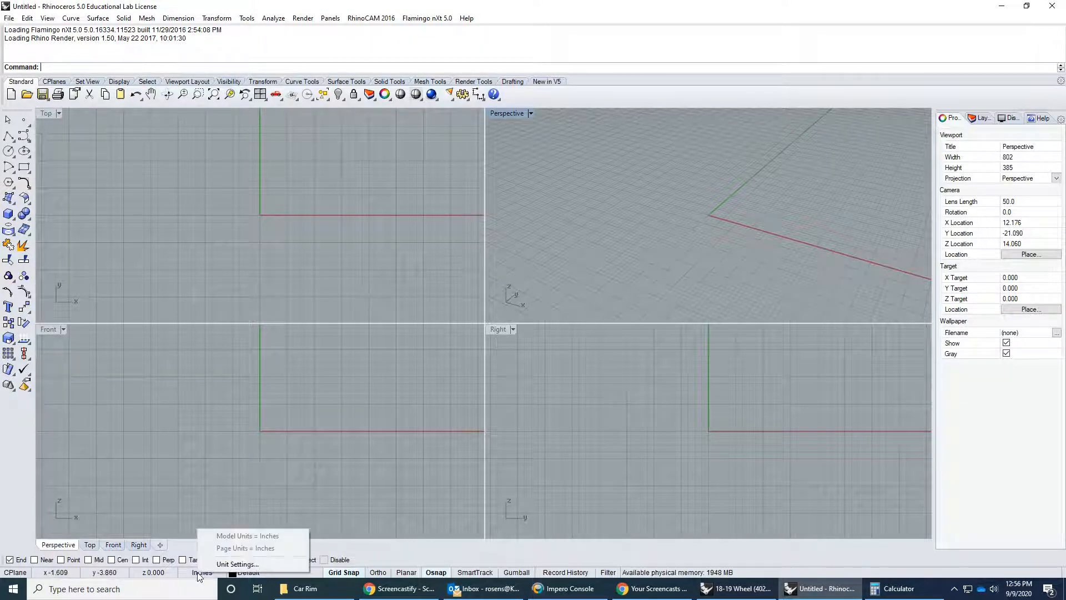
click(233, 565)
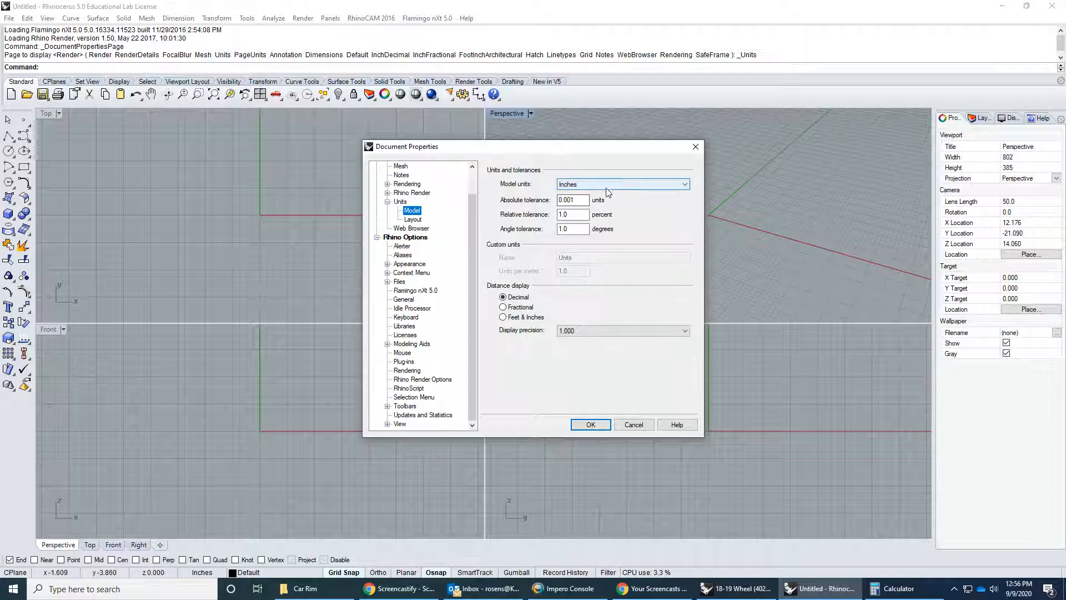
click(607, 189)
click(598, 207)
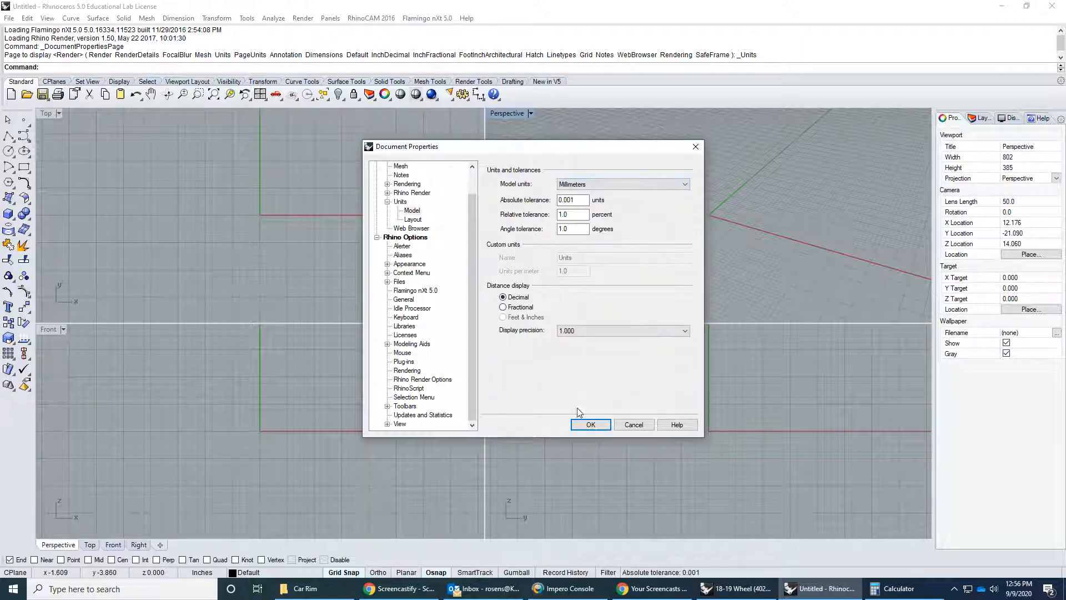
click(589, 426)
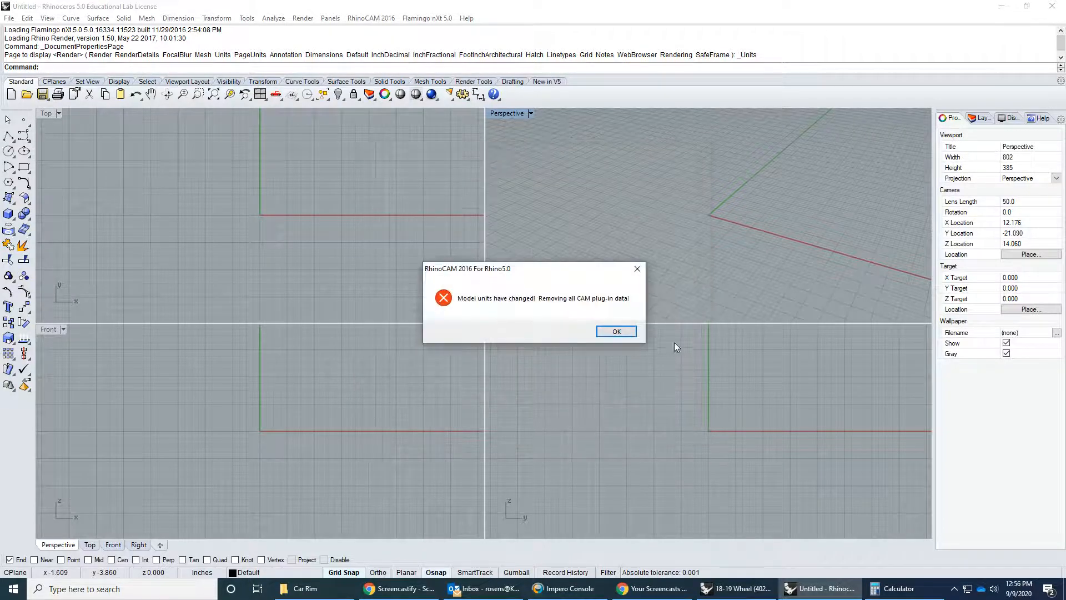
click(616, 332)
- Turn off the End object snap and leave Grid Snap as the only active drawing aid, keeping the object snap options displayed
click(440, 576)
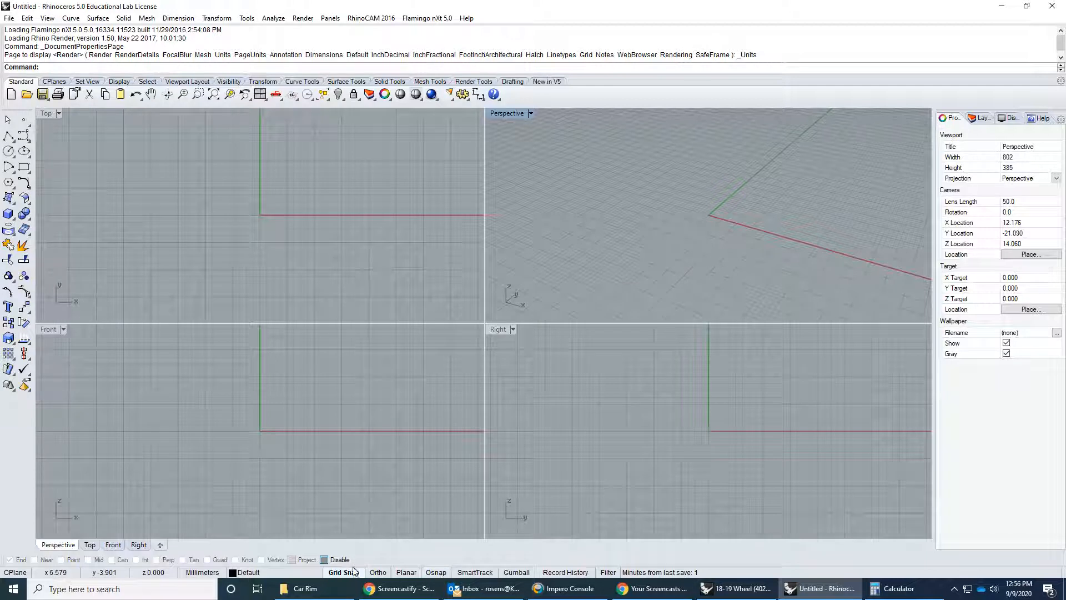
click(324, 560)
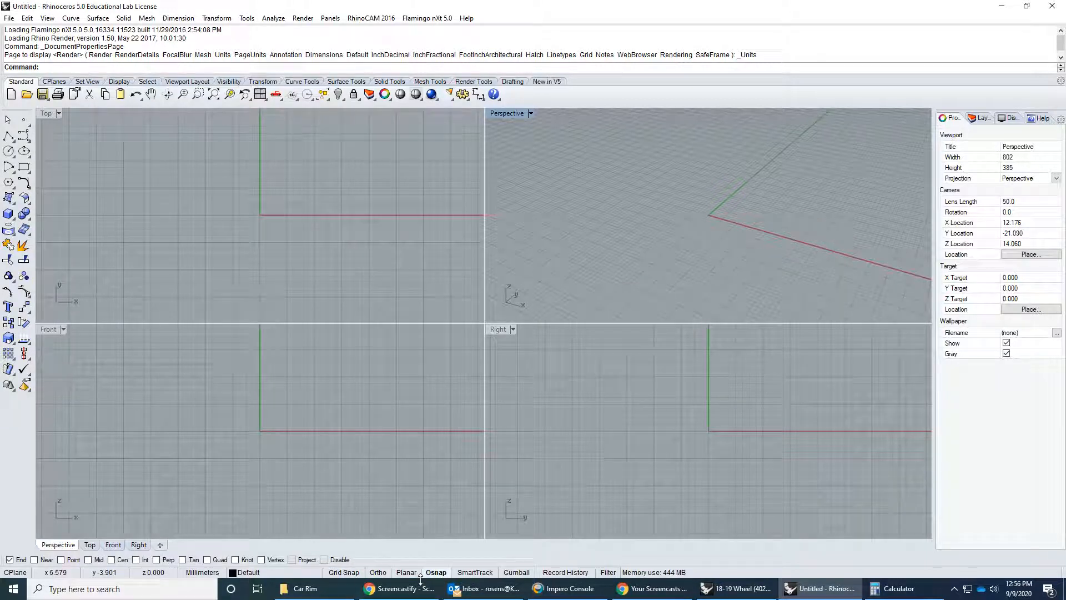
click(444, 577)
click(482, 574)
click(435, 572)
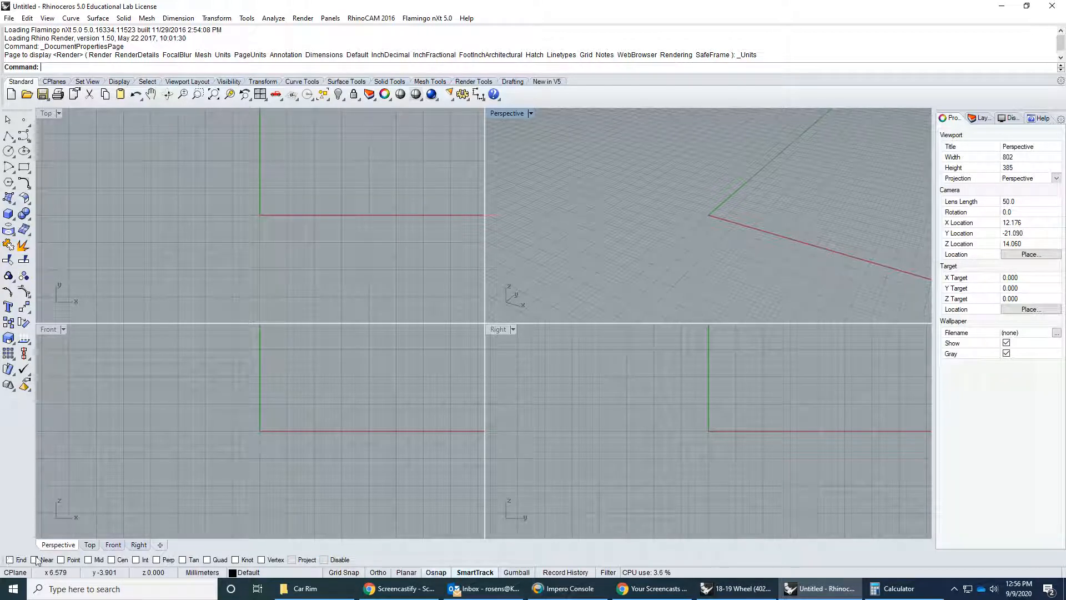
click(434, 574)
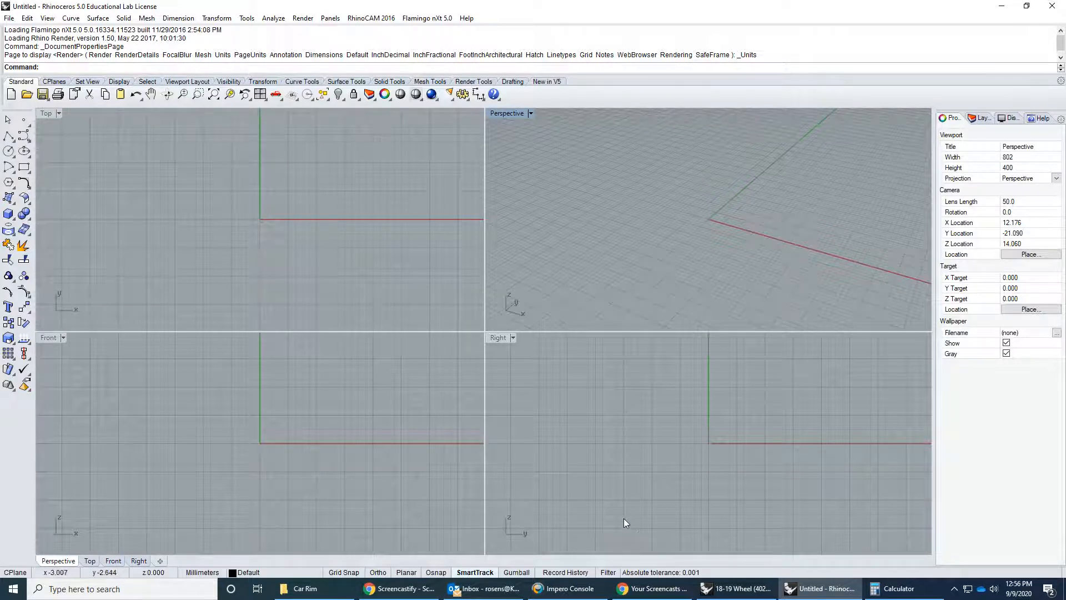
click(436, 573)
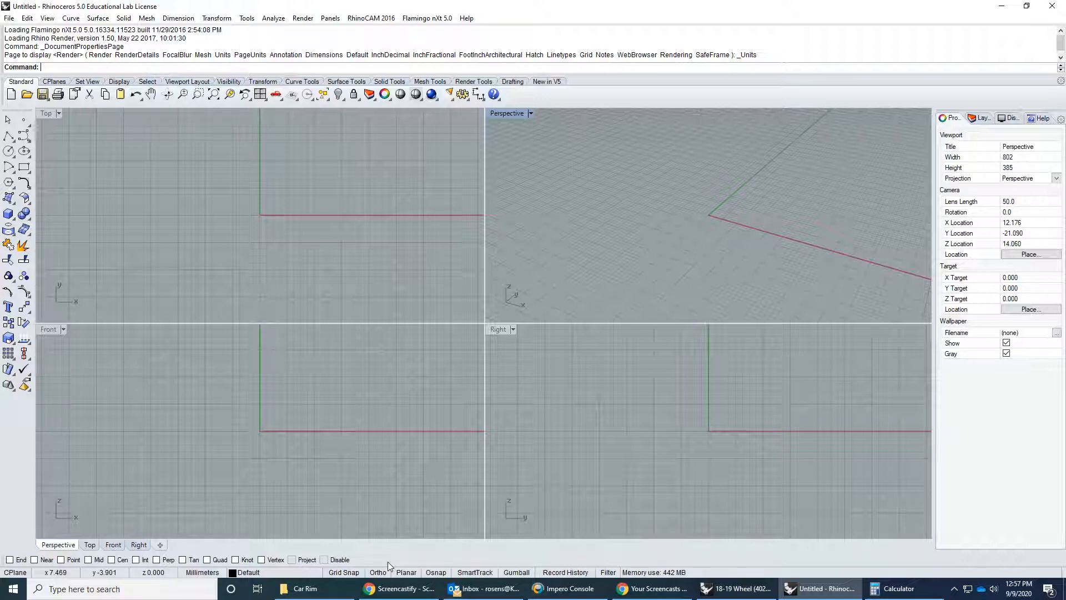
click(344, 572)
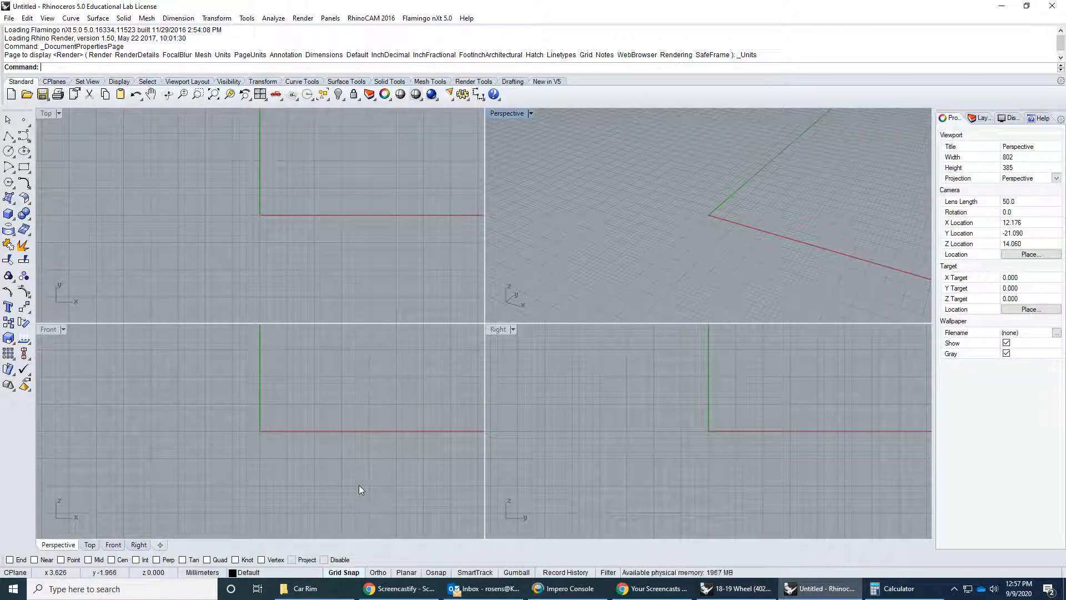
- Start a polyline in the Front view and place its first four points freely with Grid Snap off
click(8, 136)
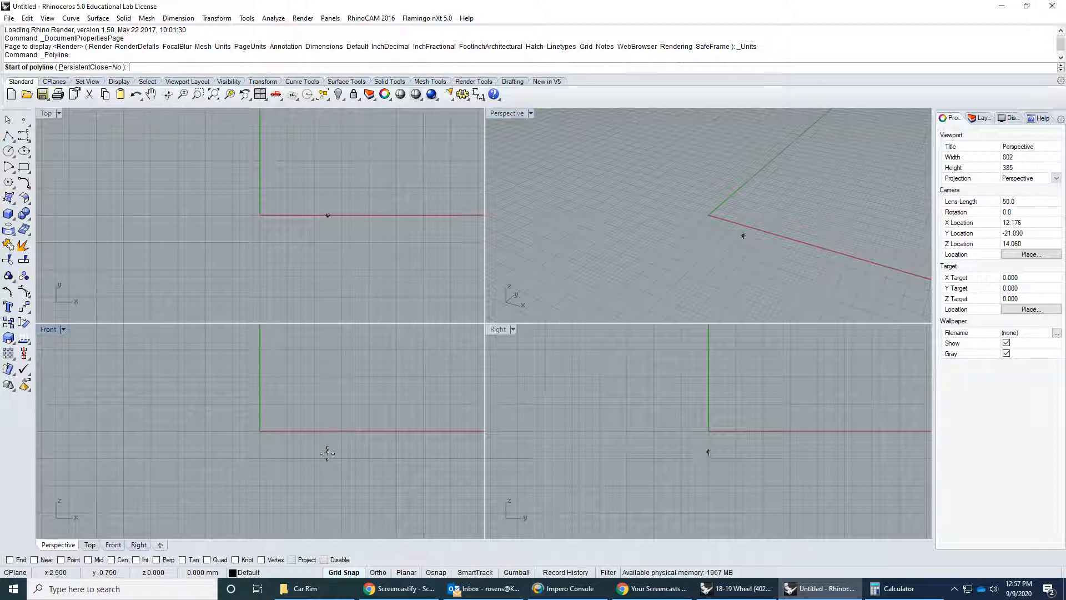
scroll(337, 471, up, 4)
scroll(336, 469, up, 2)
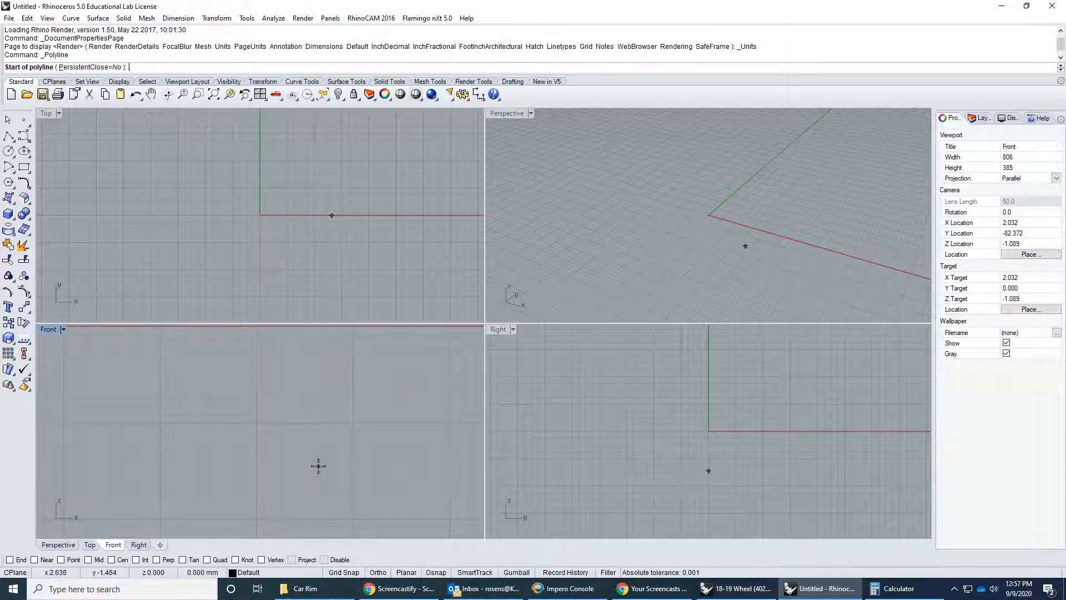
click(270, 438)
click(262, 460)
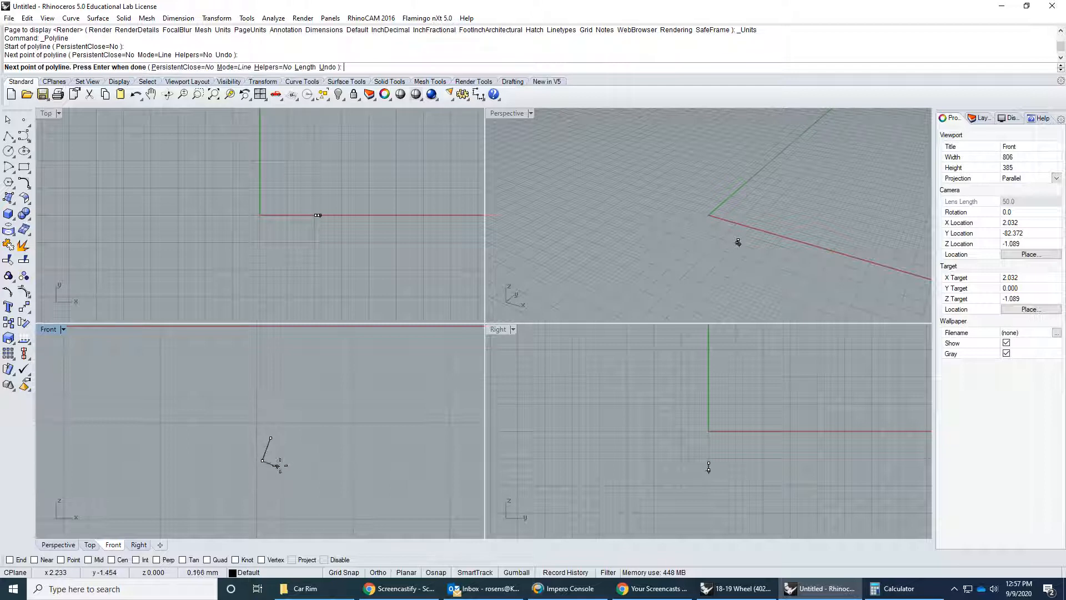
click(294, 461)
click(289, 435)
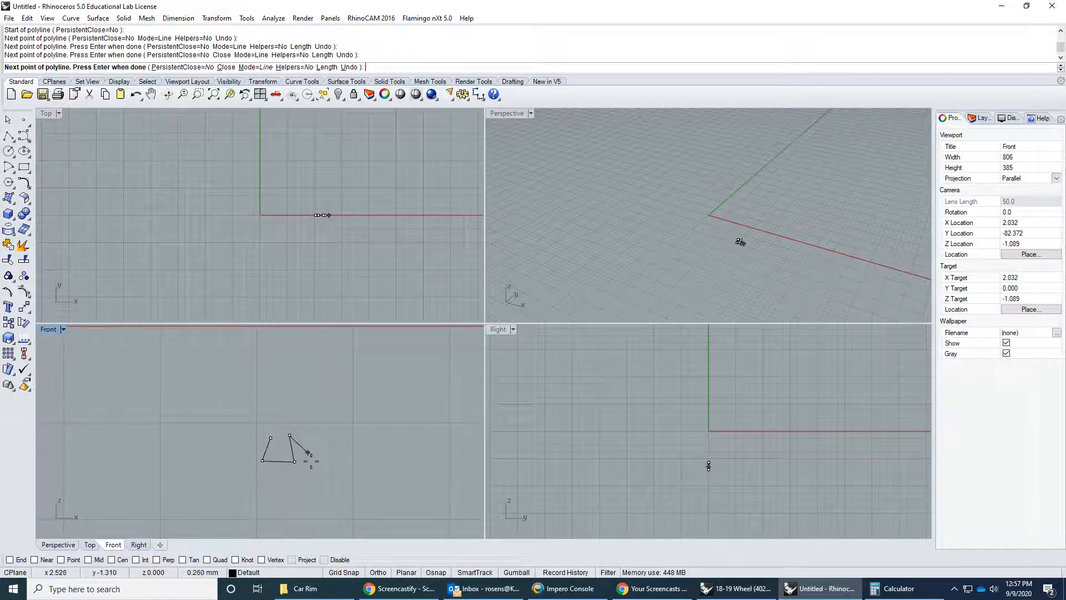
- Turn Grid Snap on and continue the polyline with four points snapped to the grid
click(344, 572)
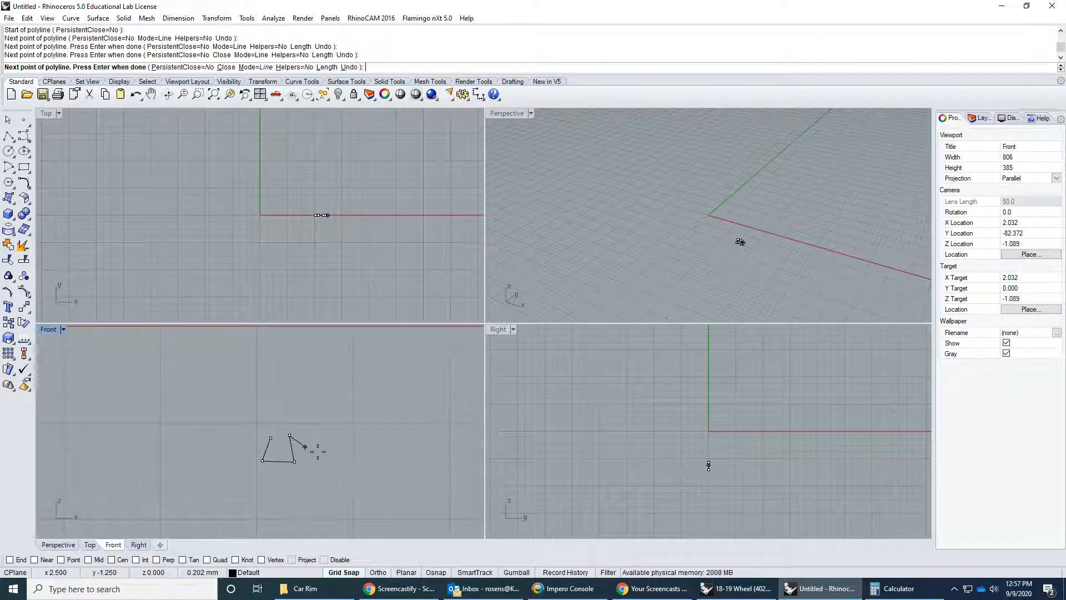
click(328, 446)
click(328, 470)
click(353, 471)
click(342, 451)
- Turn Grid Snap off, add three more free points to the polyline and finish it as an open curve
click(344, 571)
click(331, 430)
click(313, 431)
click(299, 416)
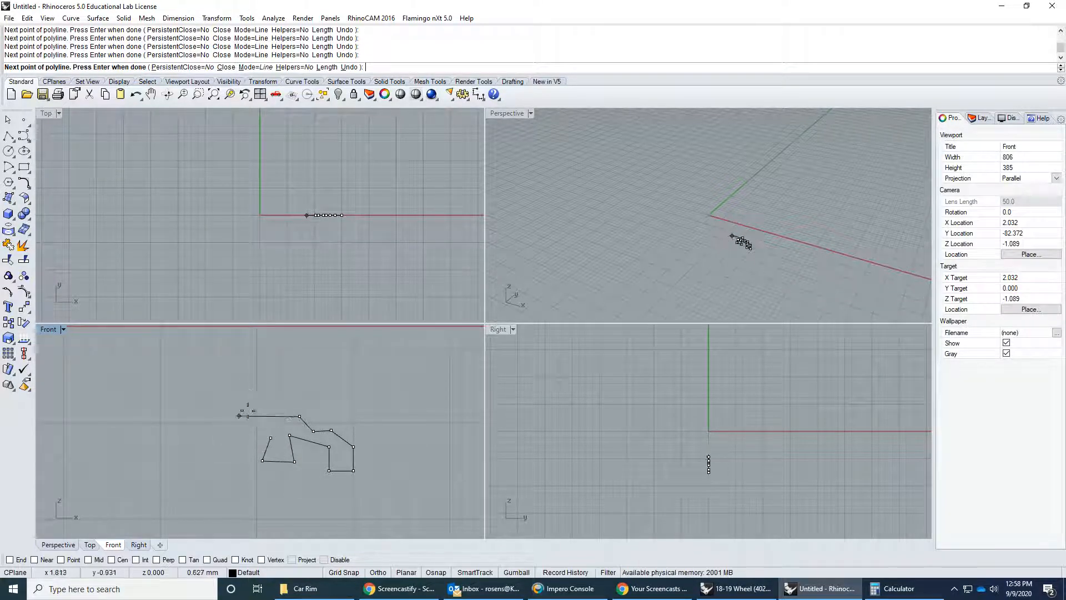
key(Return)
- Delete the practice polyline from the Front view and turn Grid Snap back on
drag(231, 375, 415, 500)
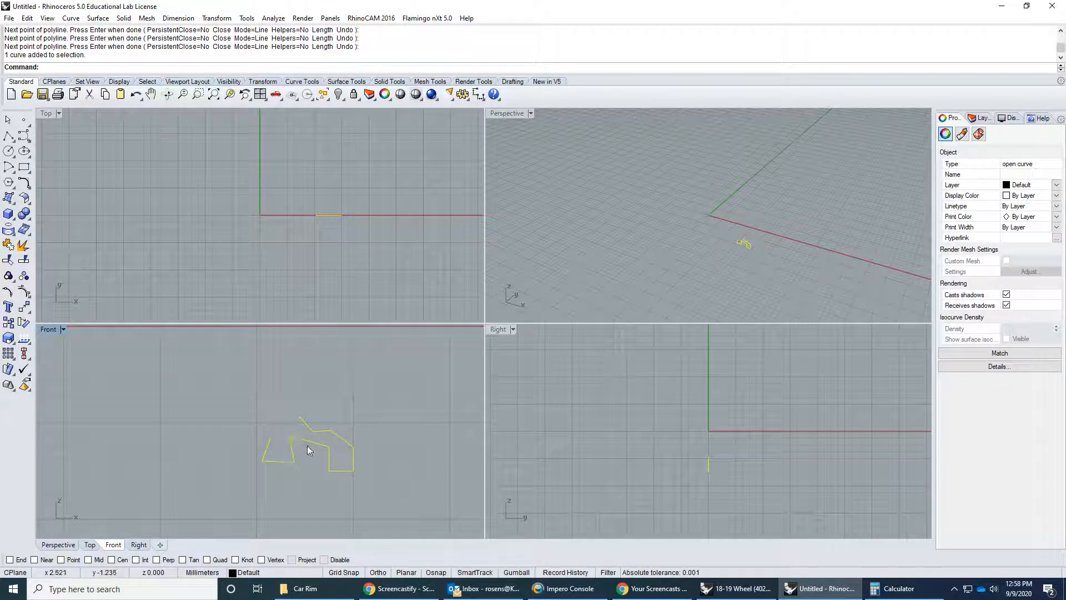
key(Delete)
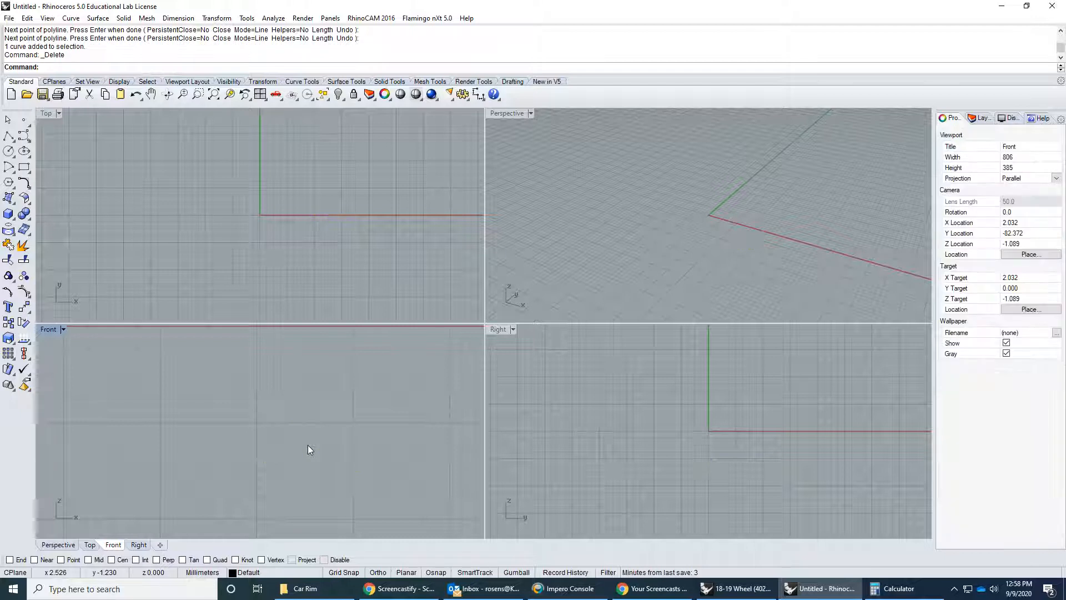
right_drag(308, 445, 294, 430)
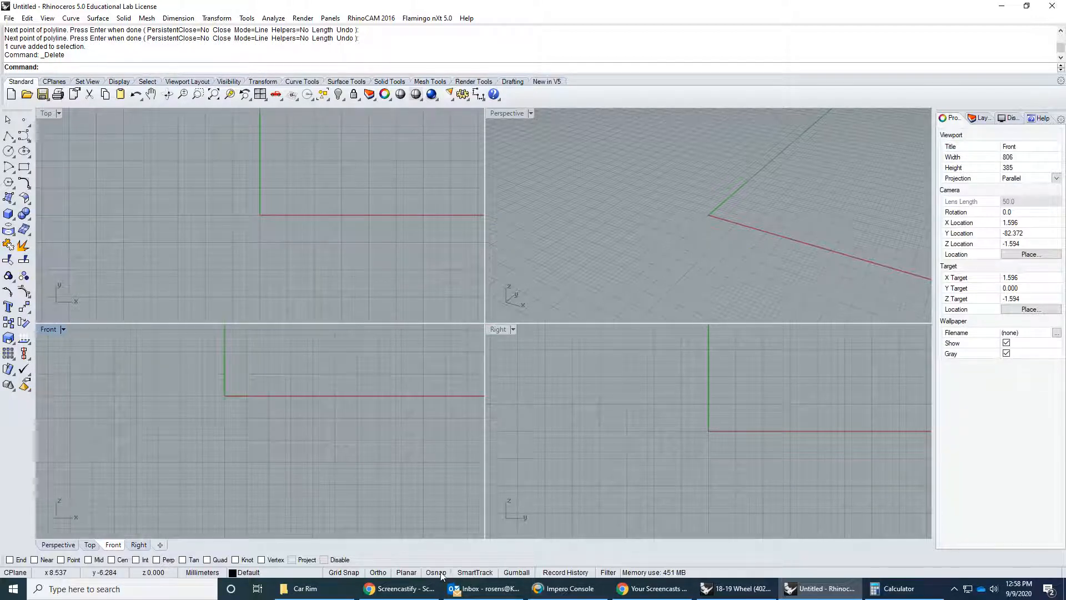
click(346, 576)
right_drag(285, 448, 316, 482)
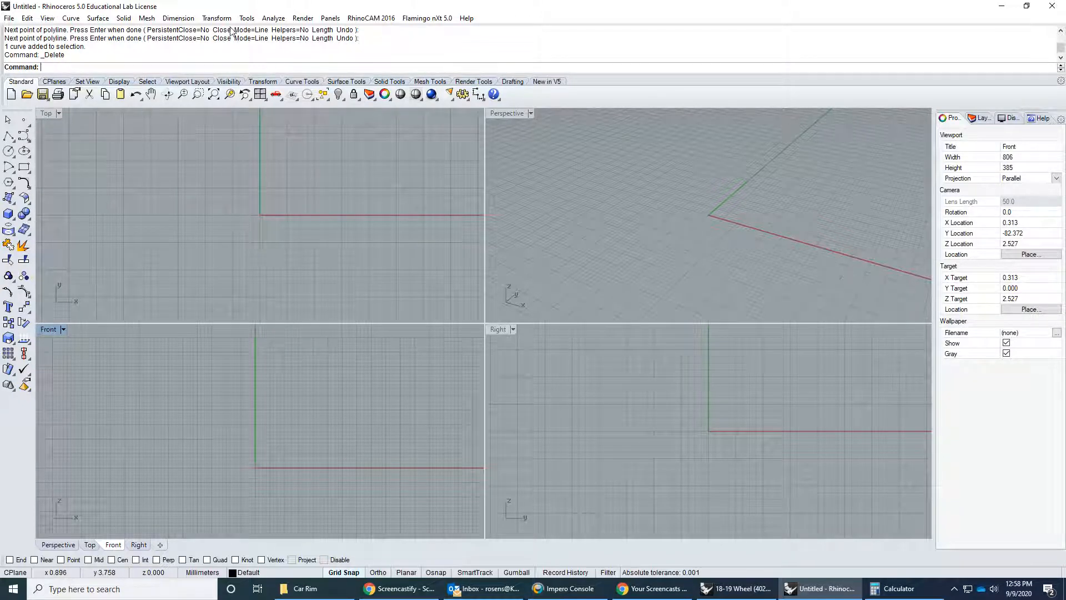
- Examine the model units and tolerance settings in the Rhino options without changing them
click(245, 18)
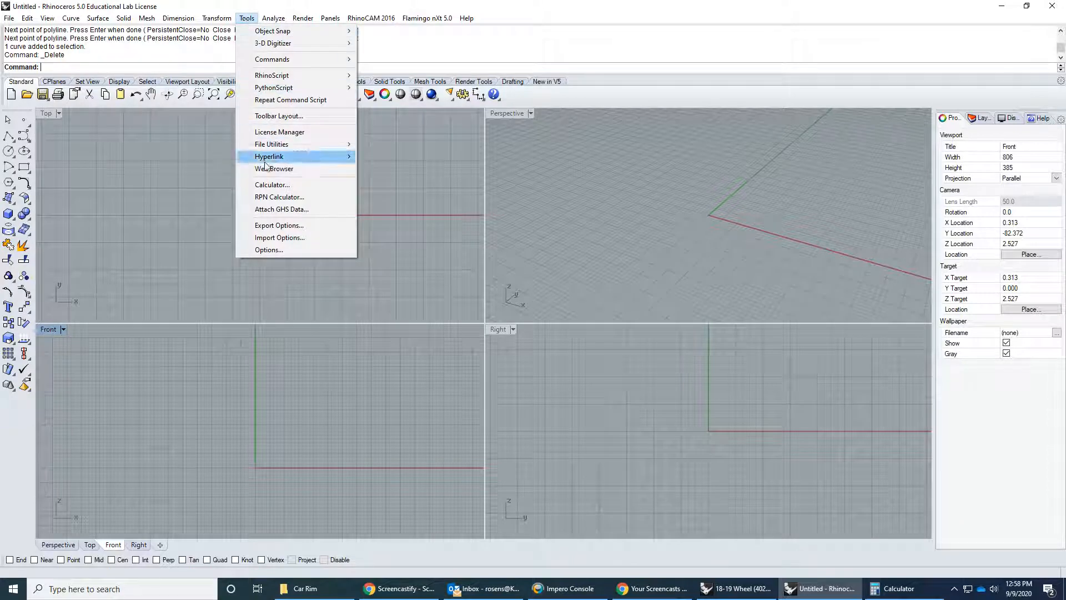
click(273, 251)
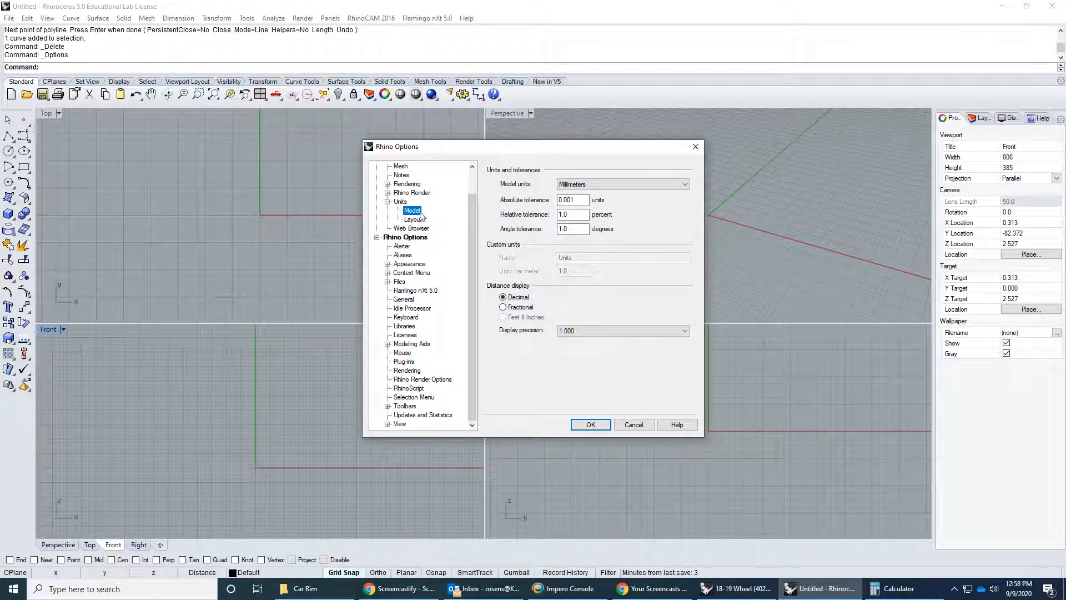
scroll(467, 219, up, 1)
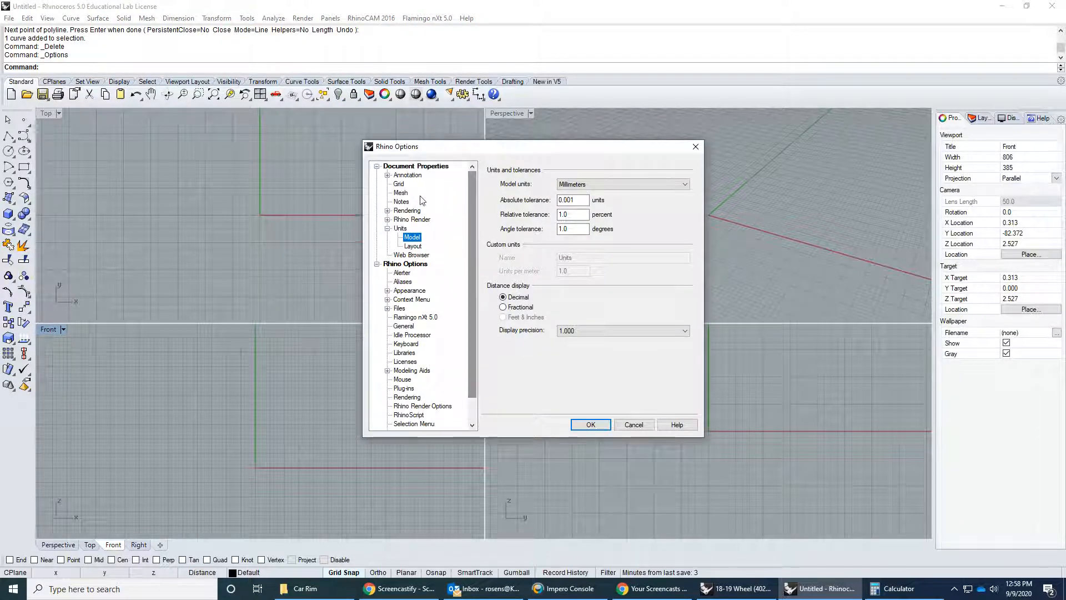
click(398, 228)
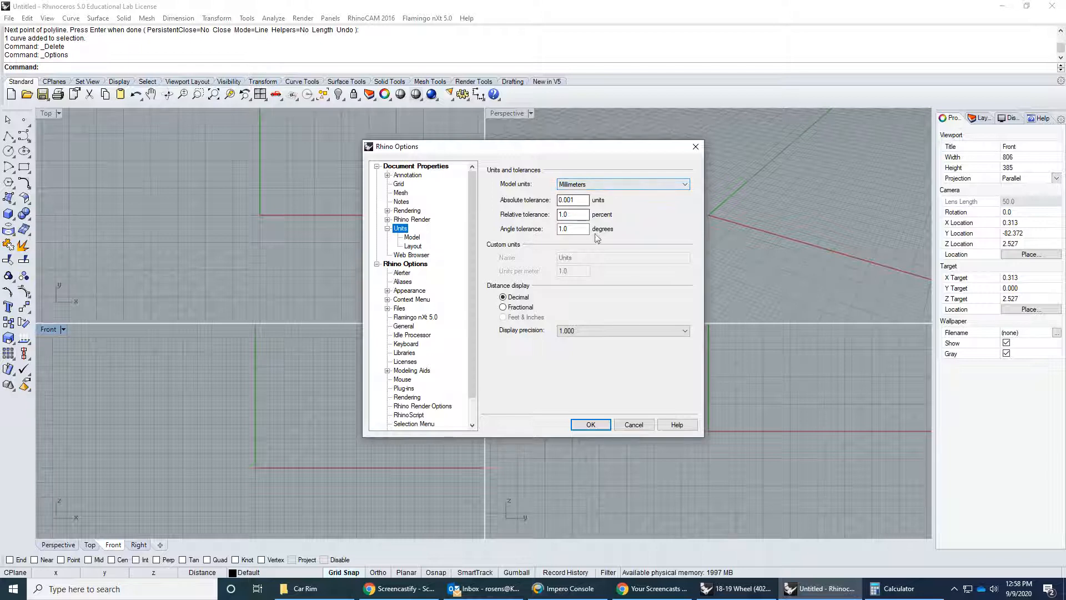
click(633, 425)
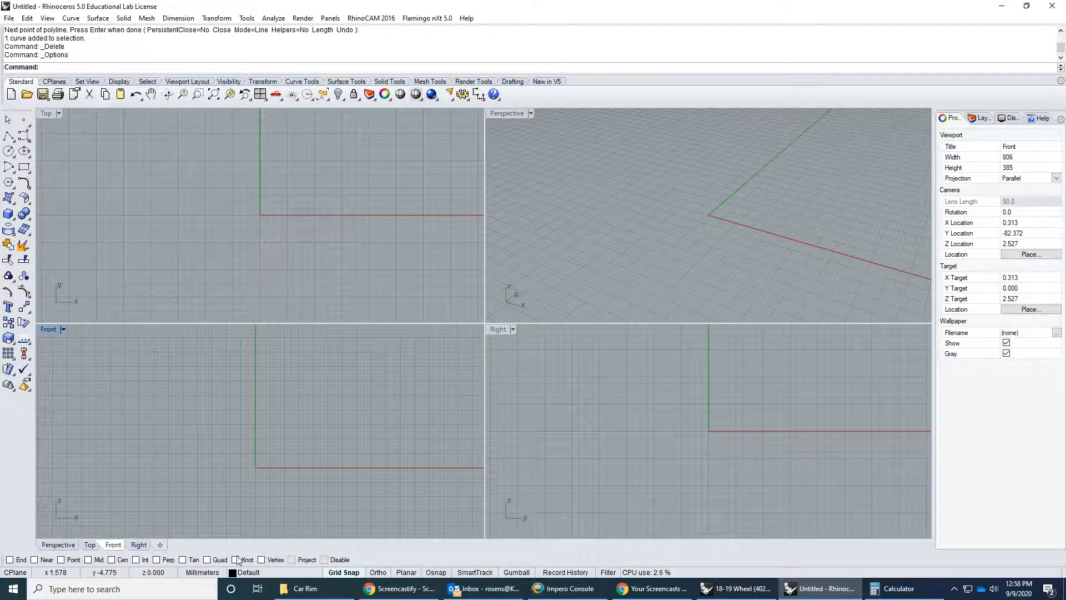
- Set the document's model units to Inches, accept scaling the model, and acknowledge the RhinoCAM units notice
click(193, 575)
click(222, 565)
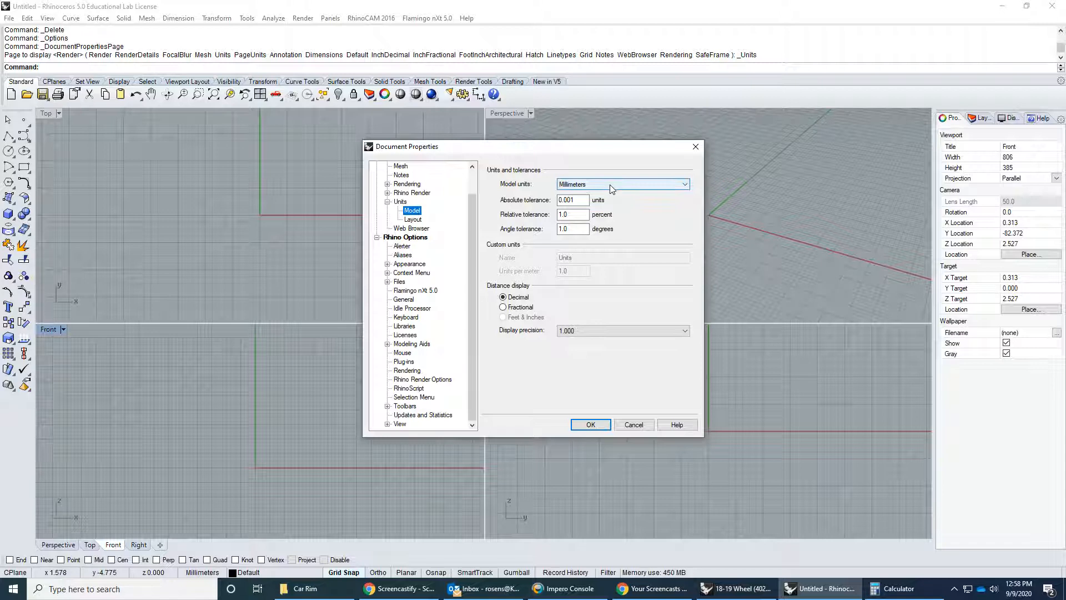
click(611, 189)
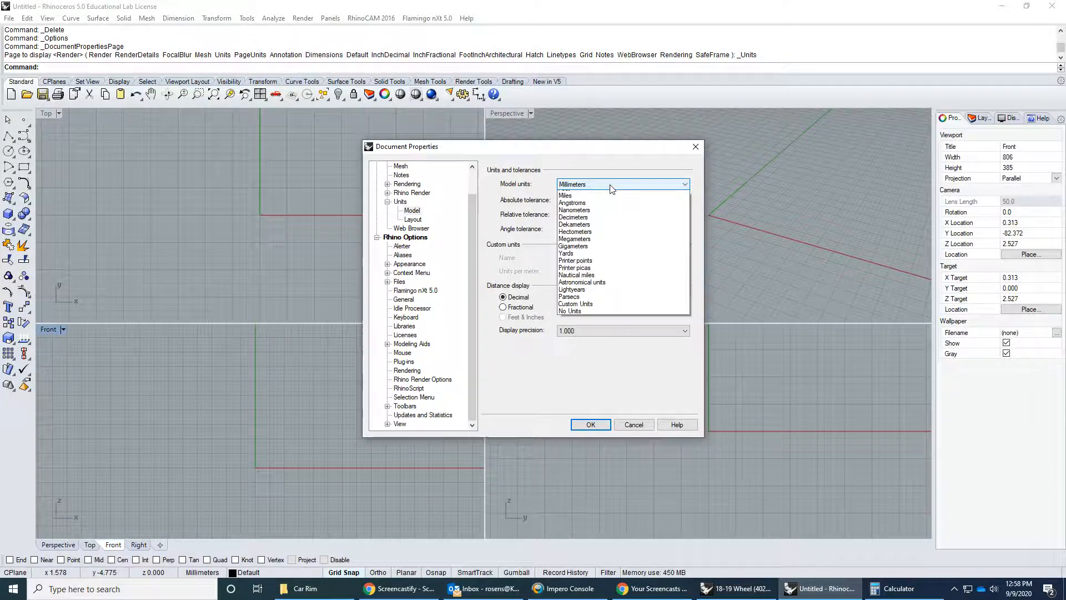
click(596, 246)
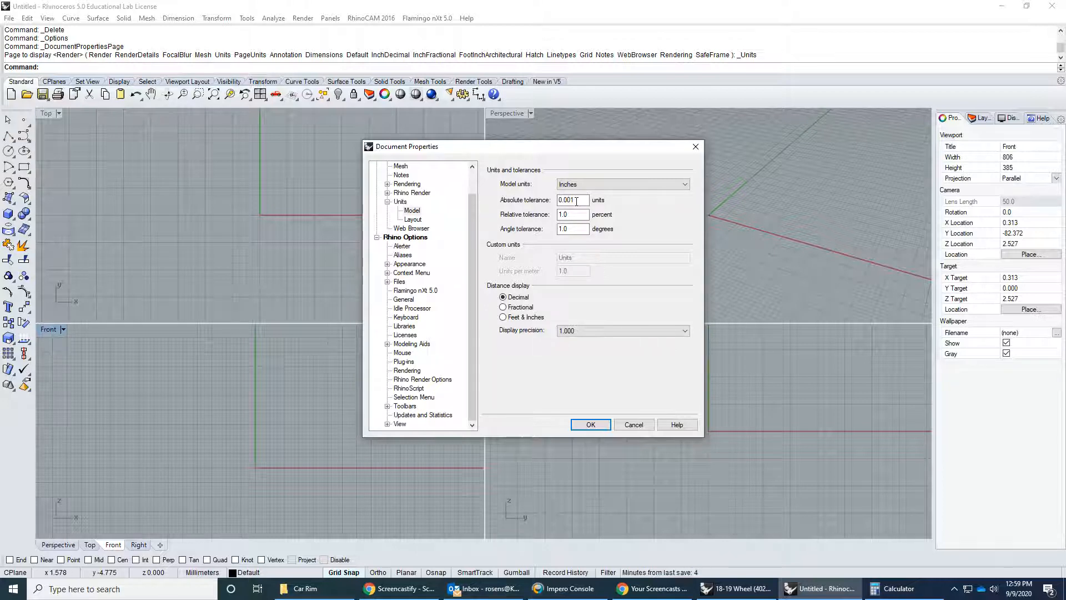
click(603, 186)
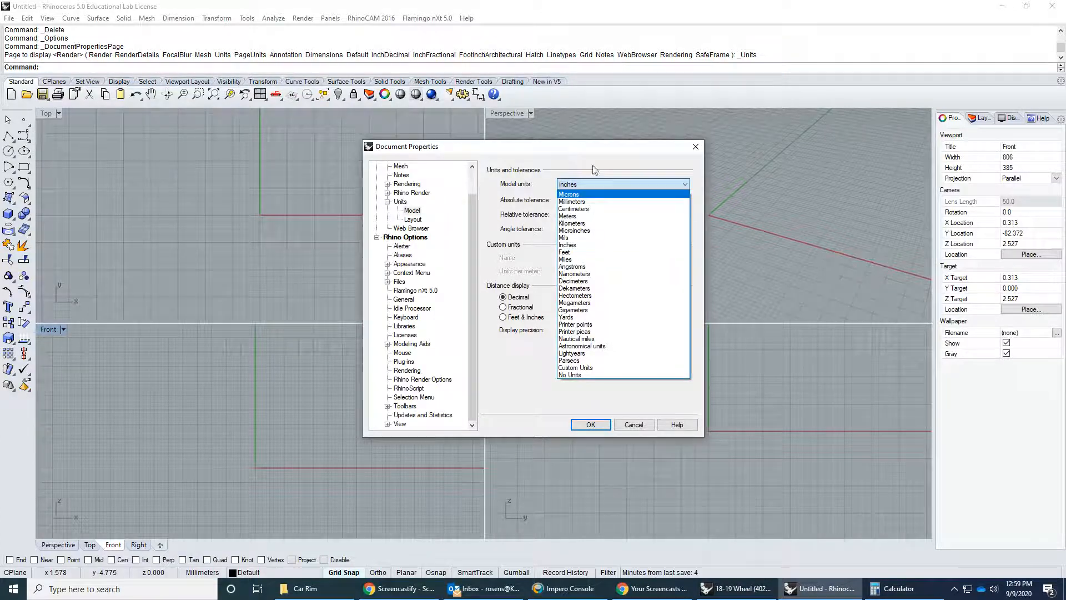
click(583, 245)
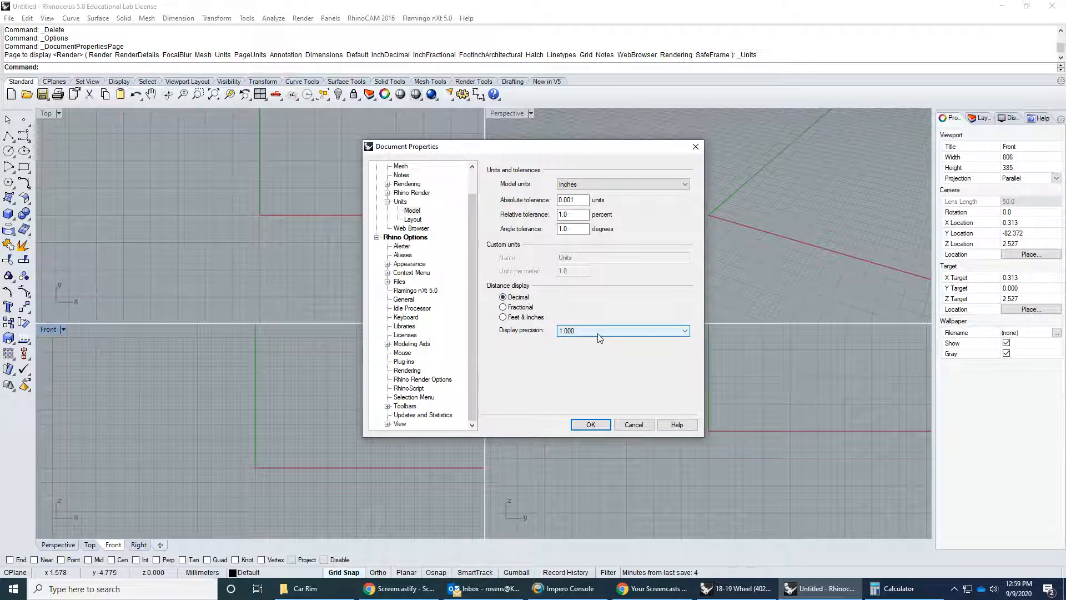
click(591, 424)
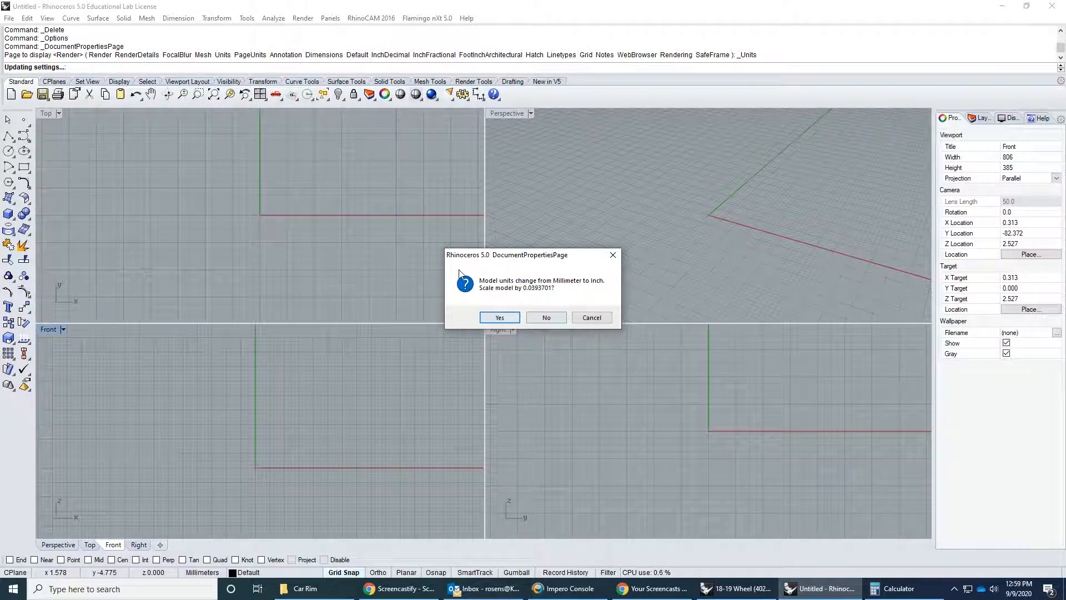
click(503, 318)
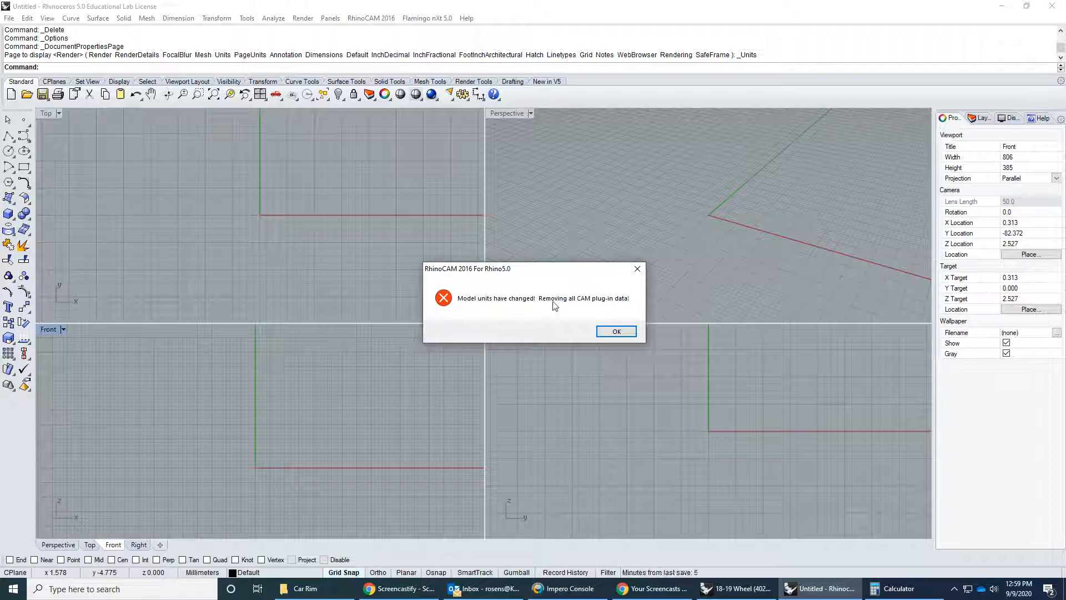
click(616, 331)
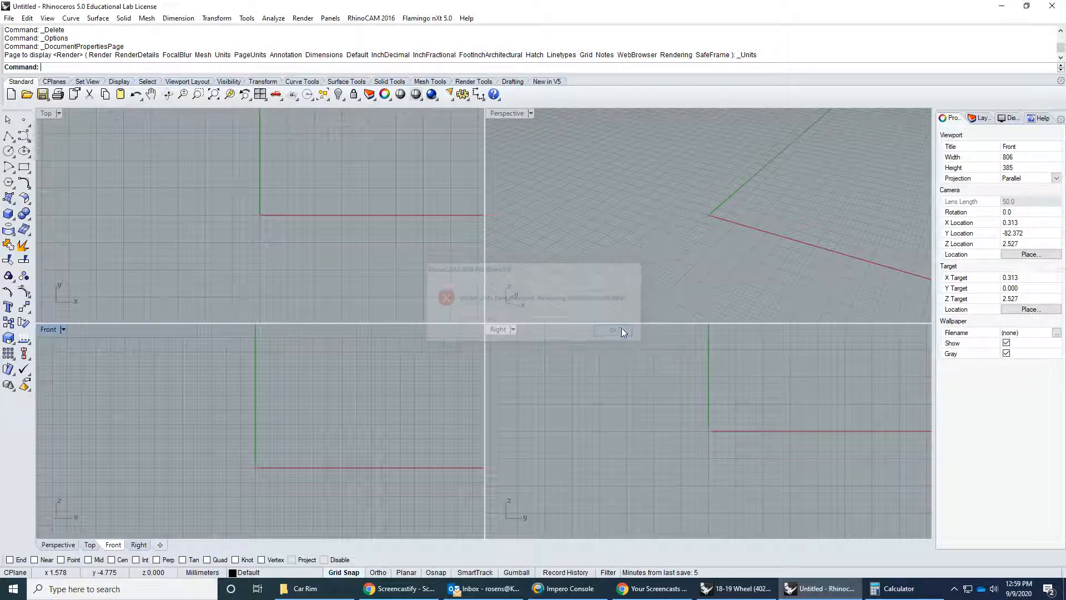
- Display the RhinoCAM 2016 Machining Browser and close the Machining Objects browser
click(375, 19)
click(369, 45)
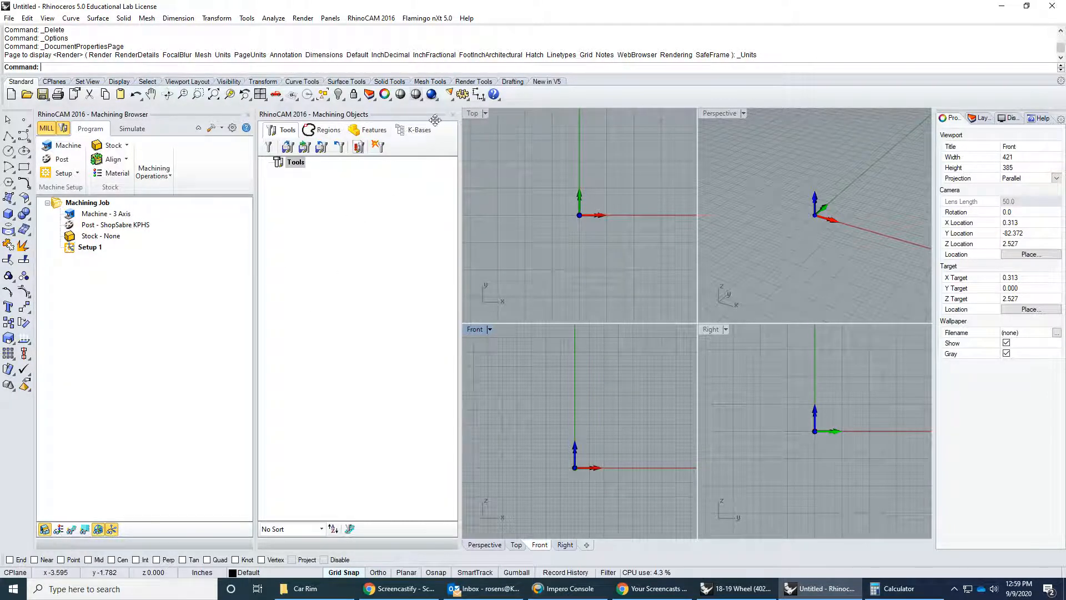
click(453, 116)
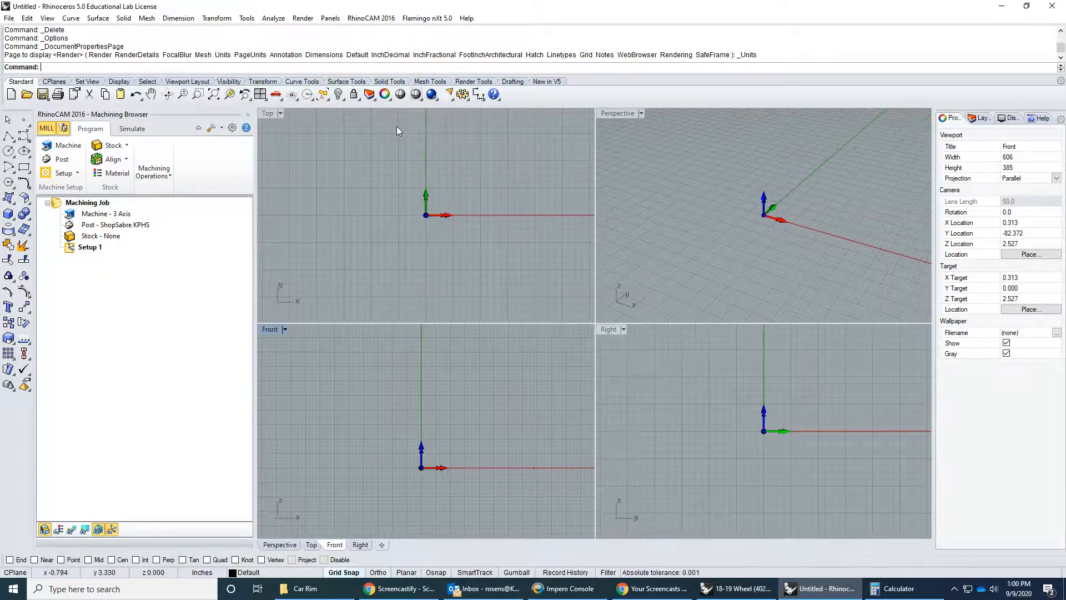
- Close the RhinoCAM Machining Browser to enlarge the four modelling viewports
click(248, 115)
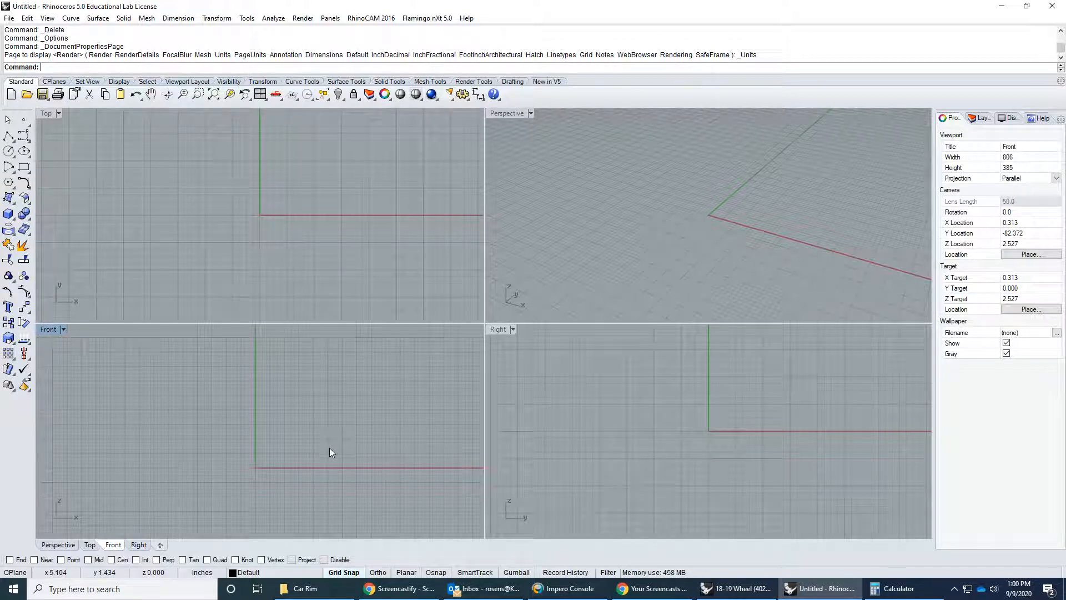
scroll(324, 408, up, 5)
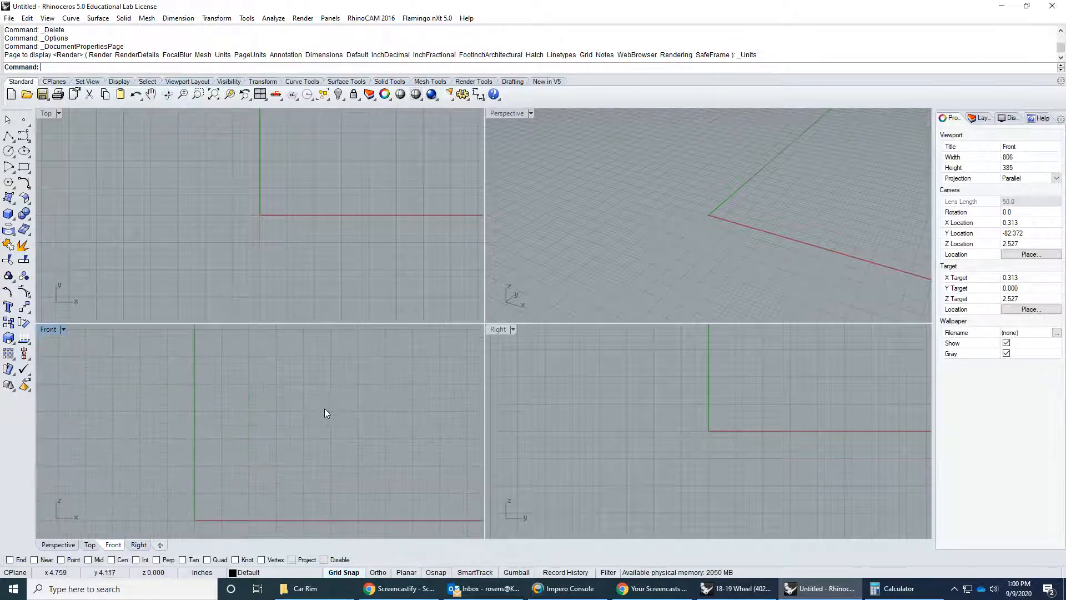
scroll(315, 414, up, 1)
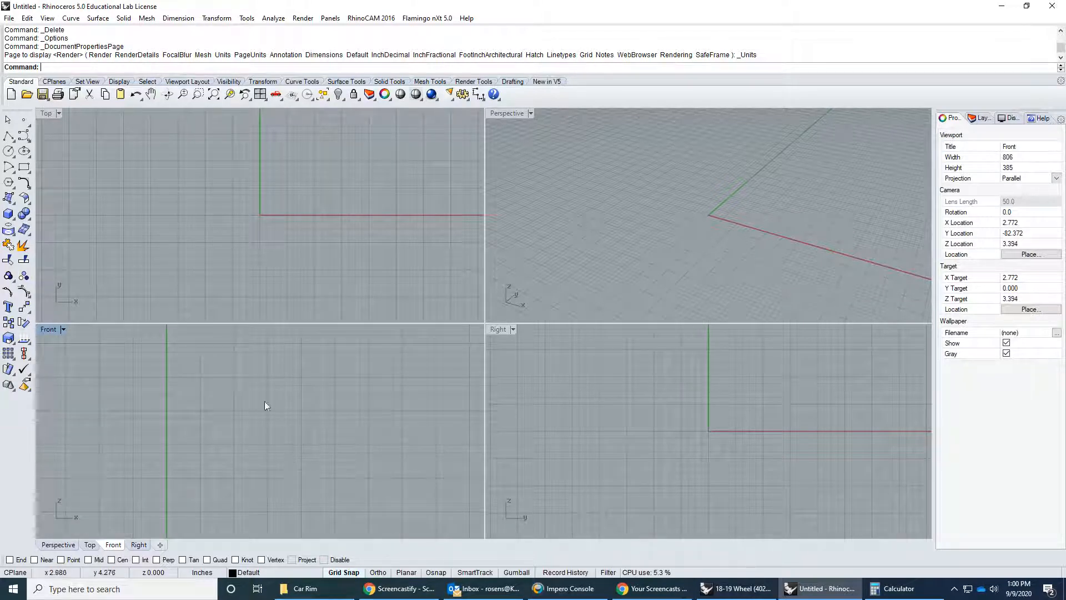
- Examine the grid and snap spacing settings in the document properties without changing them
right_click(344, 574)
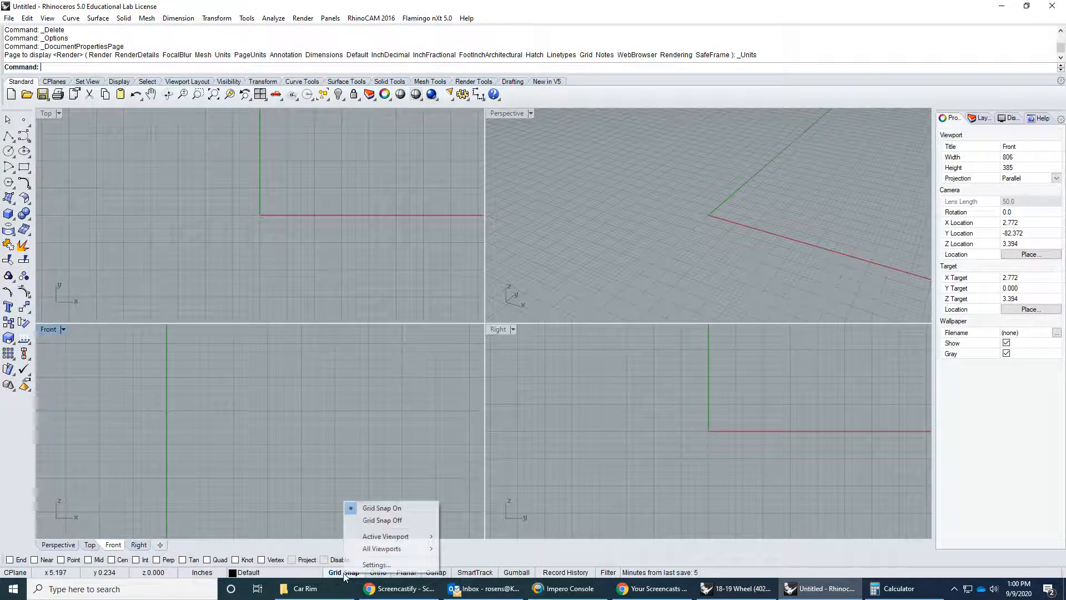
click(375, 563)
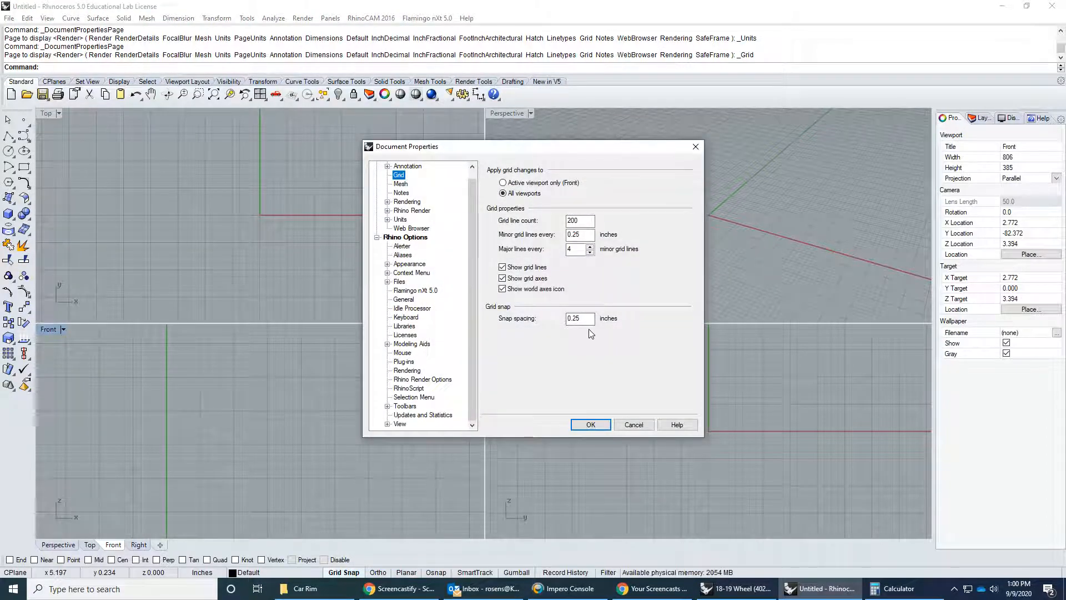
click(633, 425)
- Set the grid line count to 200 for all viewports in the Rhino options and accept the settings
click(246, 18)
click(279, 250)
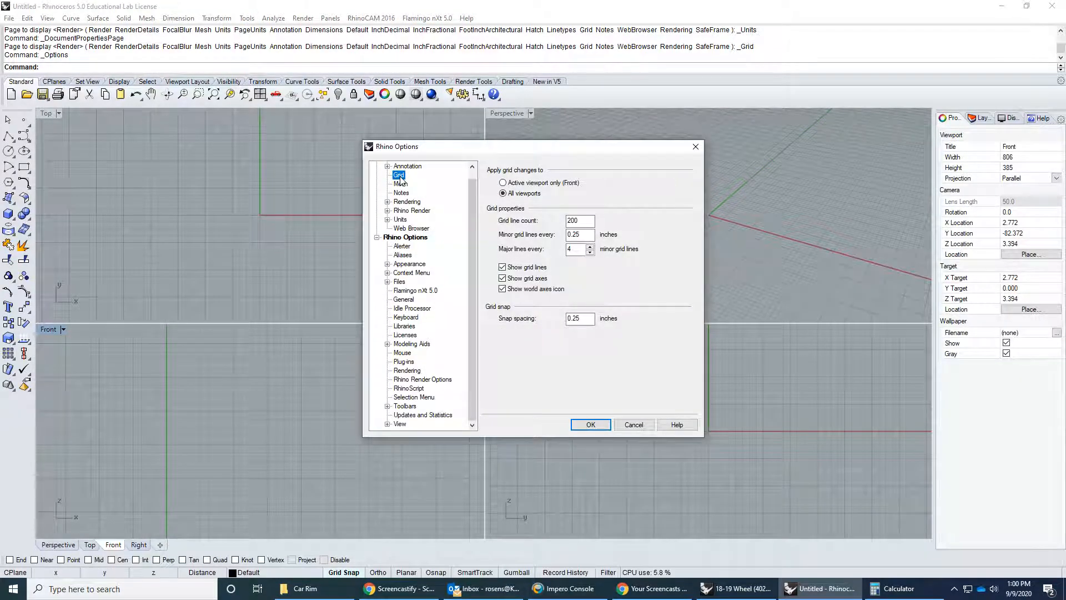
double_click(568, 222)
text(200)
click(592, 423)
- Try out a polyline in the Front view with Grid Snap turned off and back on, and cancel it
click(8, 136)
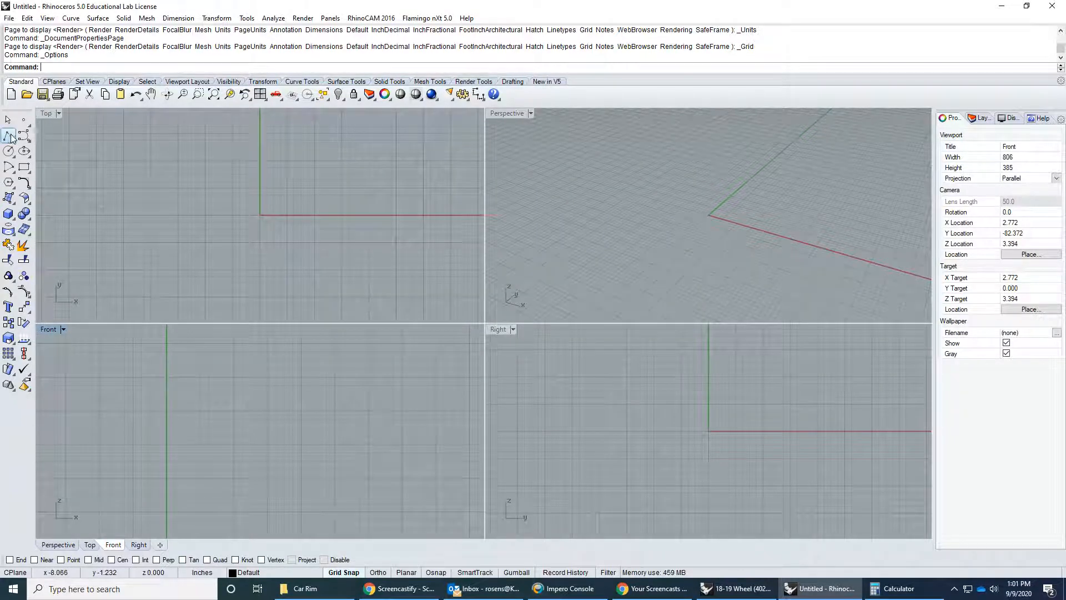
click(292, 420)
scroll(310, 443, up, 5)
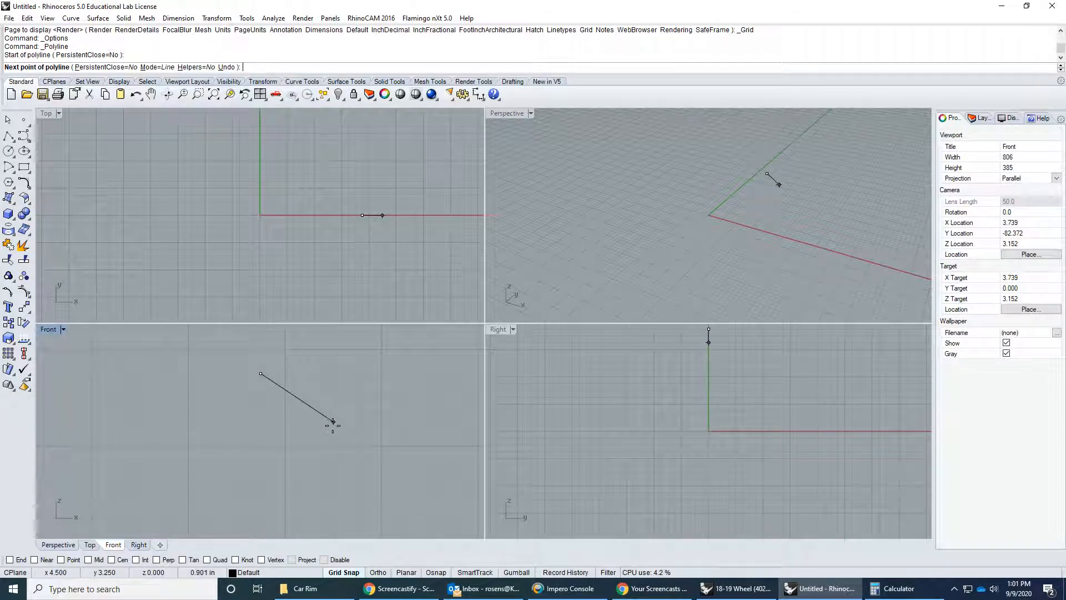
click(343, 572)
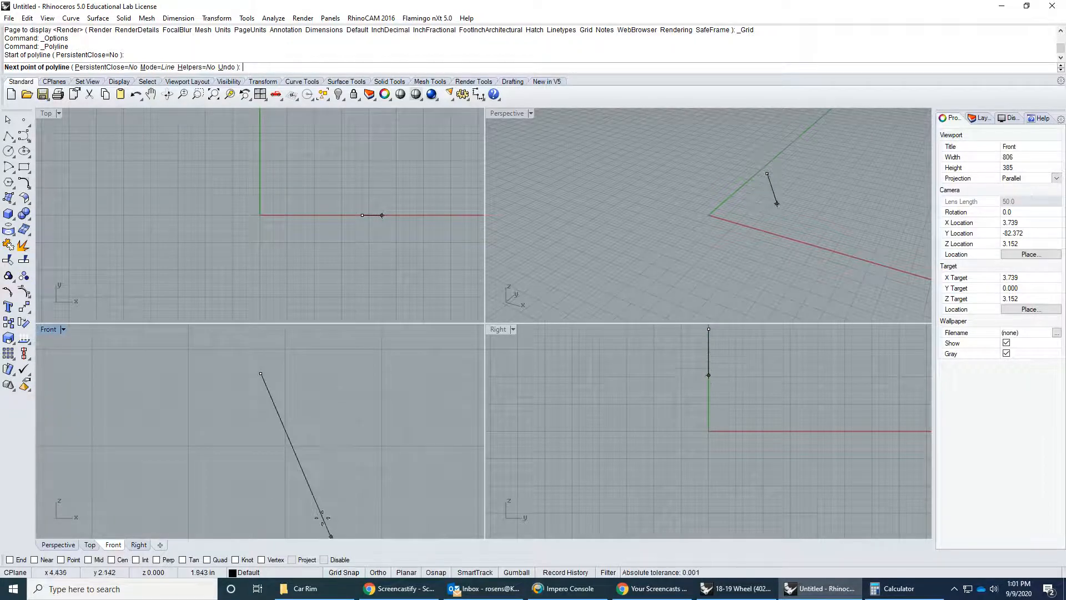
click(345, 572)
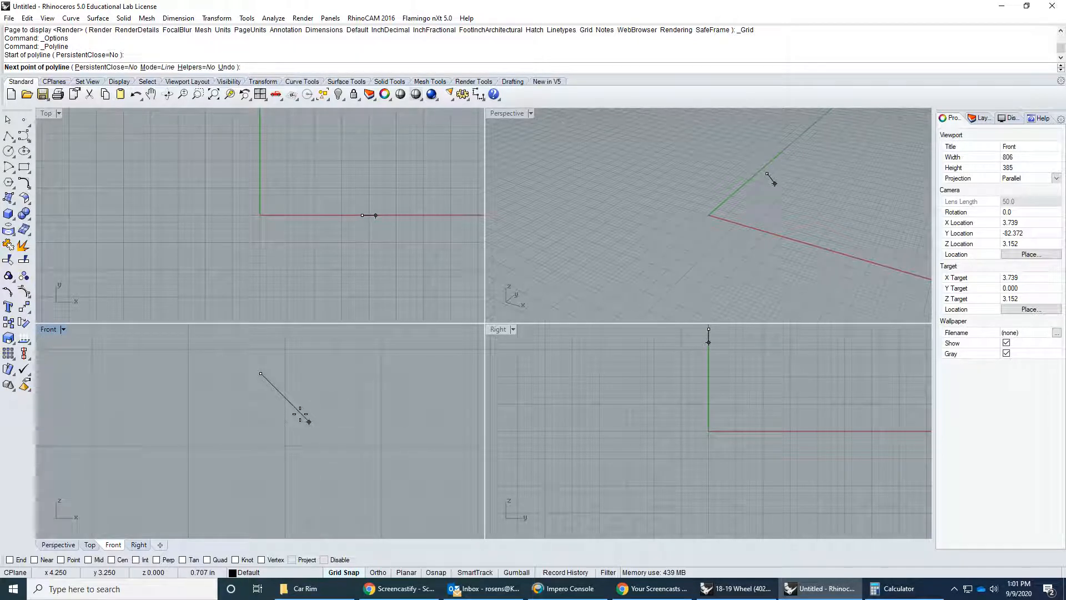
key(Escape)
scroll(298, 433, down, 16)
right_drag(295, 441, 269, 409)
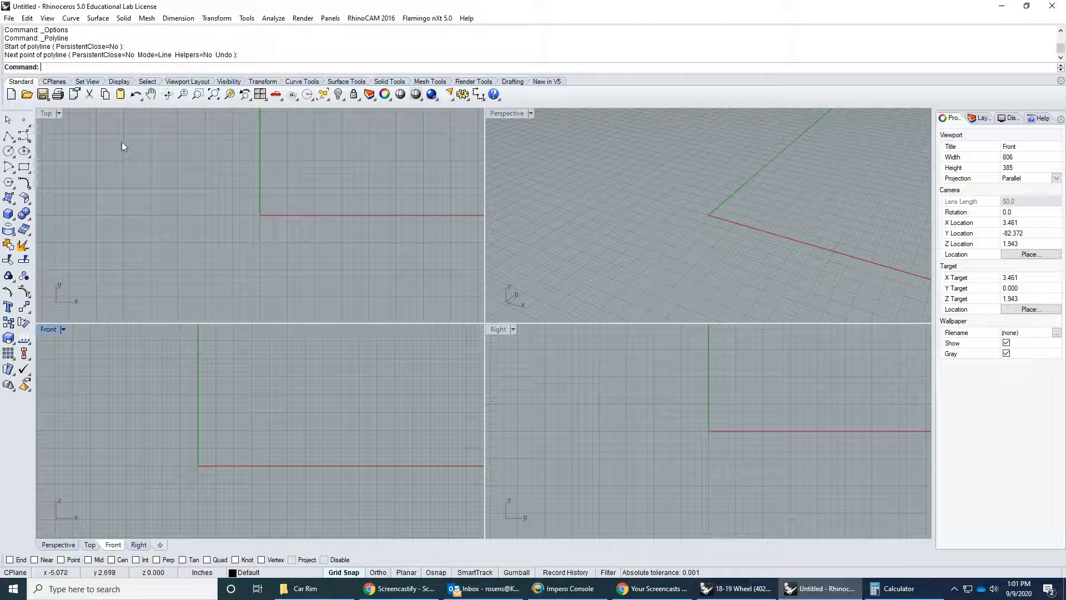
- Begin saving the document under a new name and open KPHS Network Folder- Oct 19 on the H: network drive
click(9, 19)
click(32, 108)
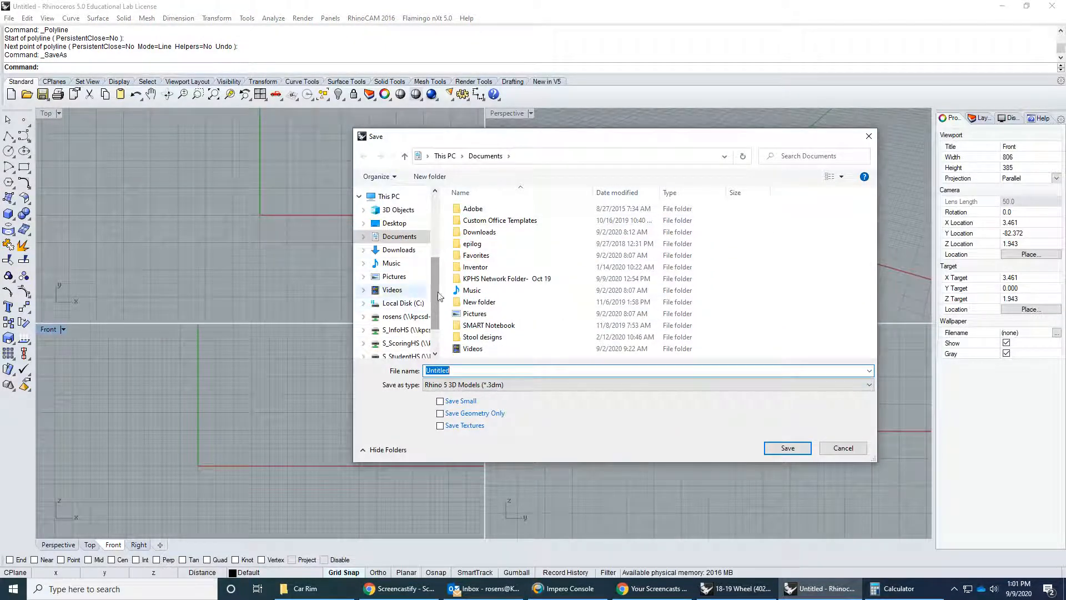
drag(433, 284, 436, 249)
click(399, 268)
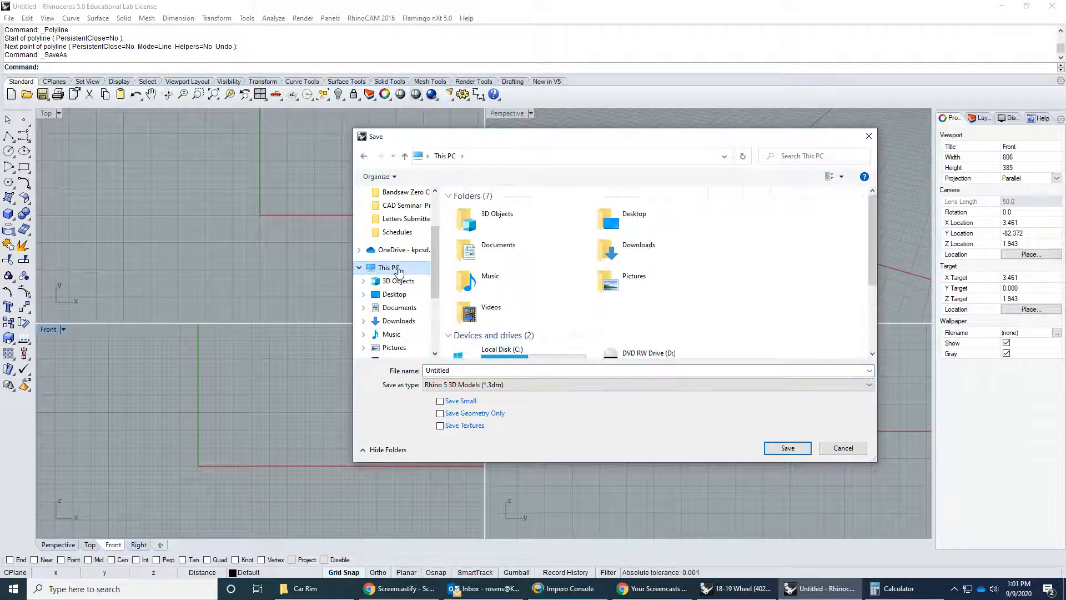
drag(436, 282, 442, 311)
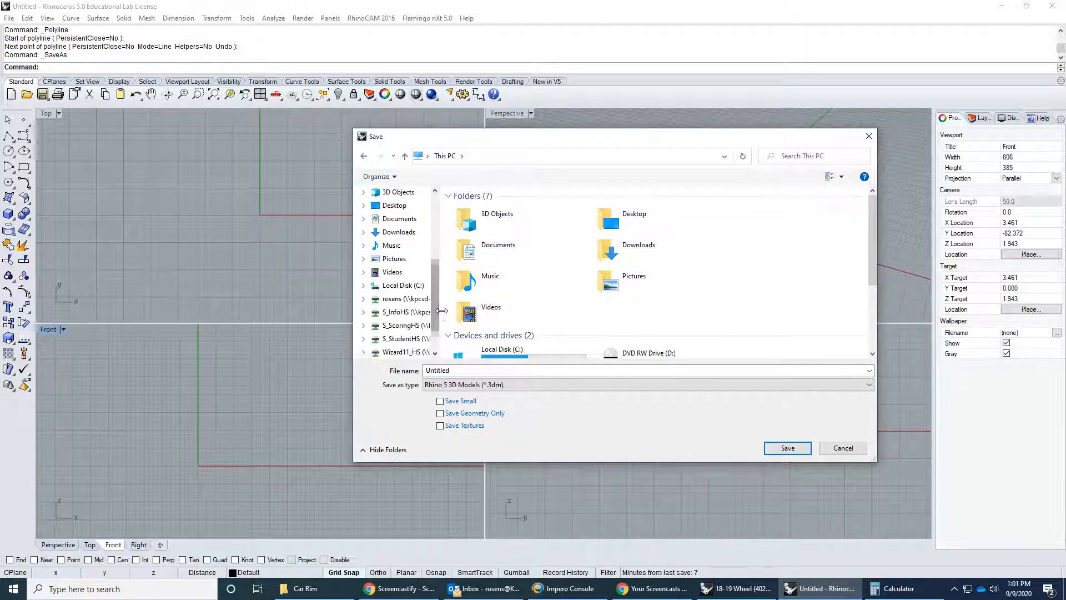
click(397, 301)
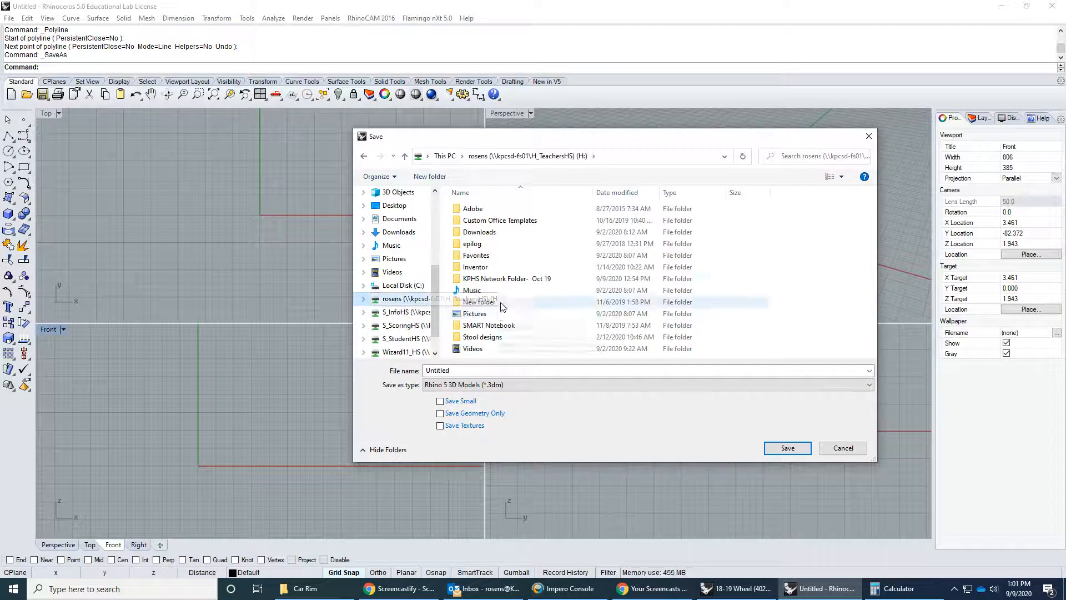
double_click(525, 279)
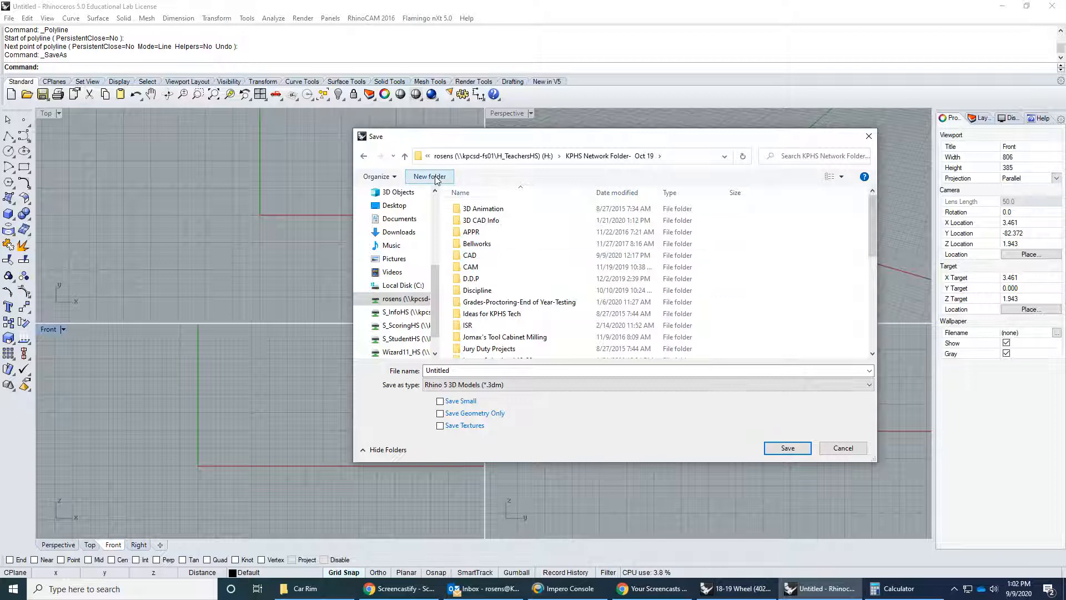
- Create a new folder named "delete m" inside KPHS Network Folder- Oct 19
click(435, 177)
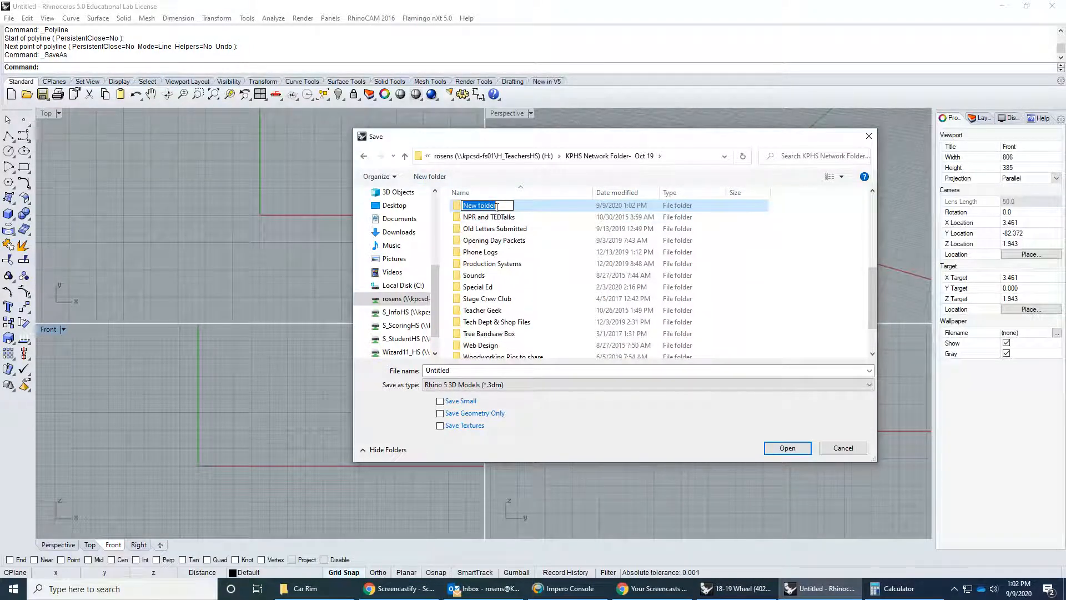
text(delete m)
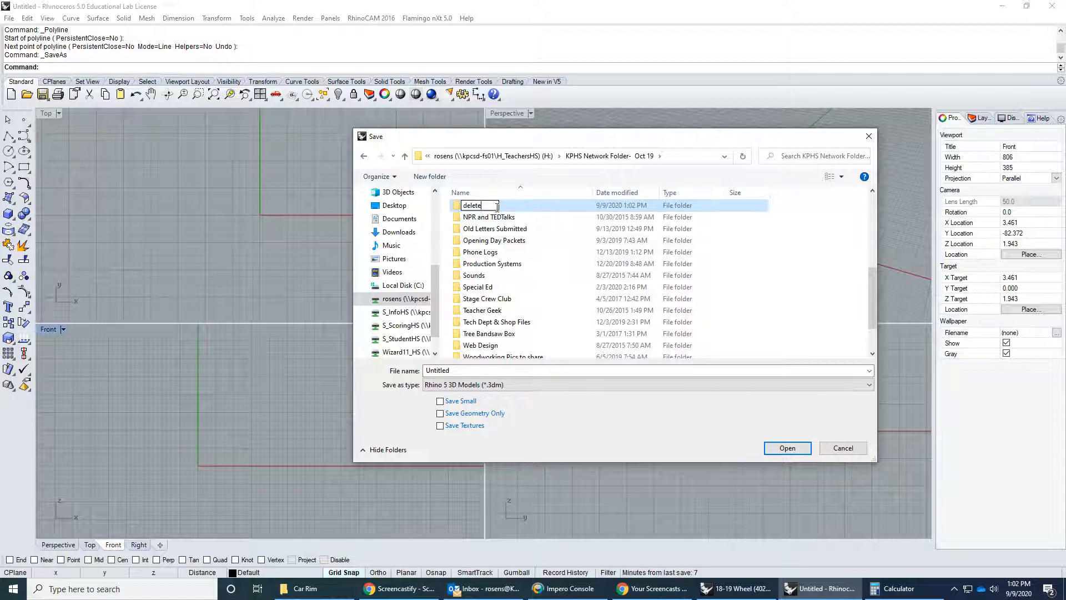
click(819, 223)
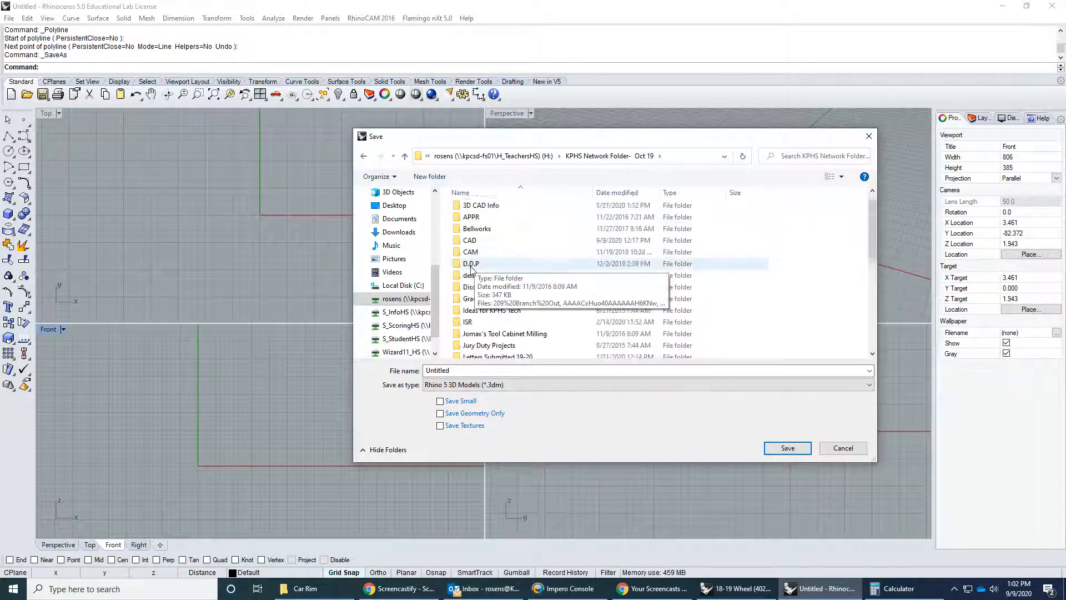
- Choose the Car Rim folder within CAD and Rhino Dwgs as the save location
scroll(472, 263, up, 3)
double_click(471, 257)
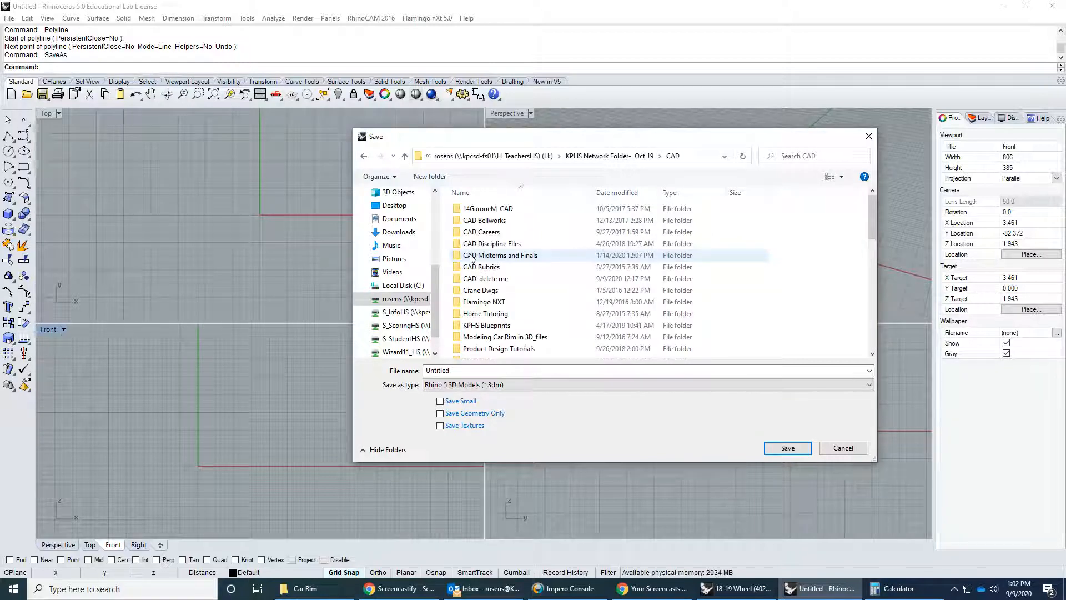
scroll(537, 305, down, 1)
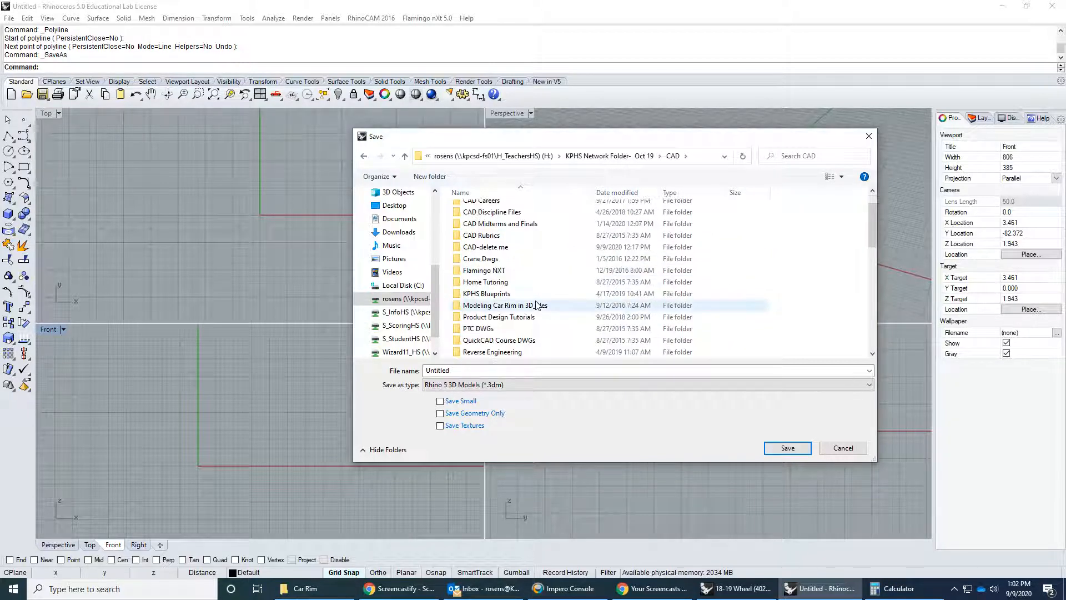
scroll(536, 304, down, 1)
scroll(514, 299, down, 1)
double_click(491, 319)
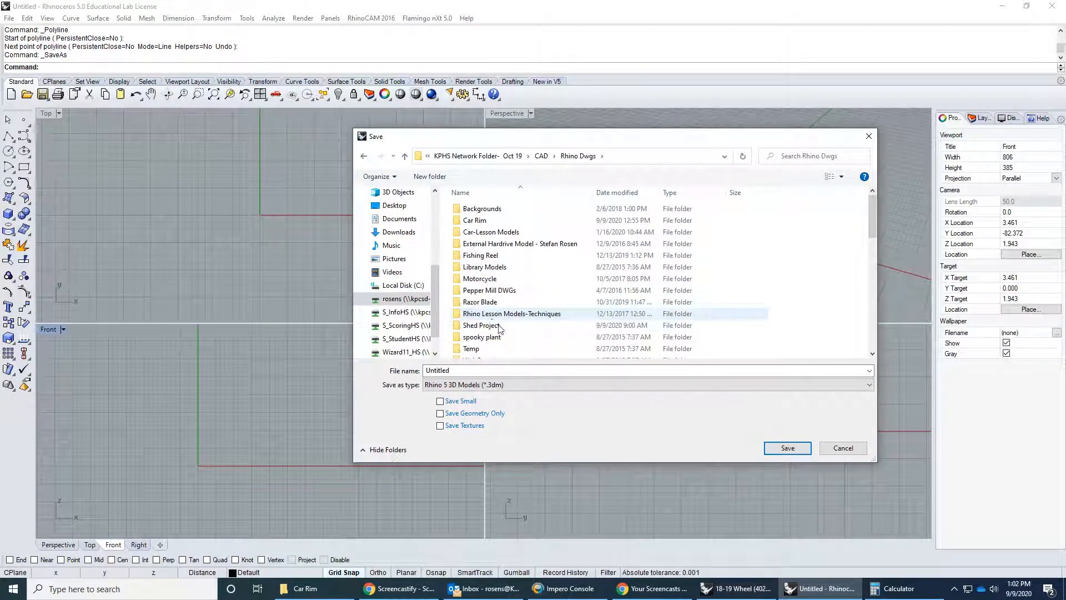
double_click(474, 221)
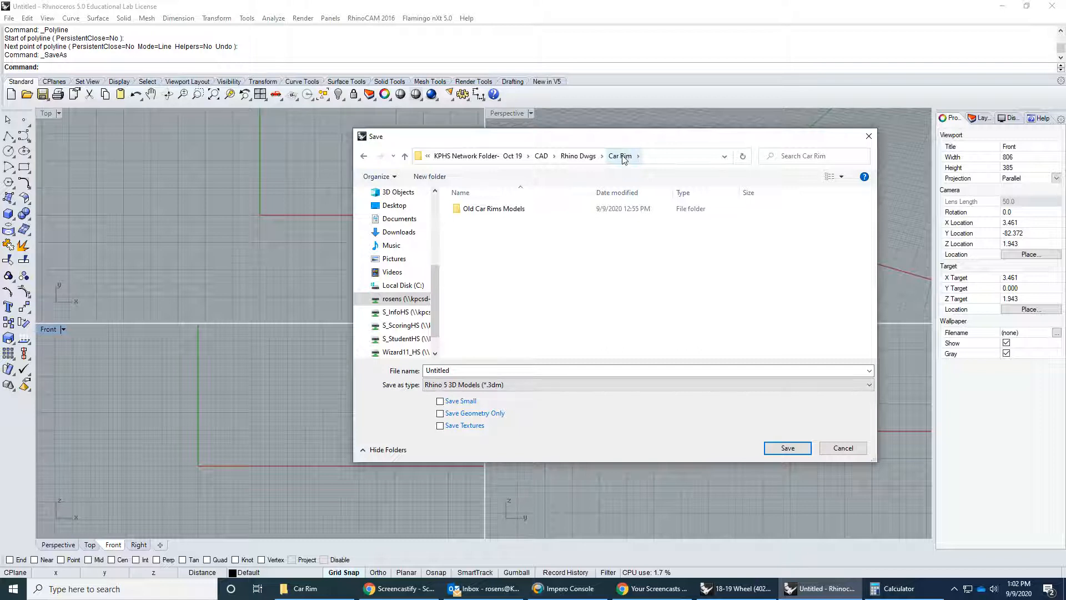
- Save the document as the Rhino 5 3D model "Wheel 20-21" and save it once more
click(475, 370)
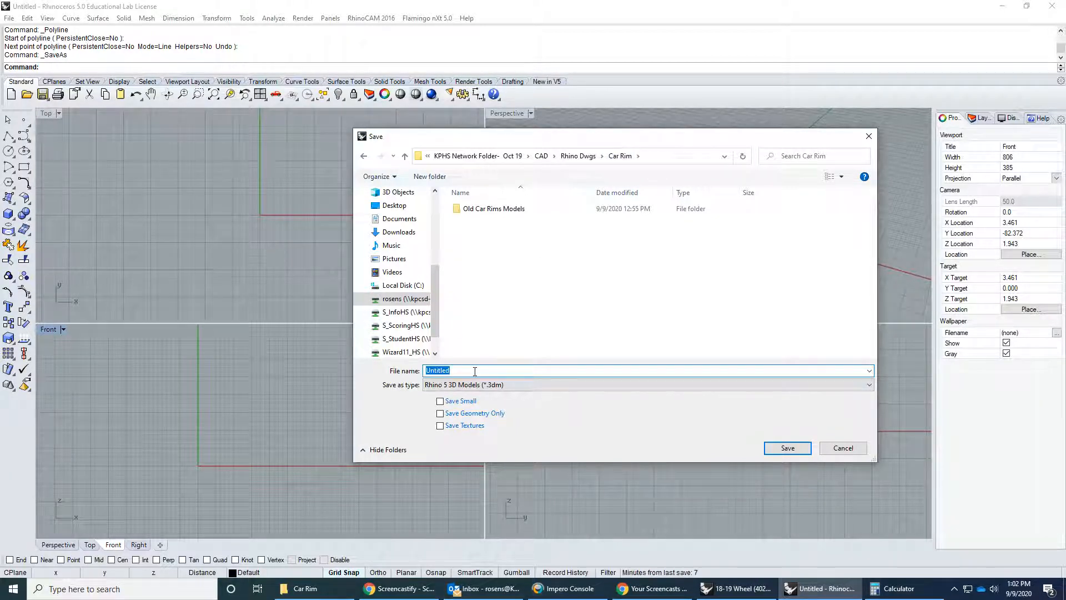
text(Wheel 20-21)
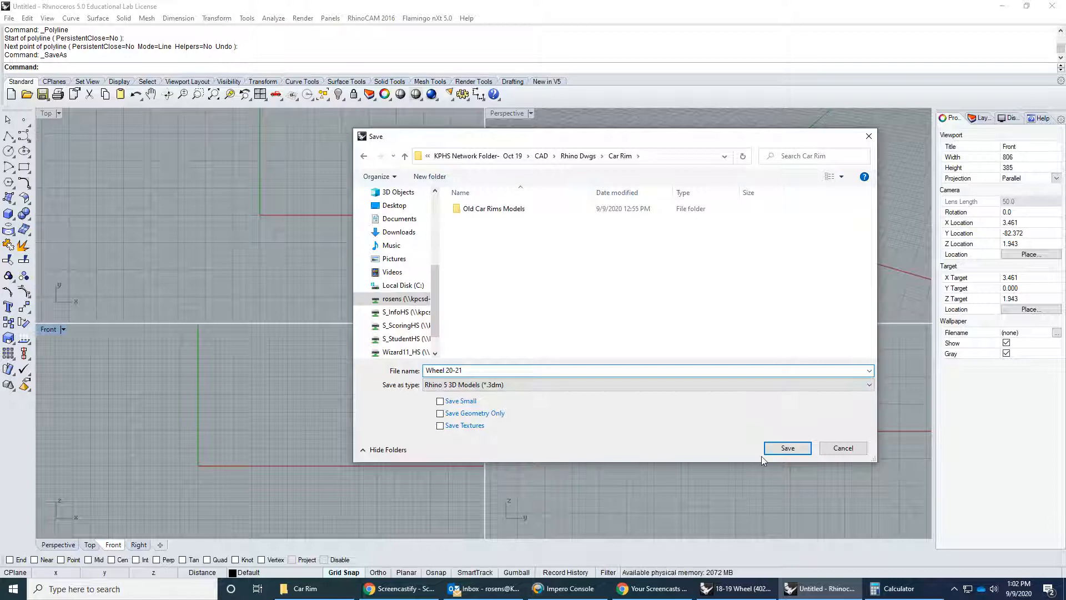
click(793, 448)
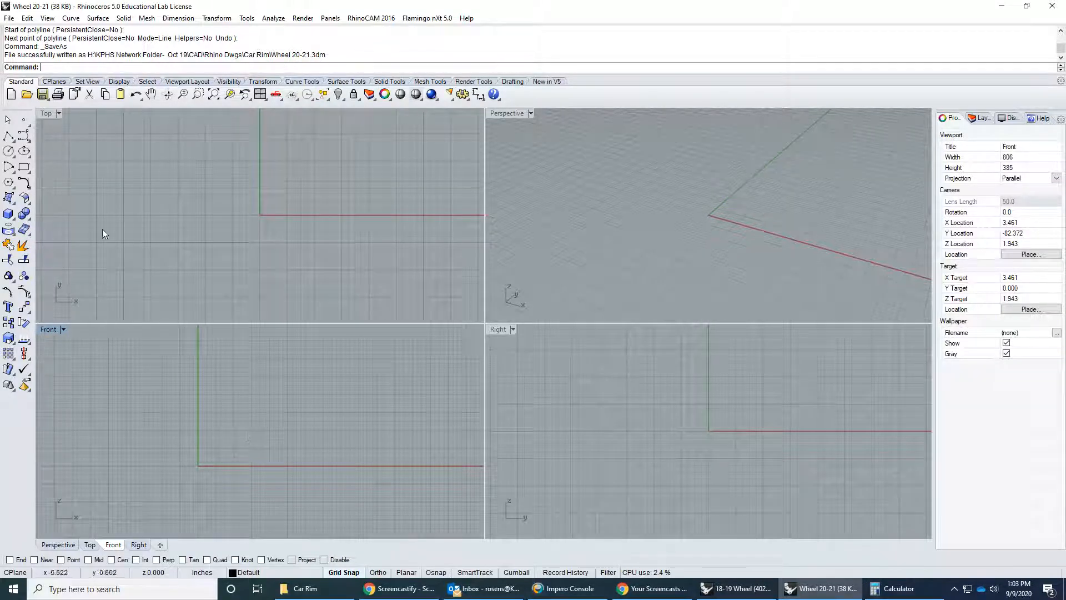
click(43, 94)
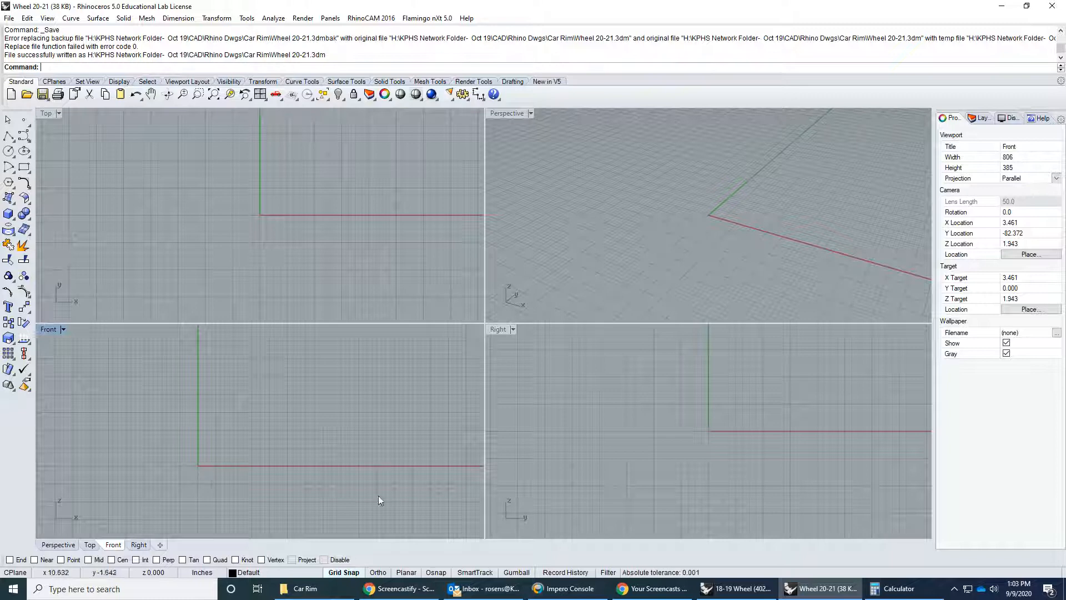
- Switch to the 18-19 Wheel model, maximize its Perspective view, and set the display mode to Shaded while viewing the wheel
click(737, 588)
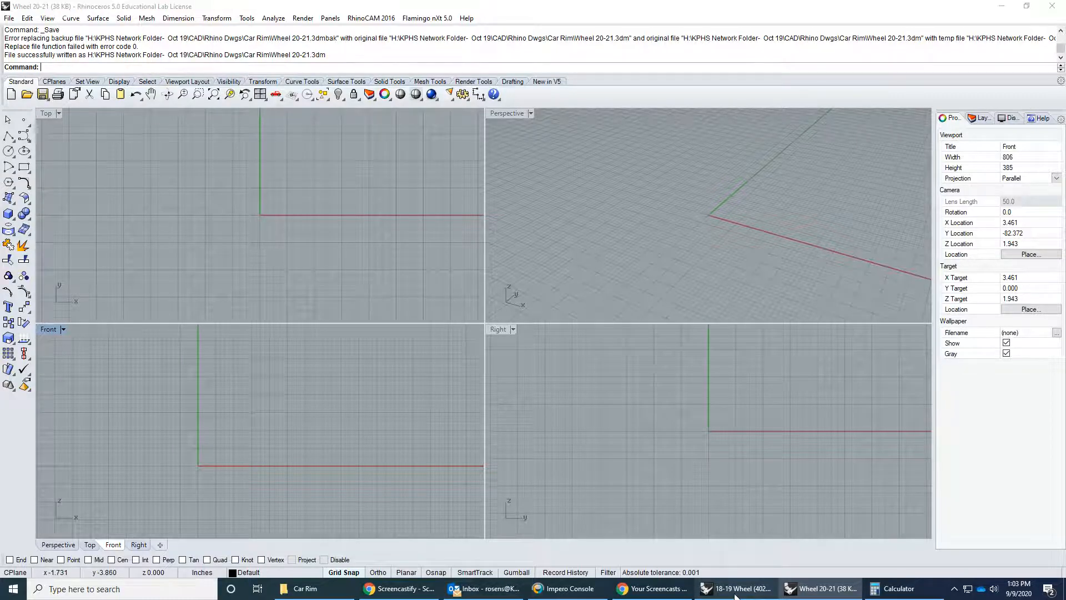
double_click(516, 114)
right_drag(457, 316, 311, 309)
click(60, 114)
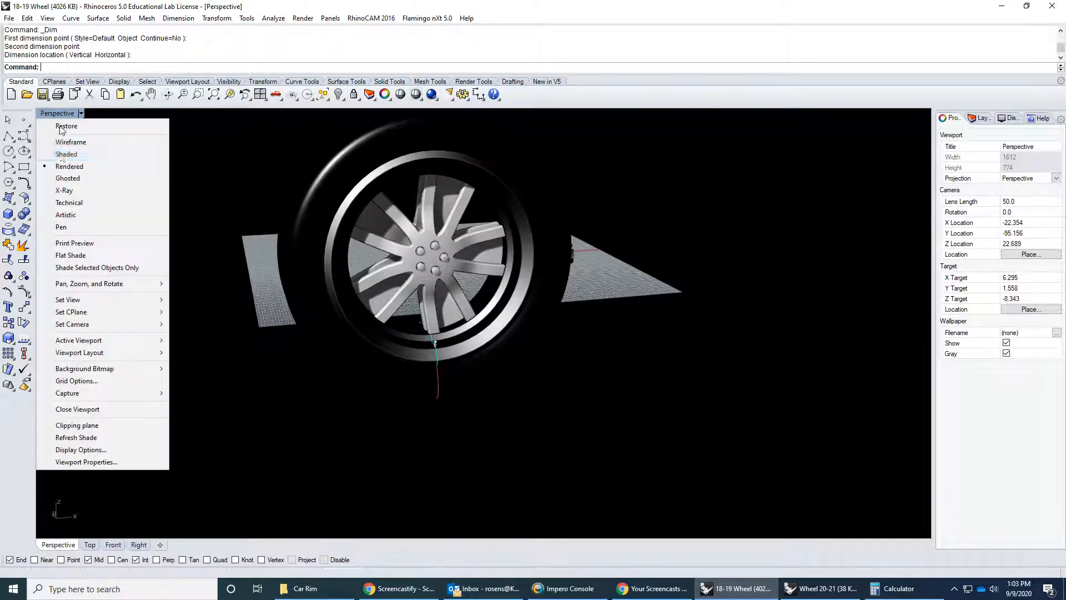
click(63, 155)
right_drag(338, 311, 438, 267)
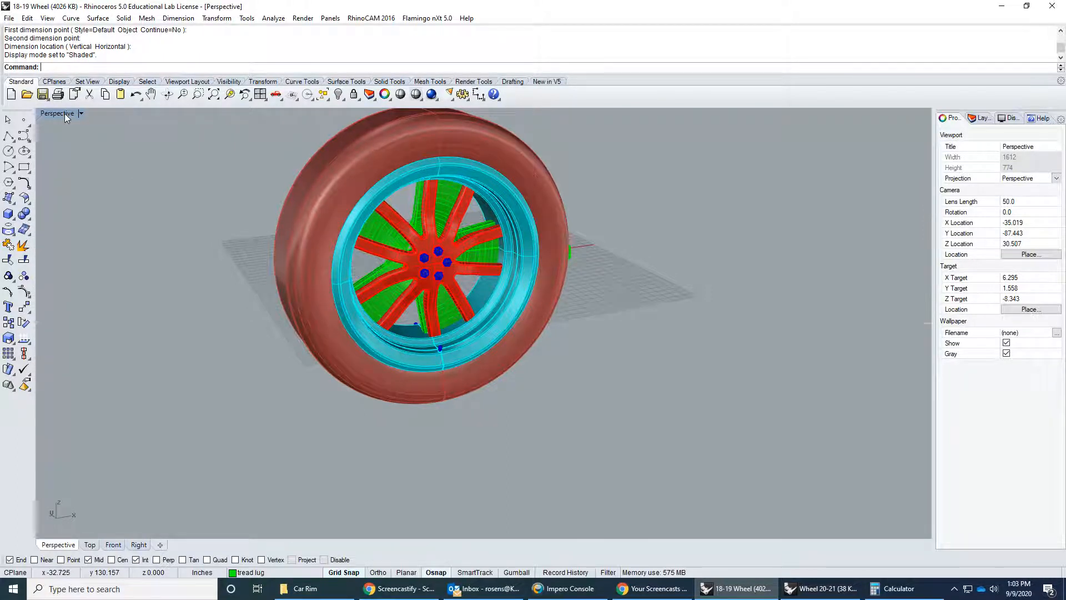
- View the finished wheel in the four-viewport layout and return to the maximized Perspective view
double_click(64, 113)
double_click(505, 113)
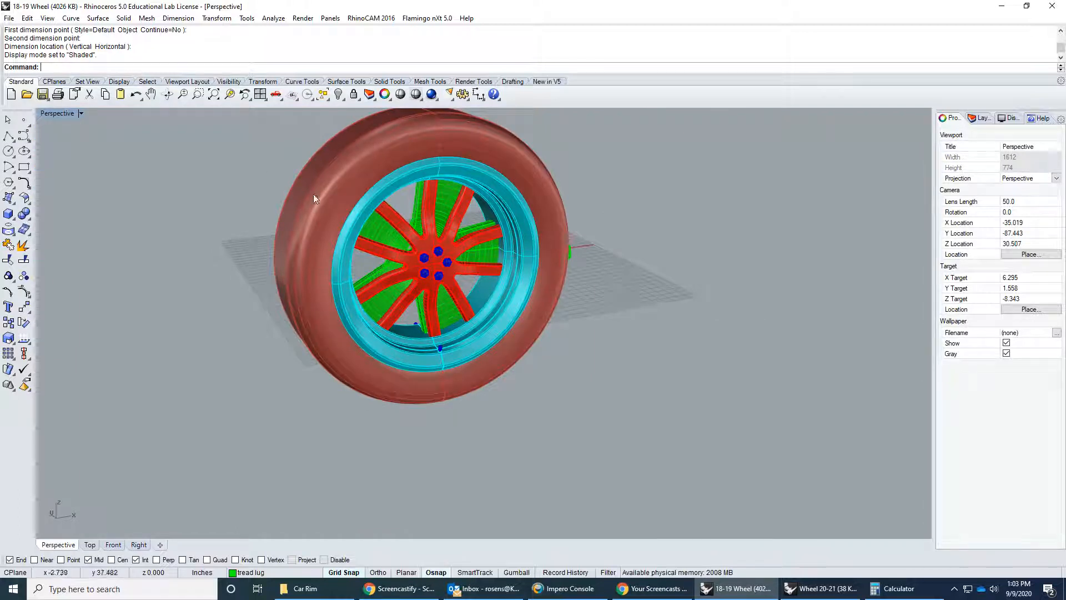
double_click(63, 113)
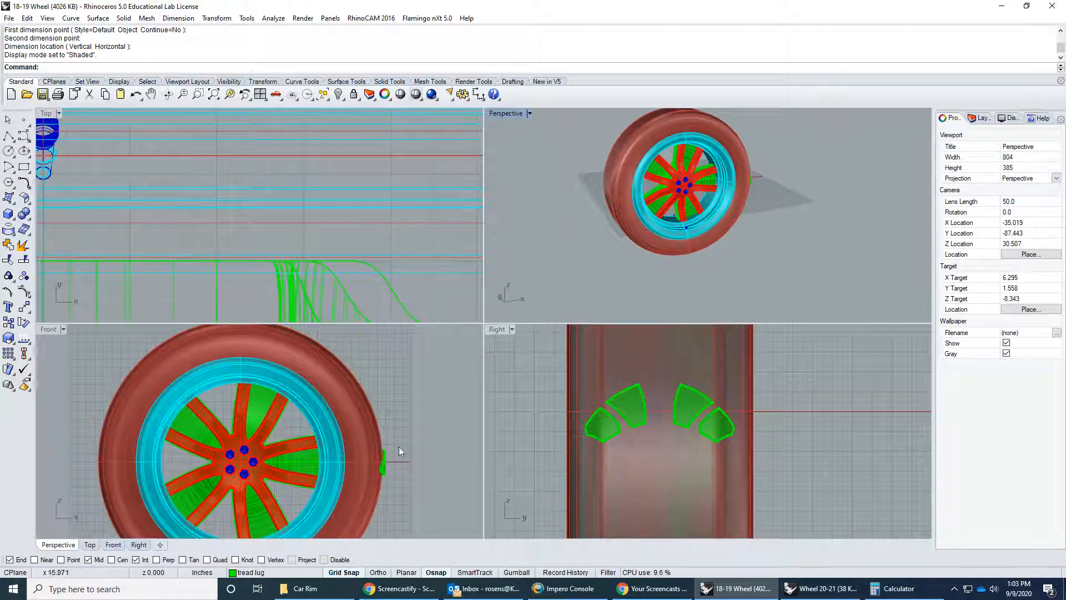
double_click(508, 113)
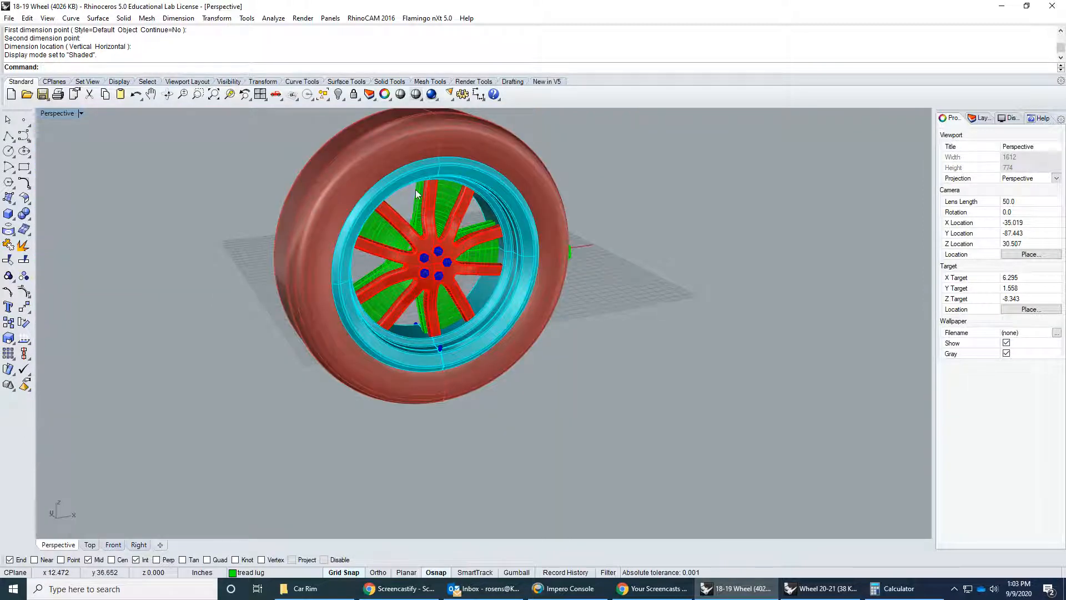
- Turn on the Curves layer in the 18-19 Wheel model
click(975, 119)
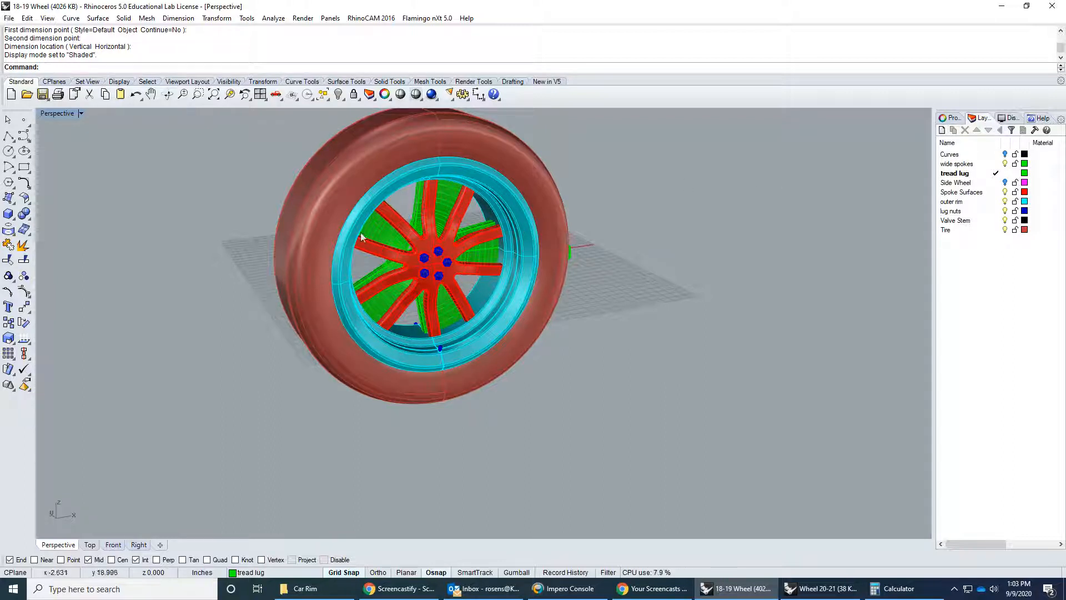
click(1005, 155)
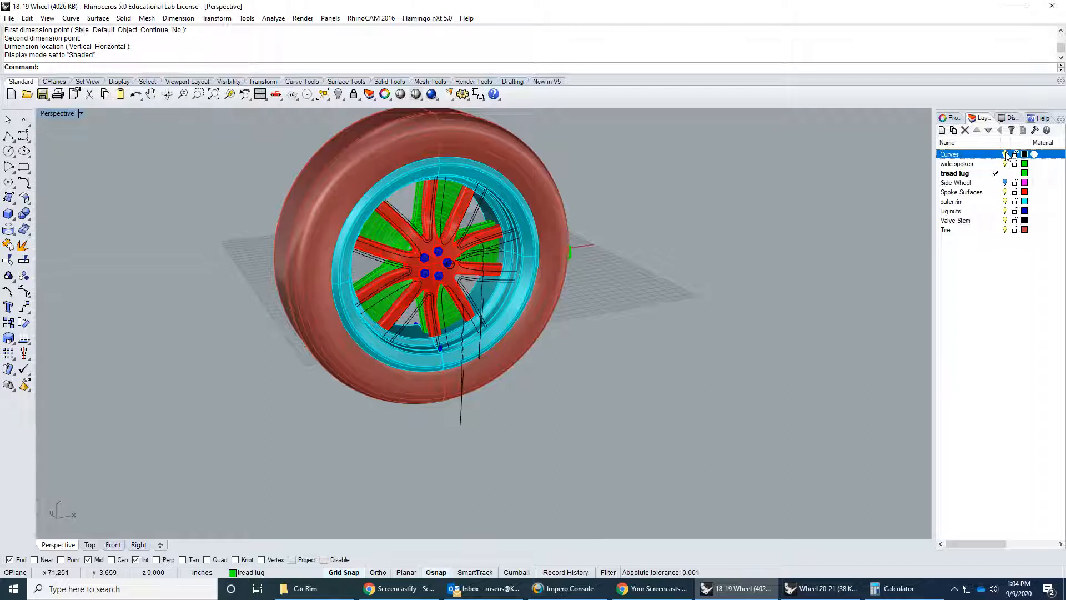
- Turn off the Curves layer, and hide and show the wide spokes layer once
right_drag(780, 208, 782, 232)
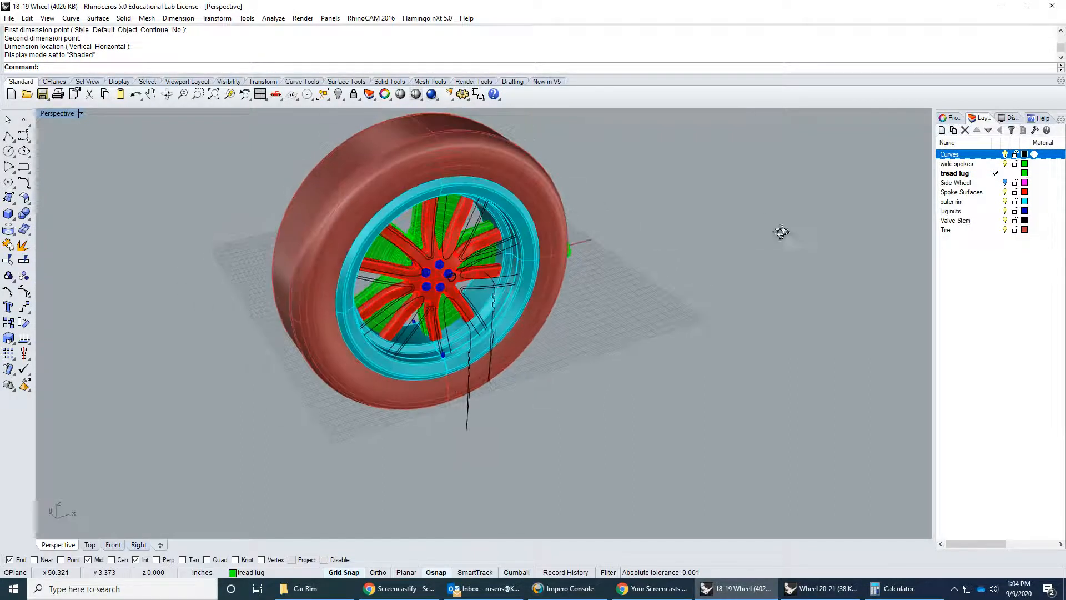
click(1005, 154)
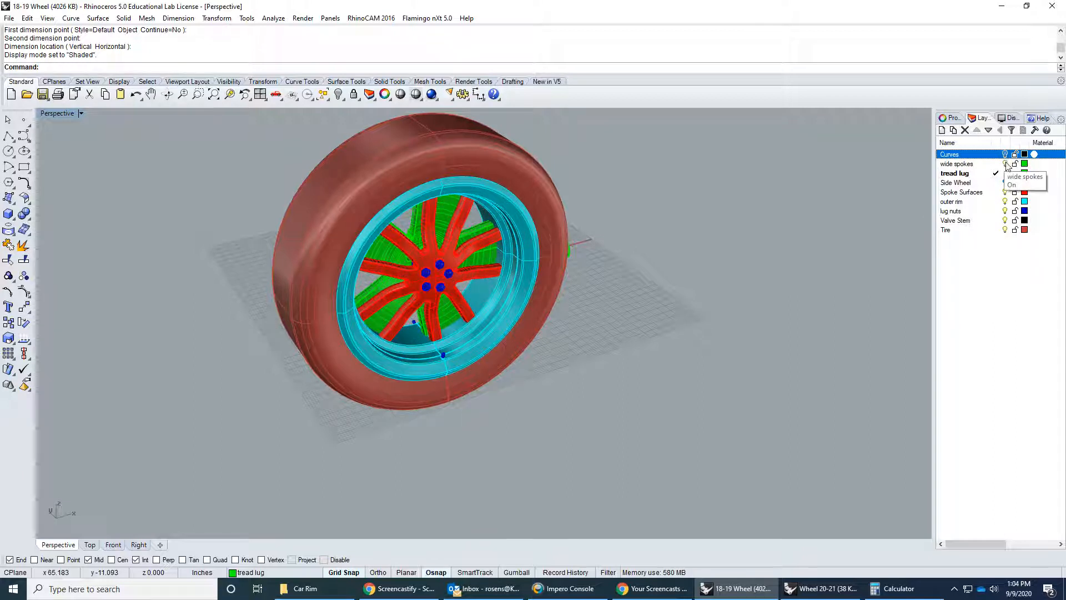
click(1005, 164)
click(1006, 163)
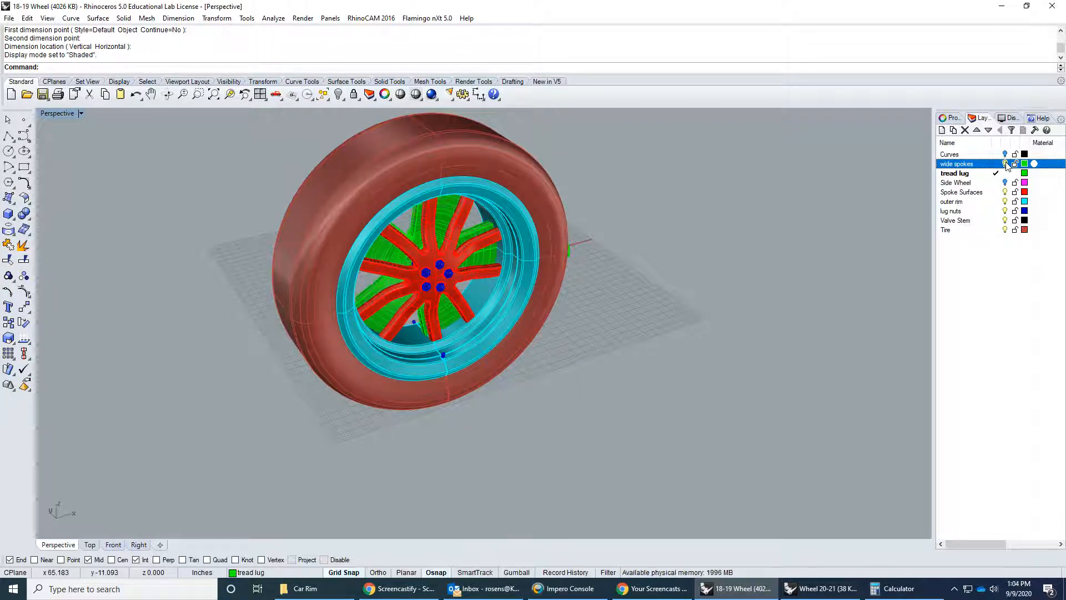
- Toggle the Spoke Surfaces and lug nuts layers off and on again to identify their parts in the wheel
click(1005, 192)
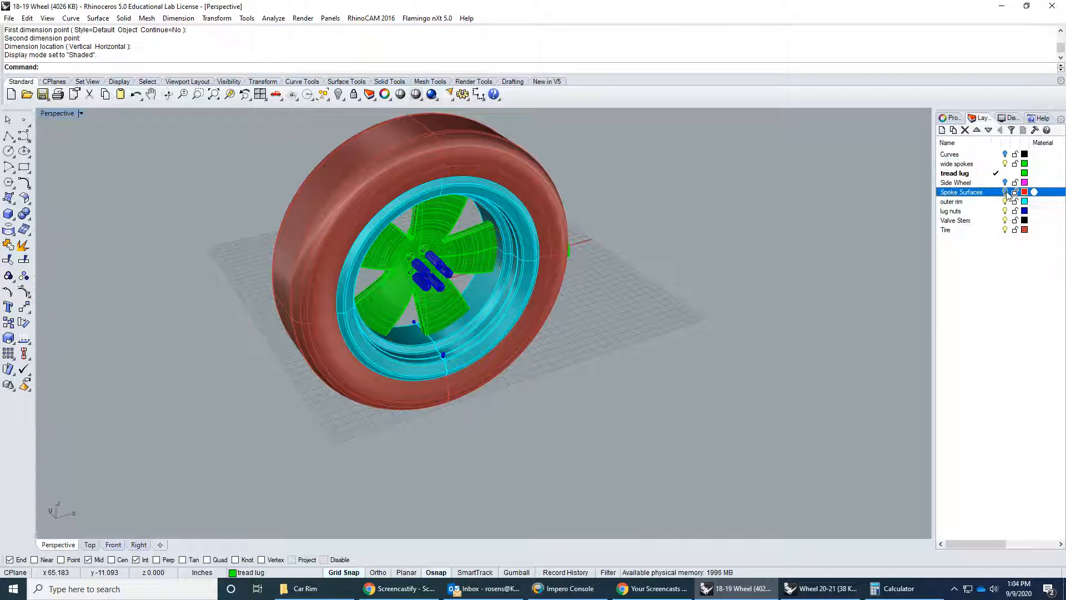
click(1005, 192)
click(1005, 192)
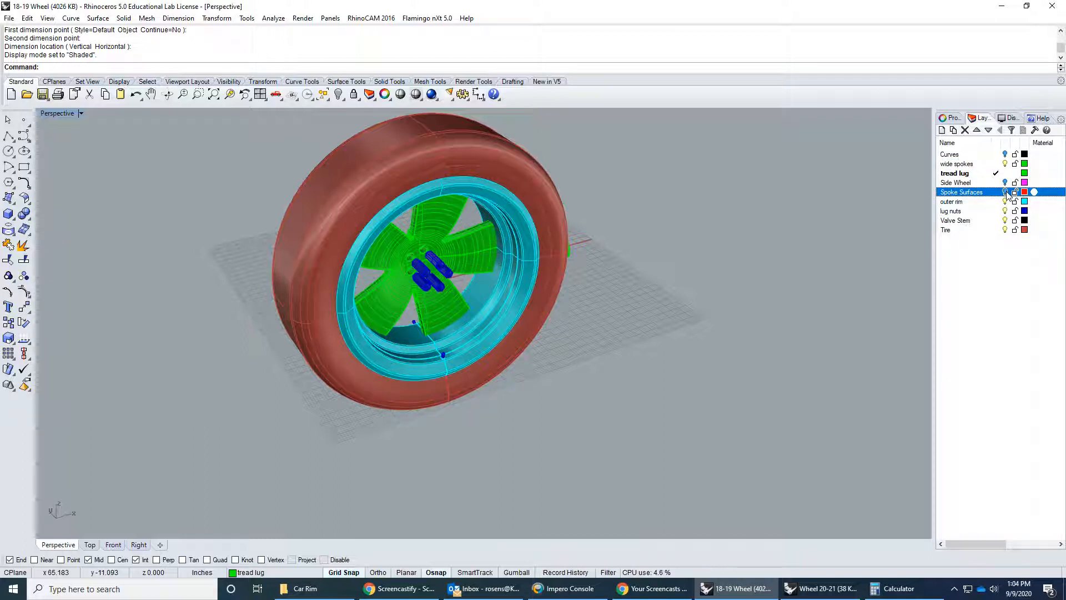
click(1005, 192)
click(1005, 211)
click(1005, 211)
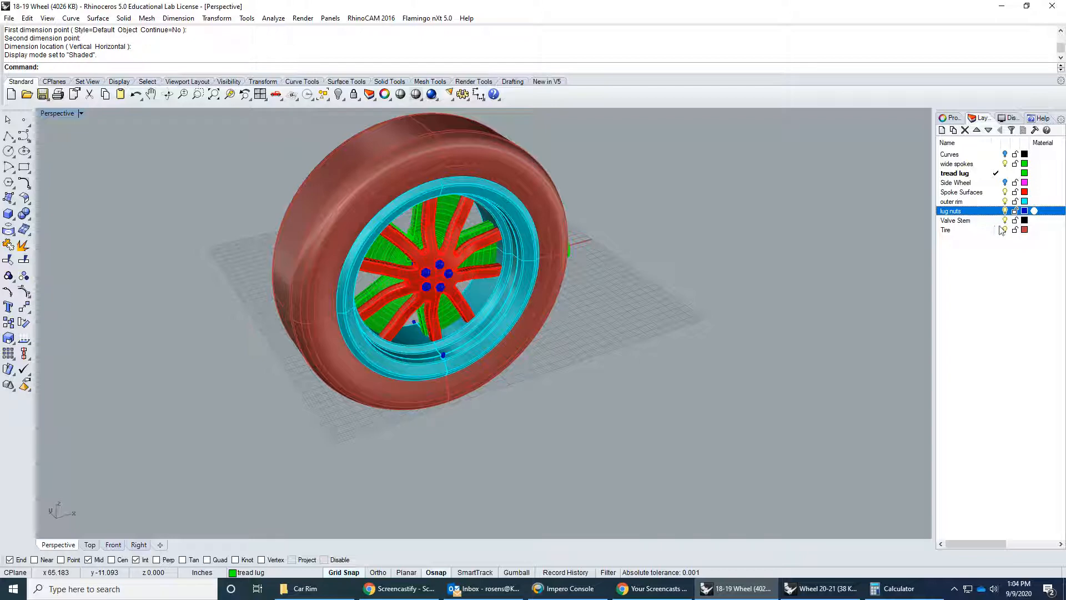
- Examine the valve stem on the outer rim up close, highlight it briefly, and return to the whole wheel
scroll(433, 361, up, 5)
scroll(444, 364, up, 3)
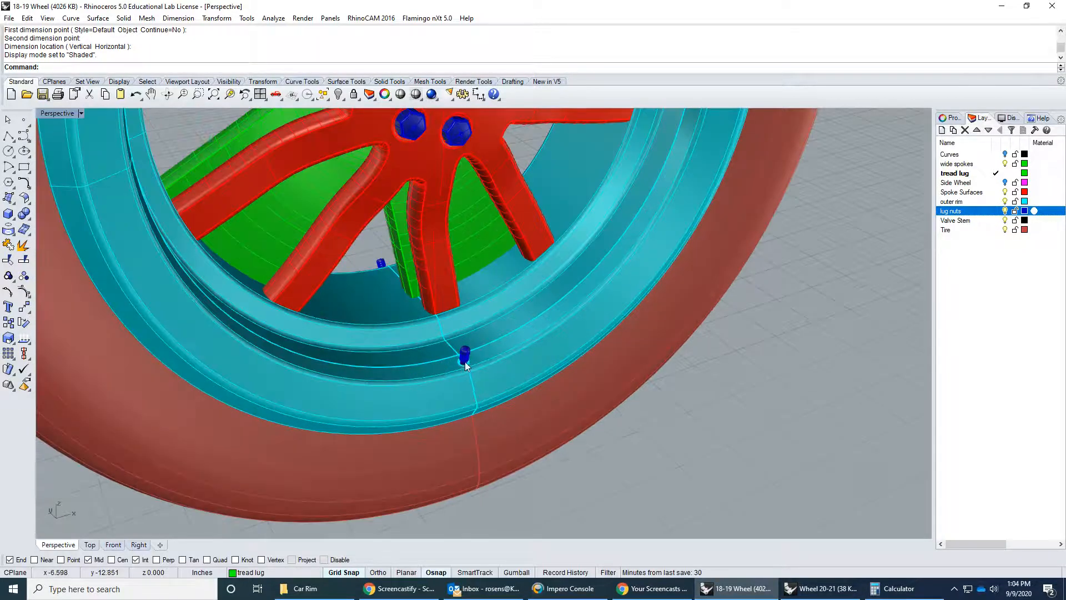
right_drag(466, 360, 500, 346)
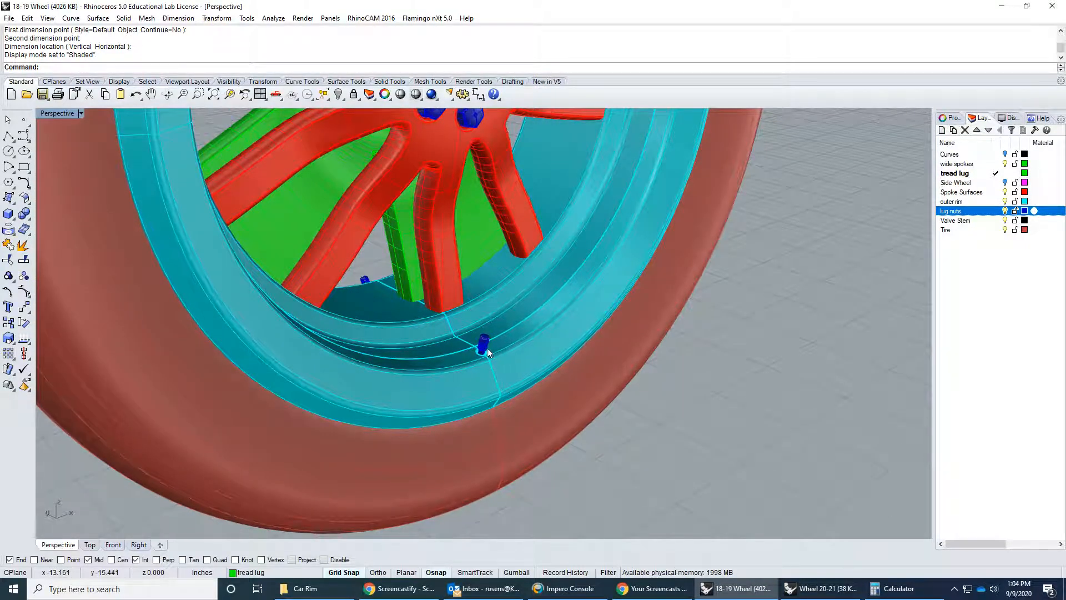
scroll(489, 347, up, 3)
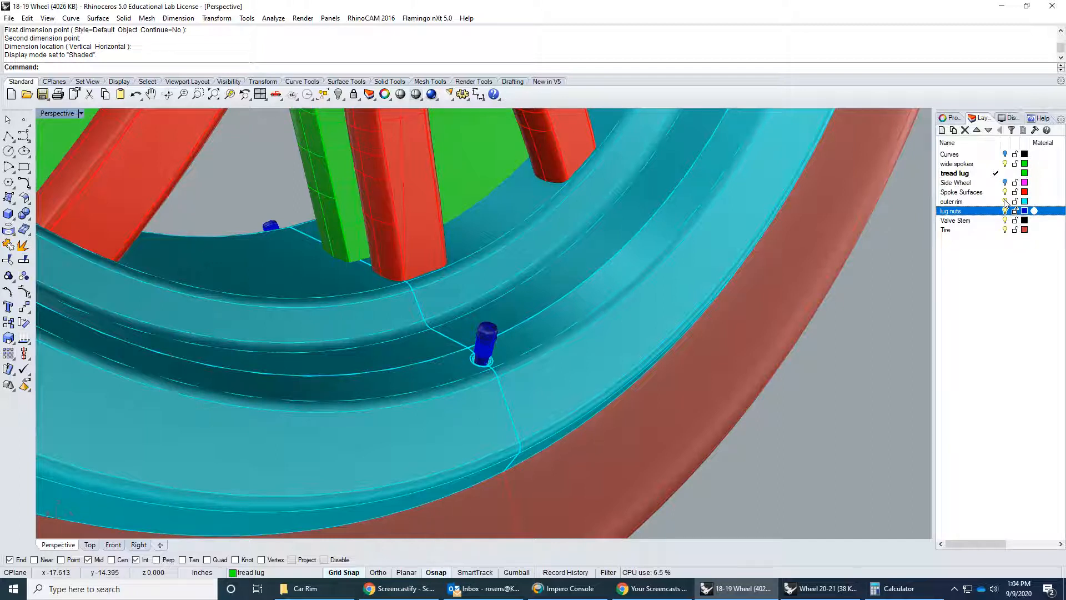
click(489, 343)
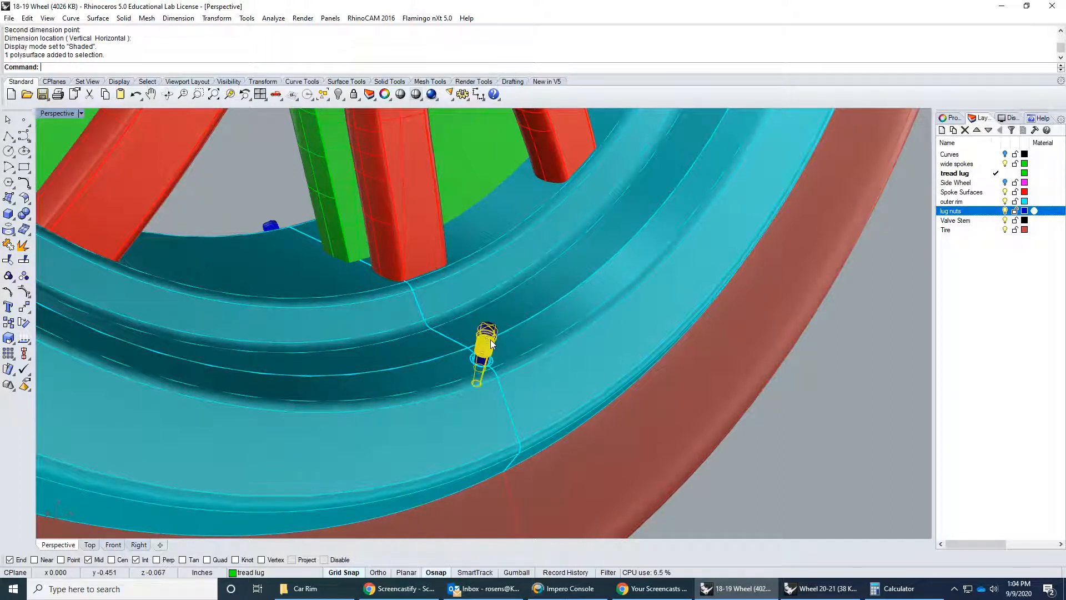
scroll(491, 344, up, 1)
click(811, 388)
scroll(666, 359, down, 5)
scroll(666, 357, down, 5)
right_drag(809, 308, 618, 253)
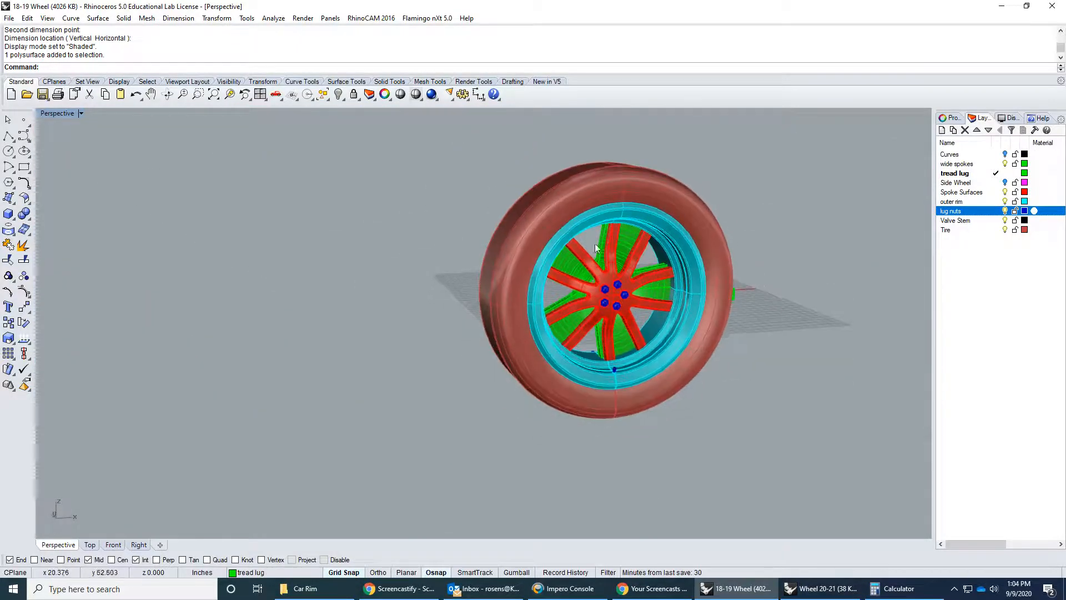
- View the wheel in the Wireframe display mode from another angle
click(56, 114)
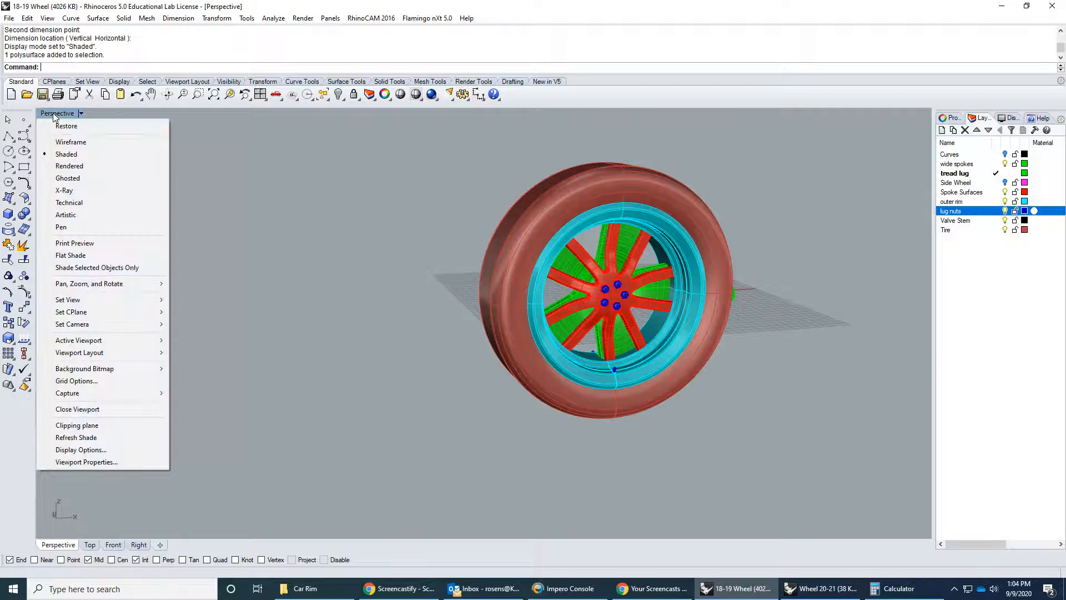
click(70, 142)
right_drag(391, 294, 311, 292)
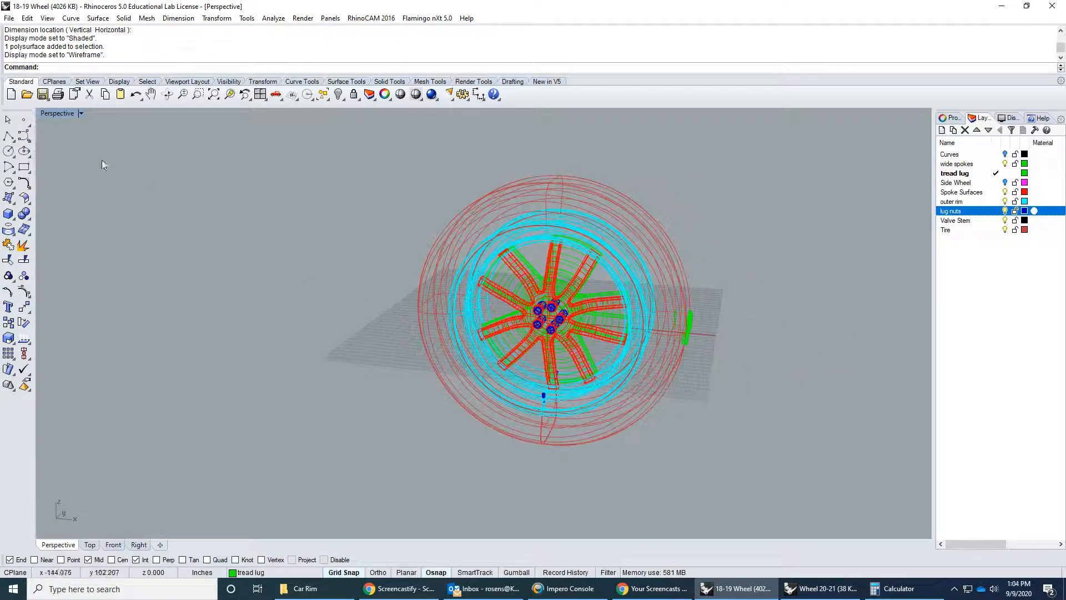
- Set the Perspective view to the Rendered display mode and examine the wheel from several angles
click(61, 113)
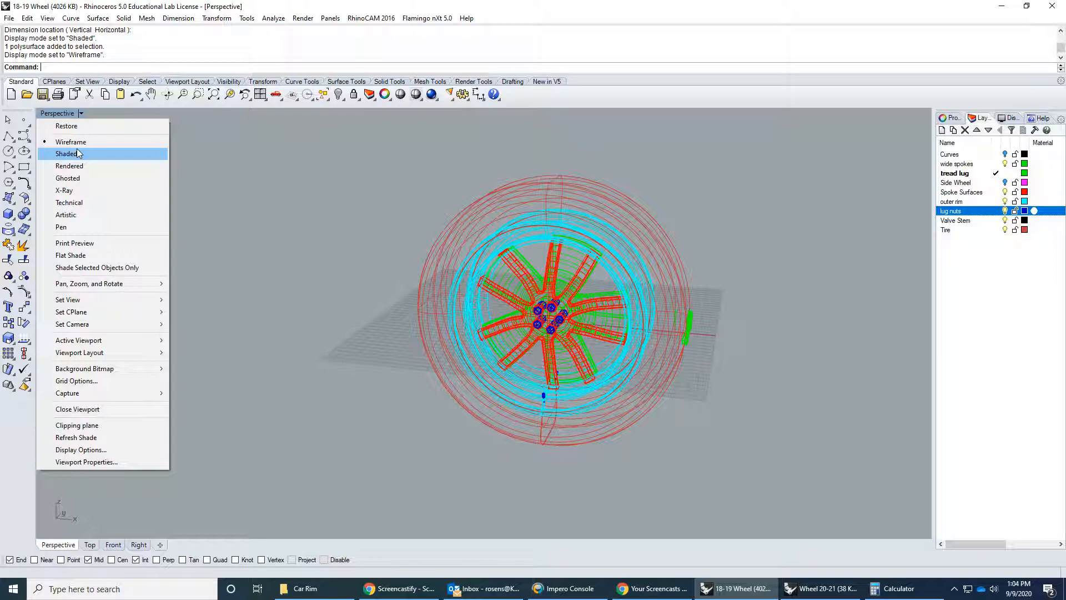
click(80, 170)
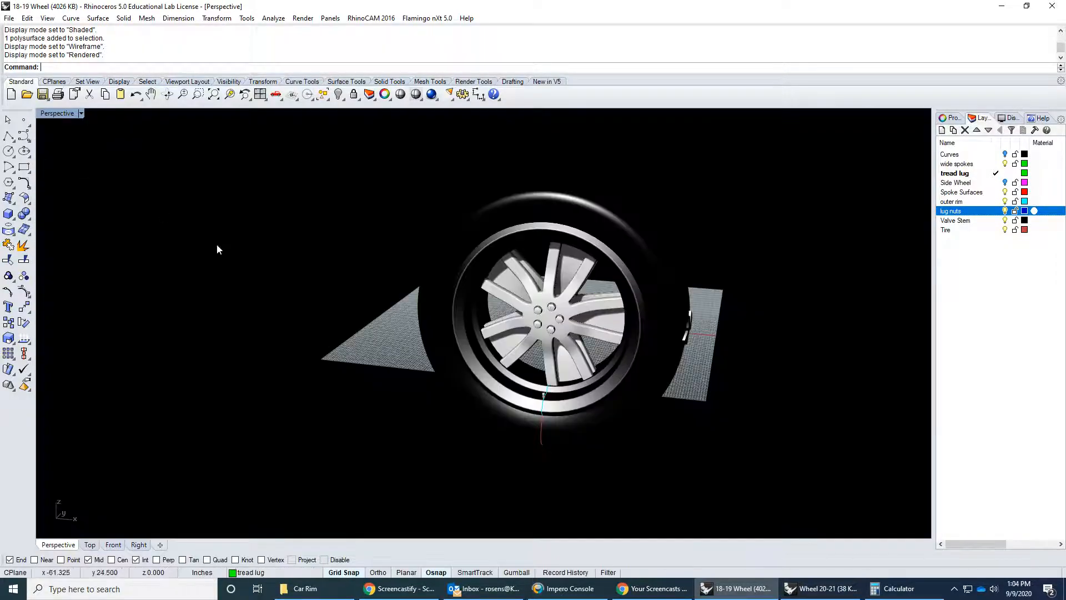
right_drag(305, 302, 431, 303)
scroll(578, 317, up, 6)
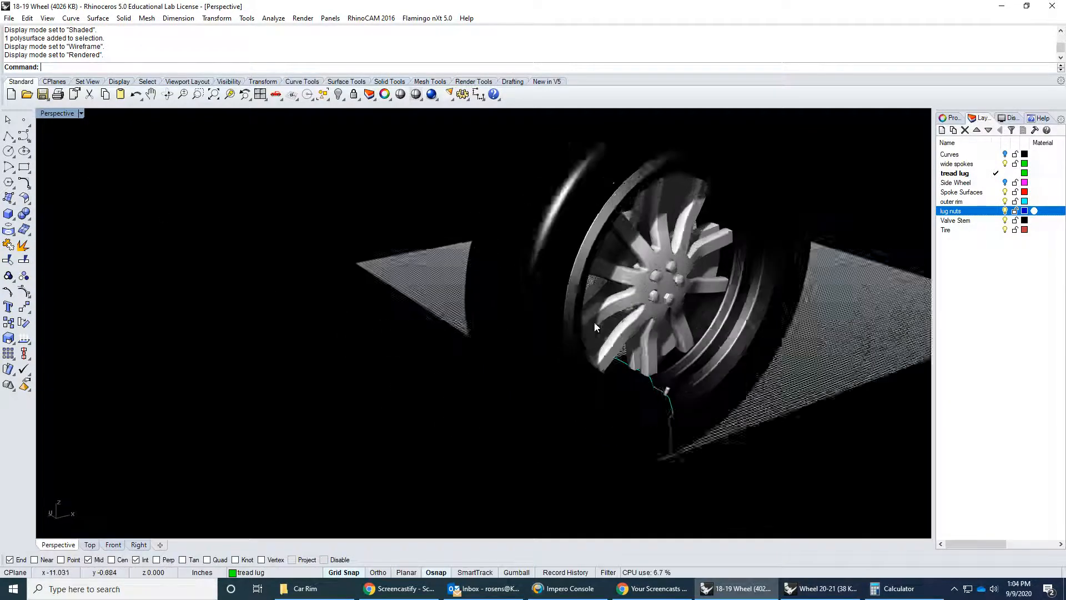
right_drag(696, 327, 346, 395)
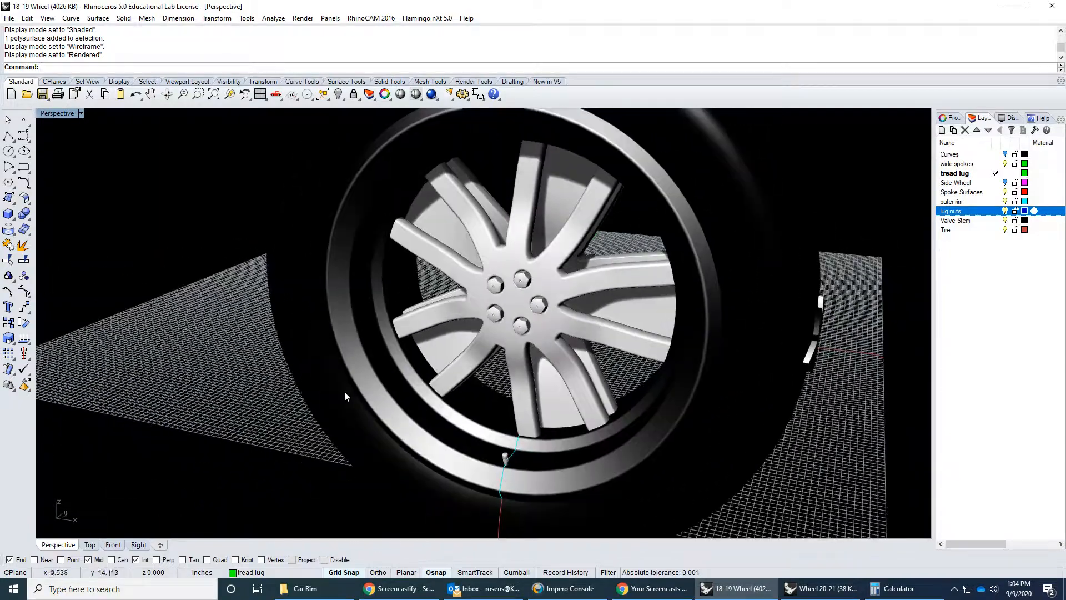
right_drag(420, 427, 466, 395)
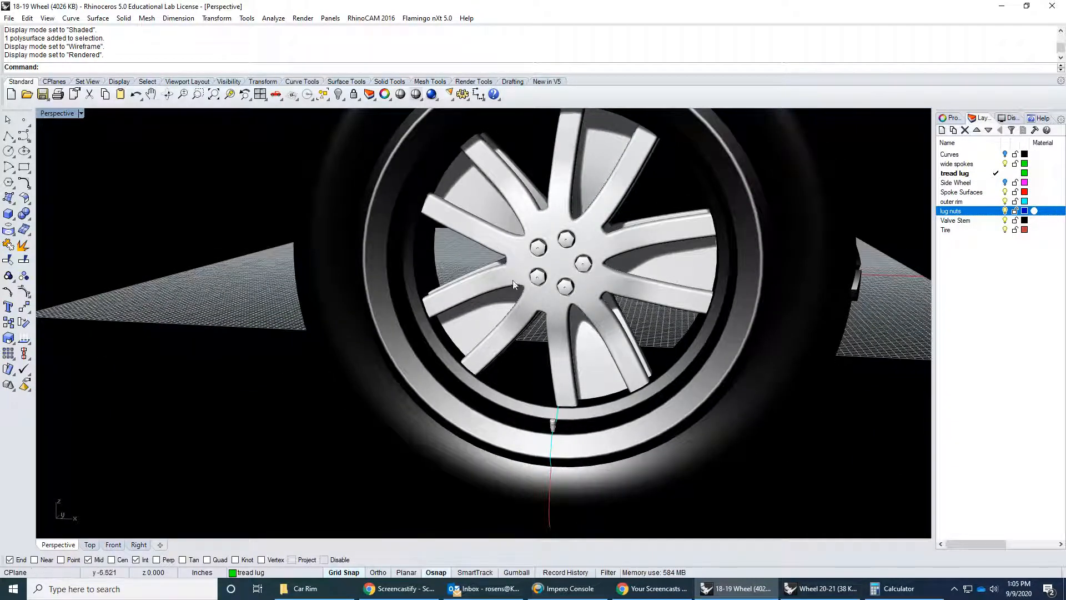
- Set the display mode to Ghosted and examine where the spokes meet the outer rim
click(71, 113)
click(111, 177)
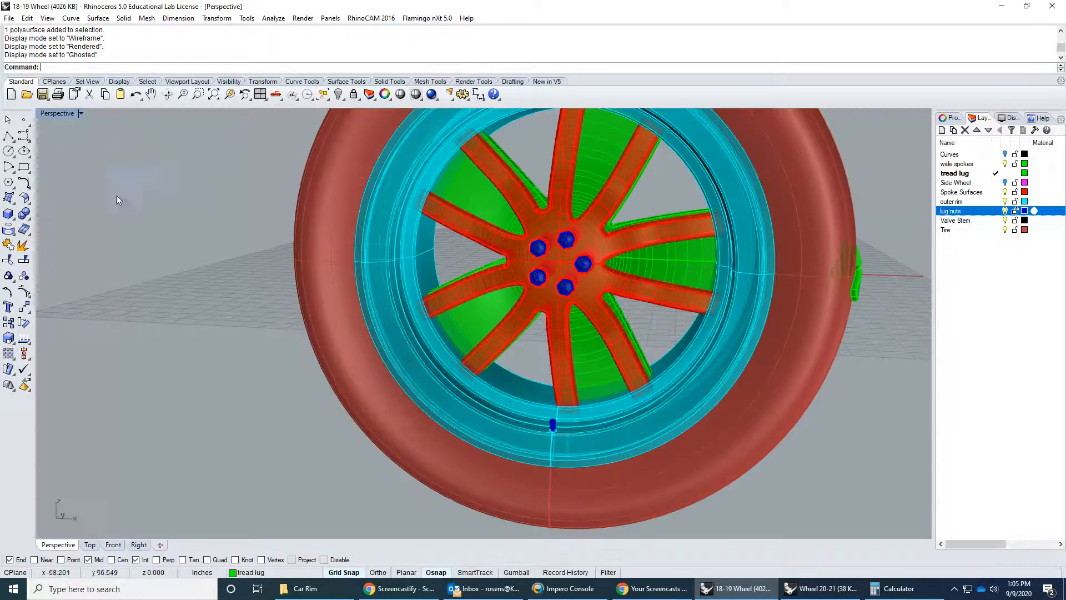
right_drag(382, 301, 471, 464)
scroll(526, 405, up, 5)
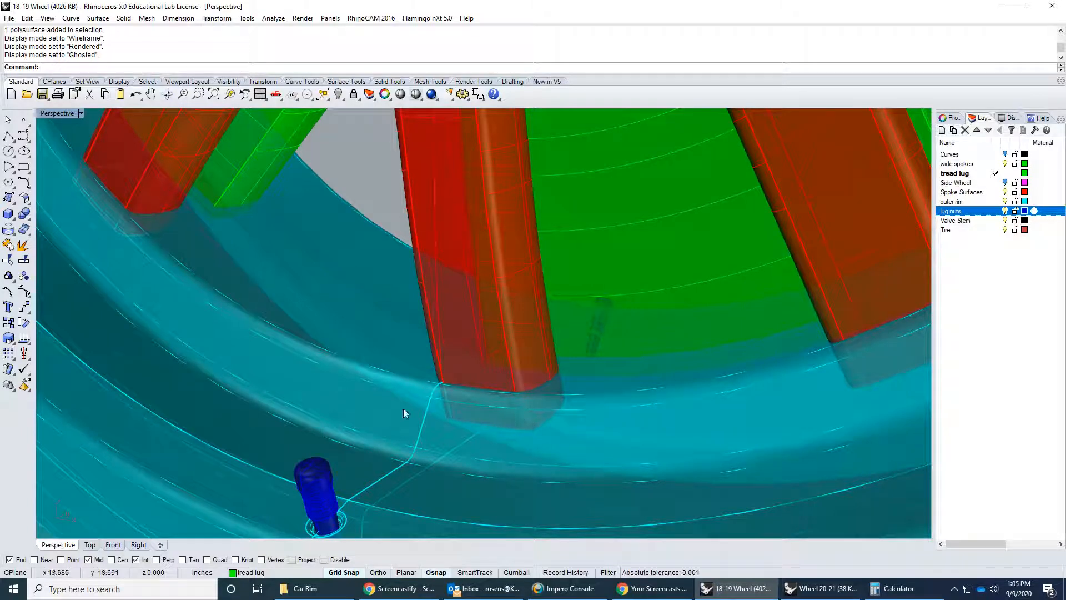
- View the spoke and rim joint in the X-Ray display mode and the wheel in Technical mode
click(66, 114)
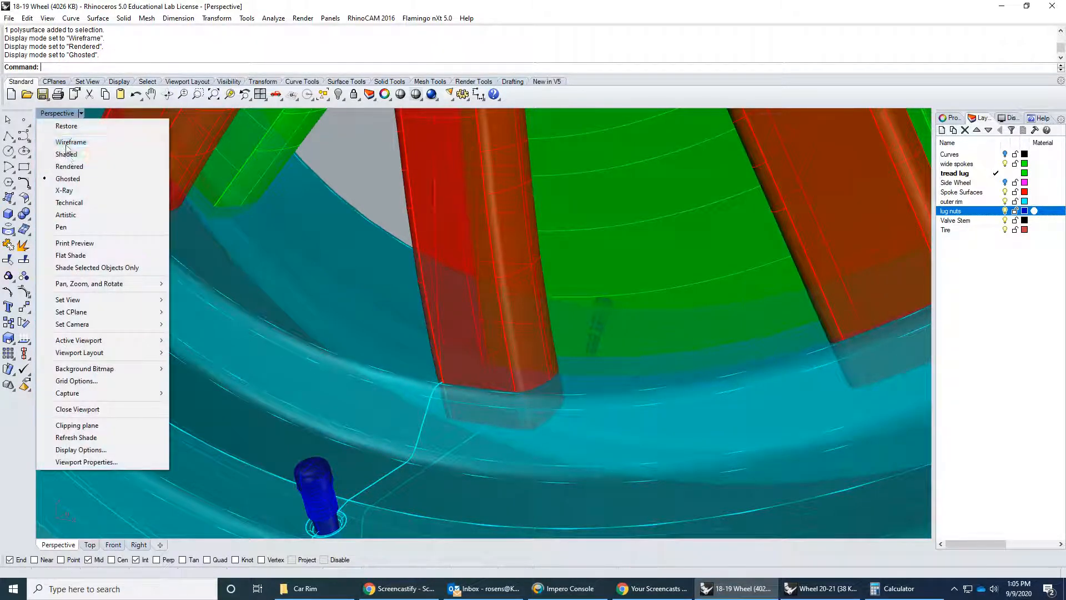
click(71, 191)
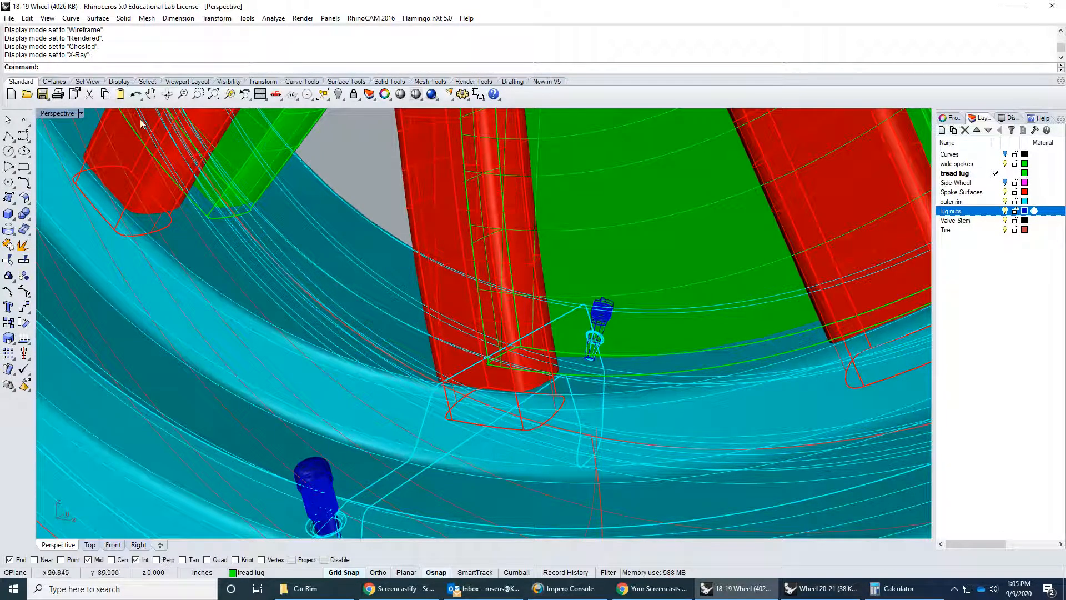
click(79, 114)
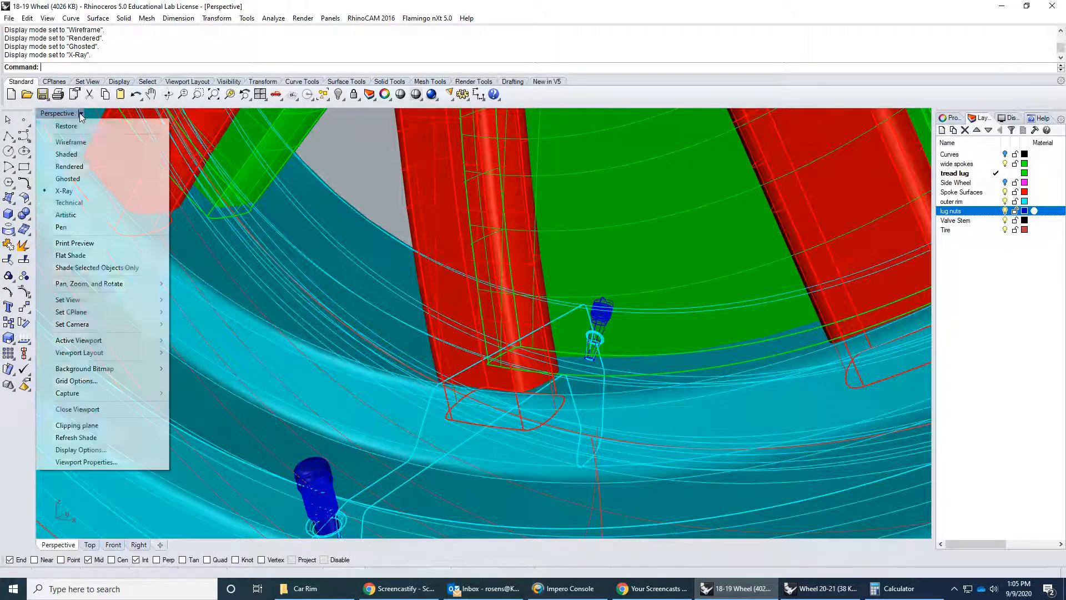
click(76, 204)
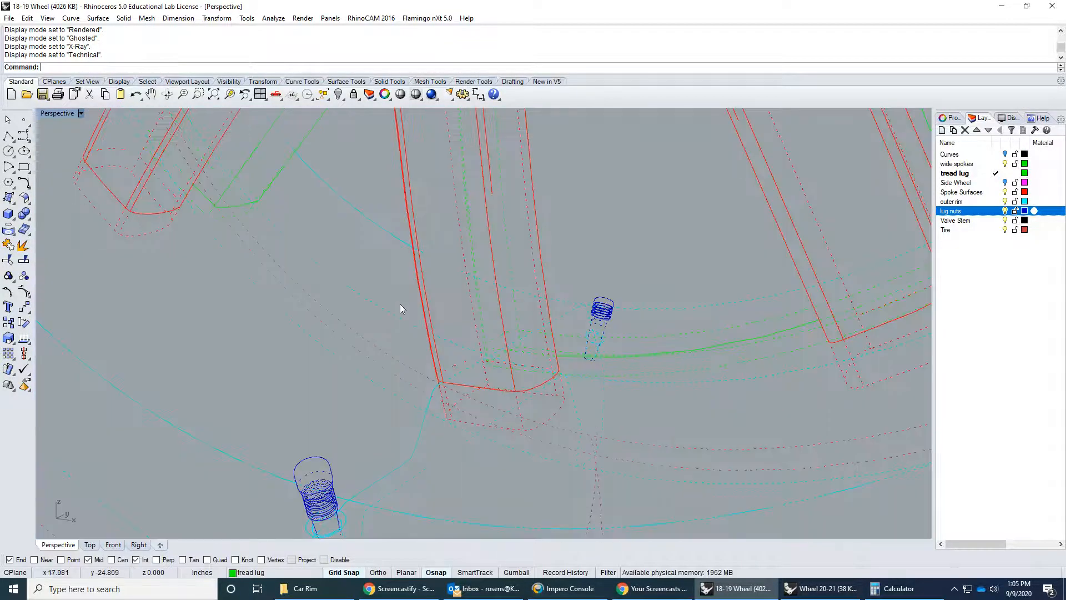
scroll(400, 305, down, 6)
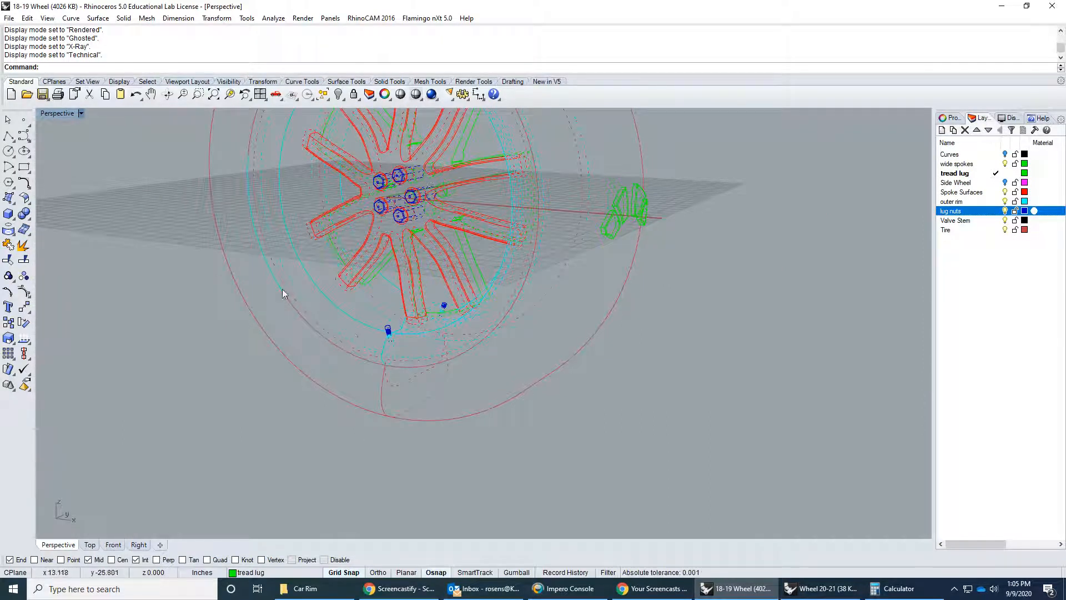
- View the wheel in the Artistic display mode and in the Pen display mode
click(81, 114)
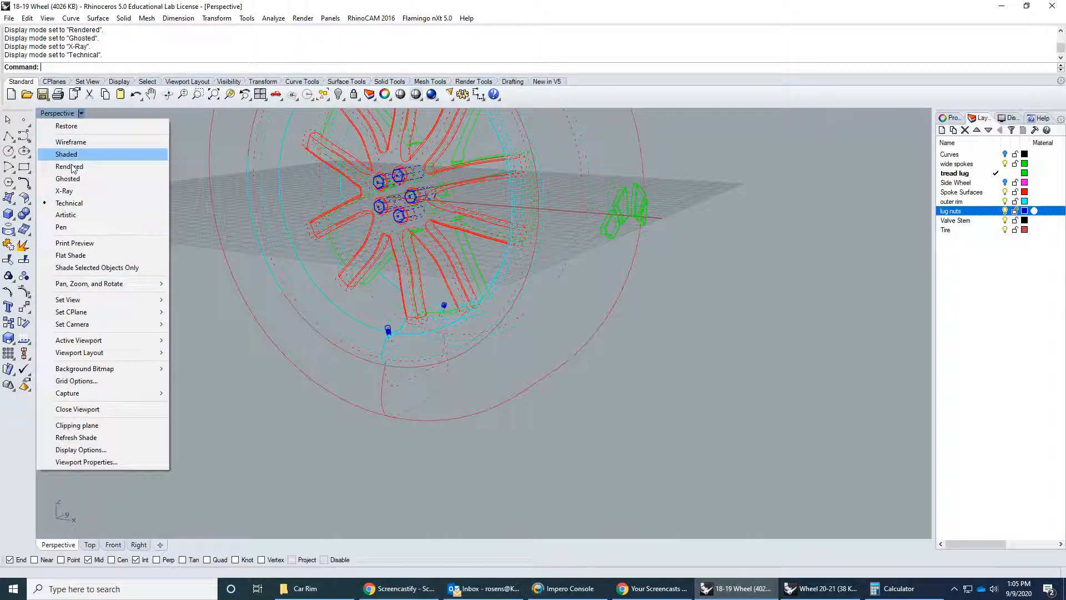
click(67, 215)
right_drag(458, 330, 544, 352)
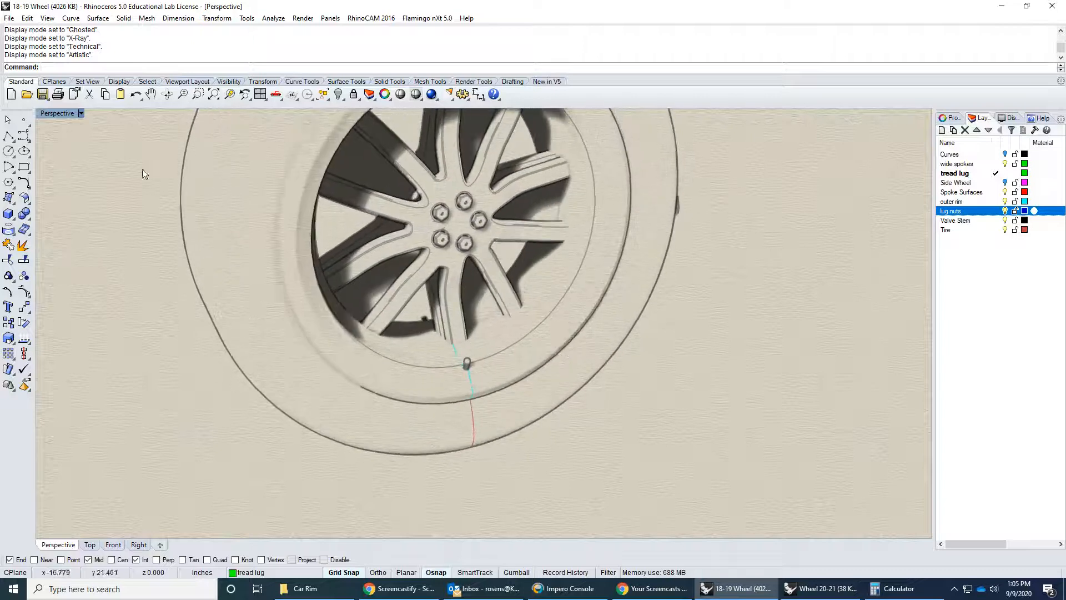
click(81, 116)
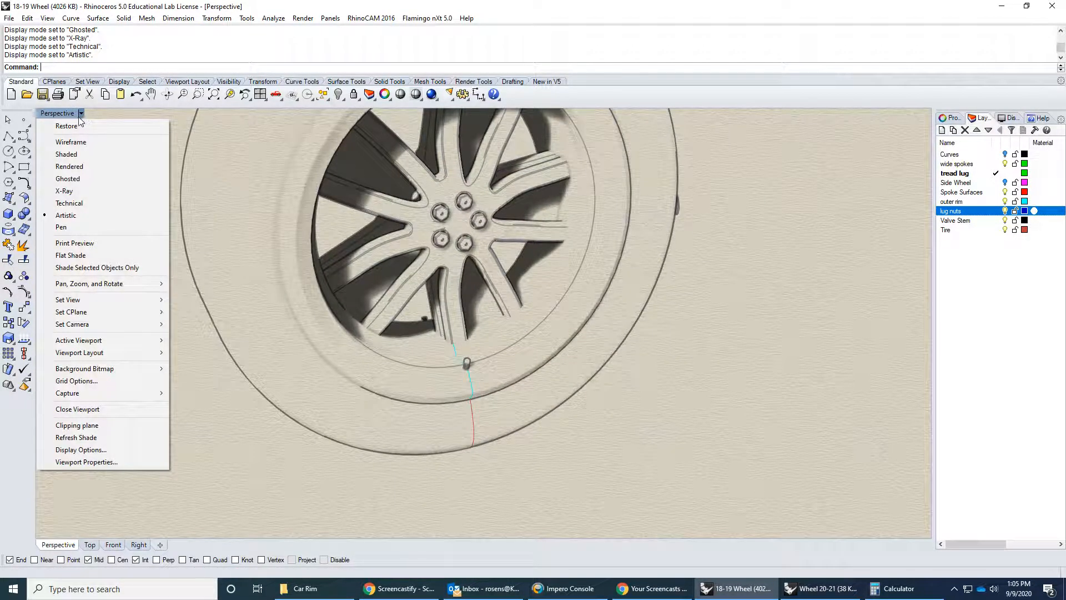
click(61, 228)
mouse_move(474, 275)
right_down()
mouse_move(369, 305)
mouse_move(492, 261)
mouse_move(527, 282)
mouse_move(496, 288)
mouse_move(461, 270)
right_up()
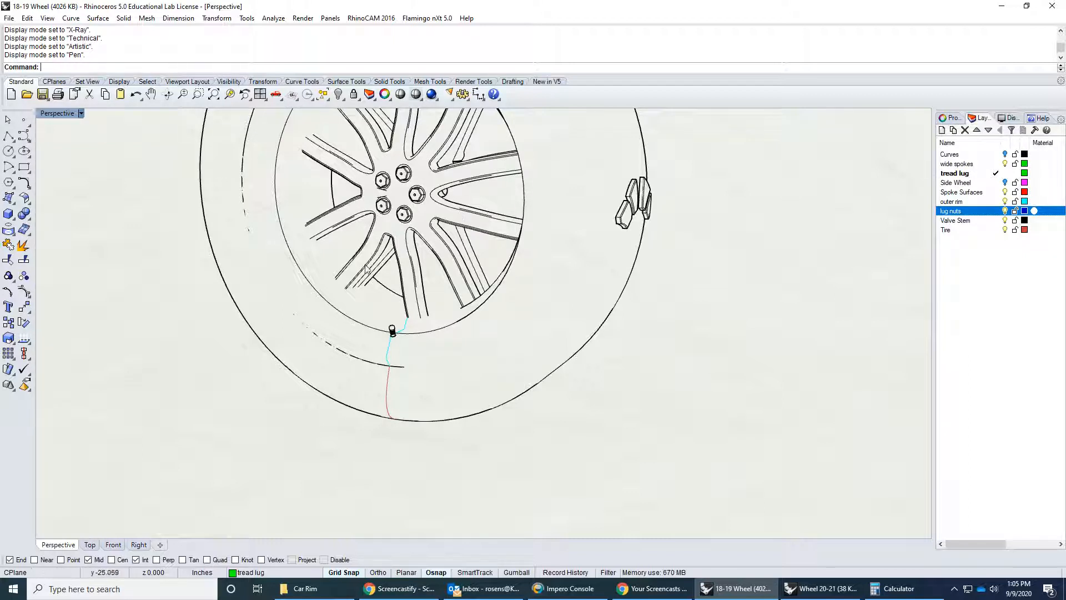
- Set the Perspective view's display mode back to Shaded and view the spokes and lug nuts up close
click(80, 113)
click(71, 159)
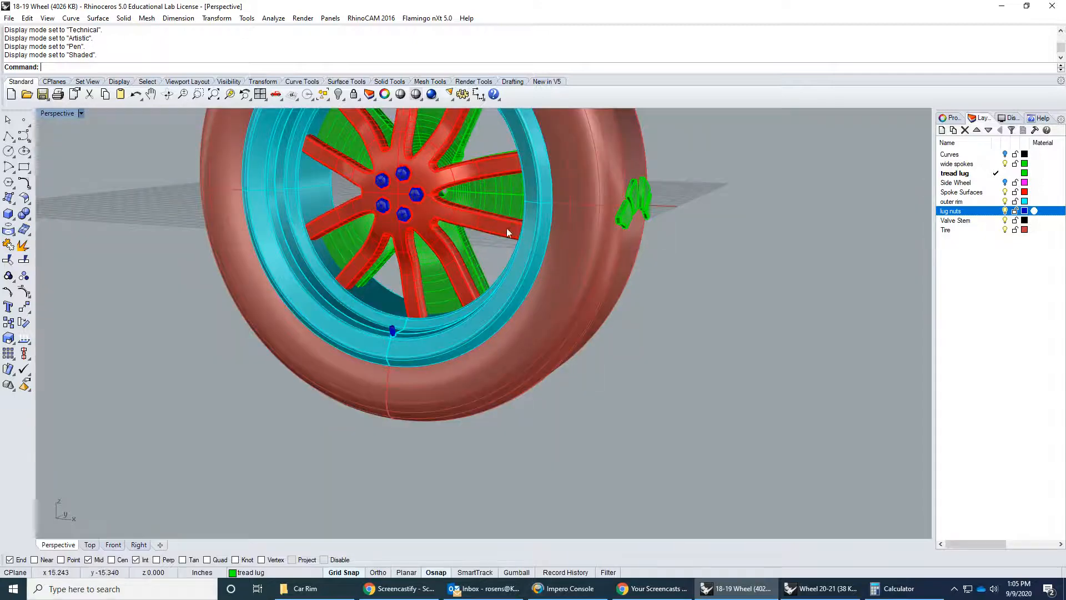
scroll(481, 180, up, 8)
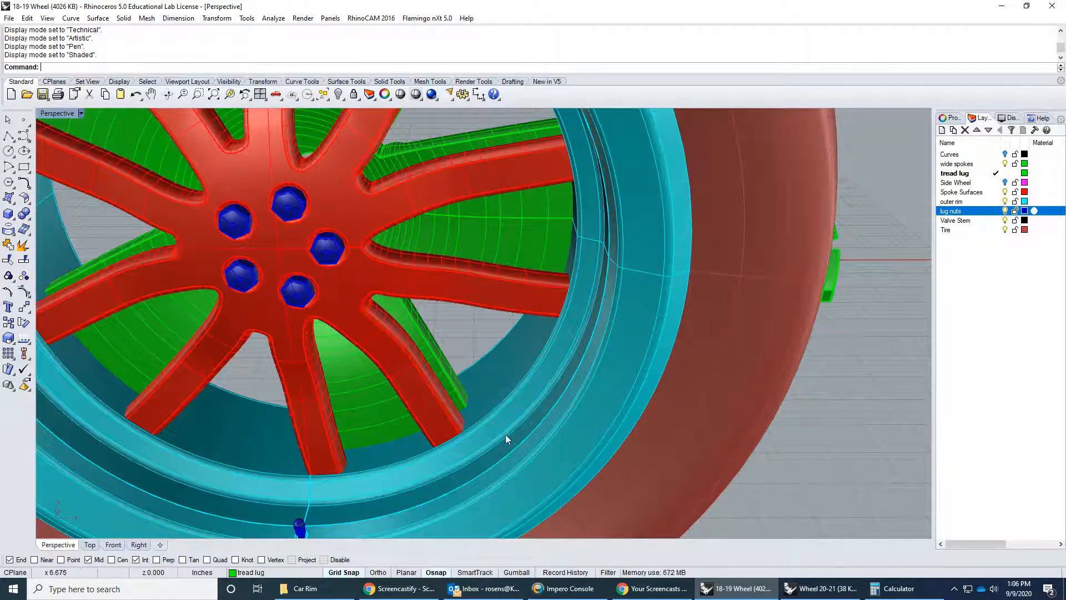
- Switch to the Wheel 20-21 document and place the center of a circle at the origin in the Front view
click(821, 593)
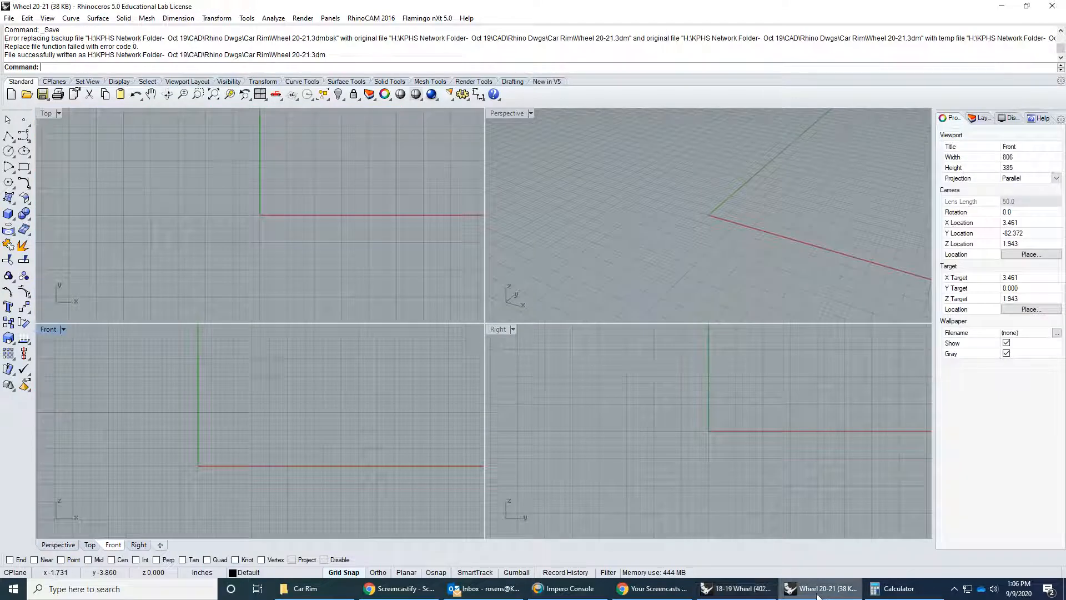
scroll(289, 416, down, 4)
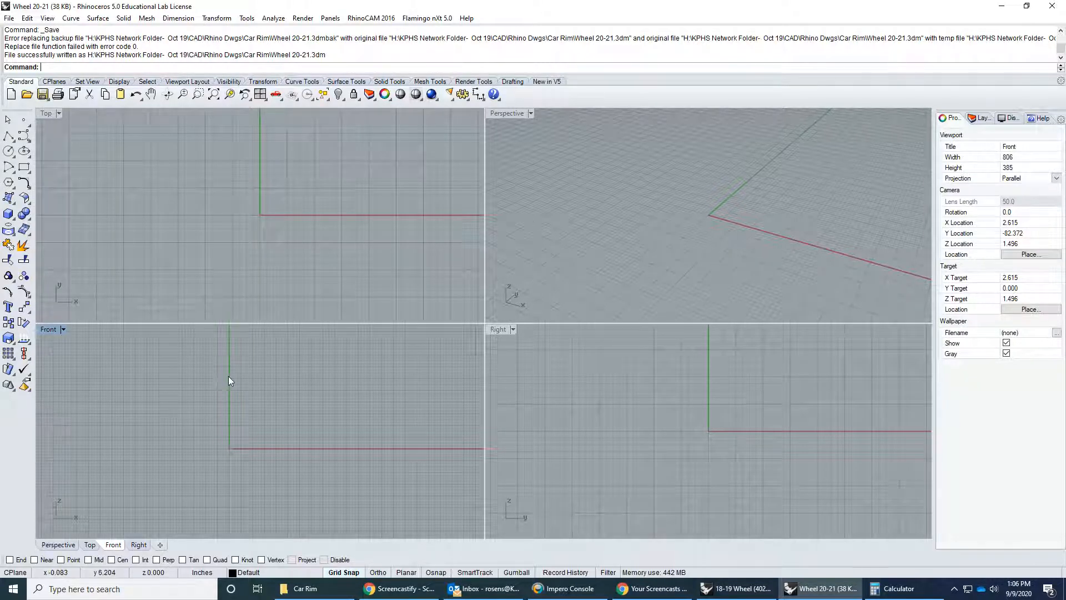
click(9, 151)
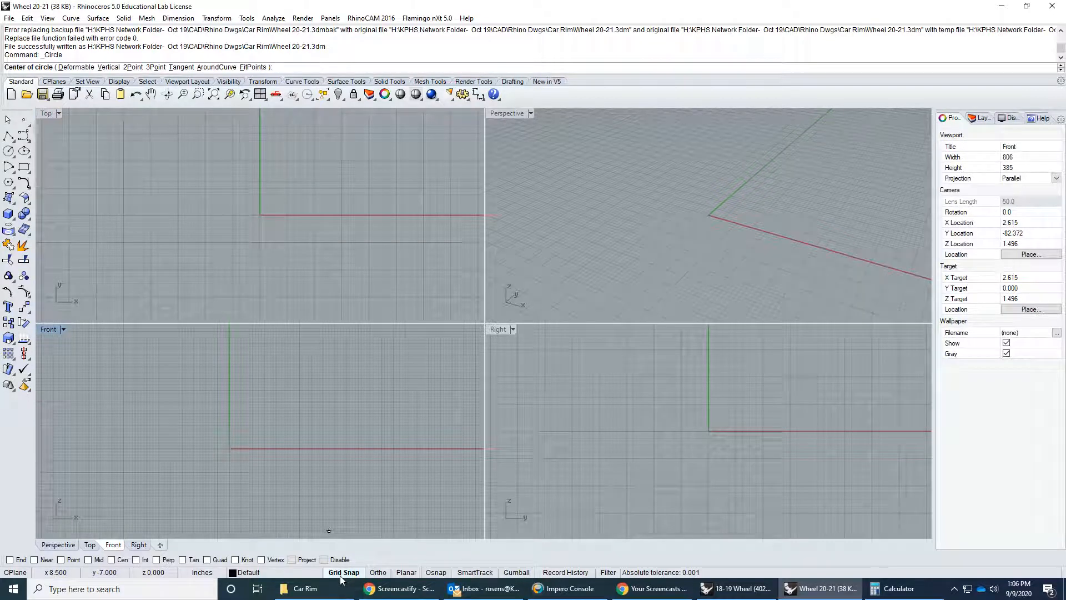
scroll(227, 452, up, 5)
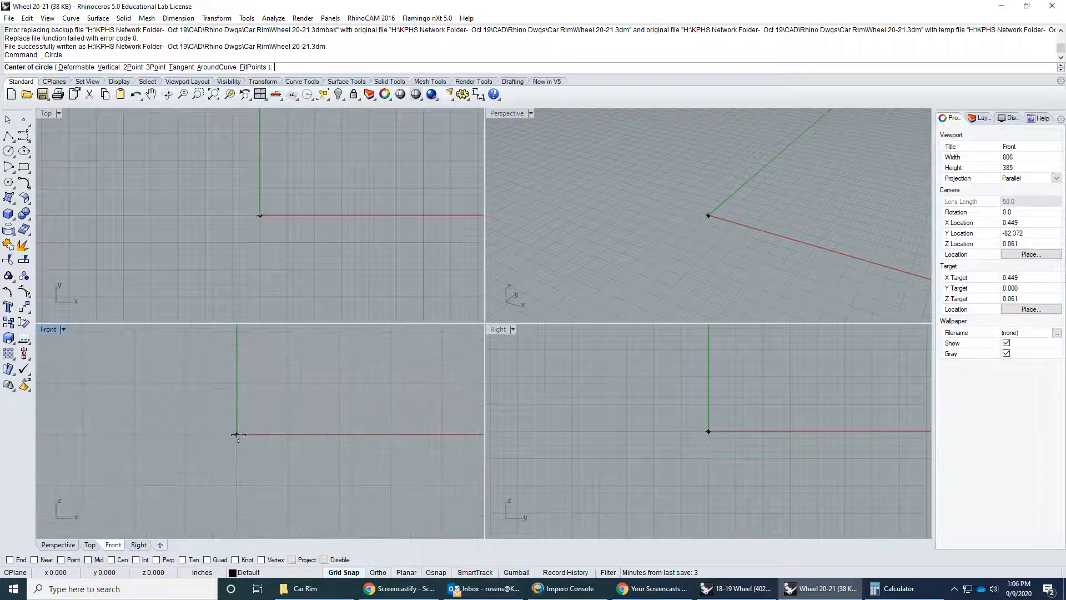
click(237, 433)
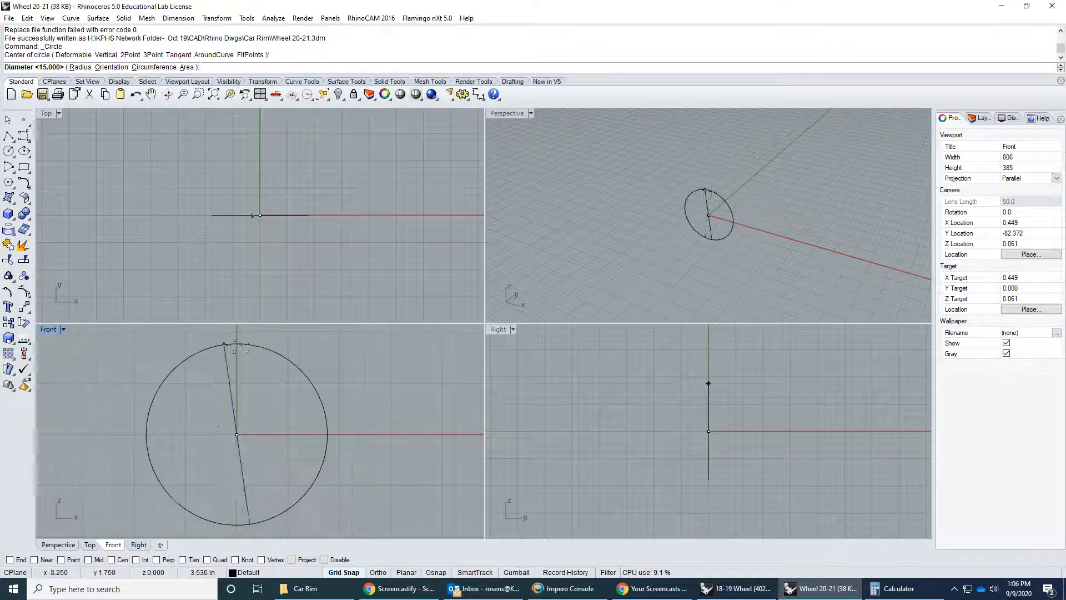
- Maximize the Front view and complete the circle with a diameter of 17 inches
double_click(49, 329)
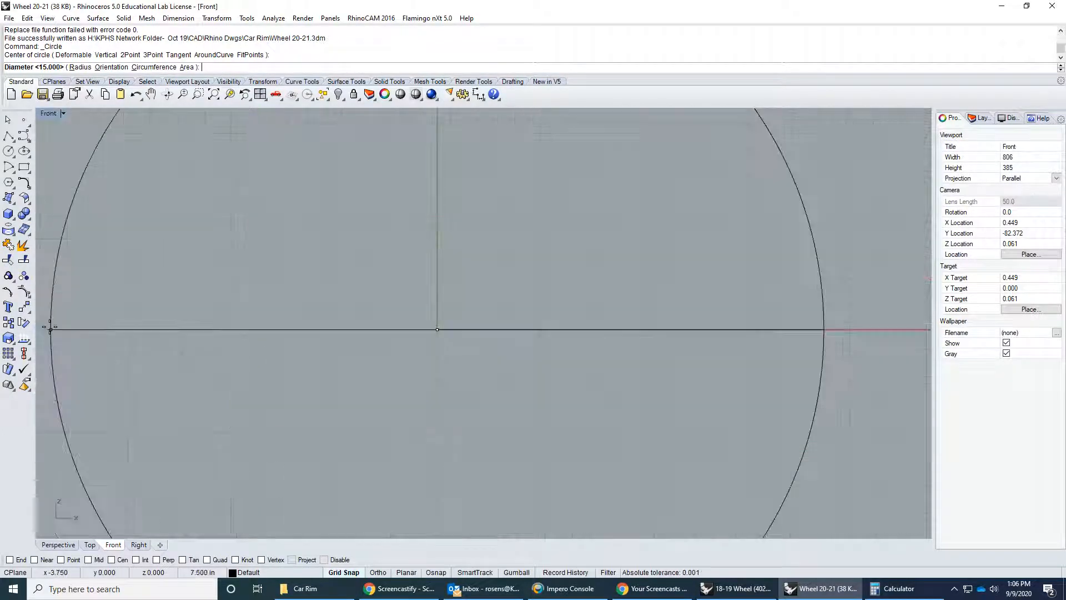
scroll(315, 348, down, 4)
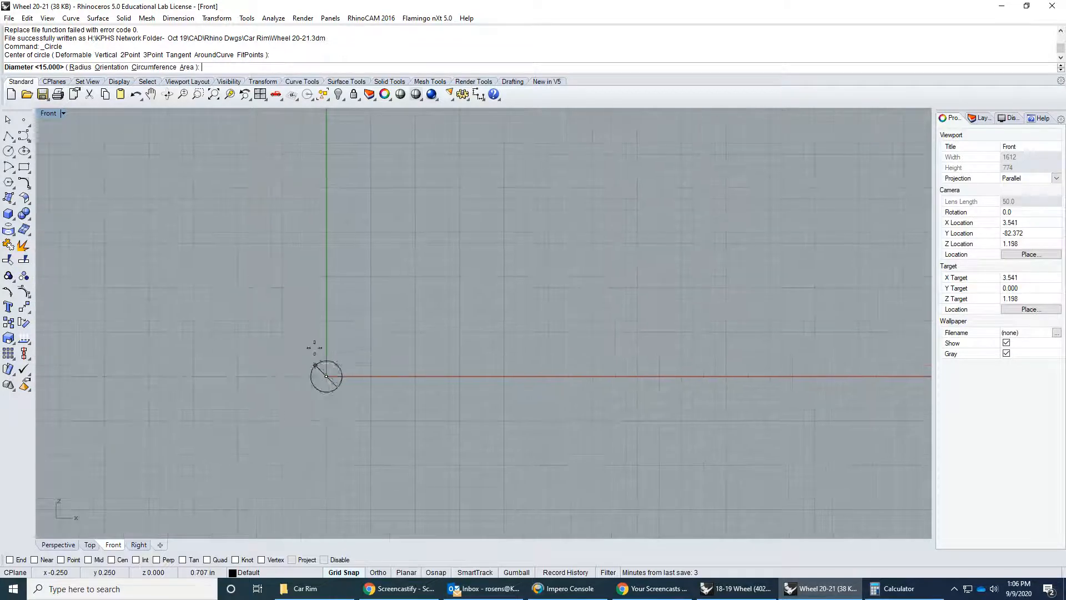
scroll(414, 364, down, 3)
right_drag(415, 365, 466, 363)
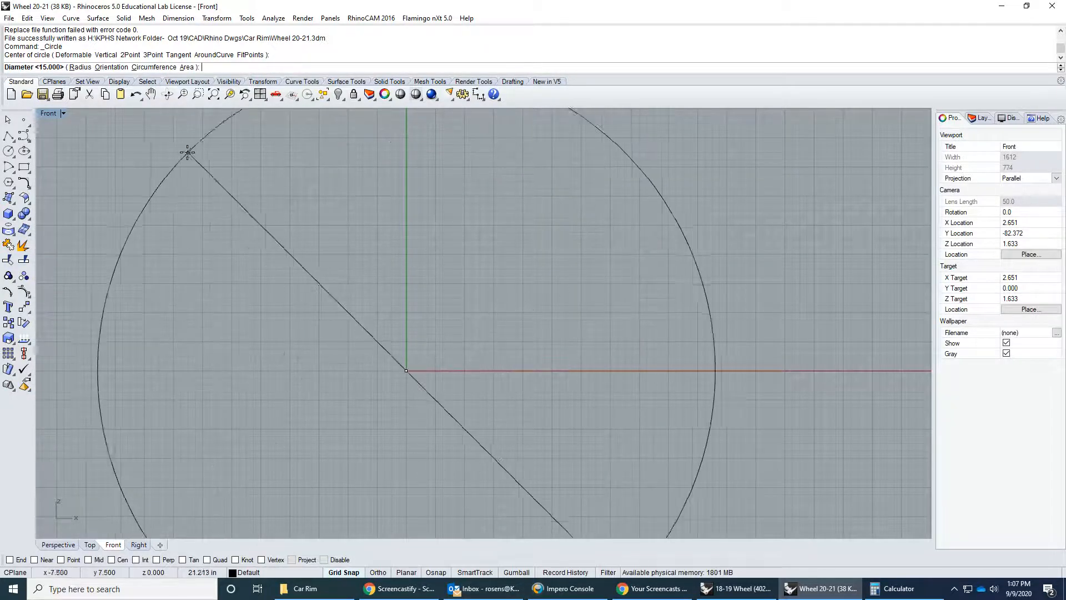
click(79, 67)
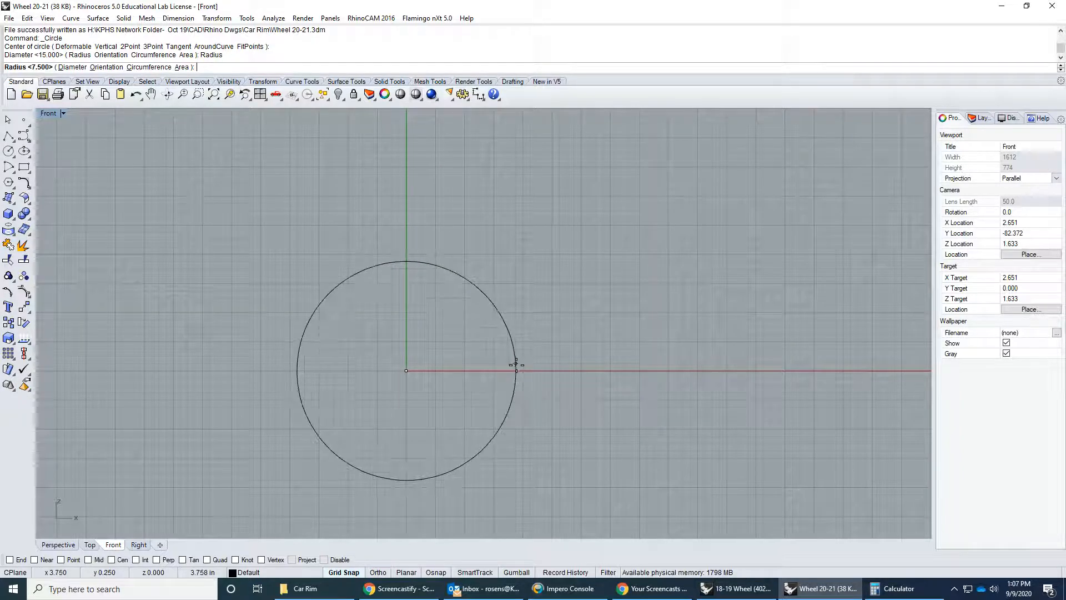
click(72, 67)
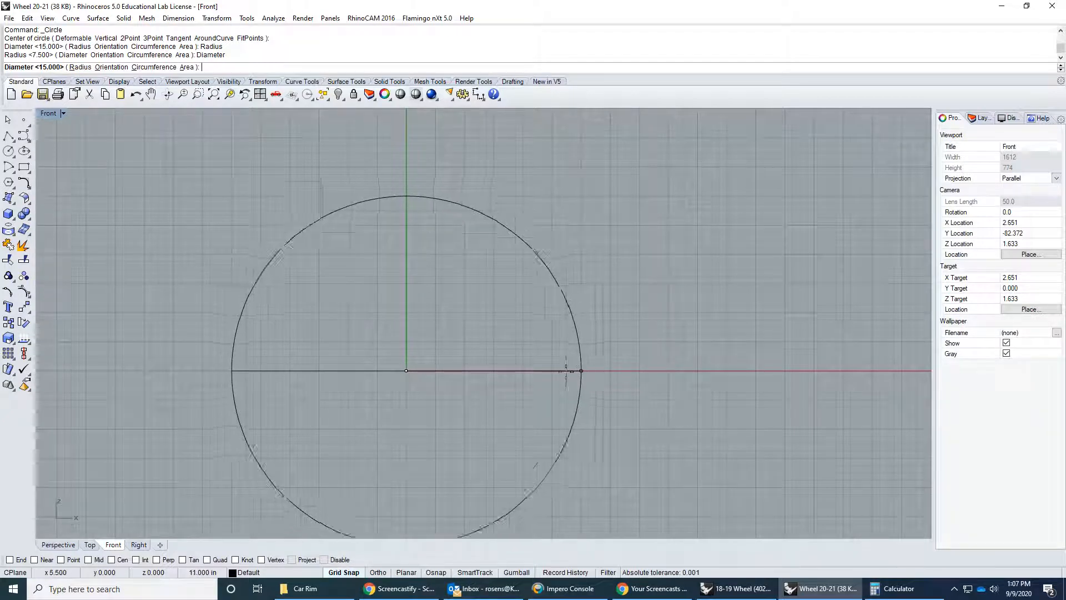
text(17)
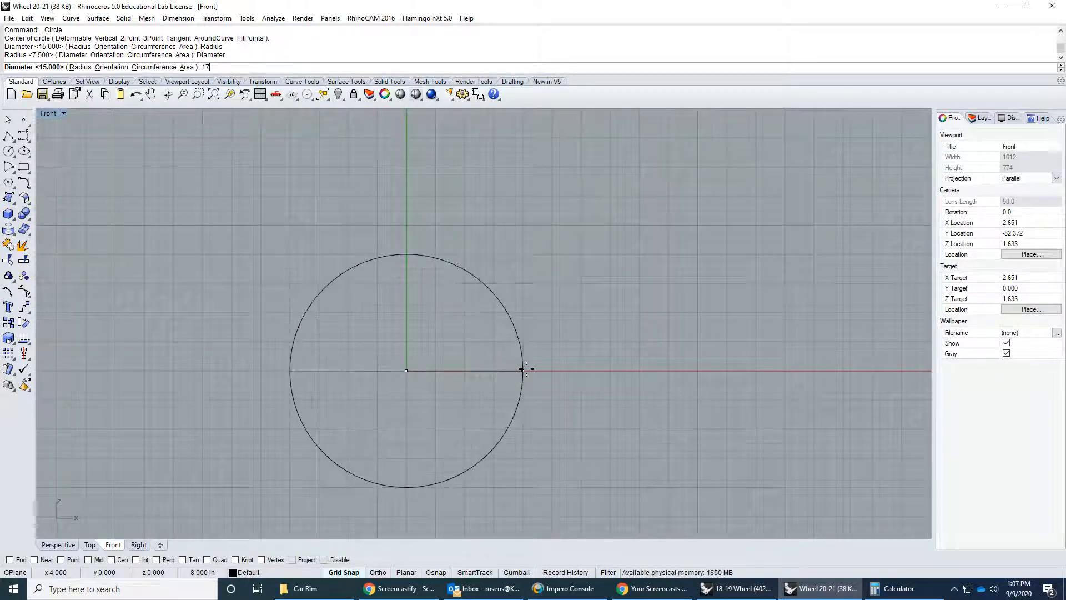
key(Return)
scroll(526, 369, up, 5)
scroll(526, 369, down, 5)
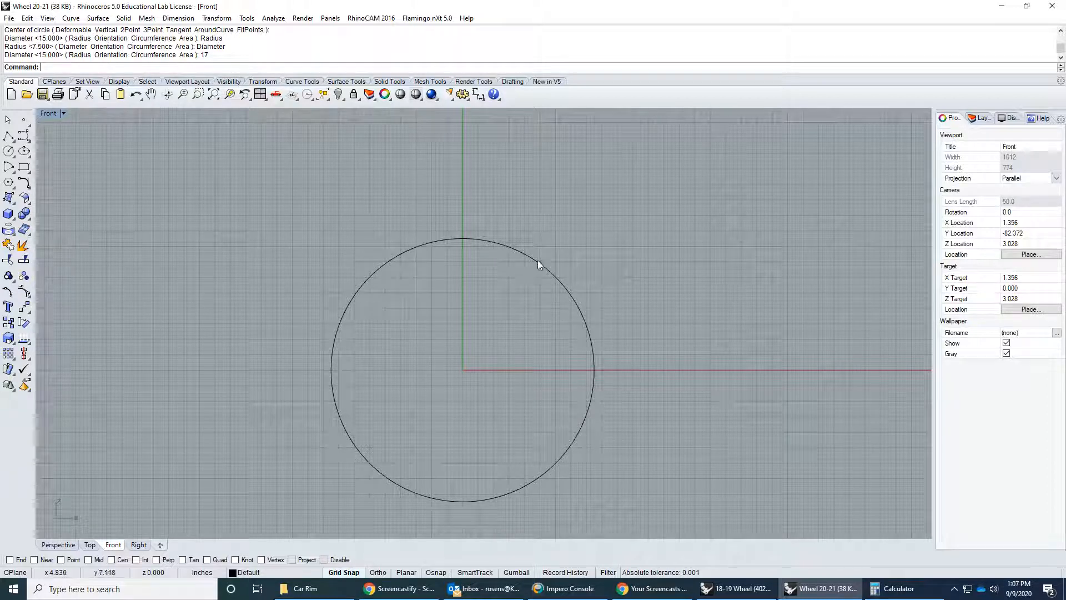
- Add a diameter dimension outside the circle's upper-right edge, select it, and undo the dimension
click(479, 97)
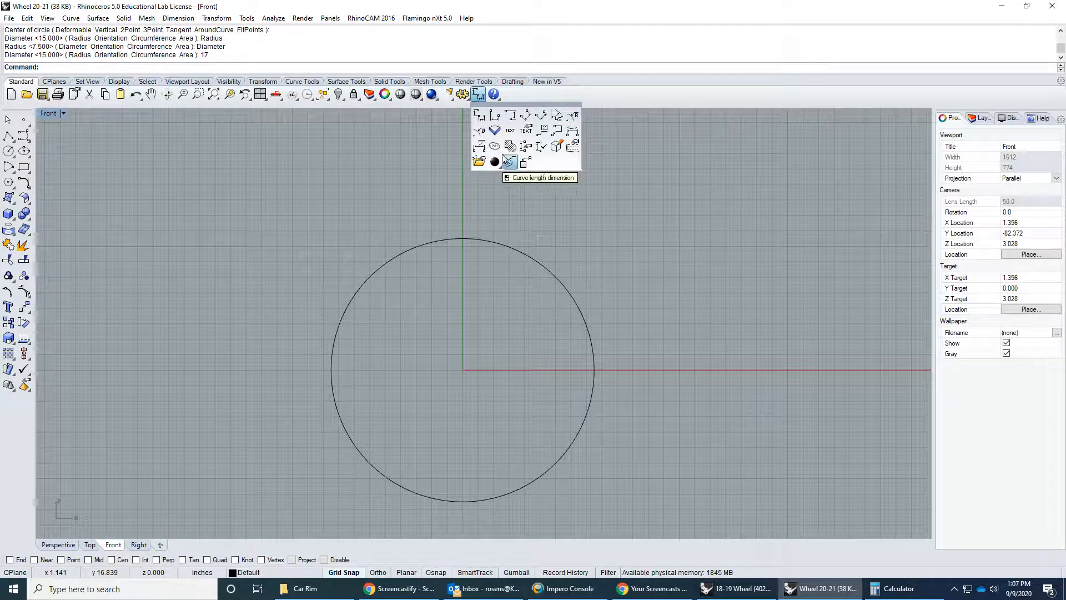
click(479, 132)
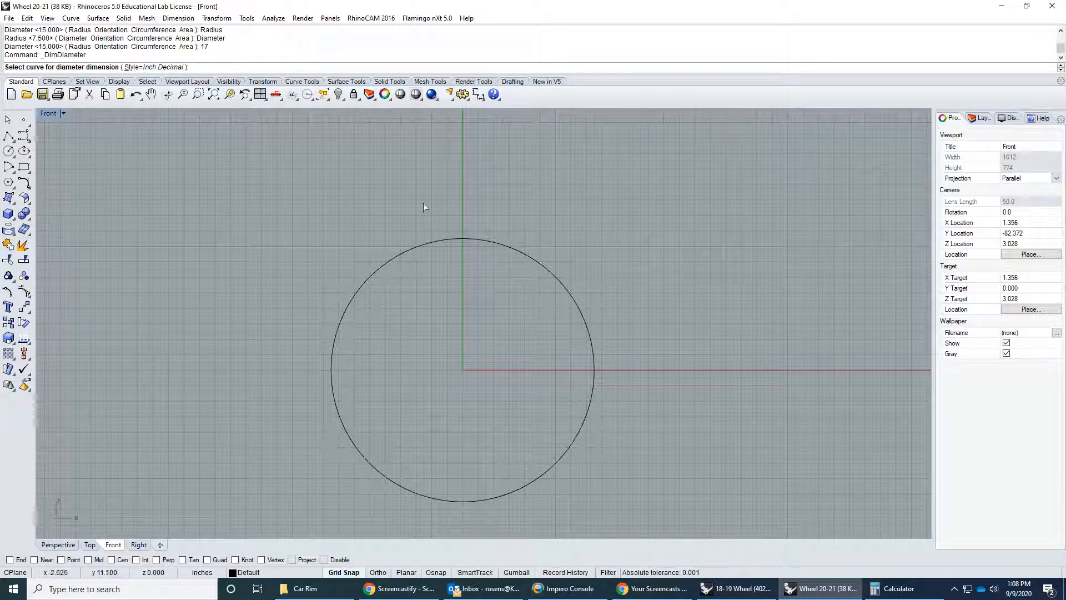
click(496, 242)
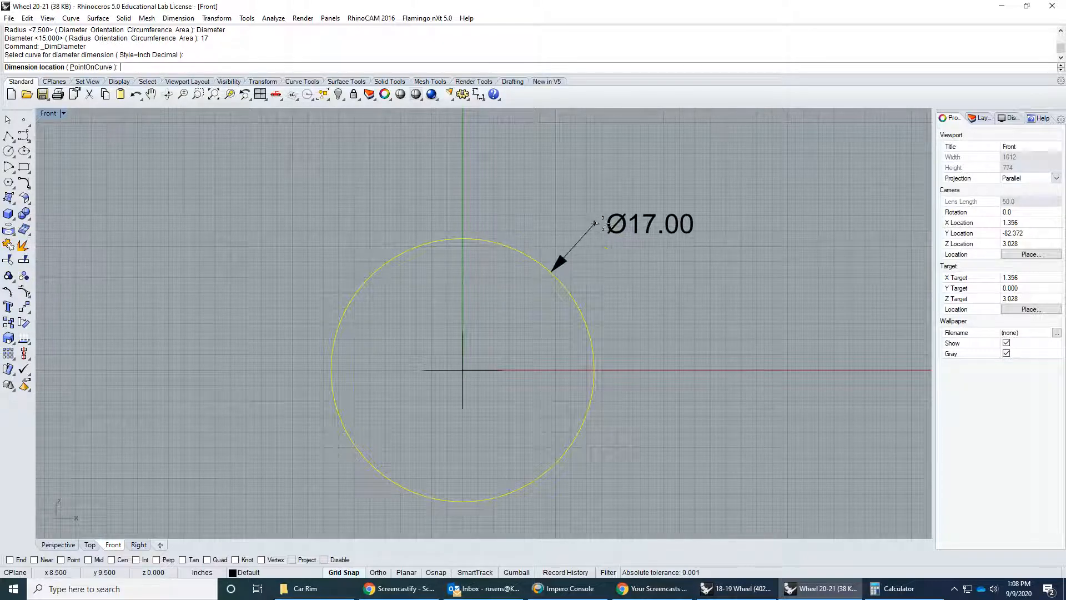
click(669, 218)
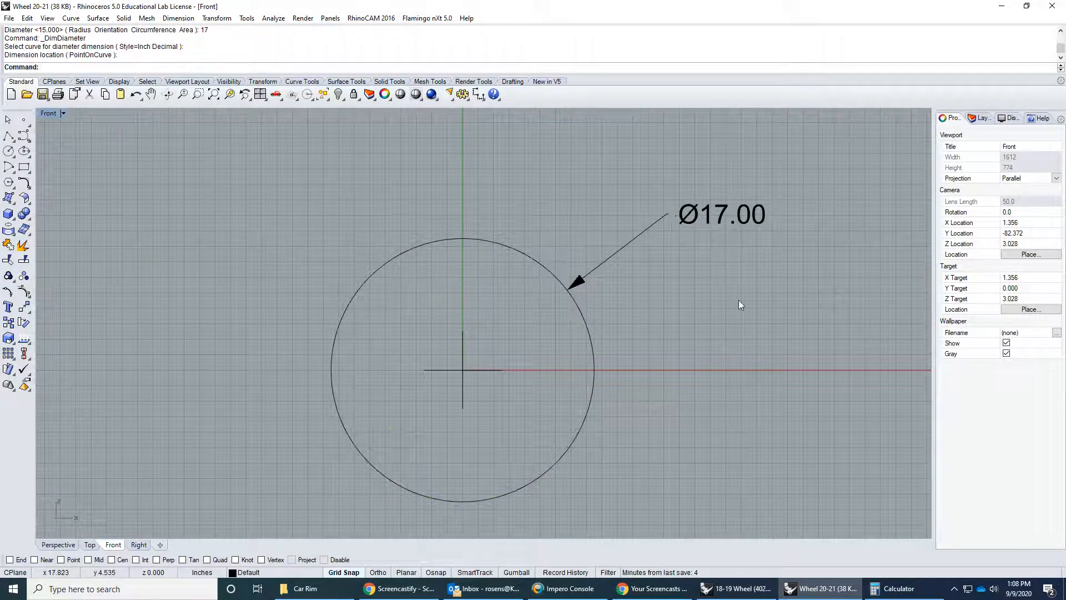
click(757, 222)
click(737, 247)
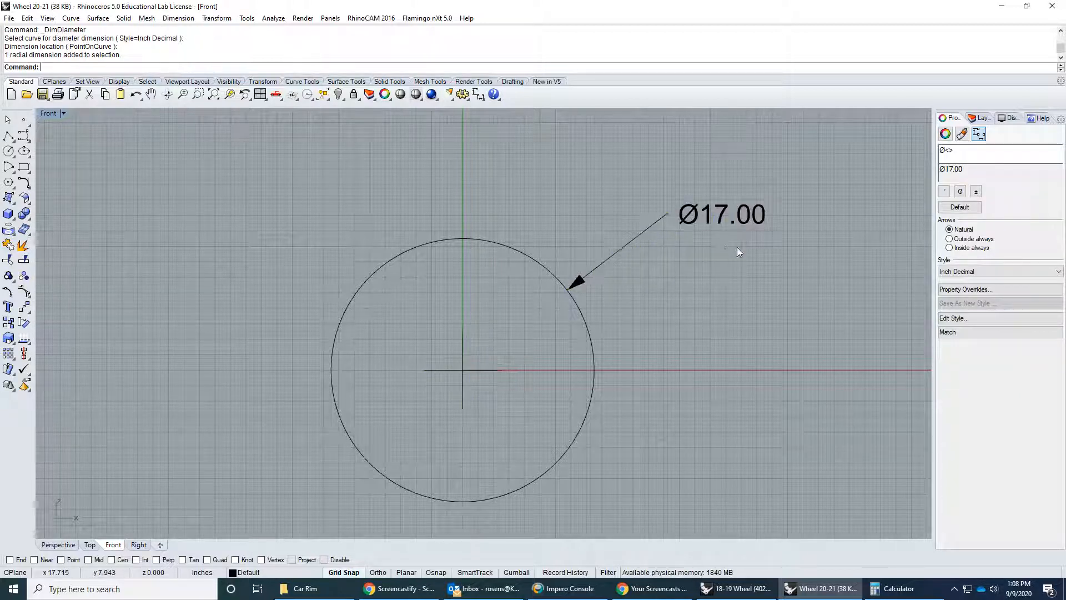
click(135, 94)
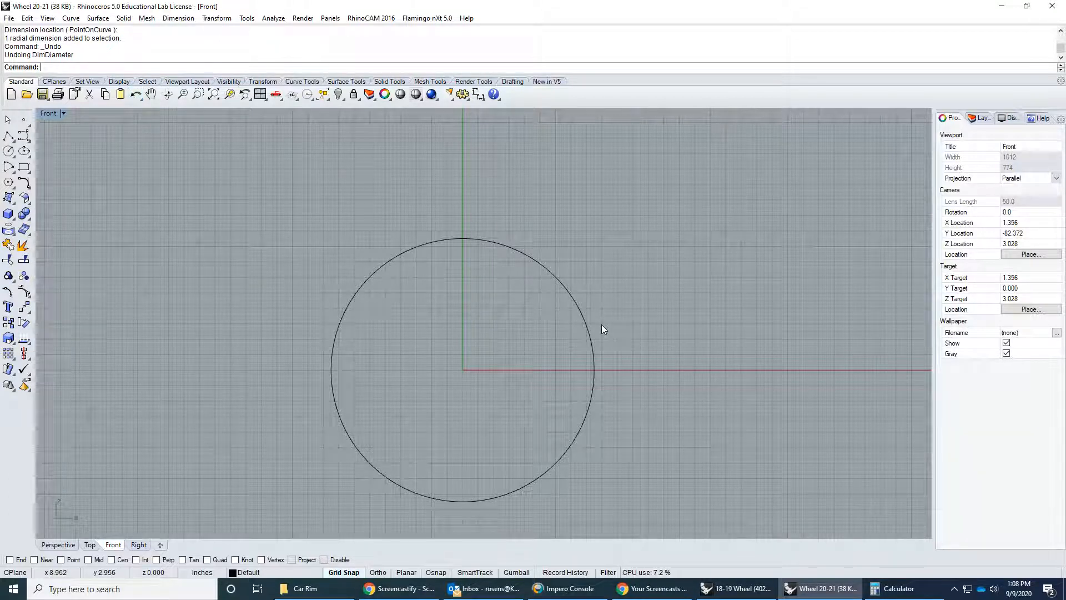
- Select the circle and read its geometry in the object description using the What command
click(542, 262)
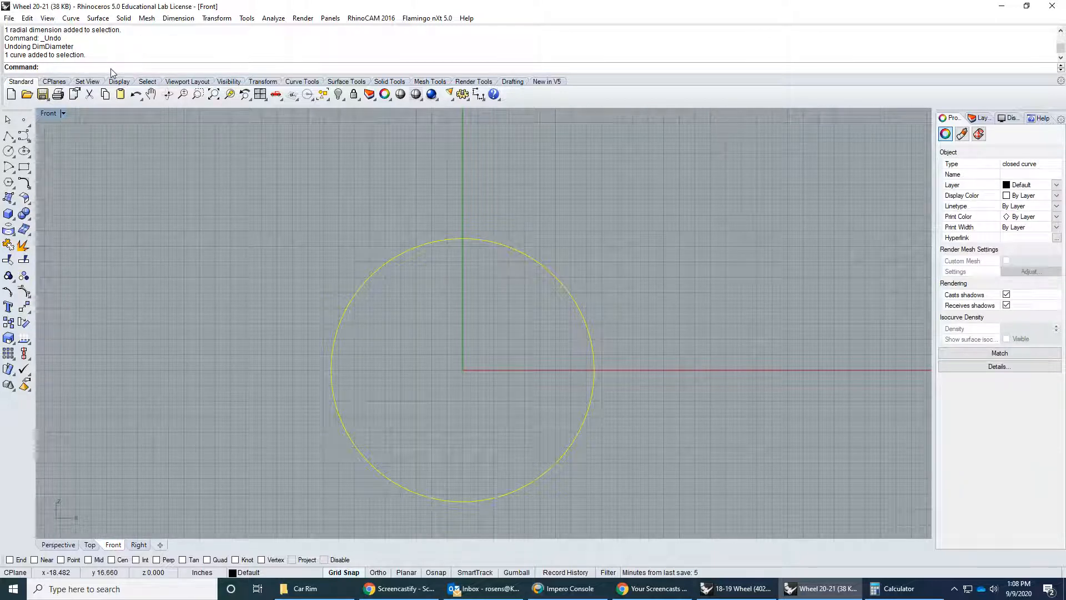
text(What)
key(Return)
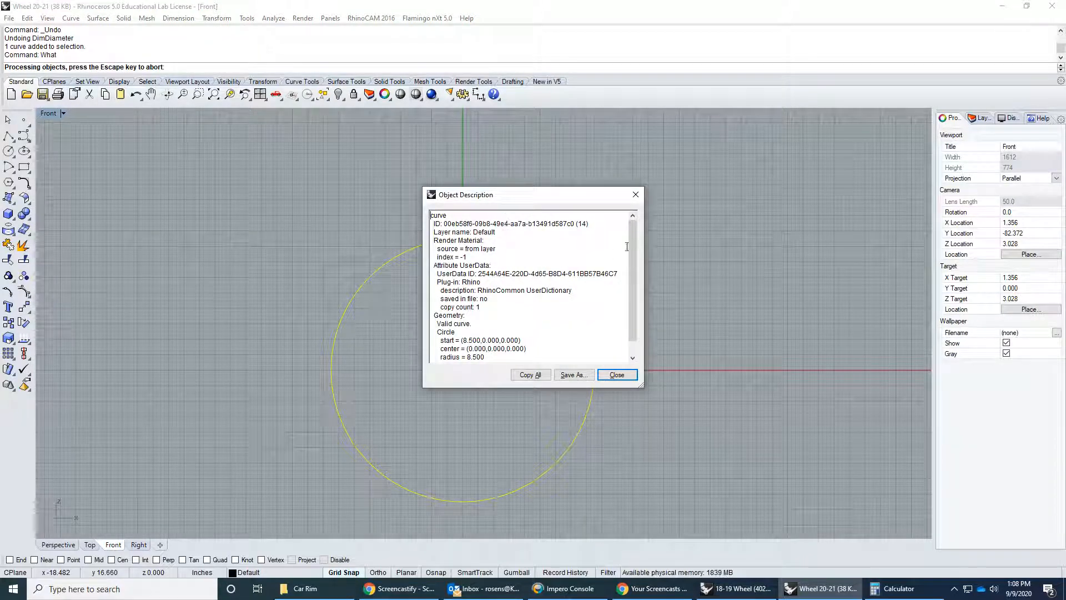
scroll(634, 242, down, 1)
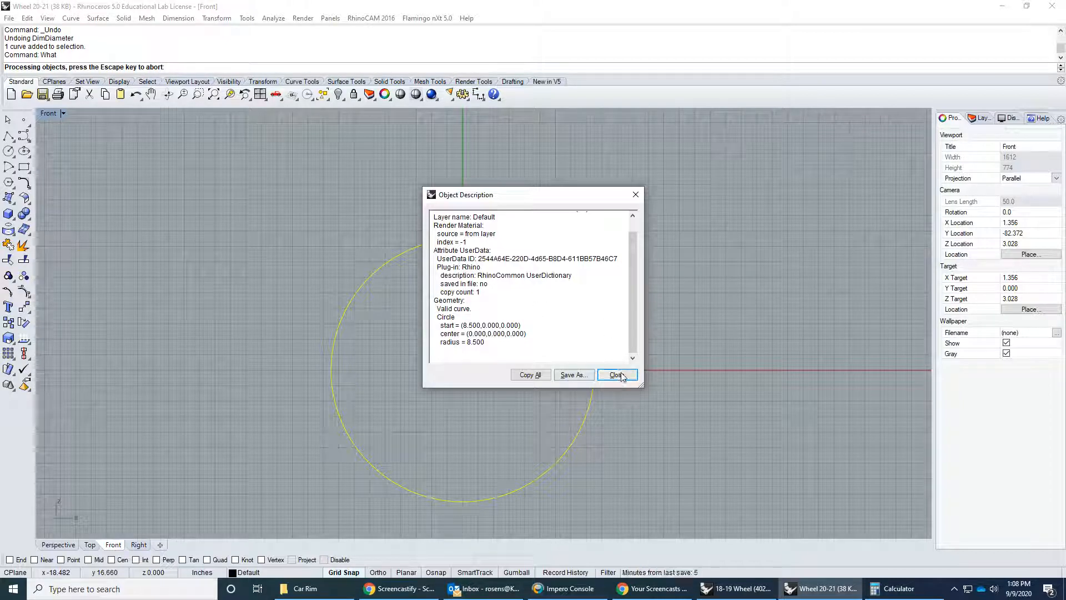
click(636, 195)
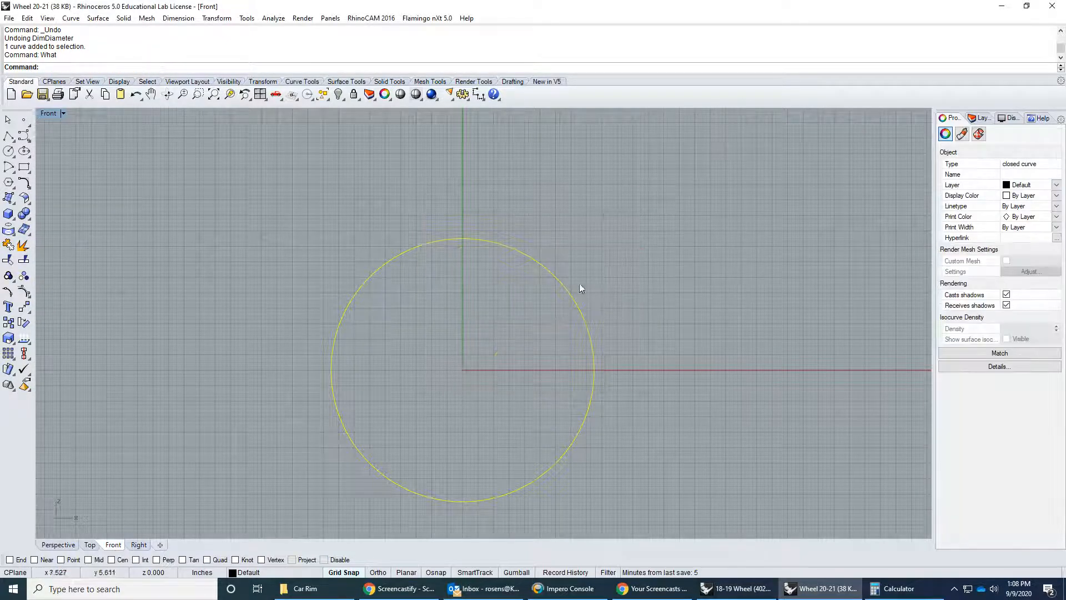
click(345, 272)
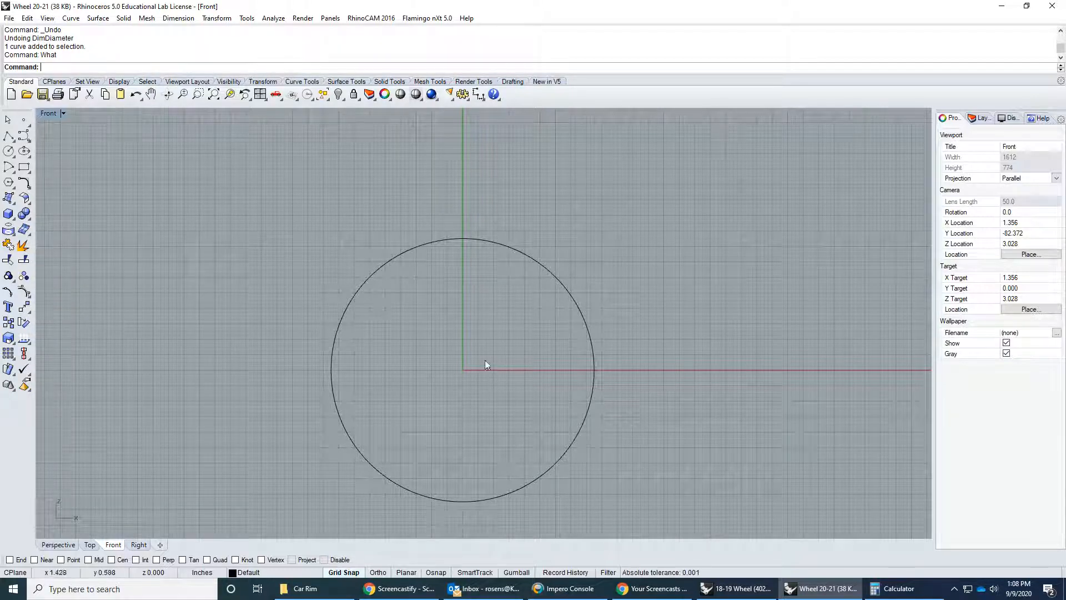
- Switch to the 18-19 Wheel model and examine the tread lugs, outer rim and spokes from several angles
key(alt+Tab)
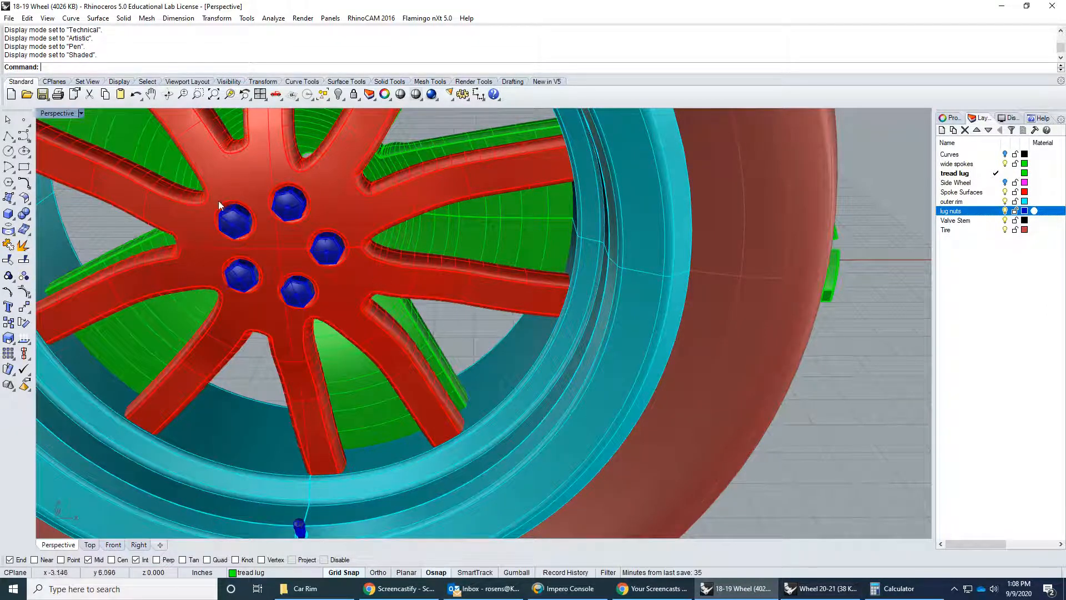
right_drag(581, 259, 465, 269)
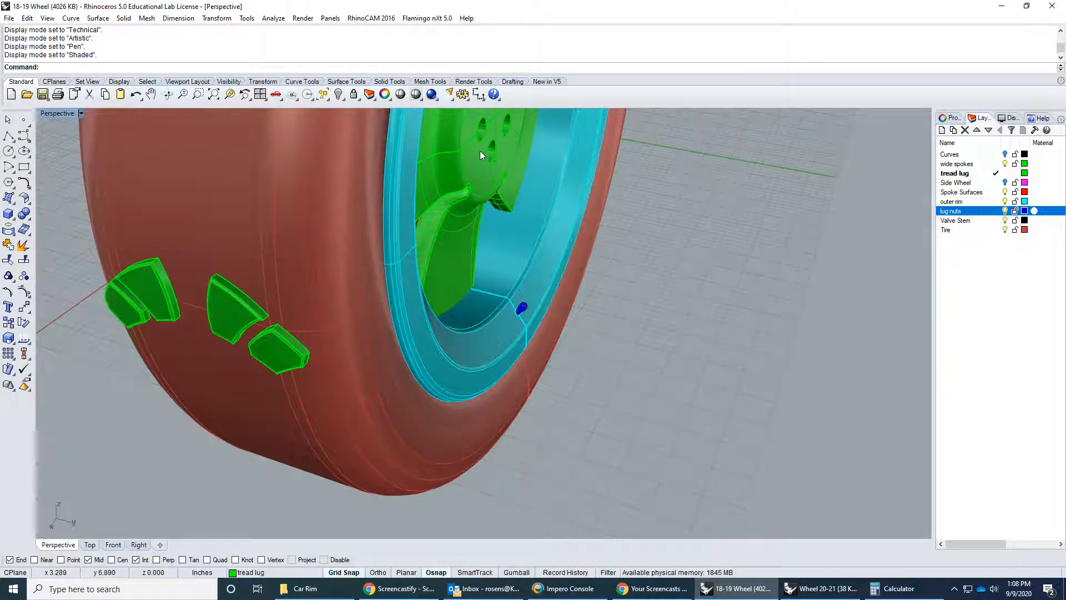
scroll(498, 162, down, 3)
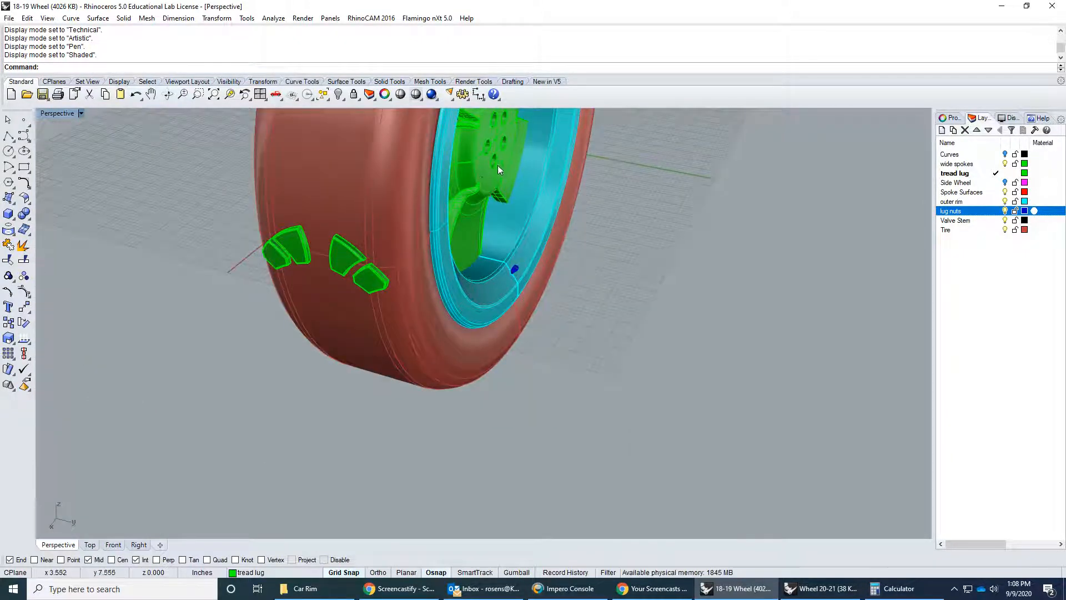
right_drag(467, 382, 296, 210)
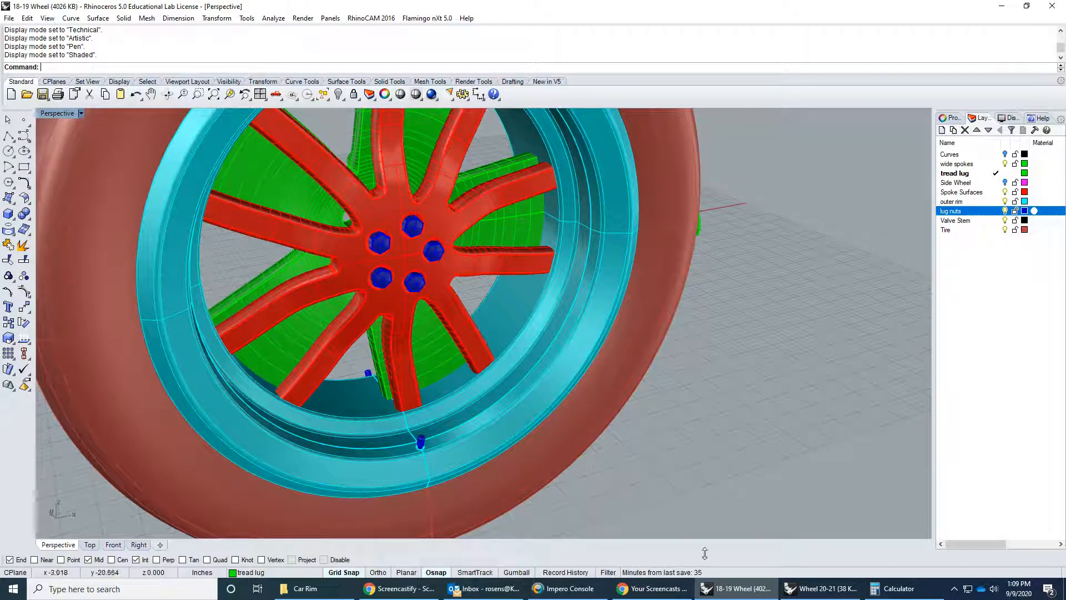
- Return to the Wheel 20-21 document, start a Conic, read the command's steps and options in the help, and cancel the trial curve
click(729, 591)
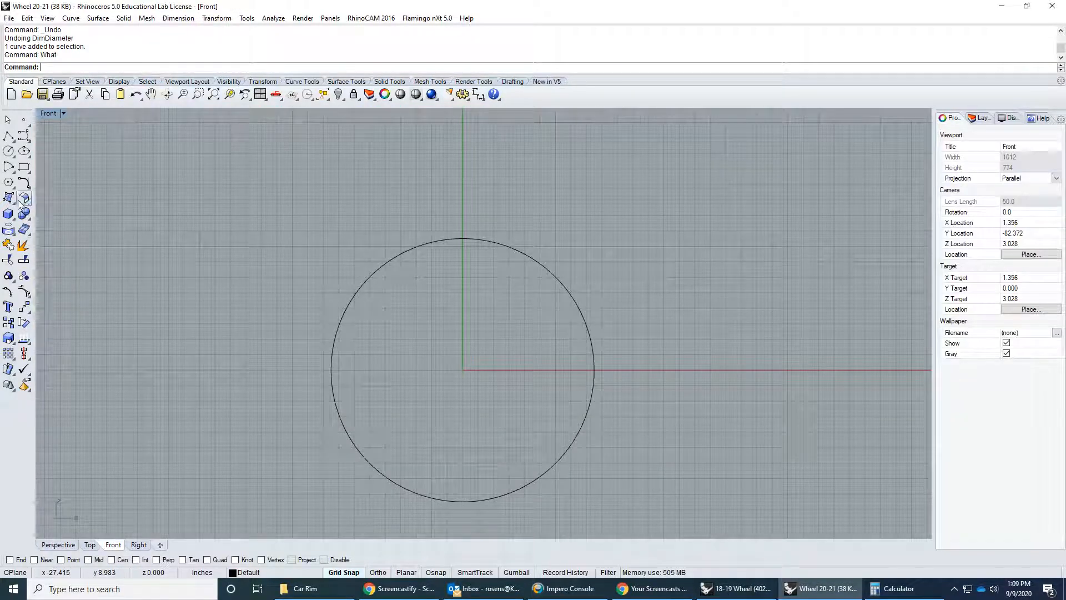
click(24, 139)
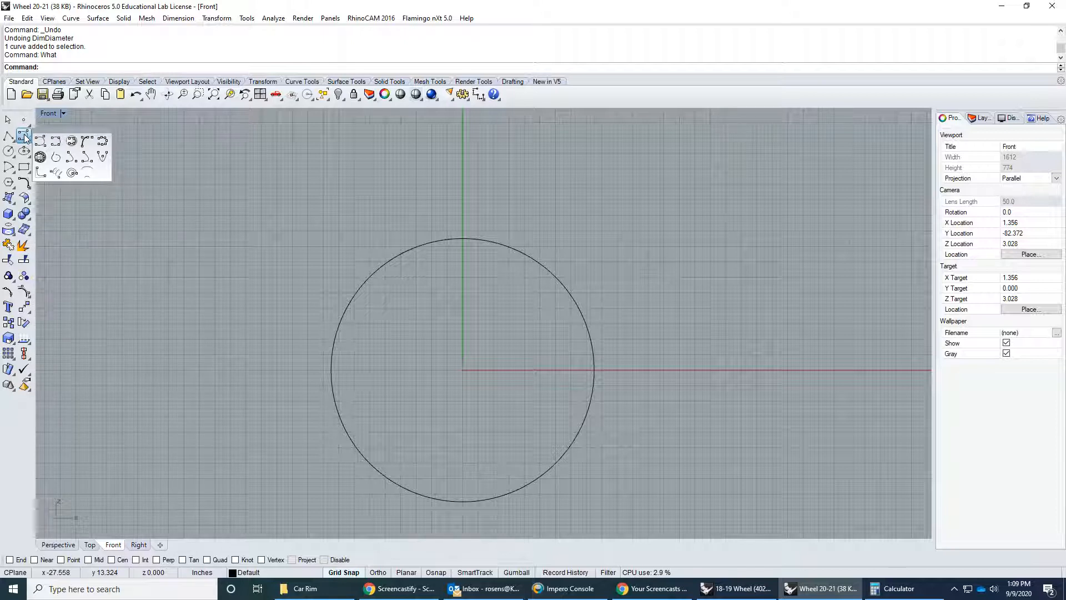
click(71, 160)
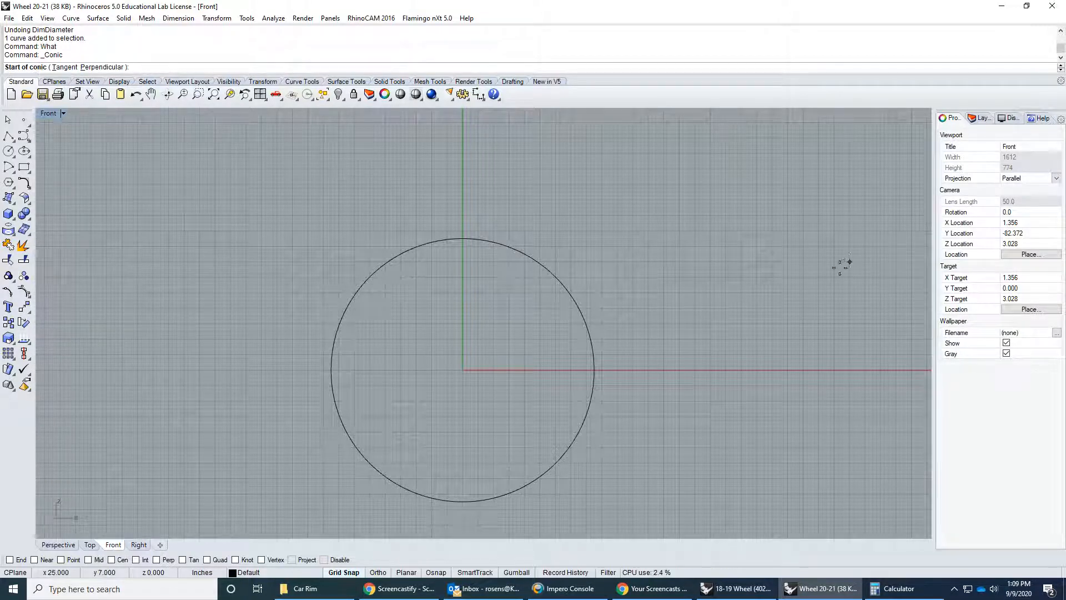
click(1038, 120)
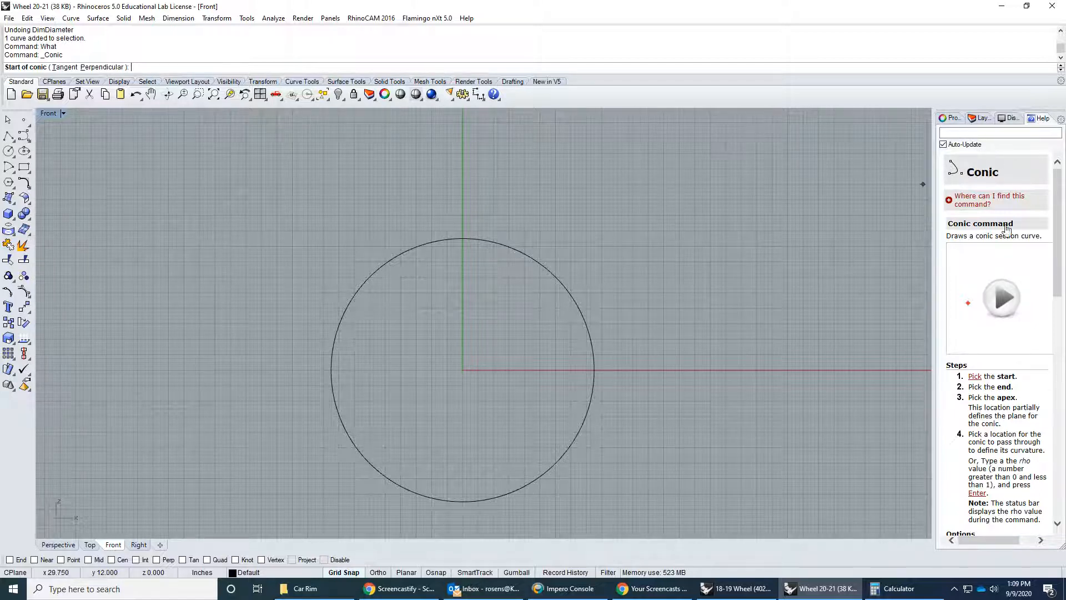
click(1010, 301)
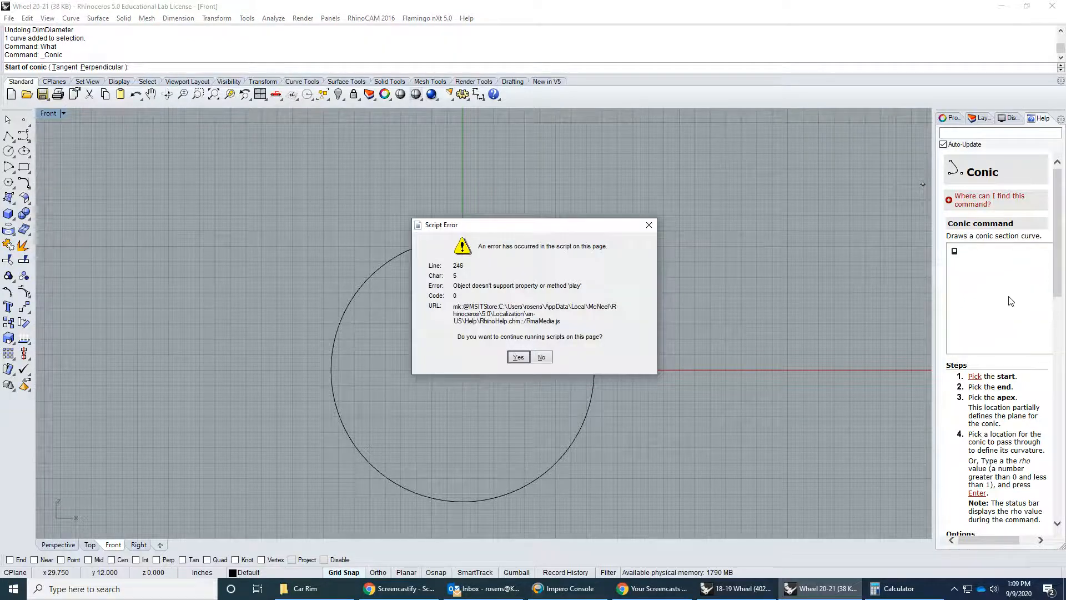
click(543, 357)
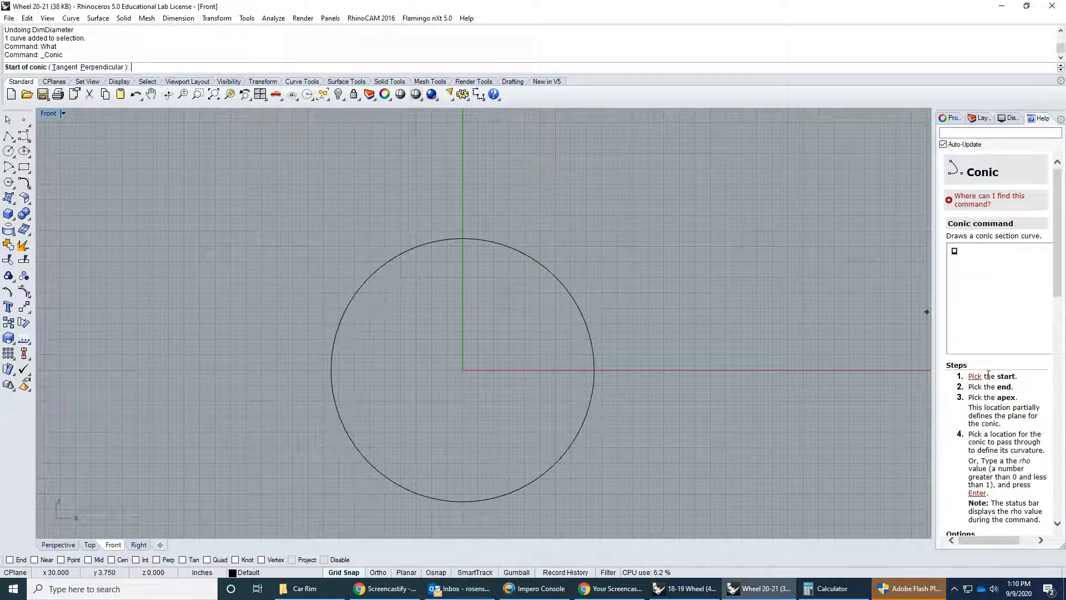
scroll(992, 382, down, 6)
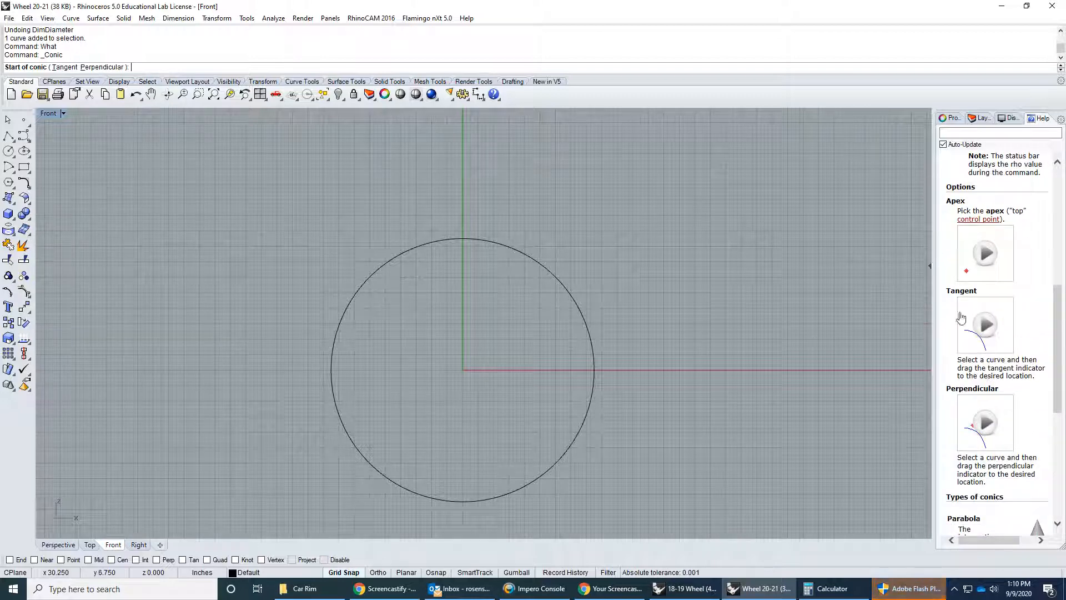
scroll(988, 382, up, 6)
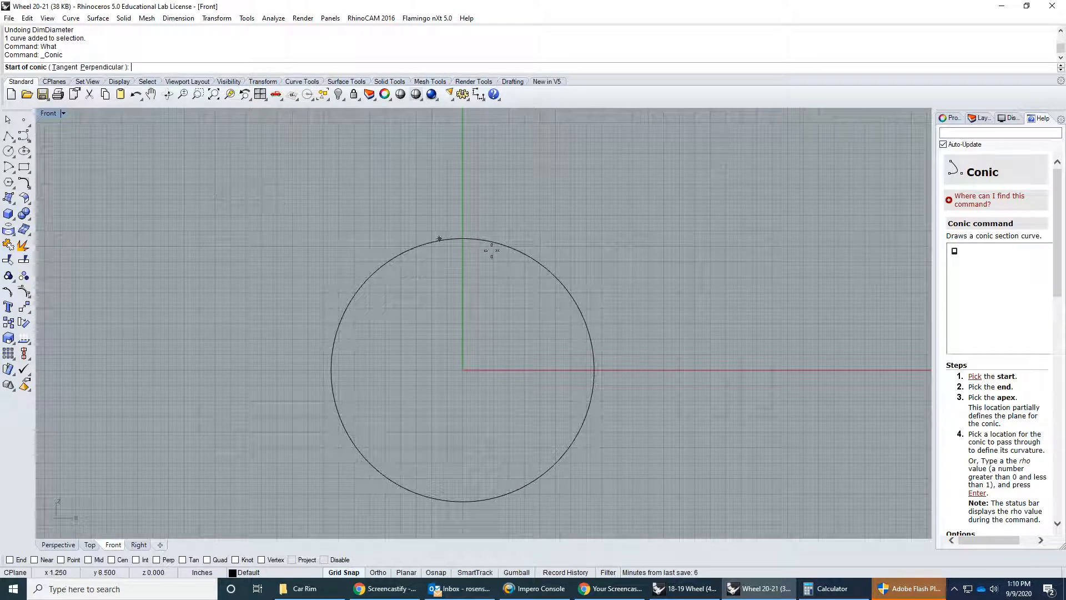
click(979, 118)
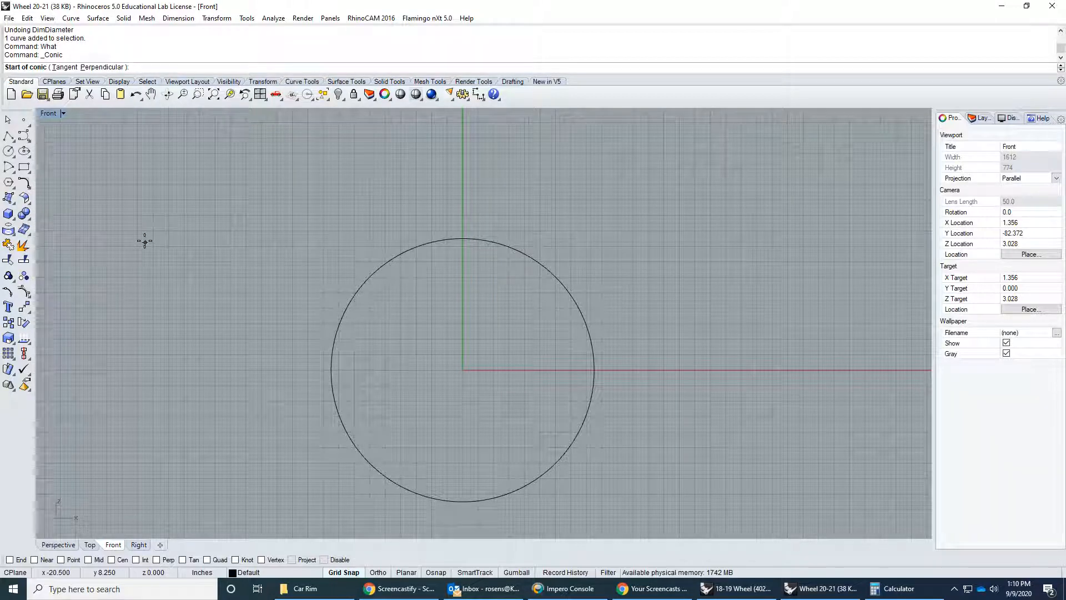
click(180, 246)
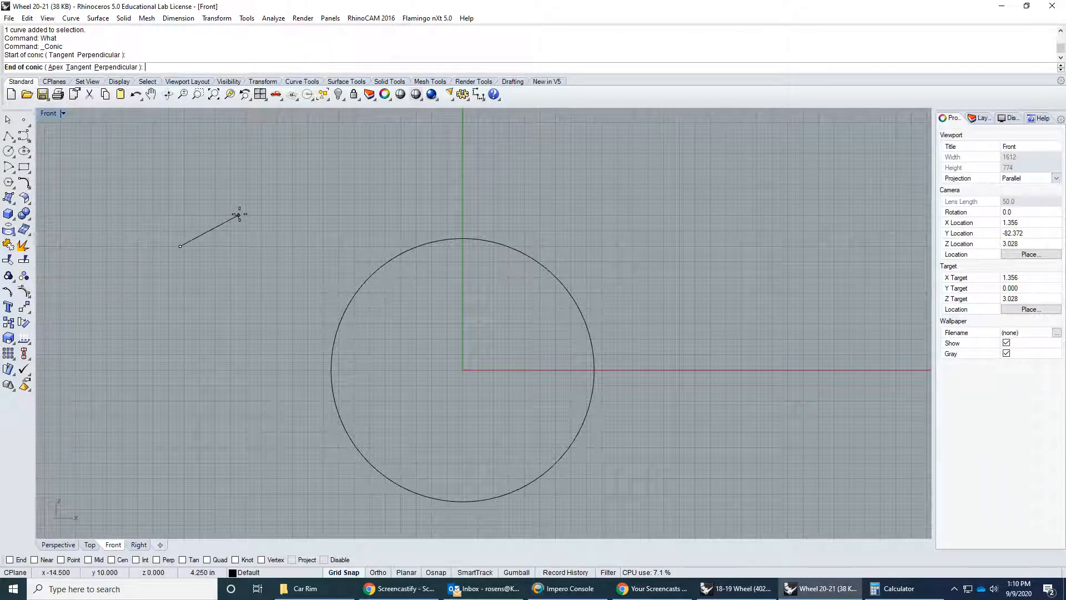
key(Escape)
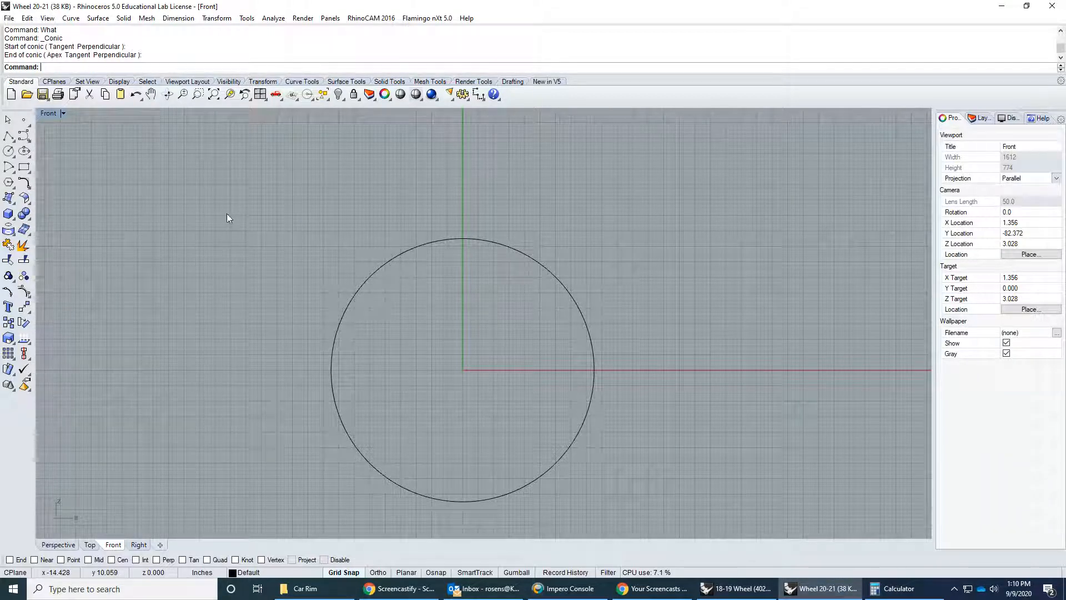
- Draw a conic from (9, 3) to (9, -3), with its apex just left of the origin and its curvature point at (2.25, 0)
click(24, 138)
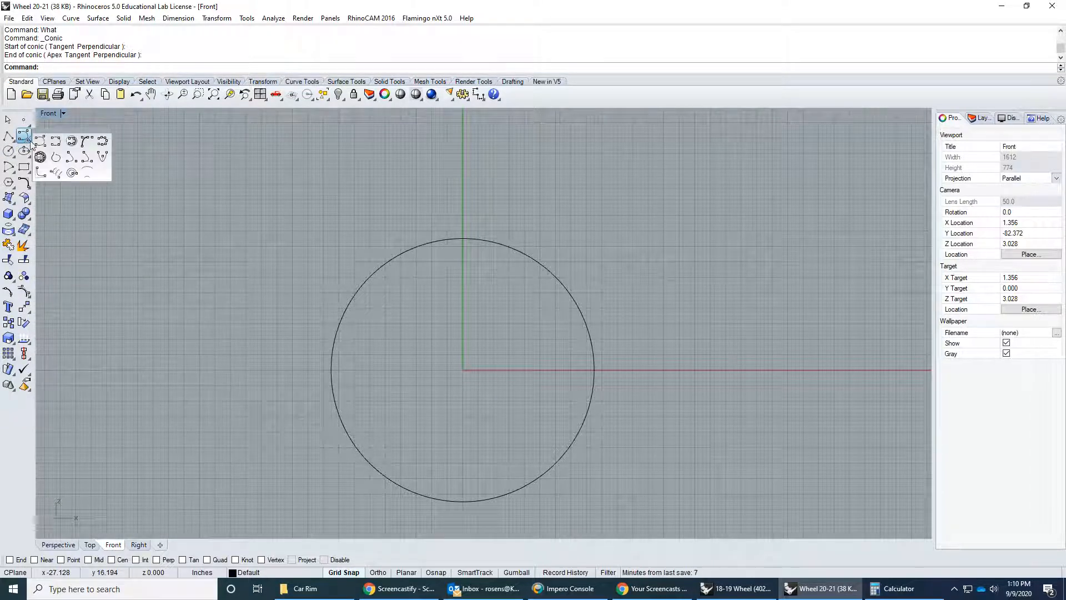
click(72, 158)
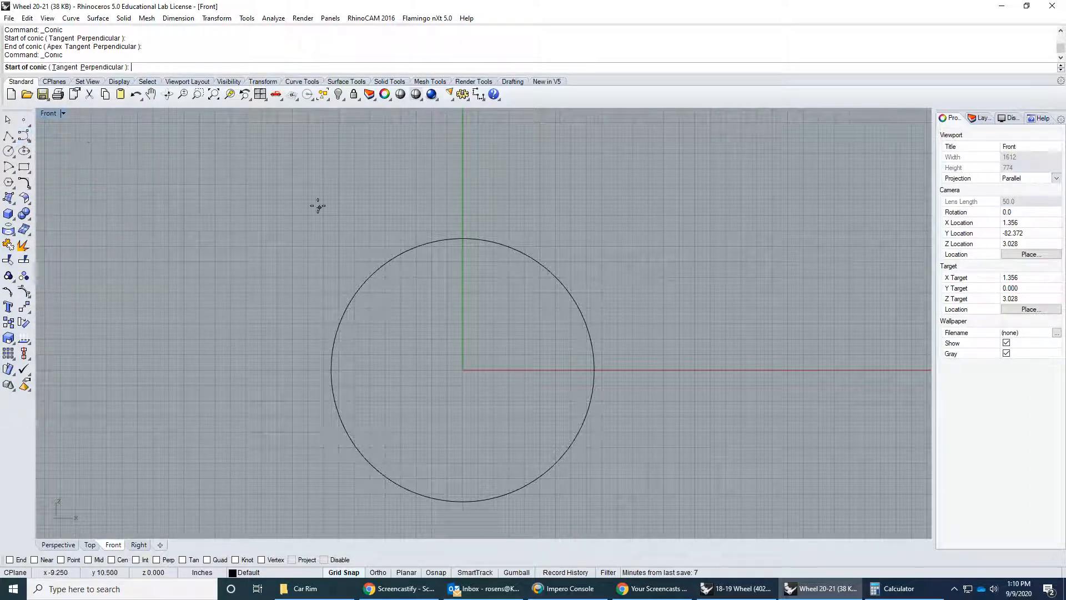
scroll(601, 325, up, 2)
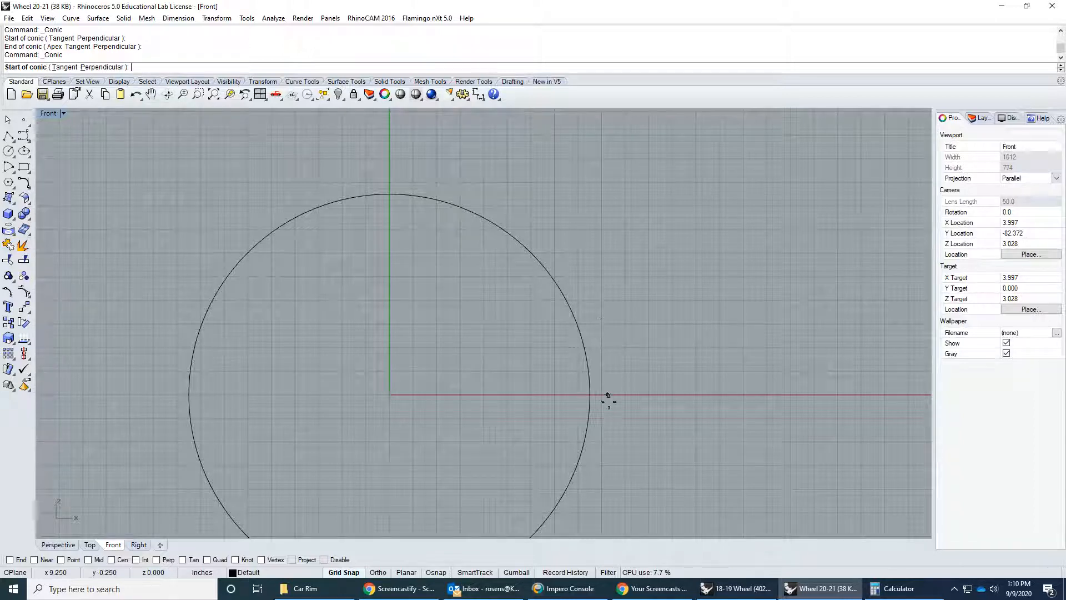
click(602, 324)
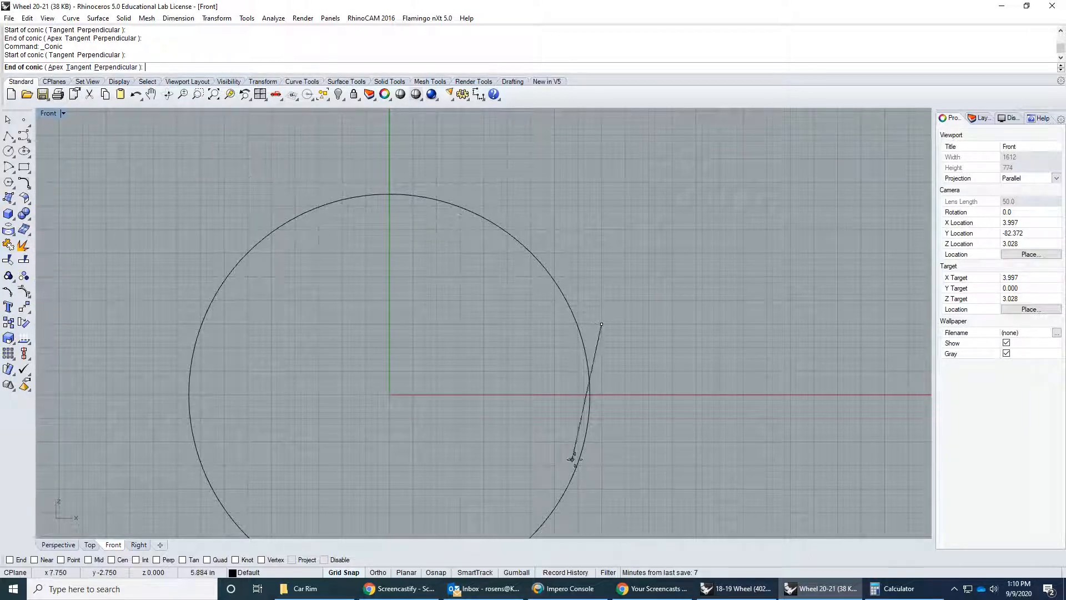
click(602, 465)
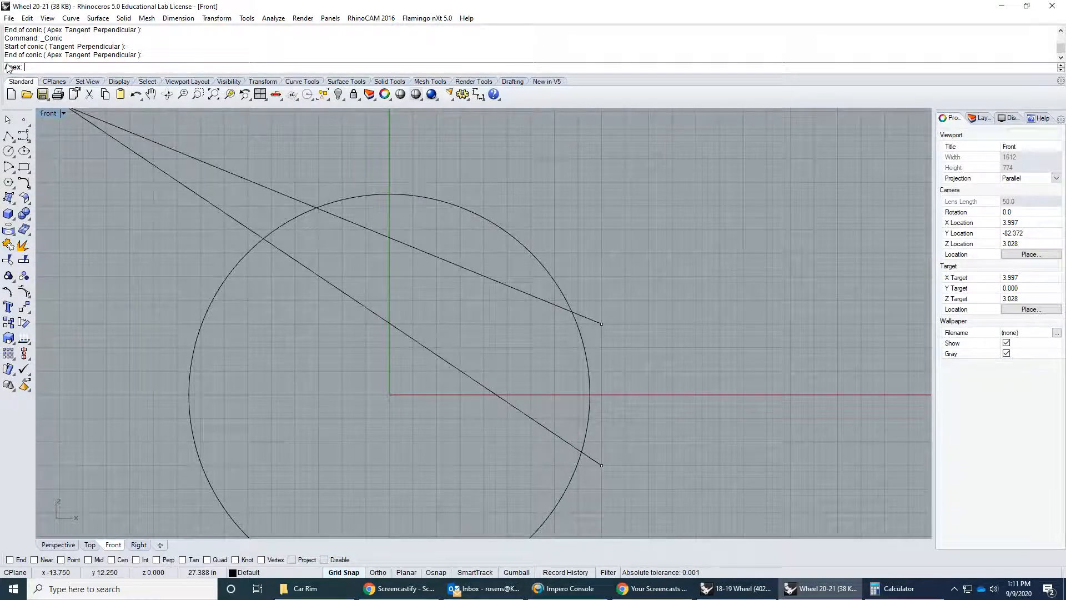
click(360, 394)
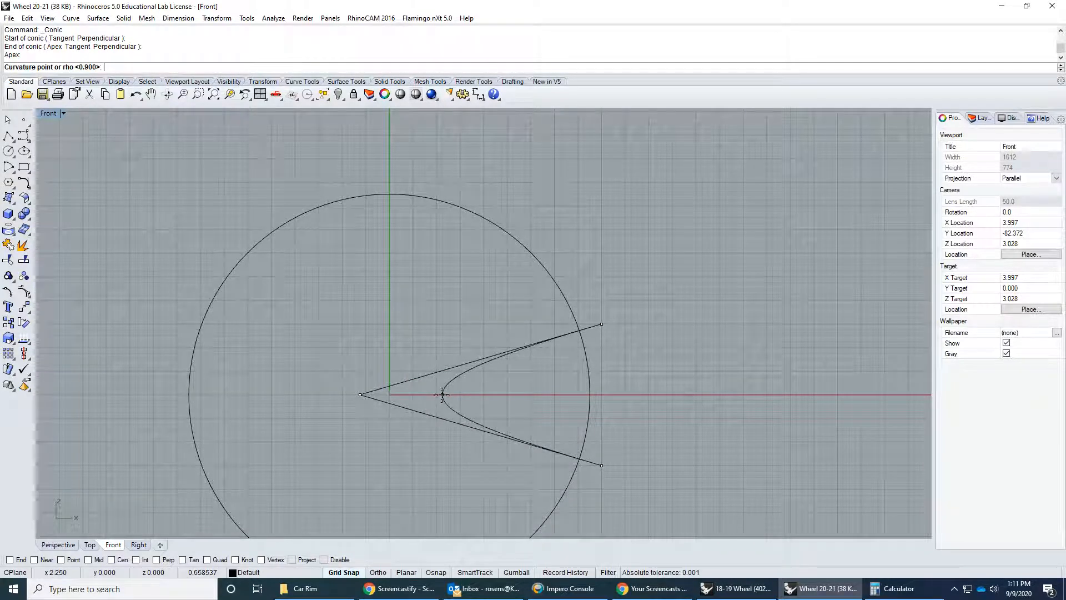
click(442, 395)
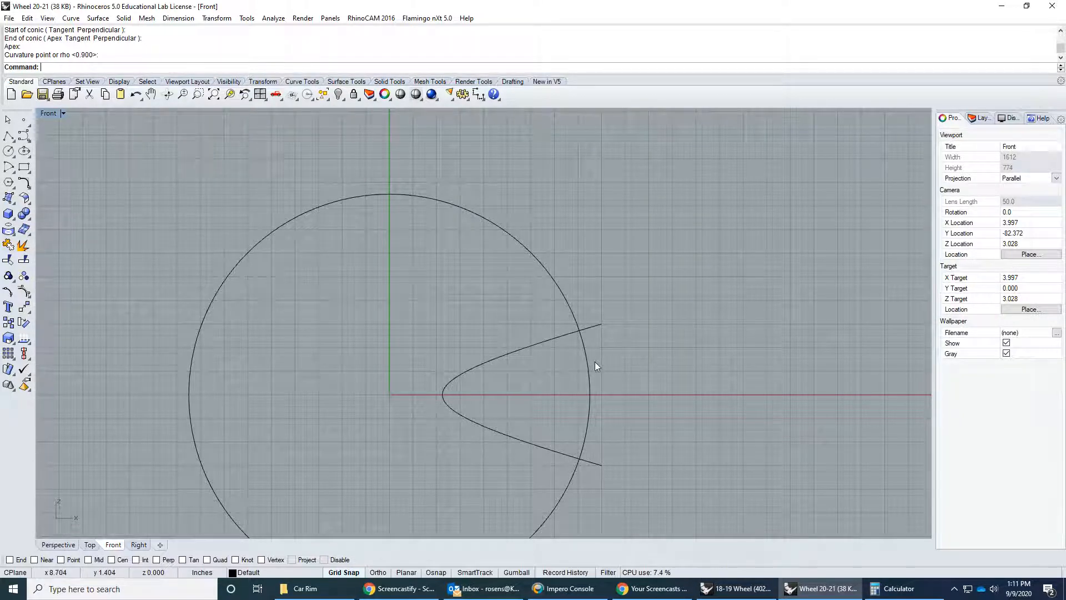
- Draw a narrower conic with ends at x 9, 2 inches above and below the horizontal axis, meeting the first conic at its vertex
click(24, 136)
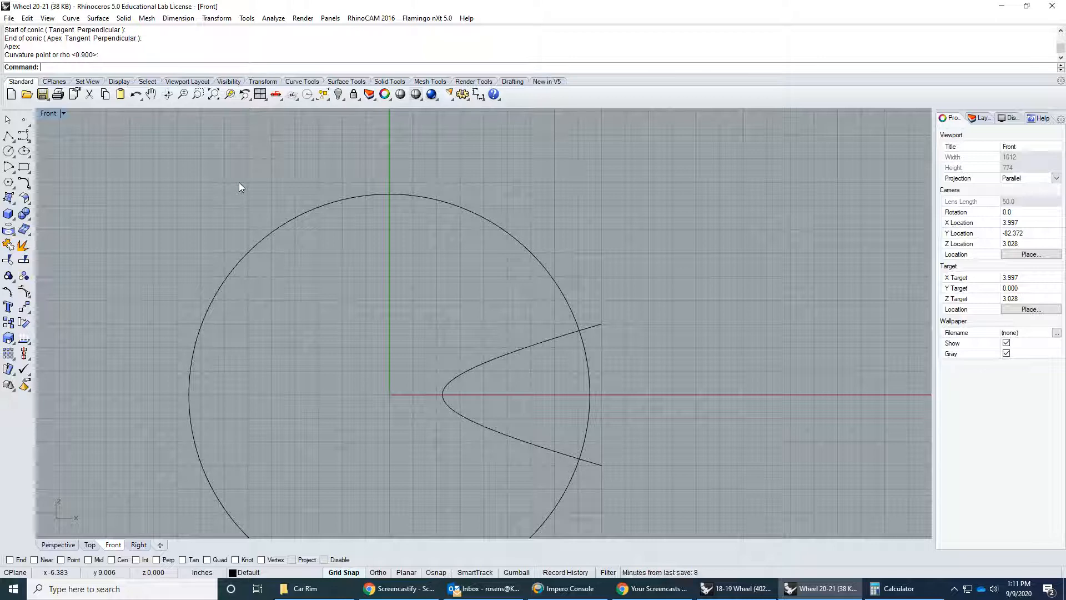
right_click(212, 203)
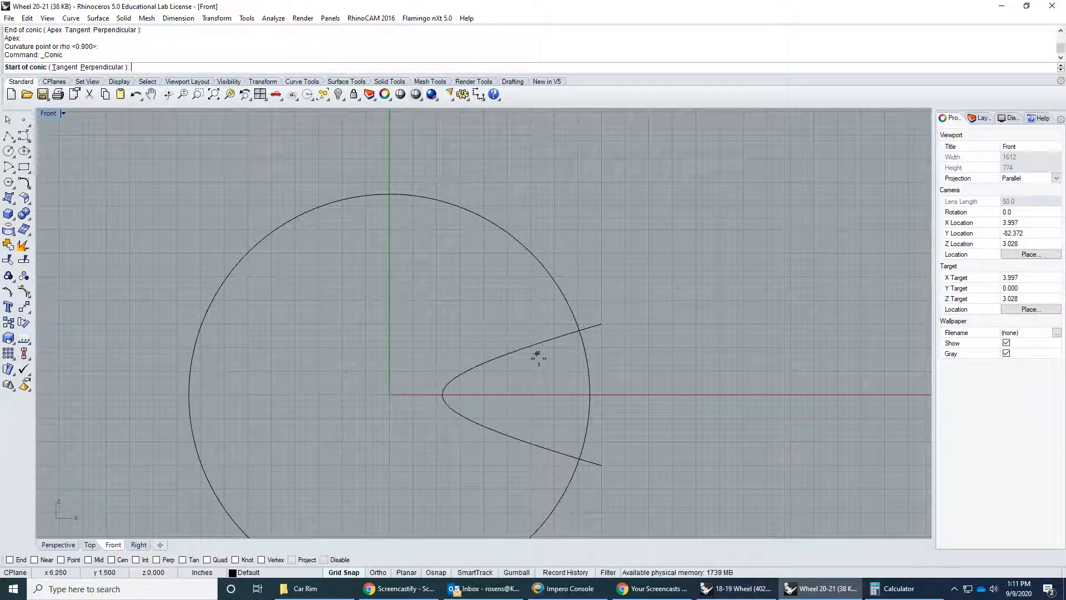
click(603, 347)
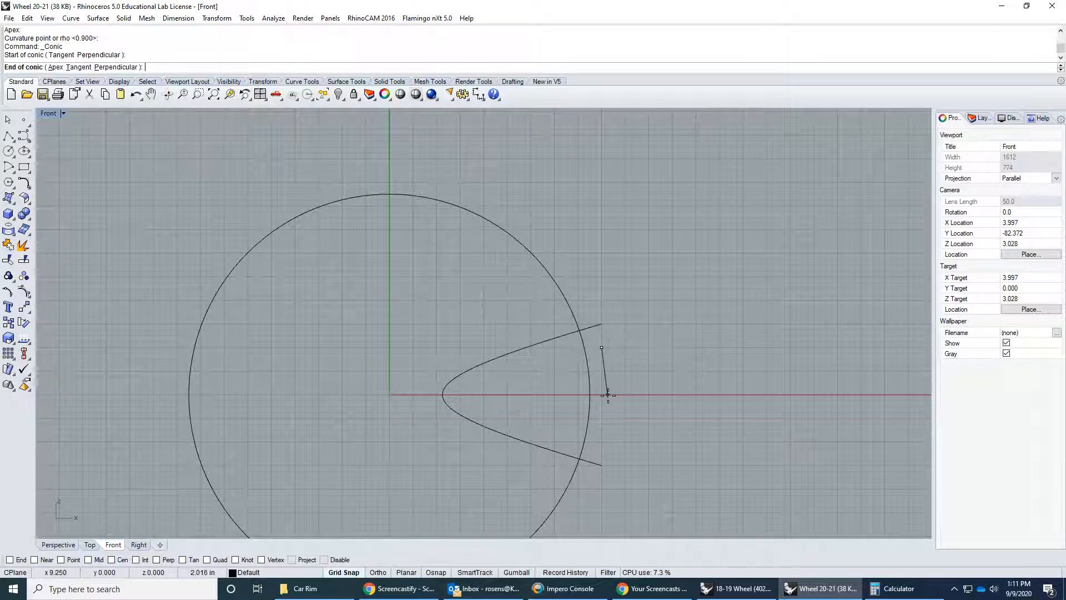
click(602, 442)
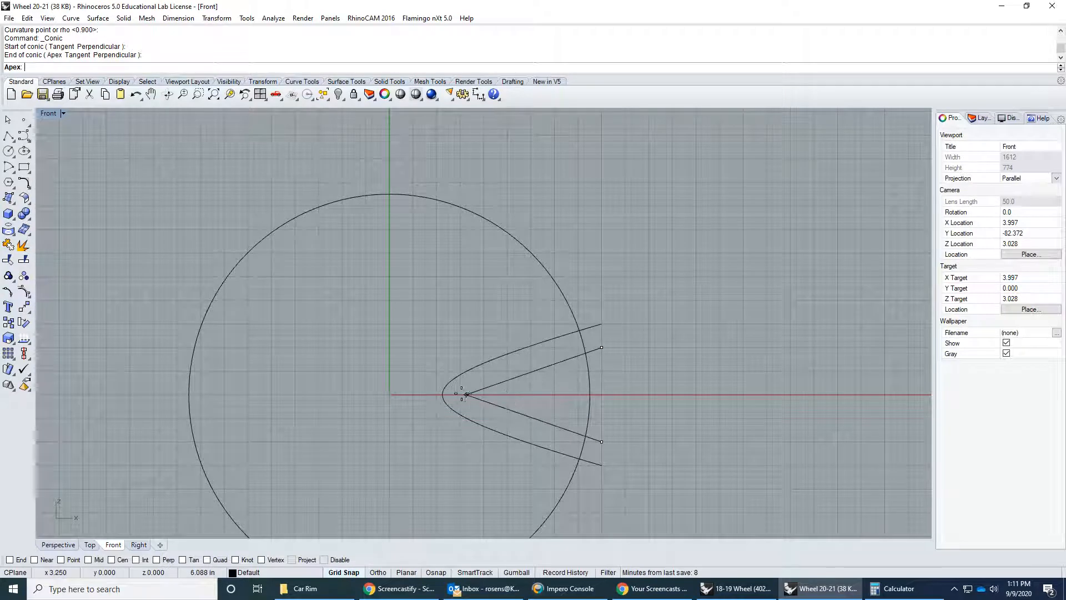
click(362, 394)
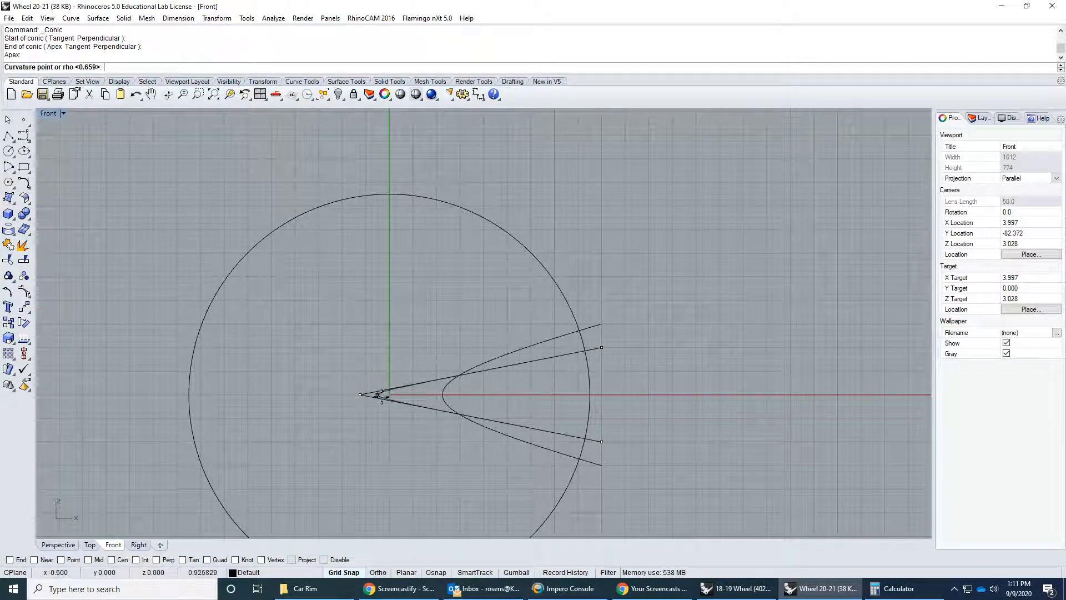
scroll(437, 395, up, 3)
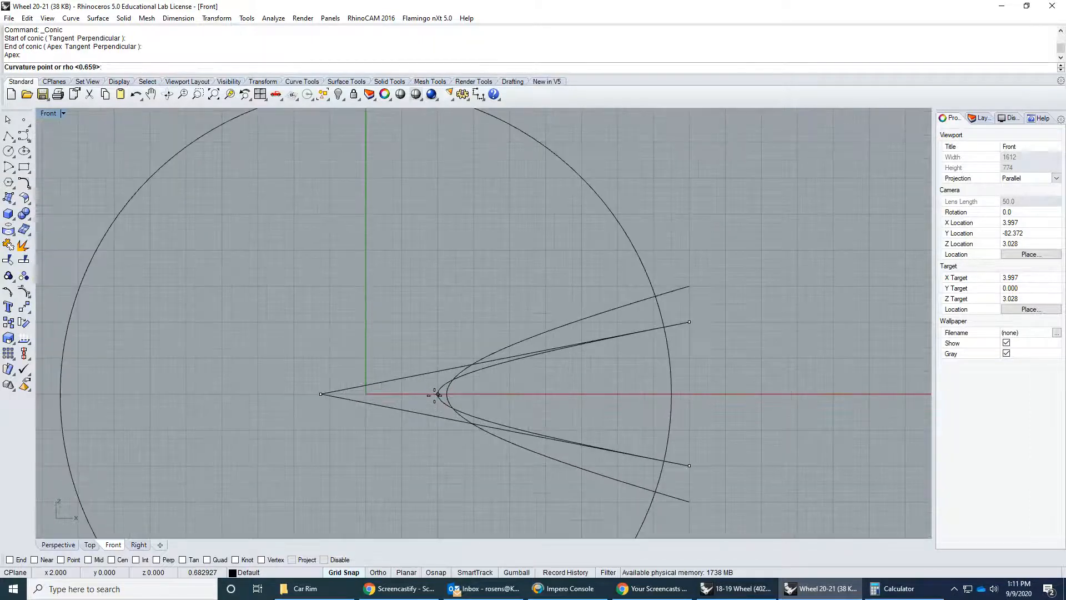
click(442, 394)
scroll(586, 383, down, 4)
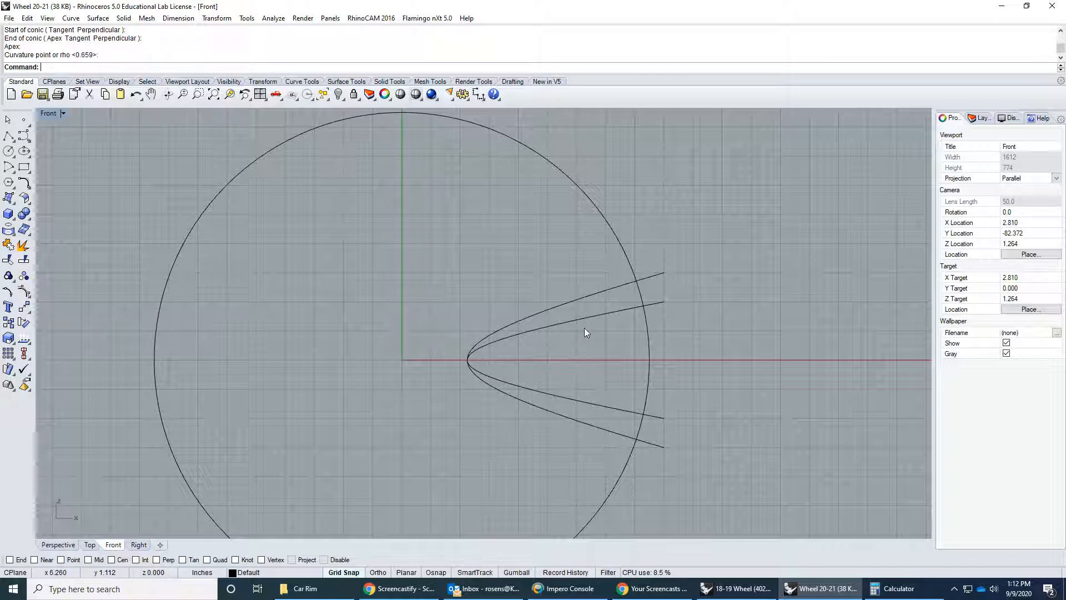
- Delete the wider outer conic and check the spokes in the 18-19 Wheel reference model
click(585, 297)
key(Delete)
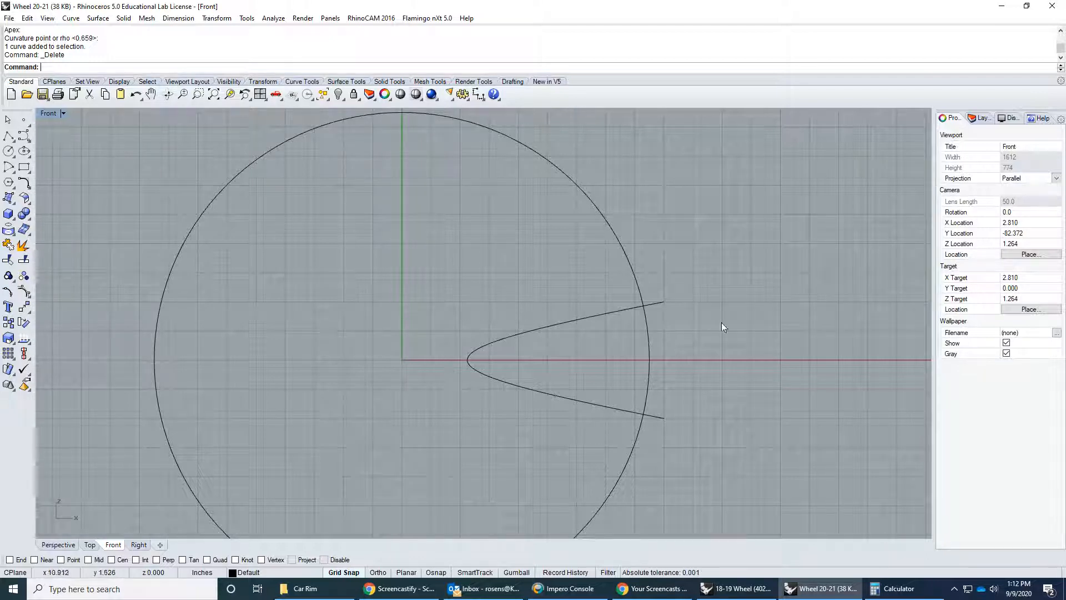
click(746, 593)
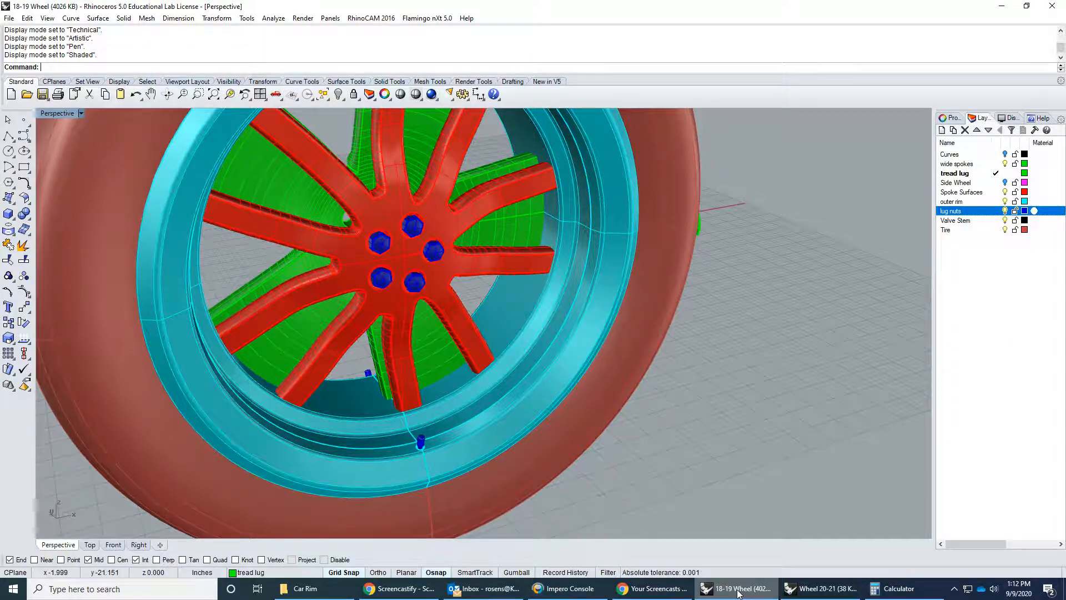
mouse_move(740, 591)
click(805, 592)
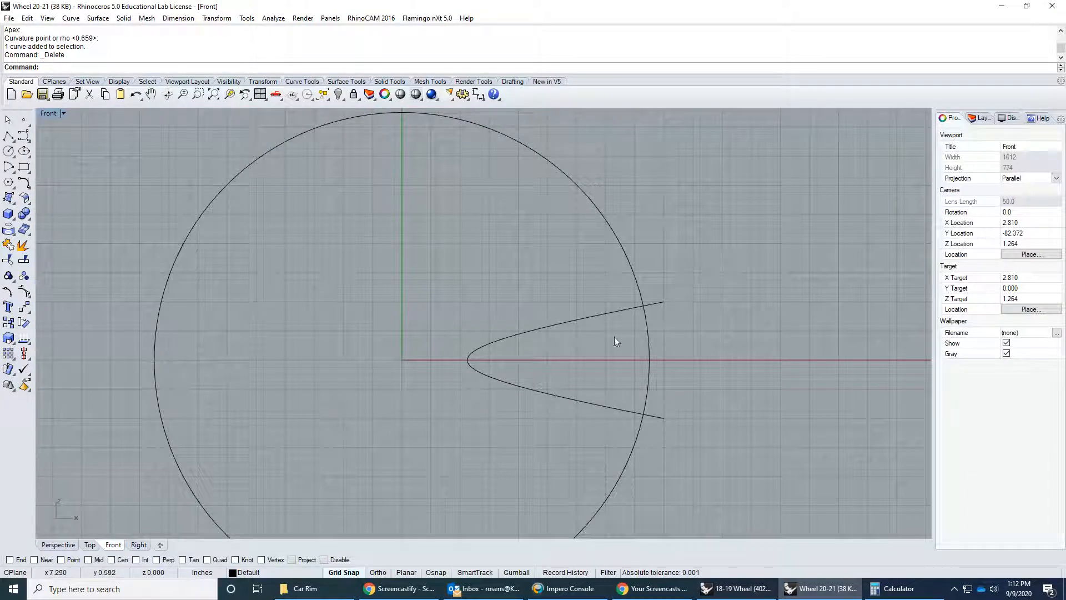
- Draw a new outer conic from (9, 3) to (9, -3), with its apex left of the origin and its curvature point at (1.5, -0.25)
click(24, 136)
click(70, 158)
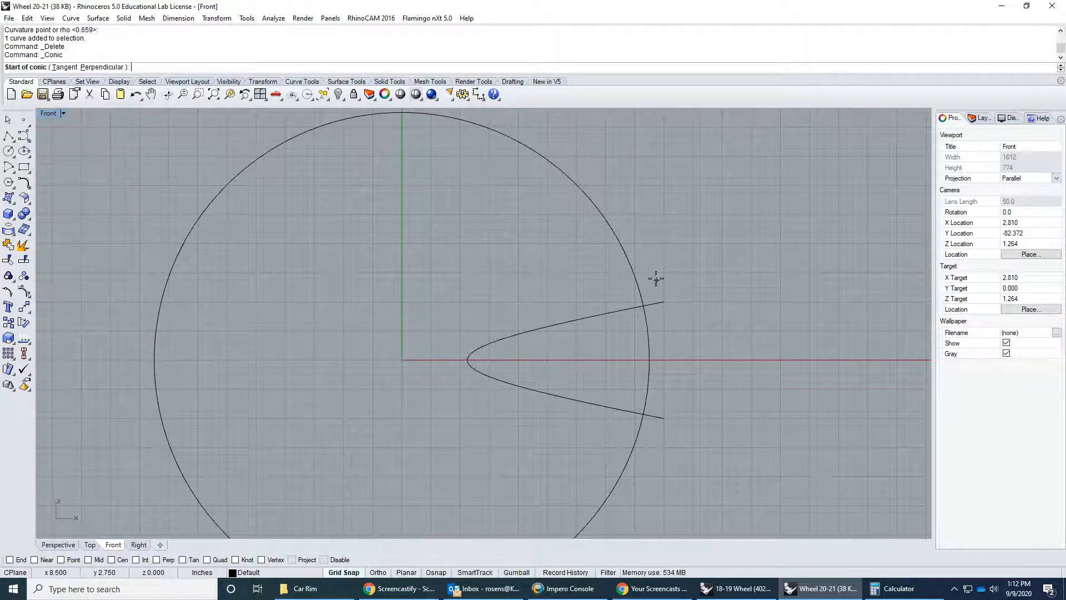
click(665, 273)
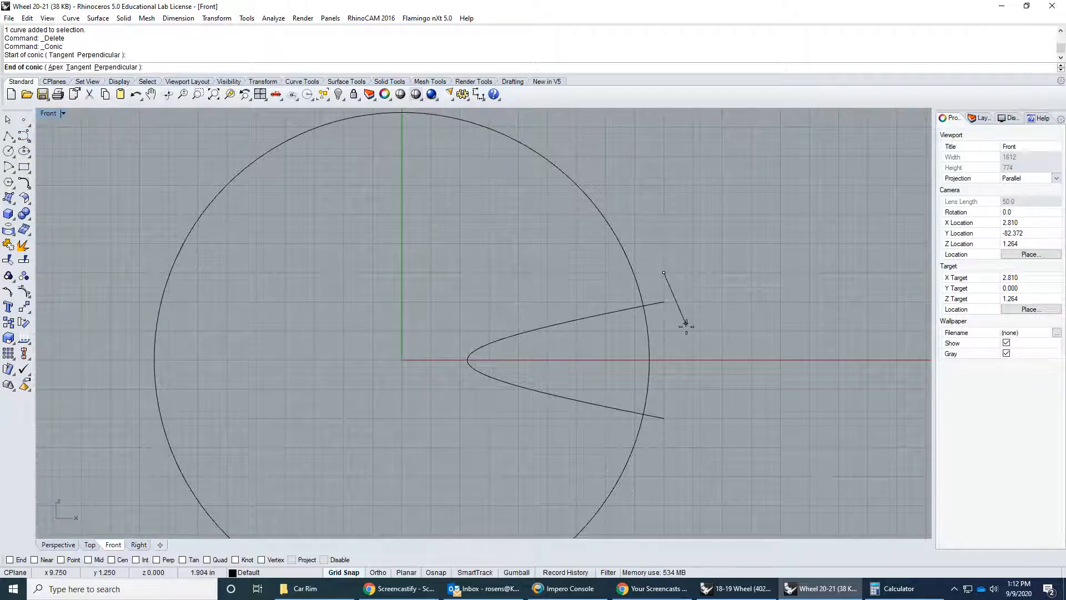
click(664, 447)
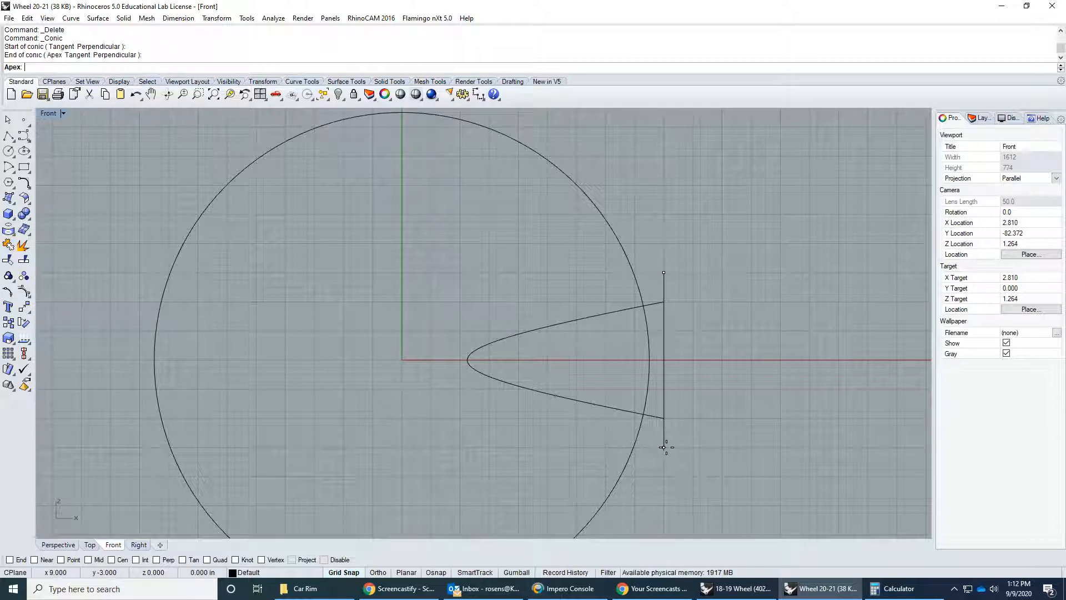
click(366, 360)
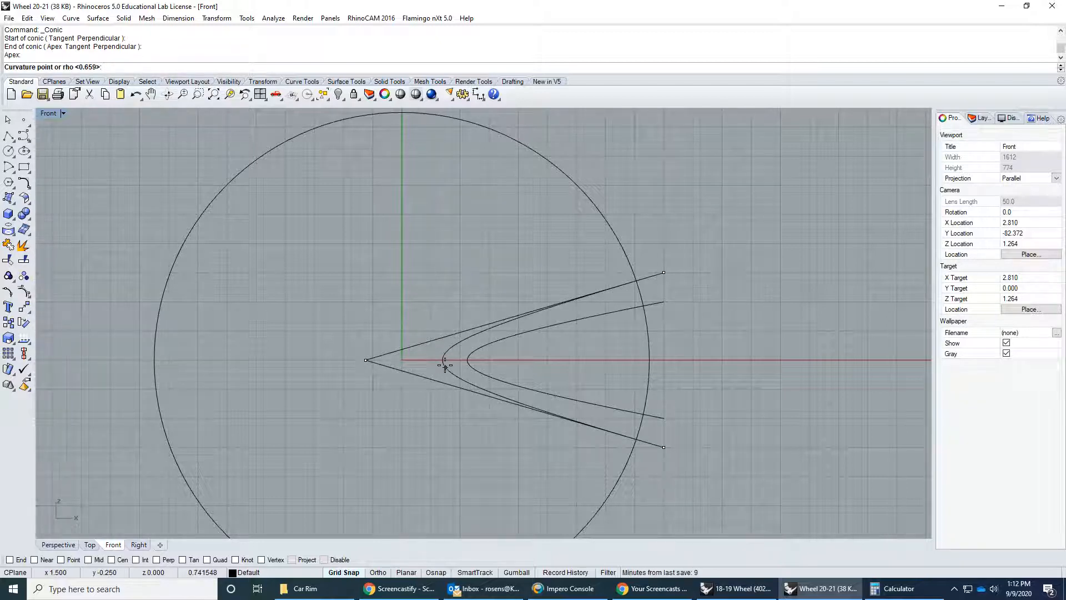
click(445, 365)
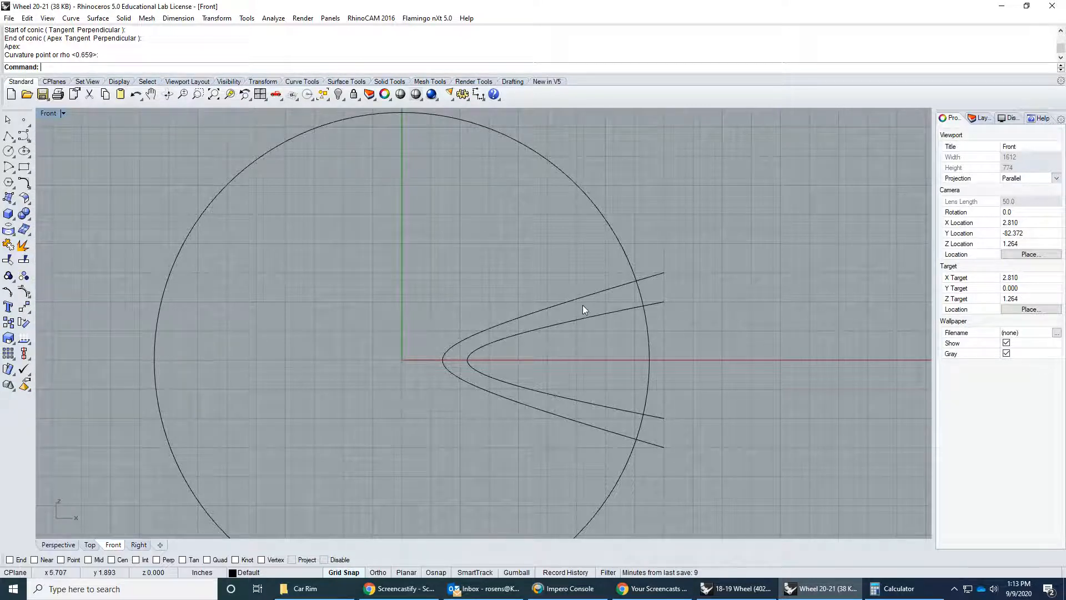
- Make Layer 01 the current layer and set its colour to Red
click(980, 119)
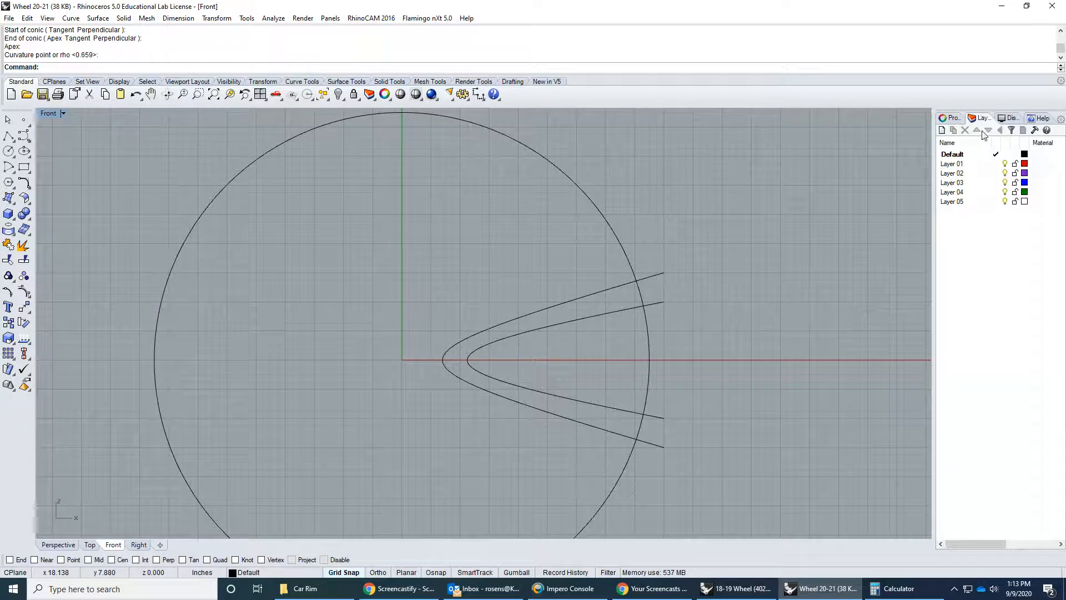
click(997, 167)
click(996, 163)
click(1025, 163)
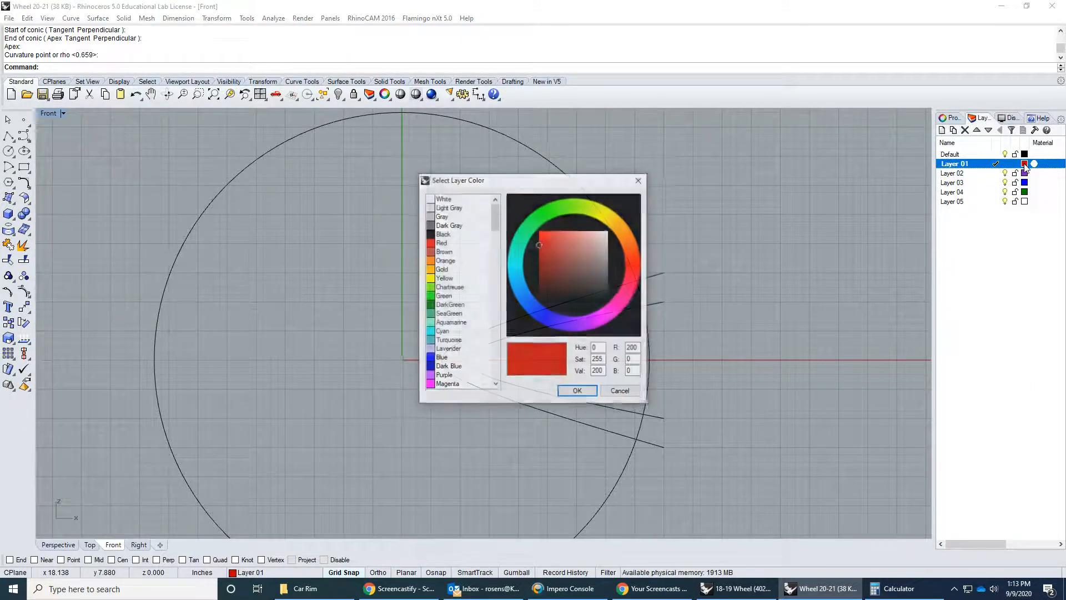
click(440, 242)
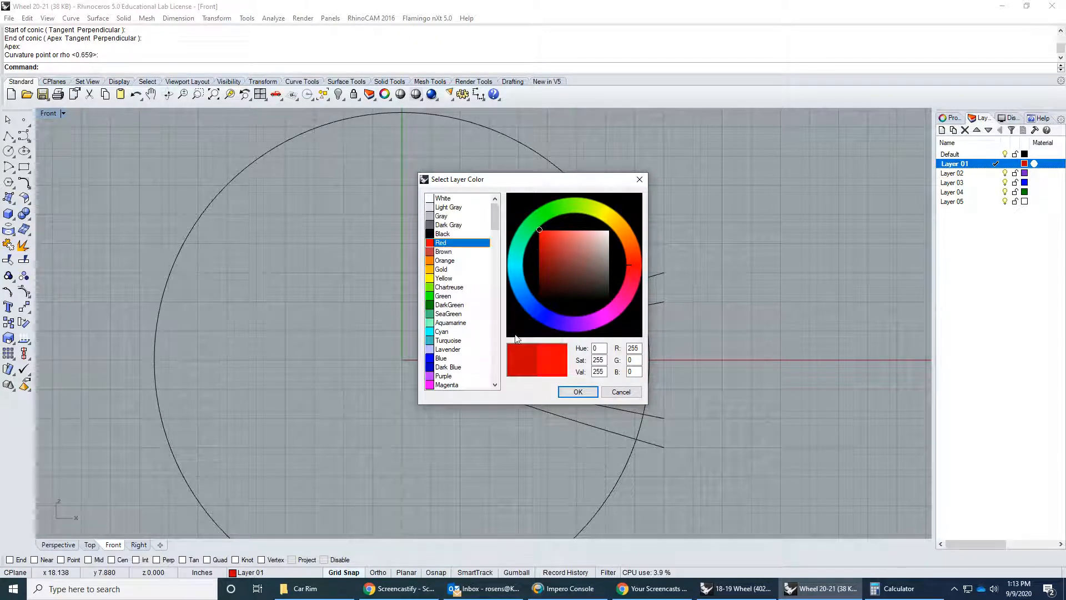
click(578, 392)
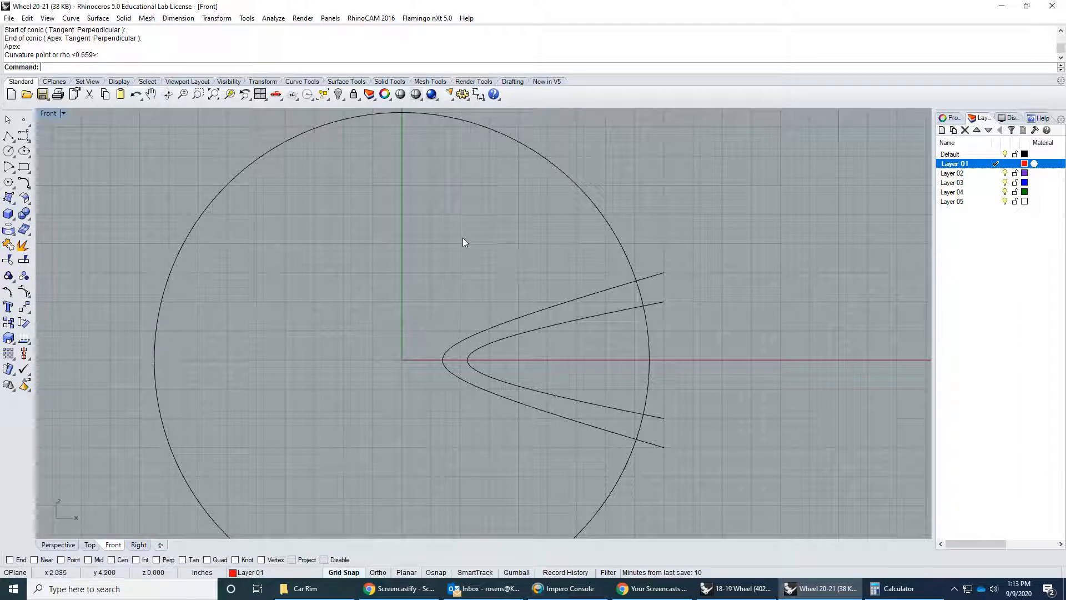
- Offset the inner conic outward by 1 inch
click(71, 20)
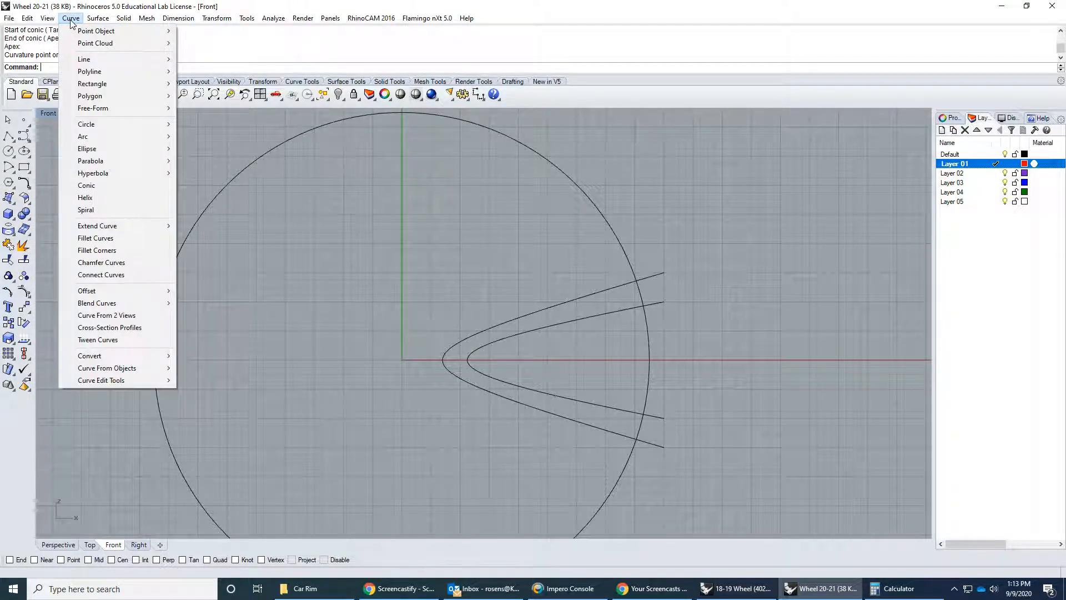
mouse_move(155, 291)
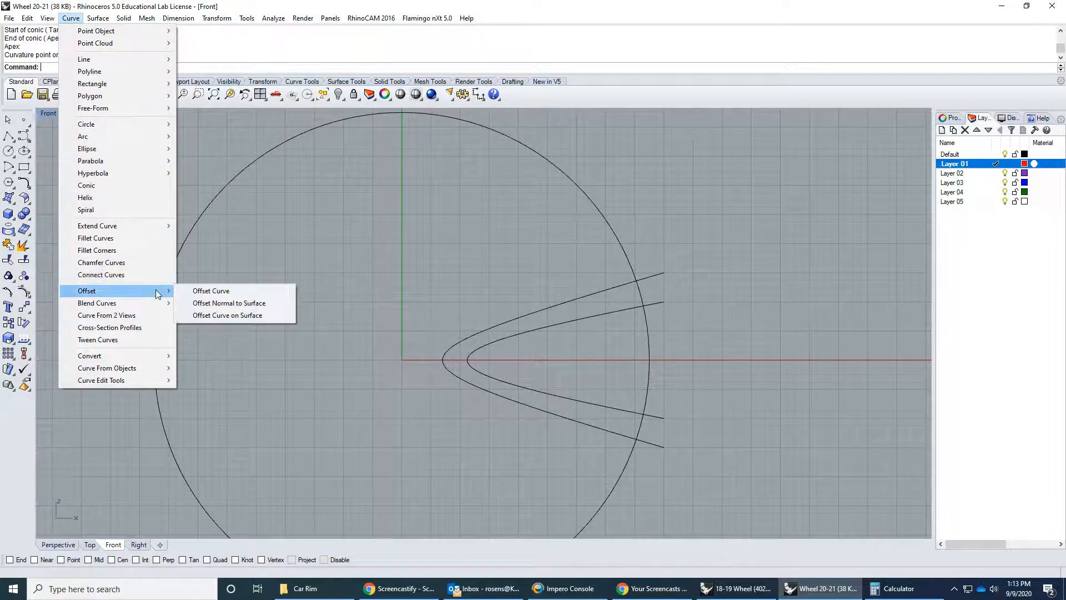
click(220, 291)
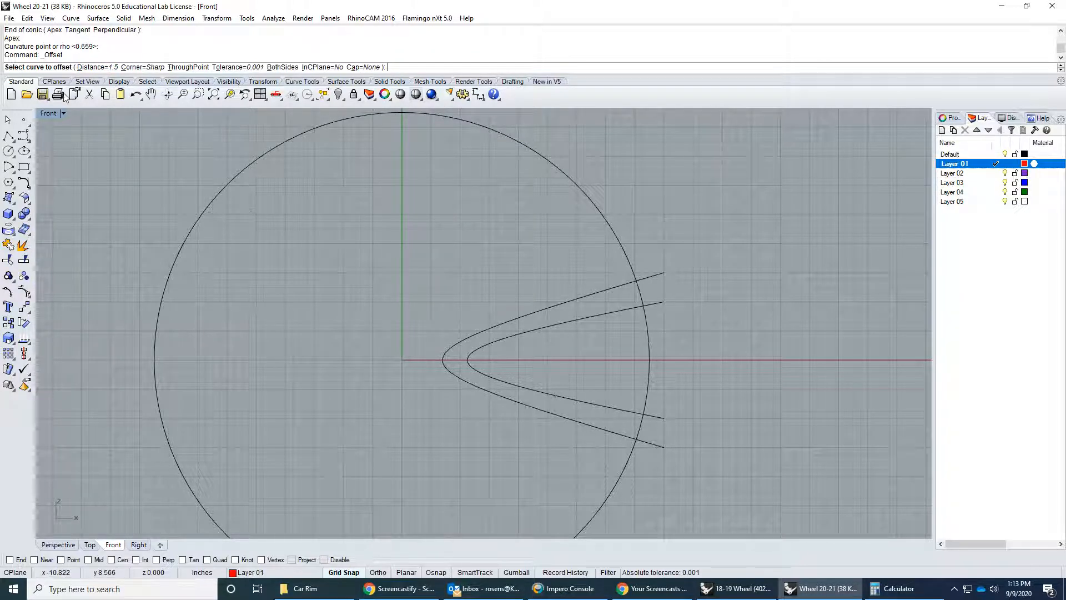
click(590, 315)
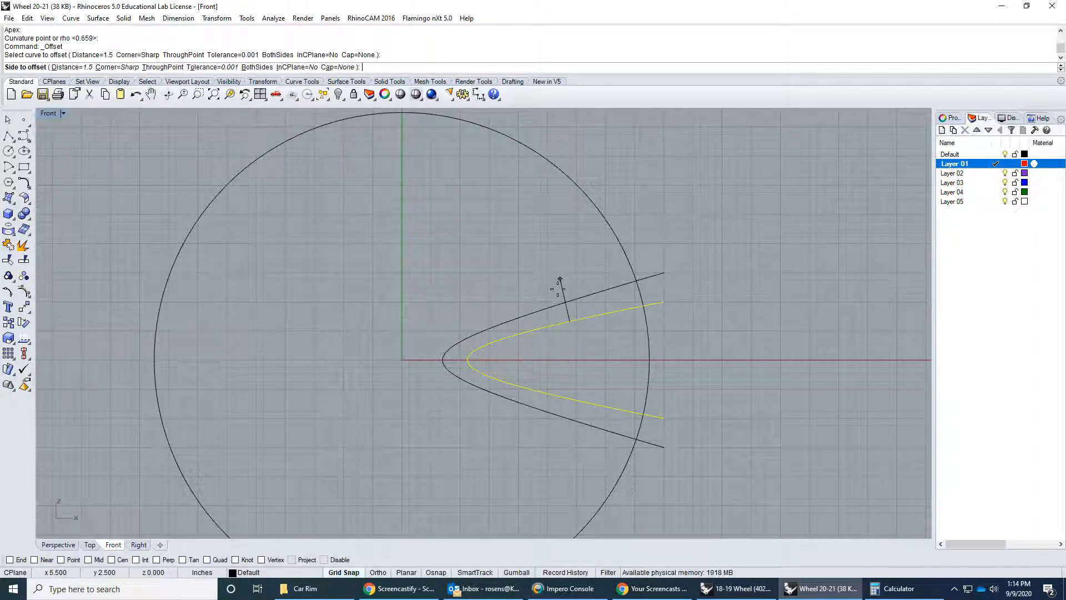
click(68, 67)
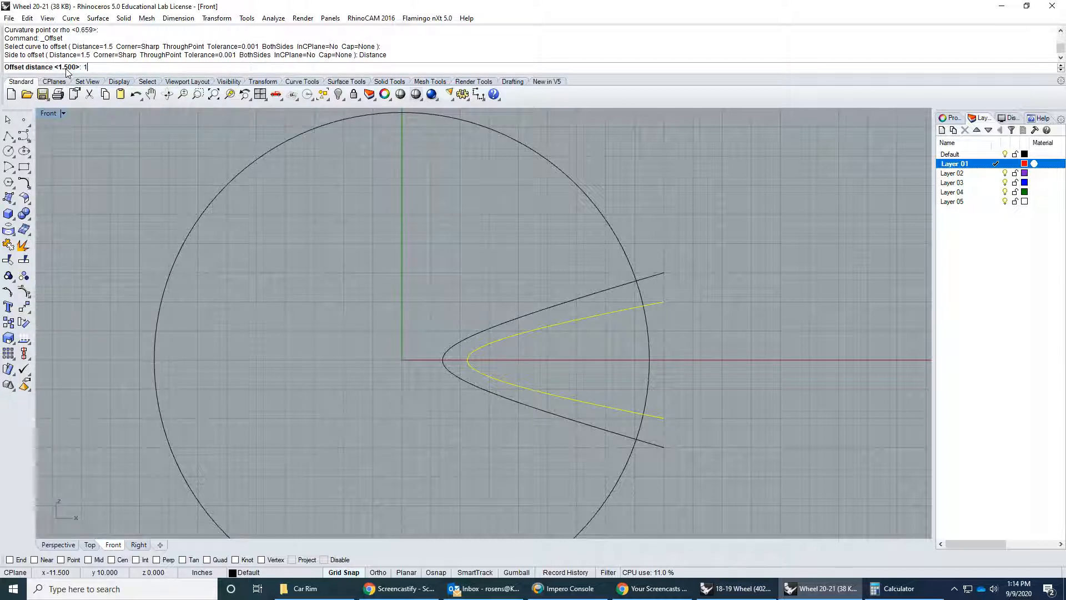
text(1)
key(Return)
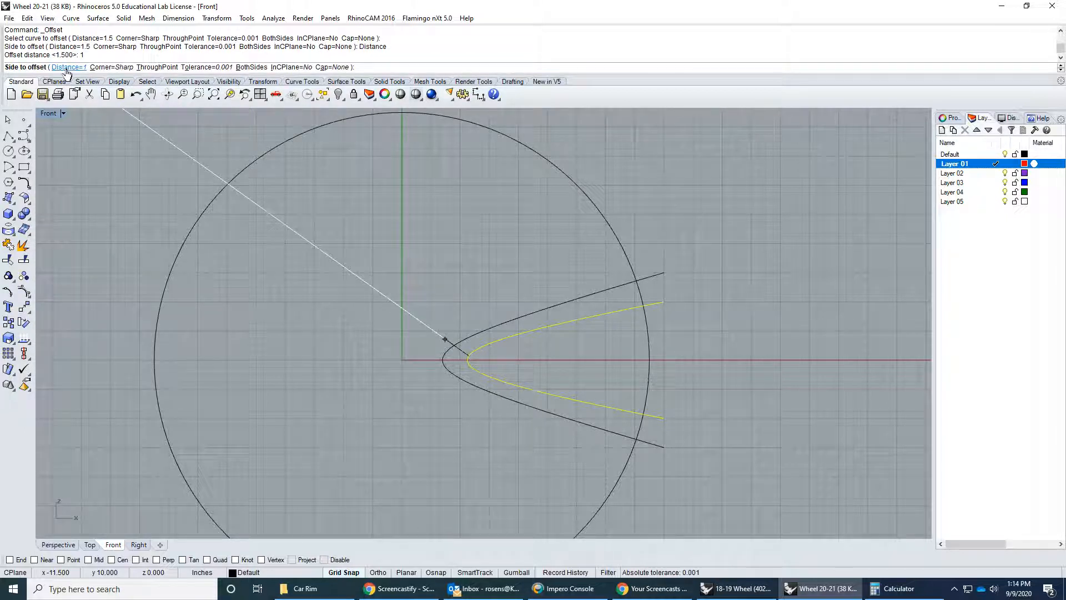
click(605, 284)
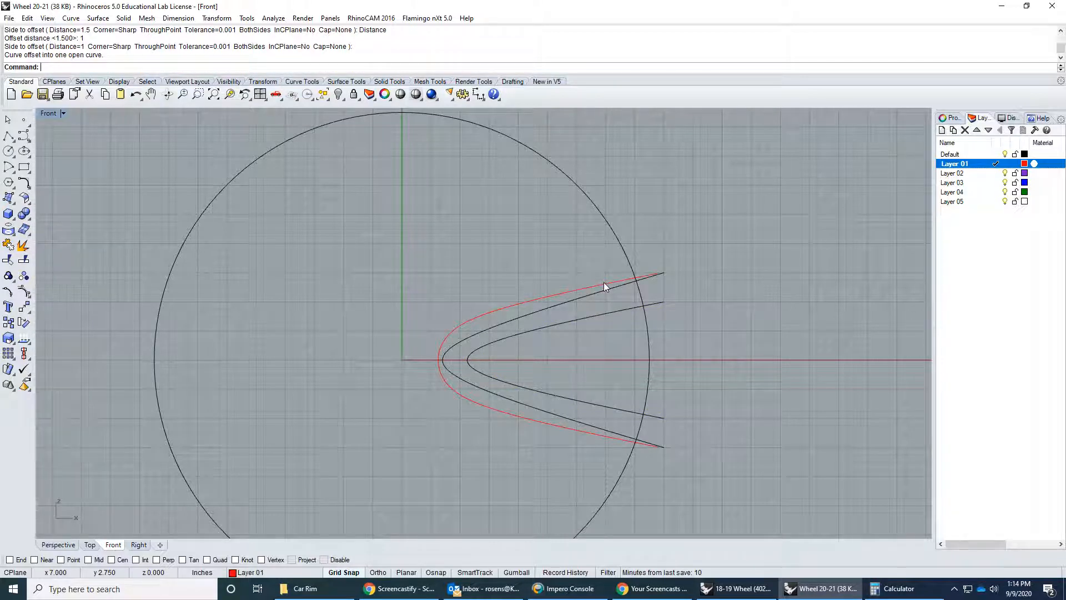
- Try deleting the original outer conic, and undo both the deletion and the 1-inch offset
click(567, 304)
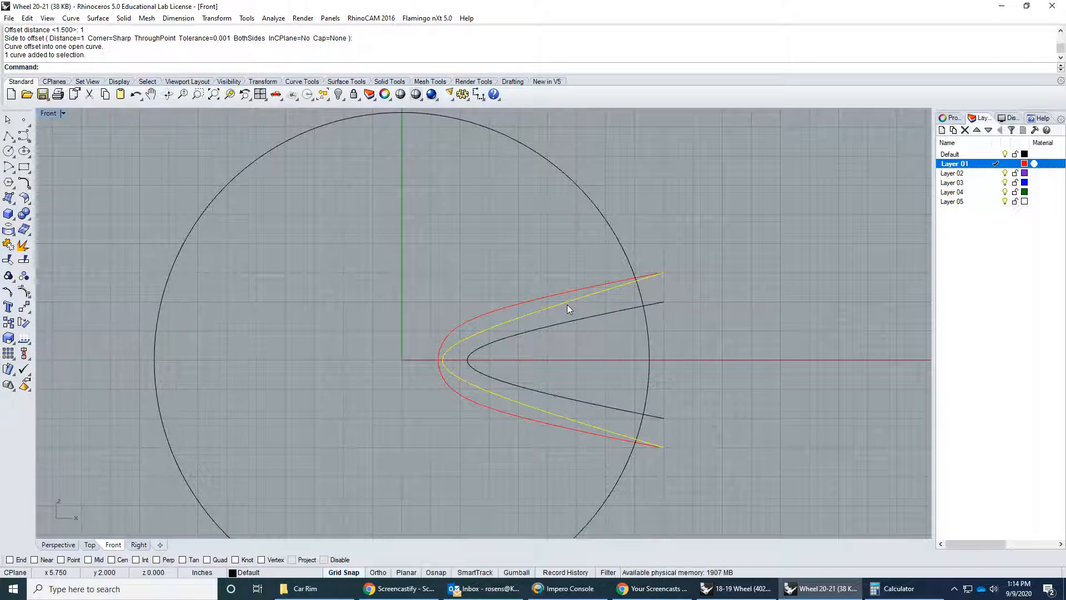
key(Delete)
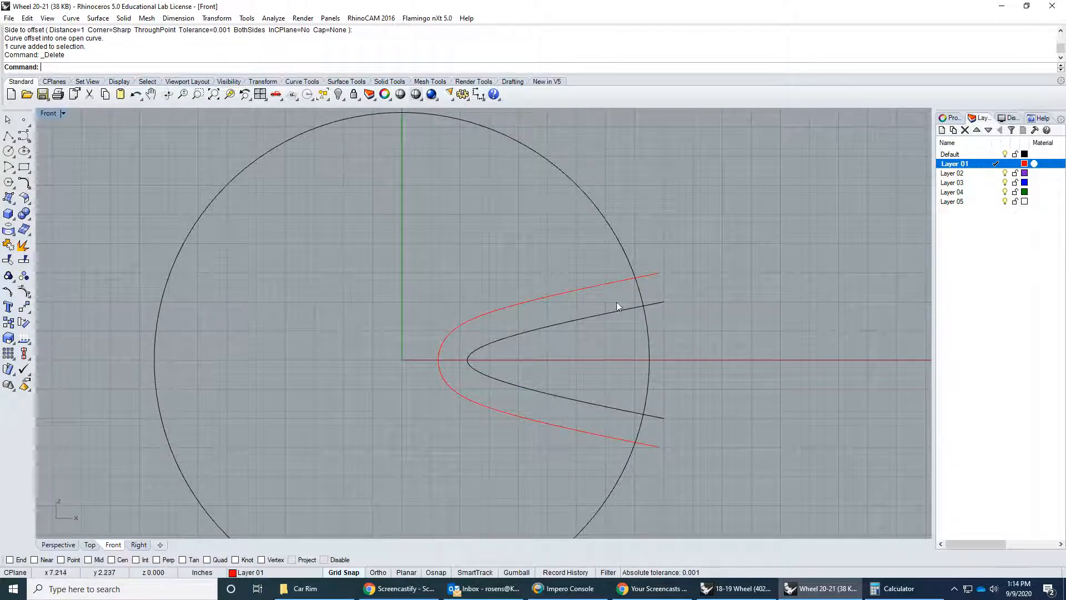
click(135, 95)
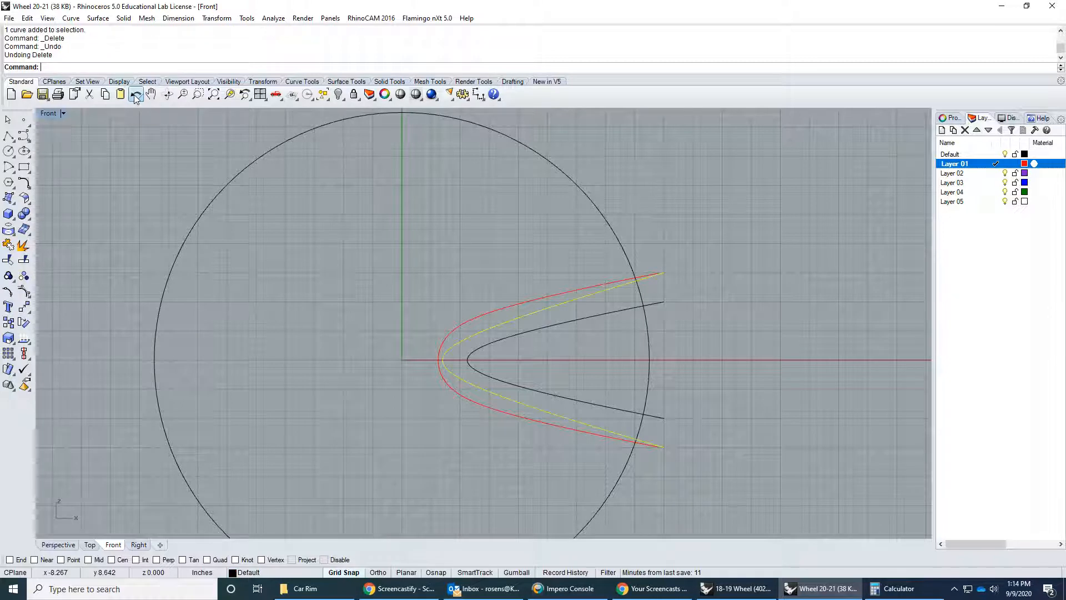
click(135, 95)
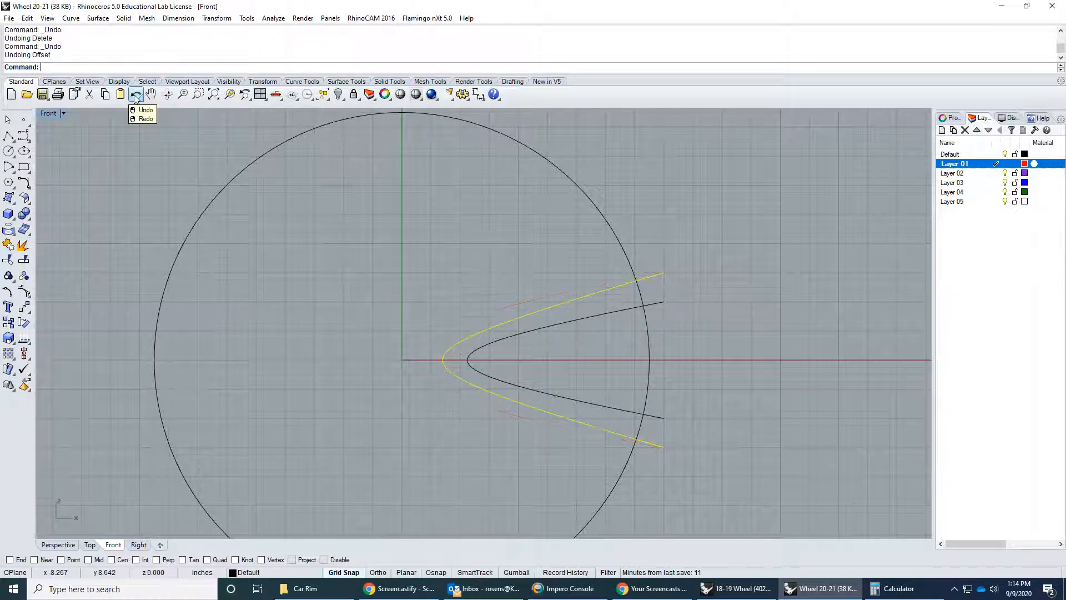
- Delete the original outer conic and offset the inner conic outward by 0.75 inches
click(533, 316)
key(Delete)
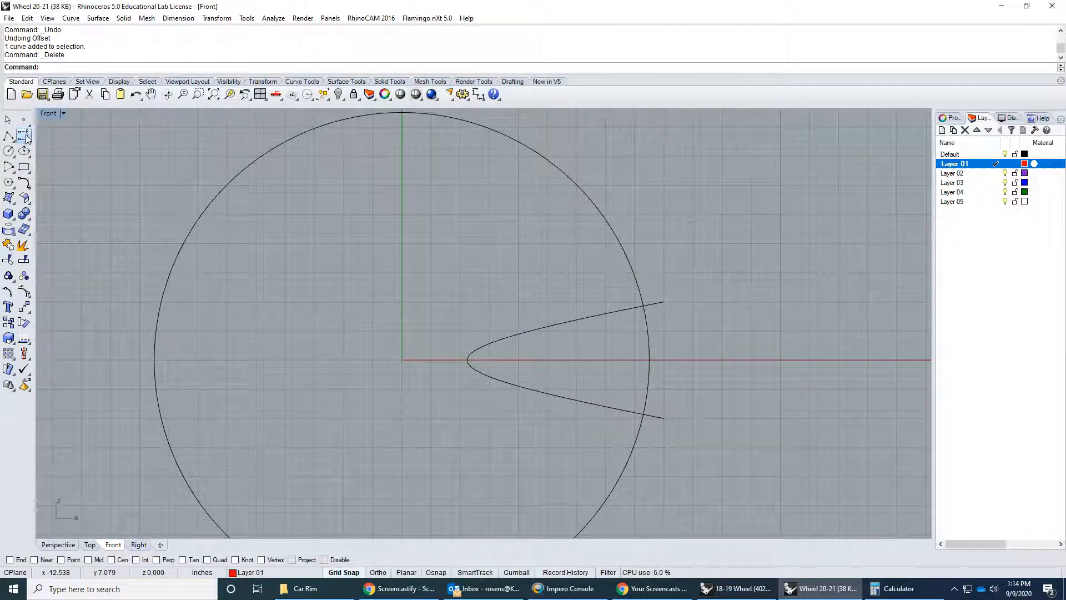
click(71, 17)
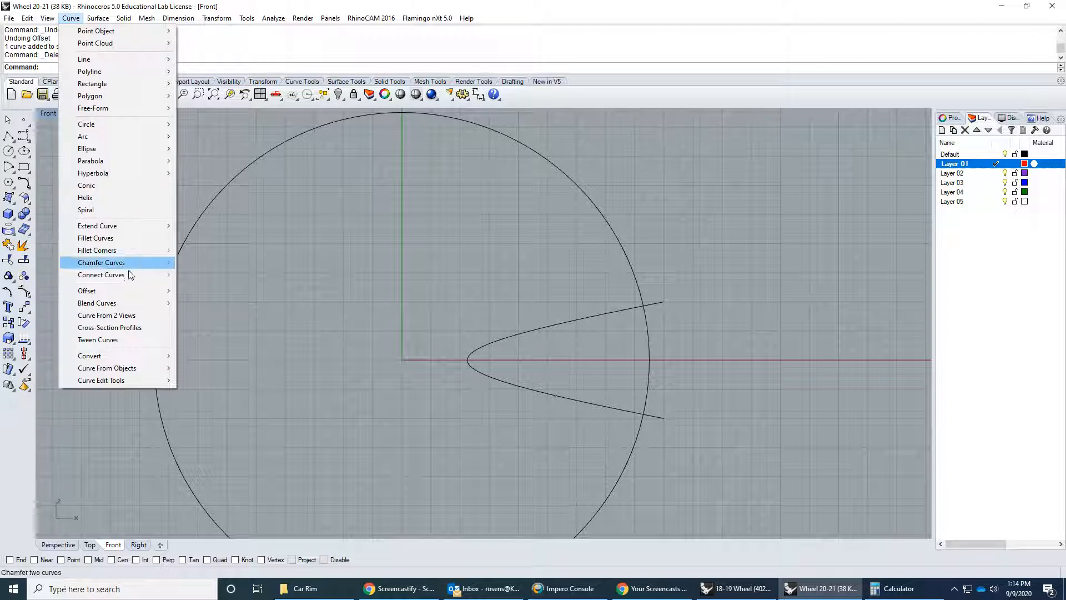
mouse_move(132, 290)
click(202, 291)
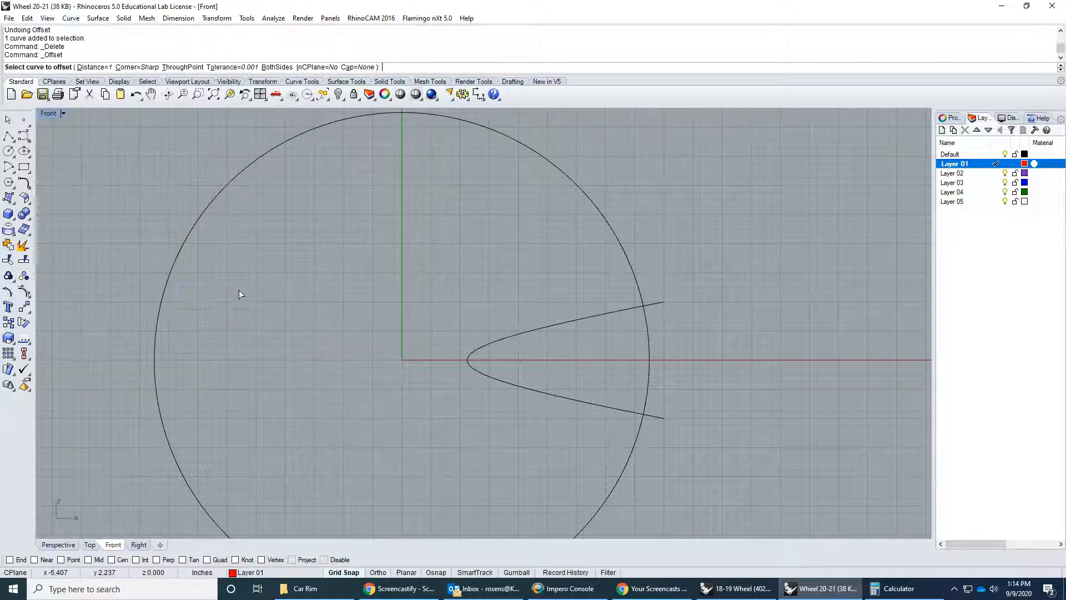
click(93, 66)
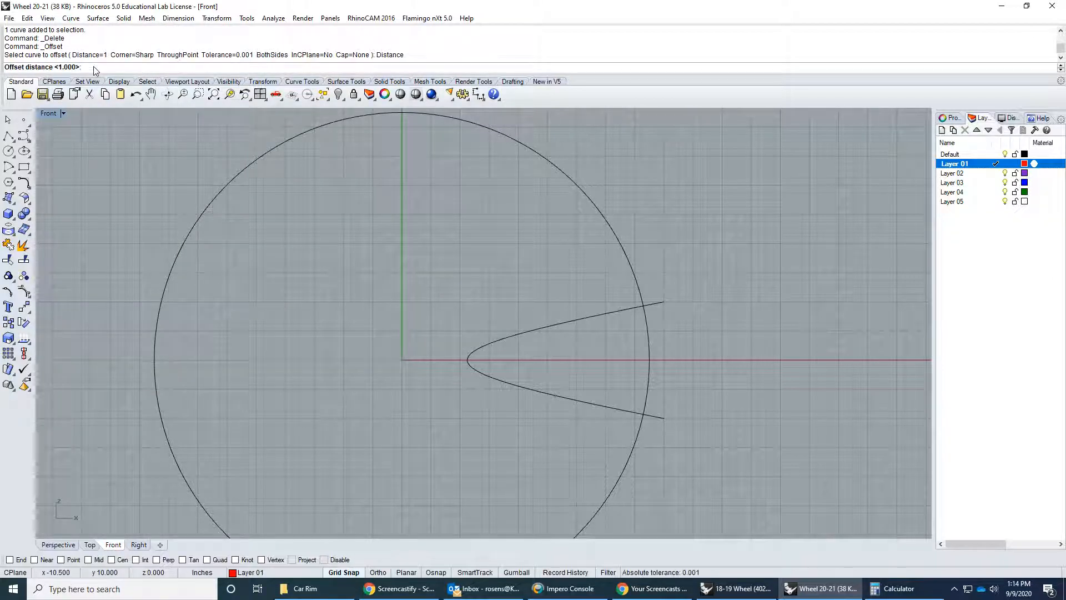
text(.75)
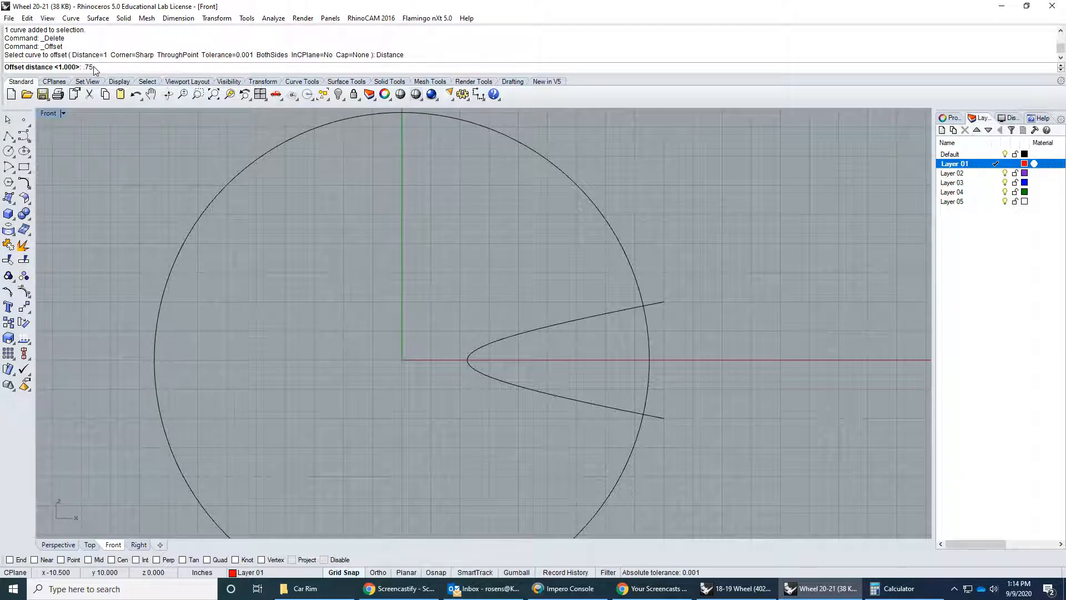
key(Return)
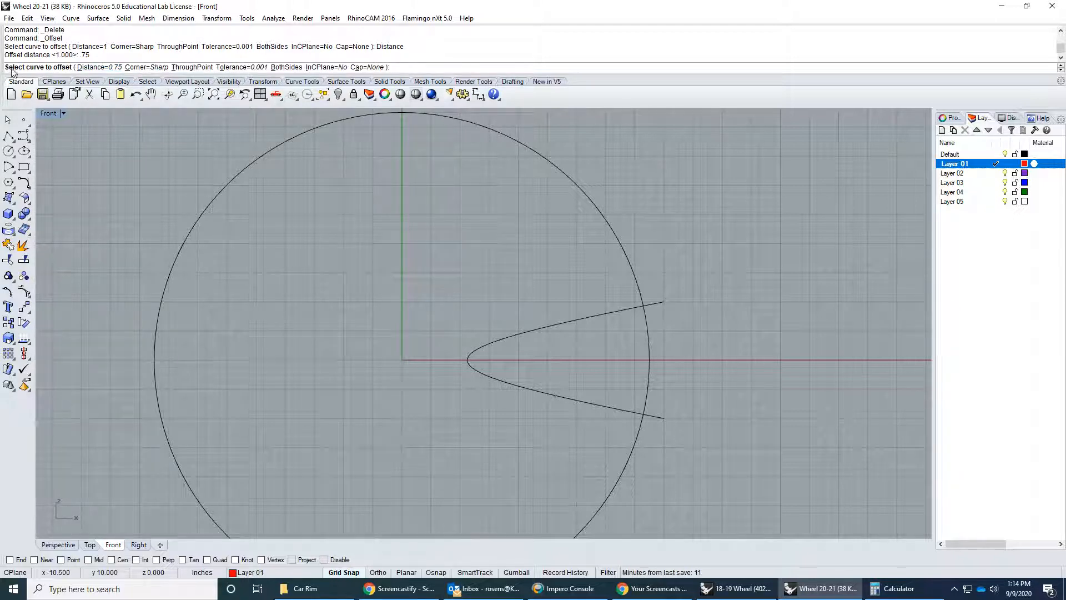
click(632, 309)
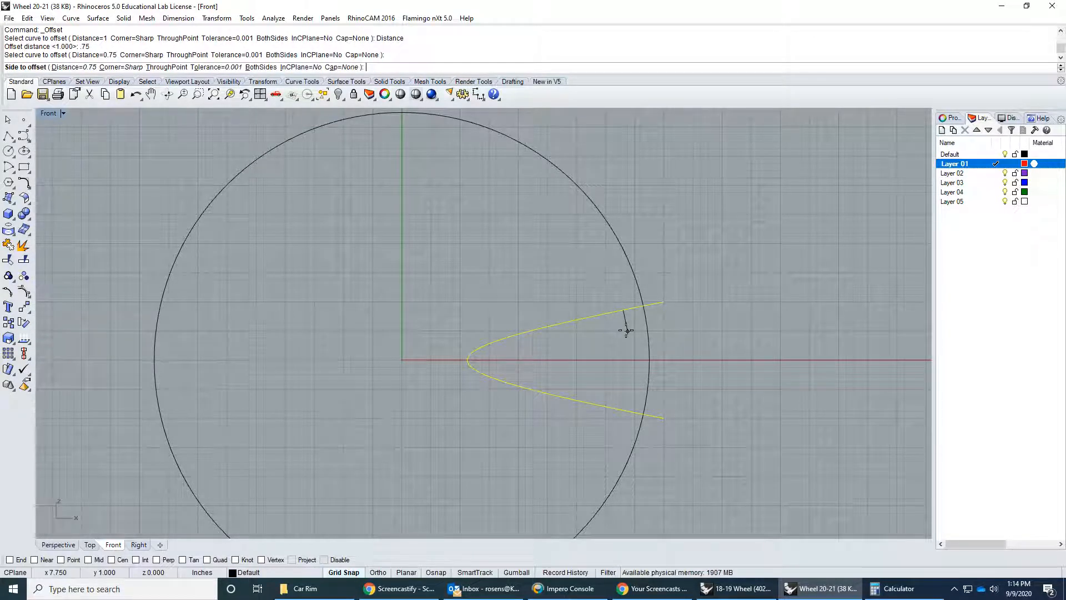
click(614, 293)
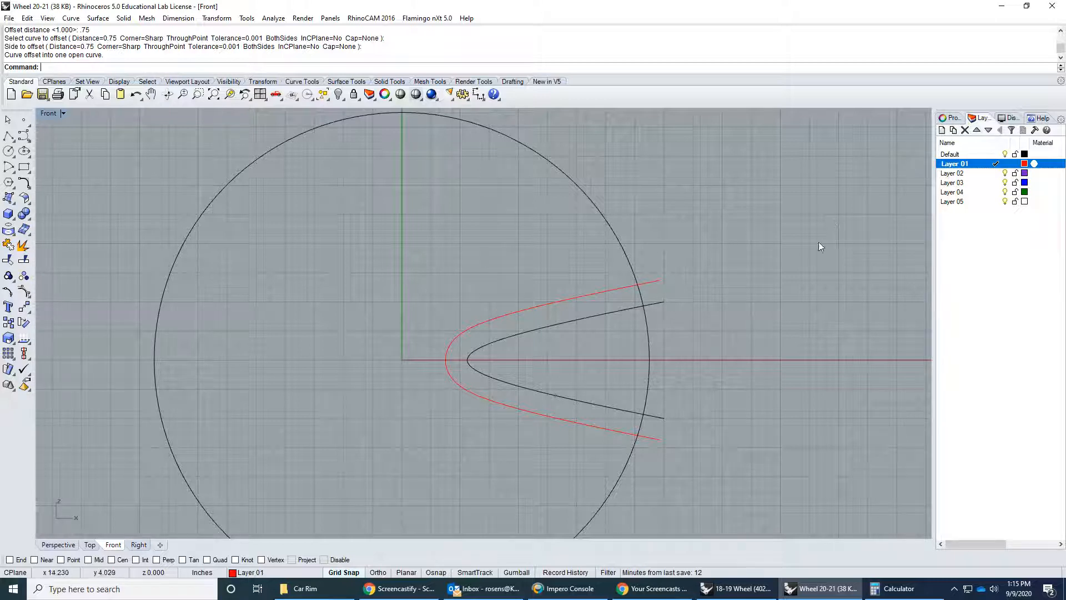
- Add a new layer named Curve and remove it again
click(942, 131)
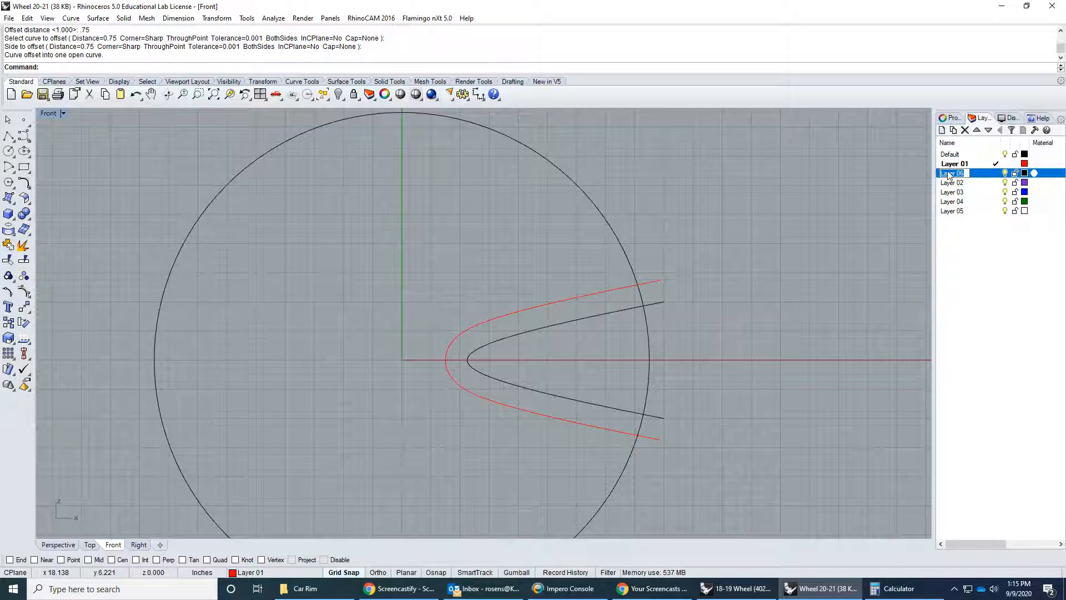
text(Curve)
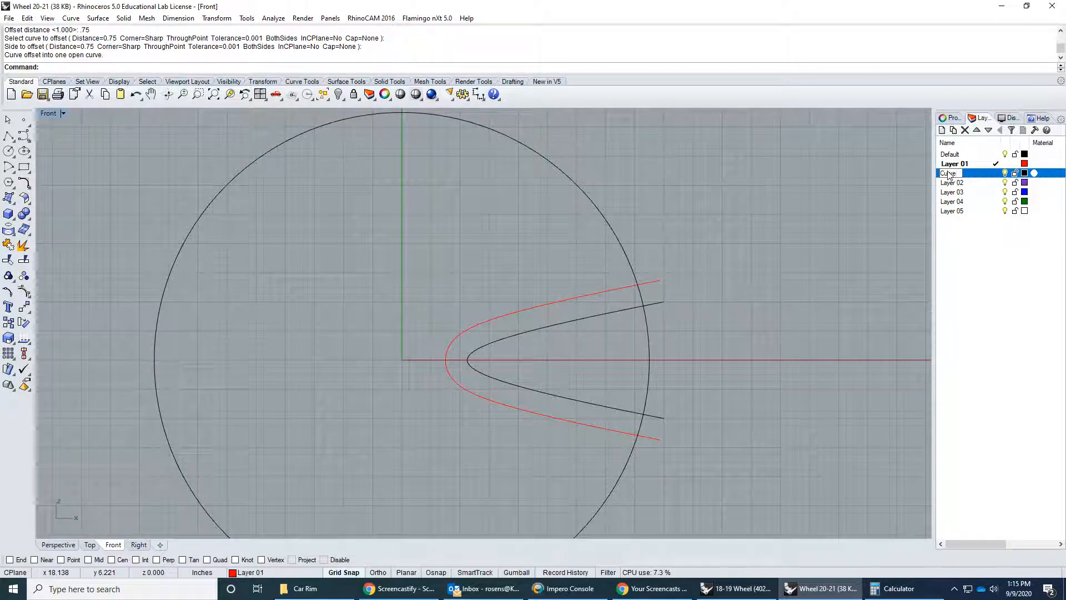
key(Return)
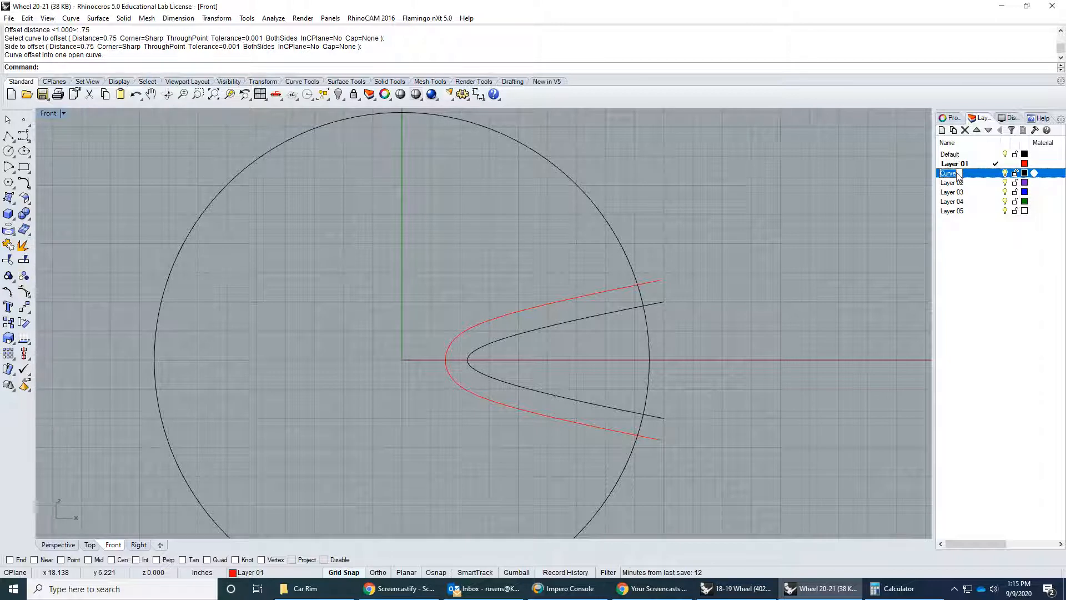
click(996, 271)
click(972, 174)
key(Delete)
- Rename the Default layer as curves
click(954, 155)
click(954, 155)
text(curves)
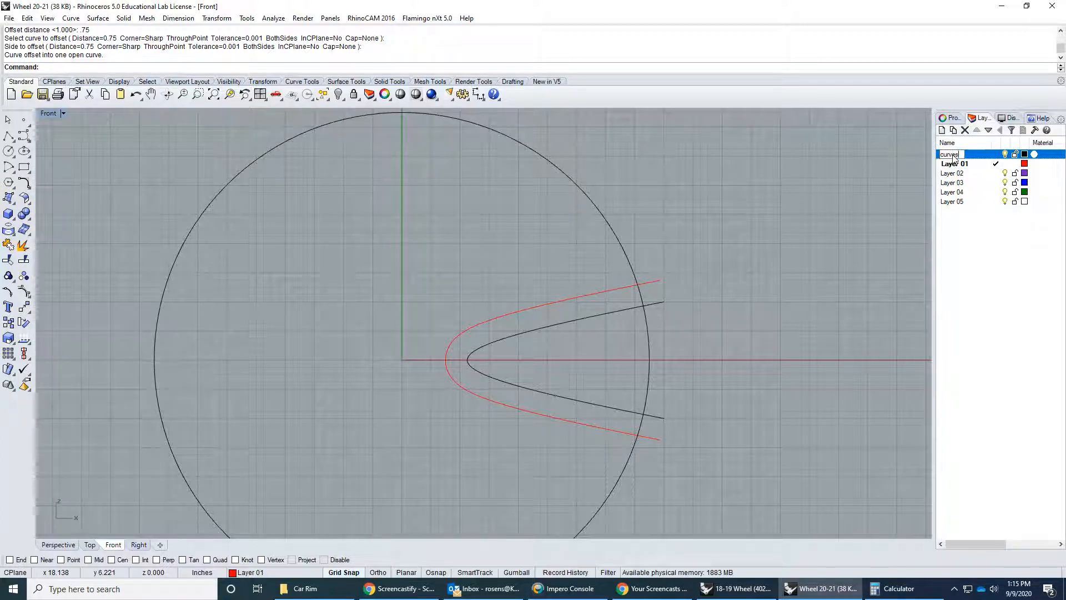
key(Return)
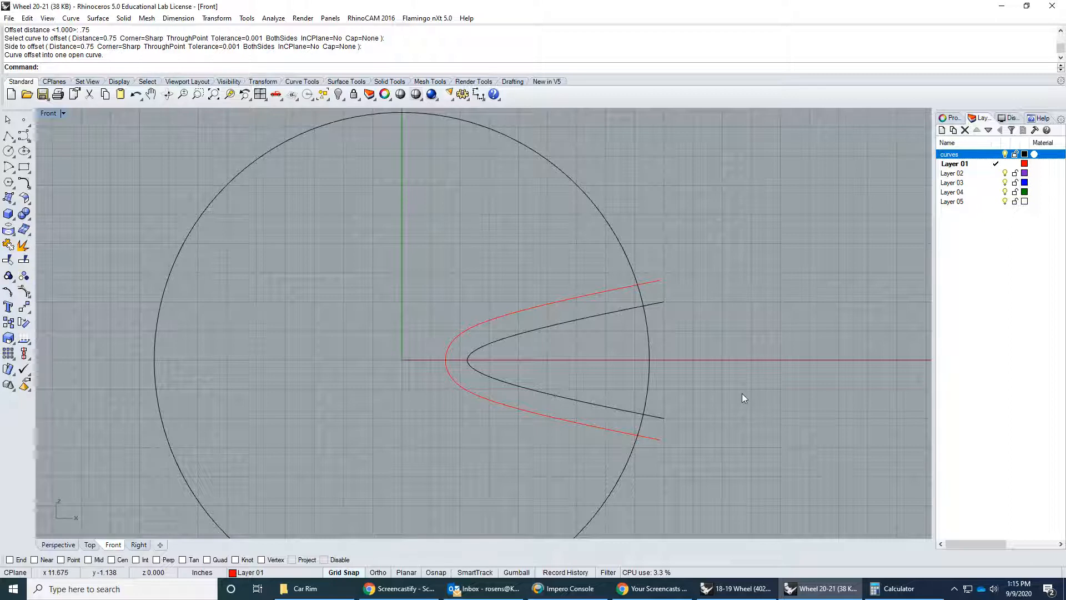
- Move the red offset curve from Layer 01 to the curves layer and clear the selection
click(614, 289)
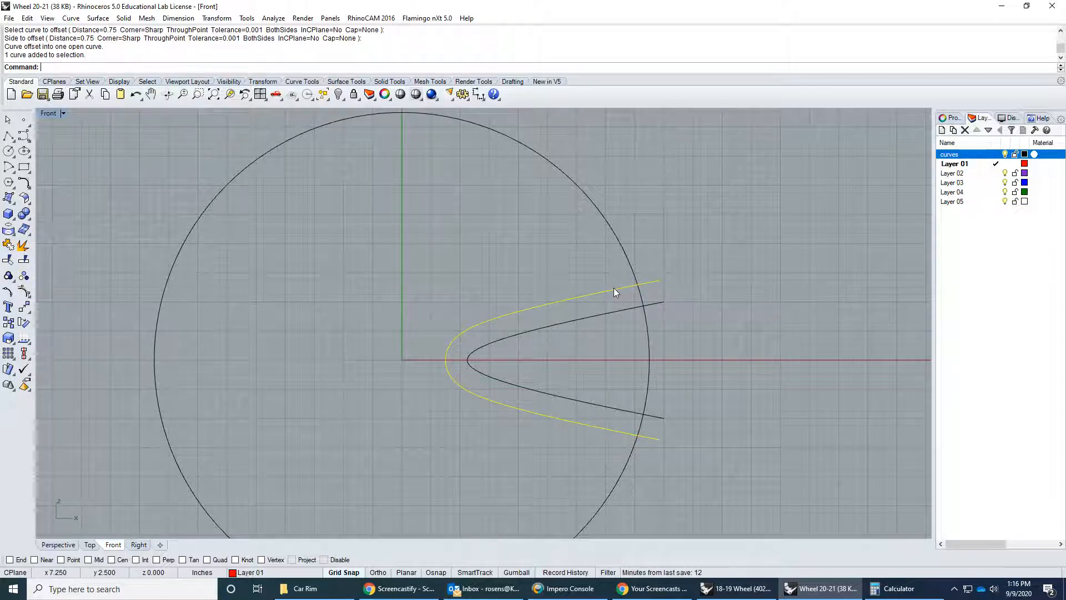
click(754, 307)
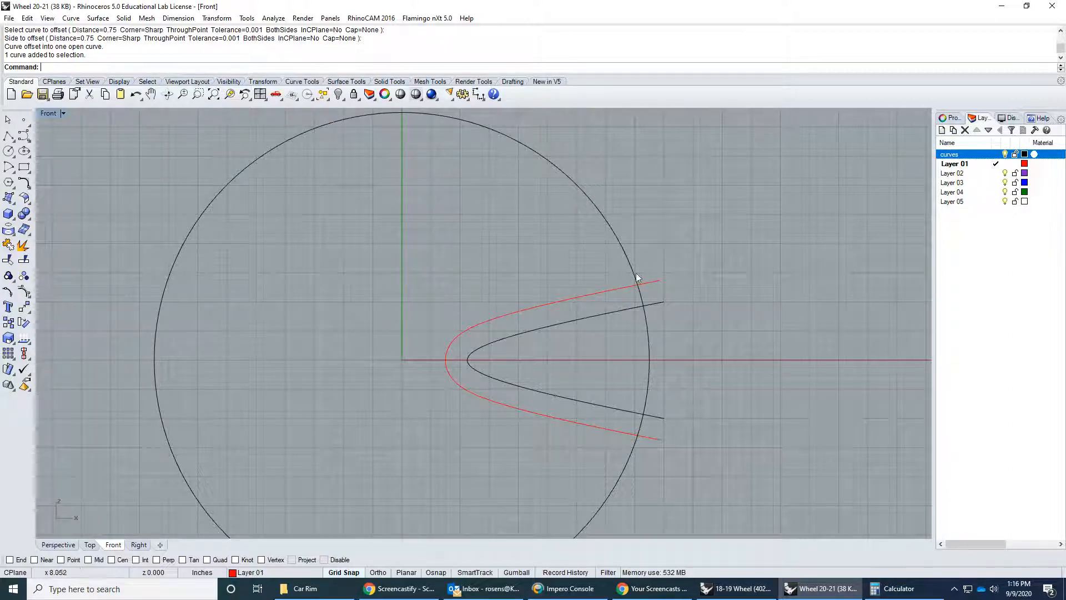
click(611, 290)
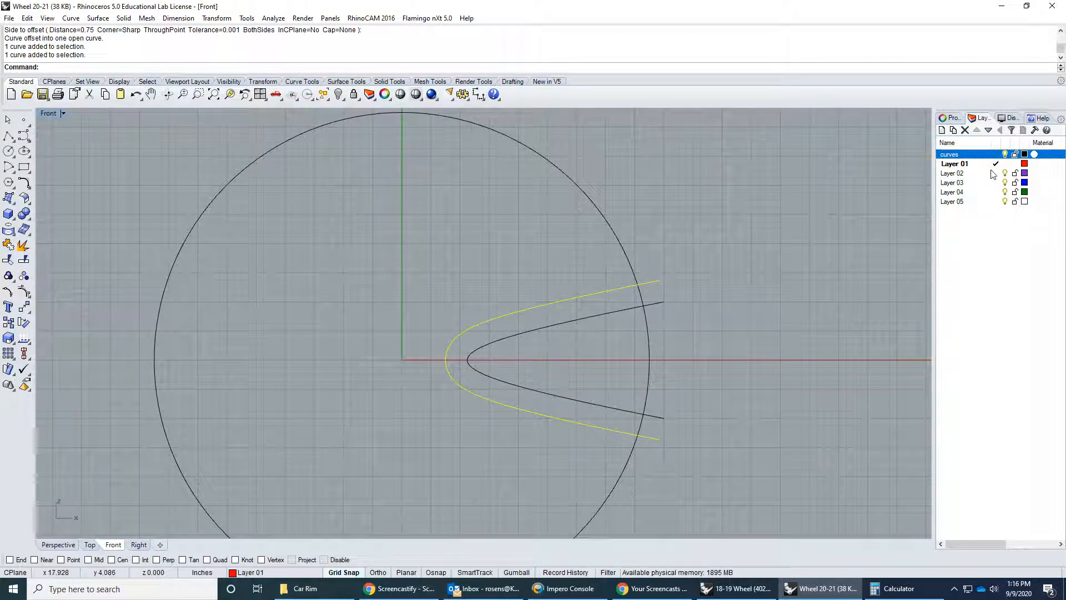
click(950, 119)
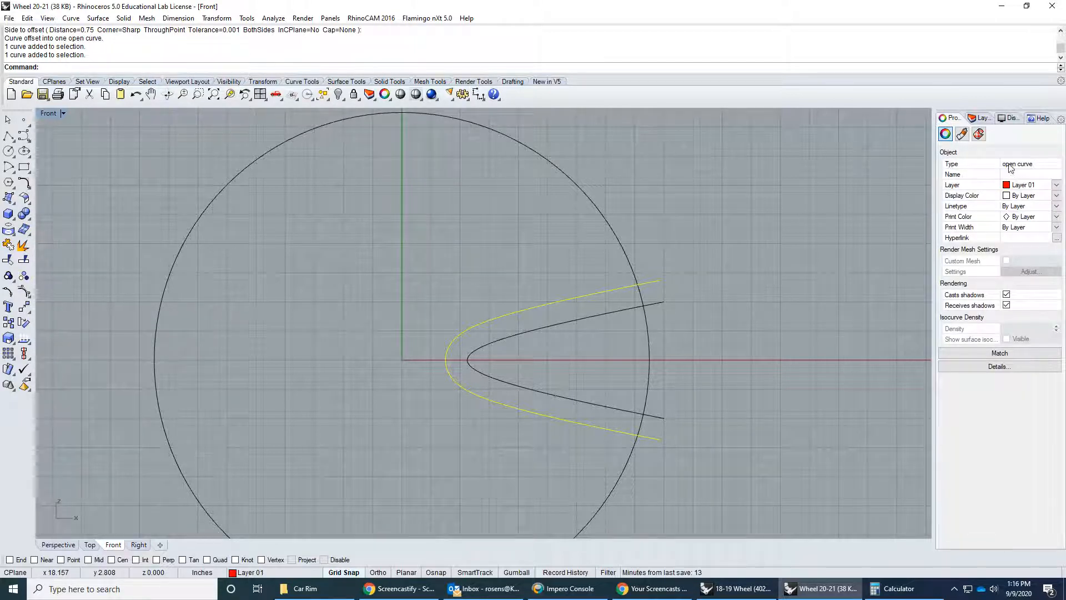
click(1054, 187)
click(1040, 196)
click(728, 221)
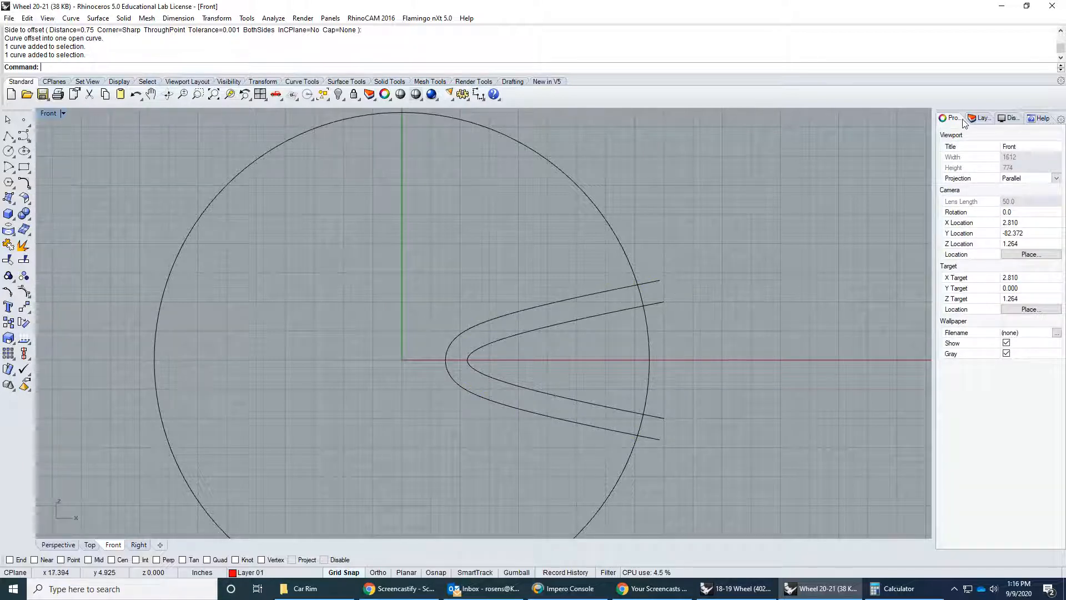
- Hide the curves layer and show it again to check which geometry it holds
click(979, 119)
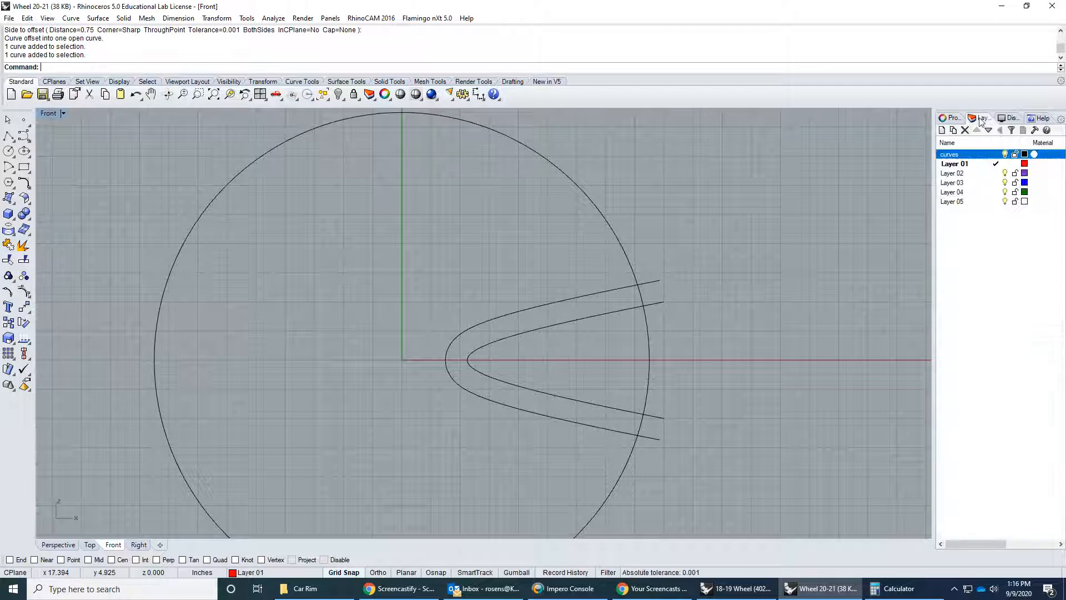
click(1004, 154)
click(1004, 154)
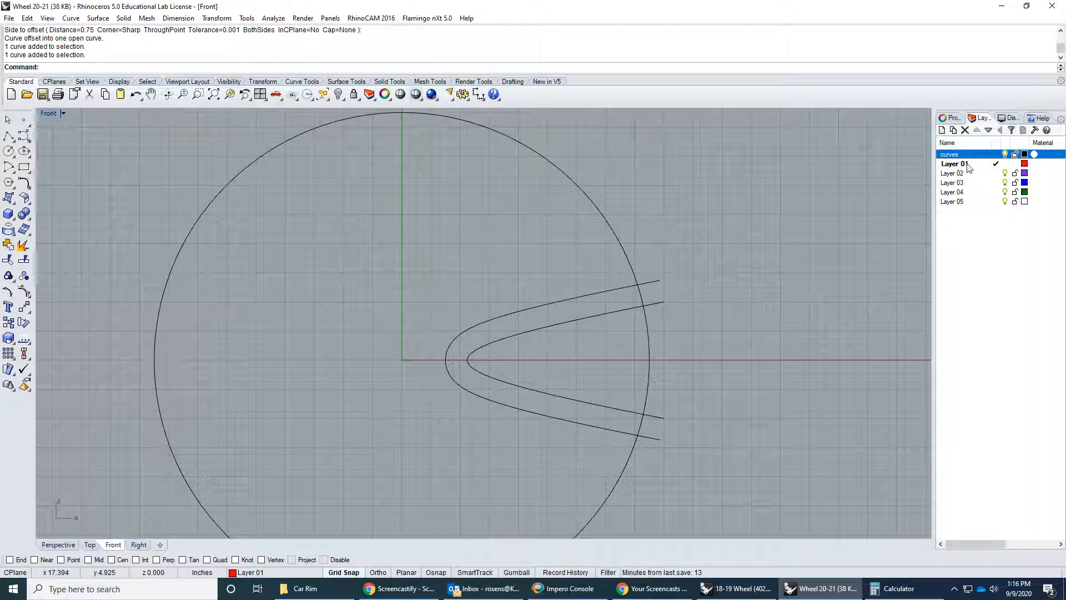
- Make curves the current layer and draw a vertical line at x 2.25 through the inner curve's tip, crossing both sides of the outer curve
click(995, 157)
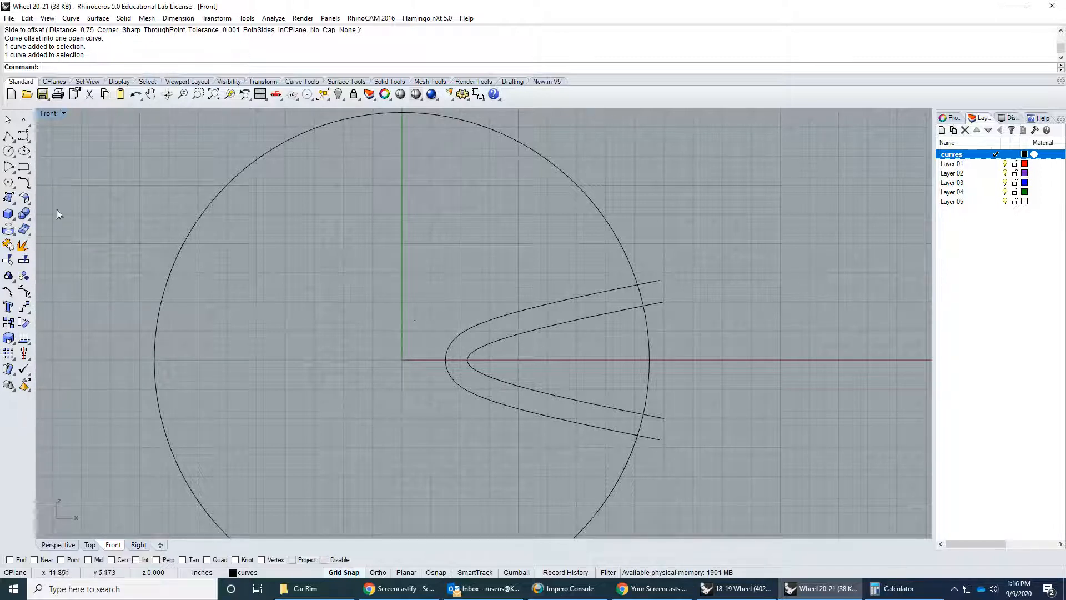
click(10, 137)
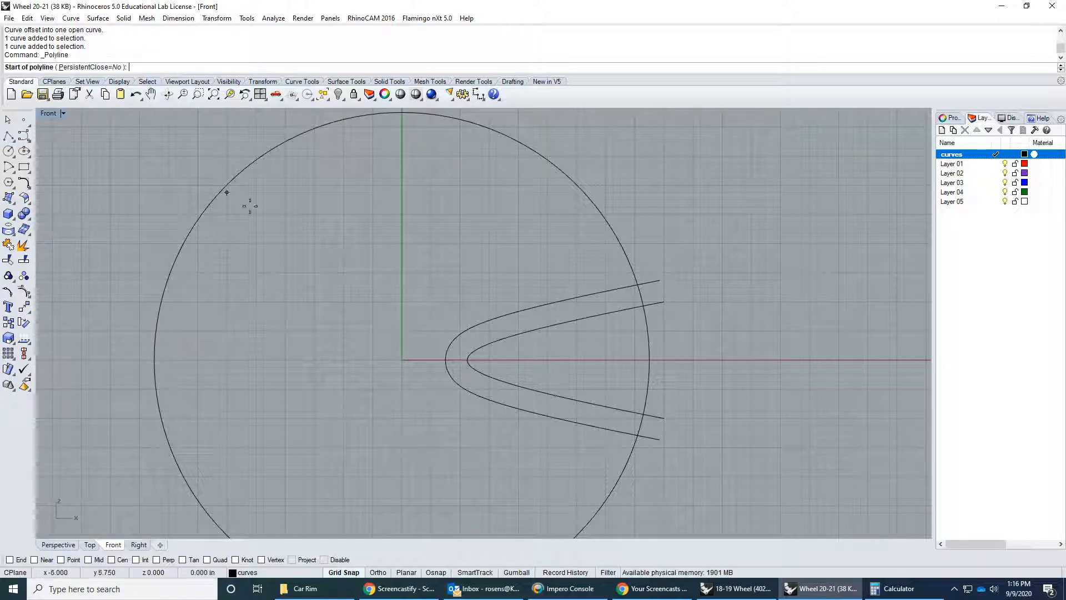
click(467, 309)
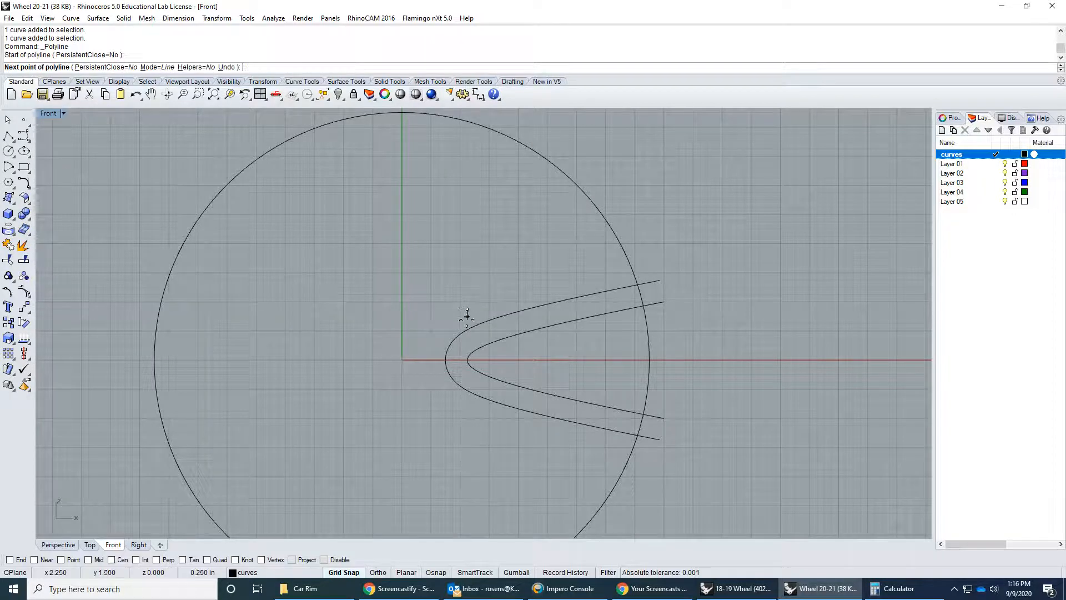
click(467, 439)
key(Return)
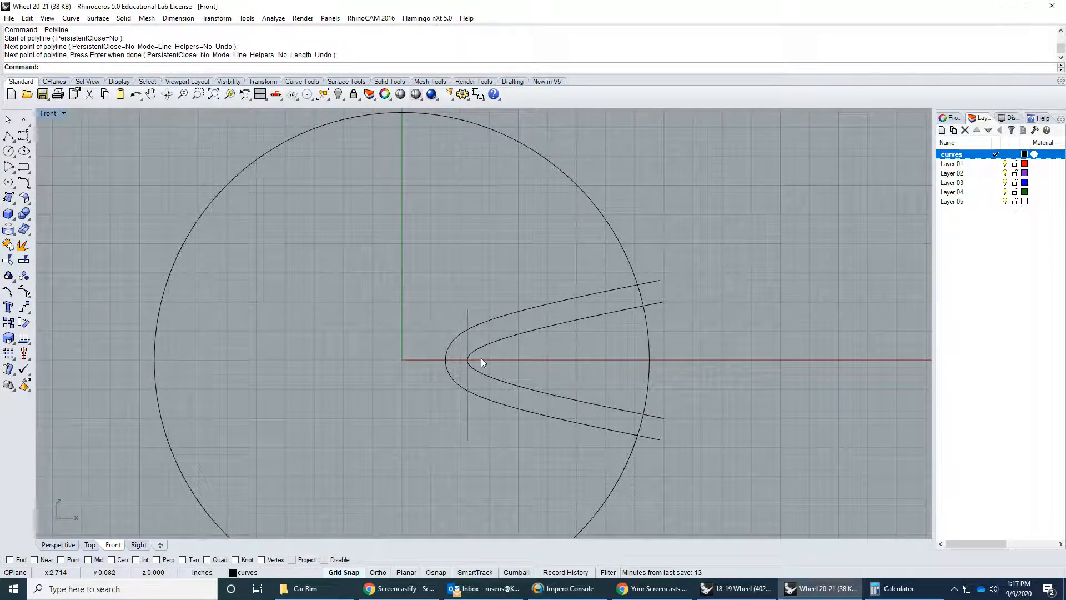
- Trim away the rounded end of the outer offset curve, using the vertical line as the cutting object
scroll(471, 365, up, 5)
scroll(470, 365, down, 4)
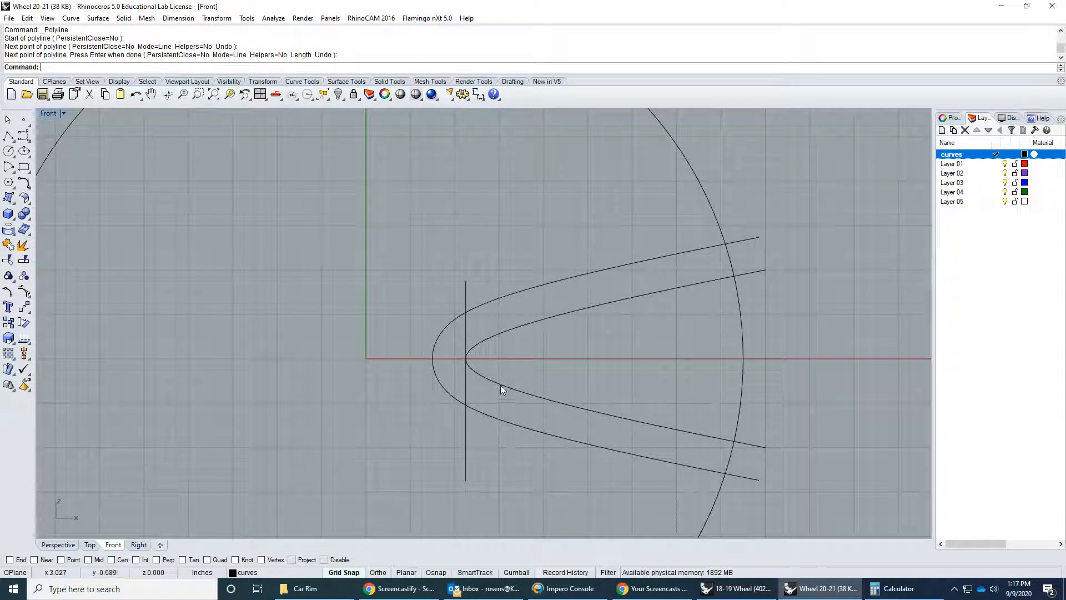
right_drag(568, 344, 516, 326)
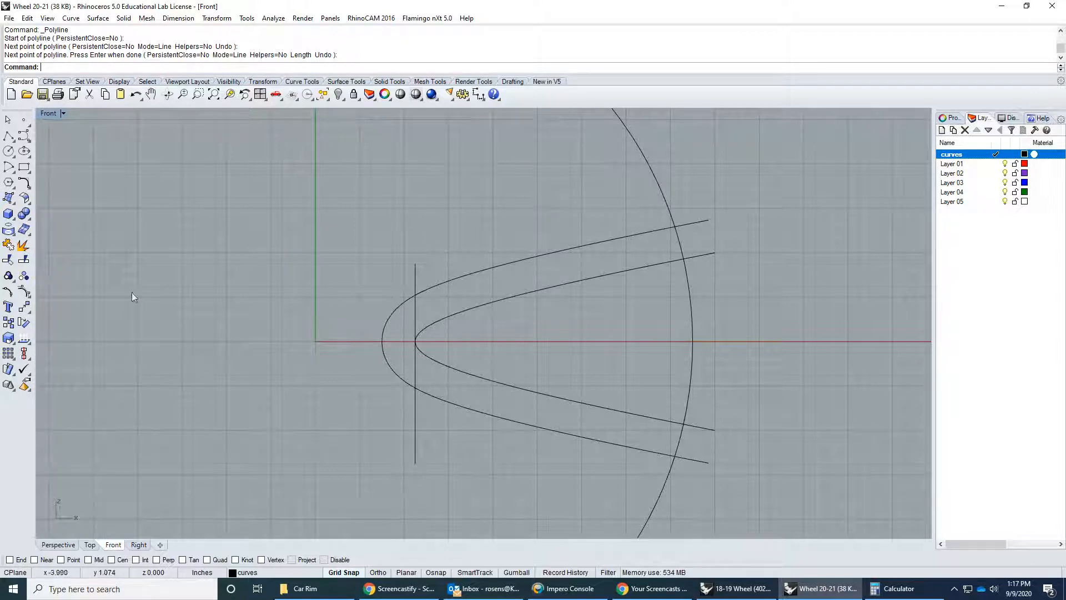
click(7, 261)
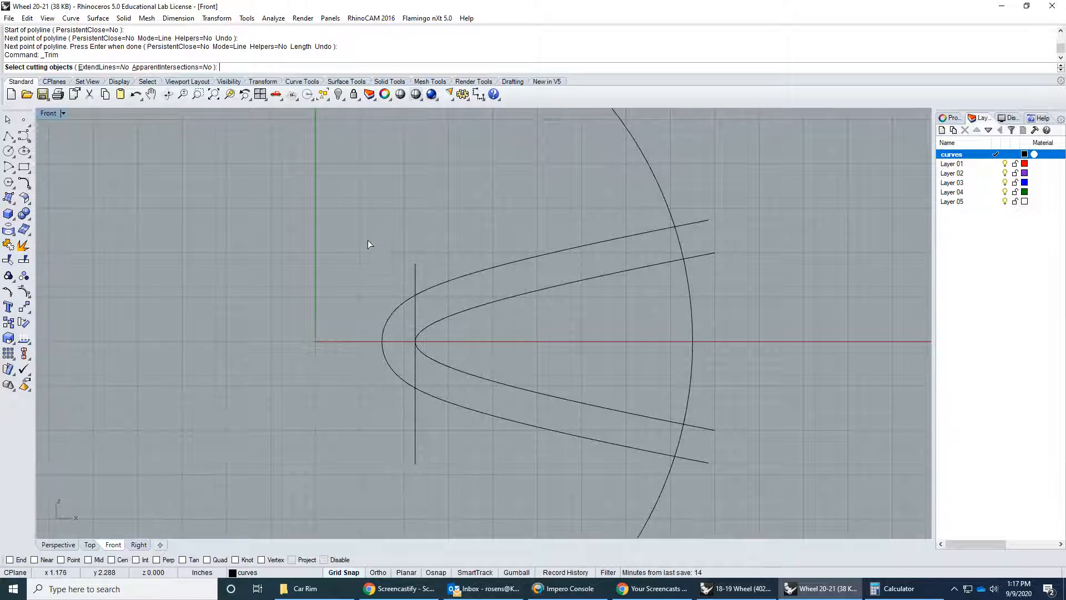
key(Escape)
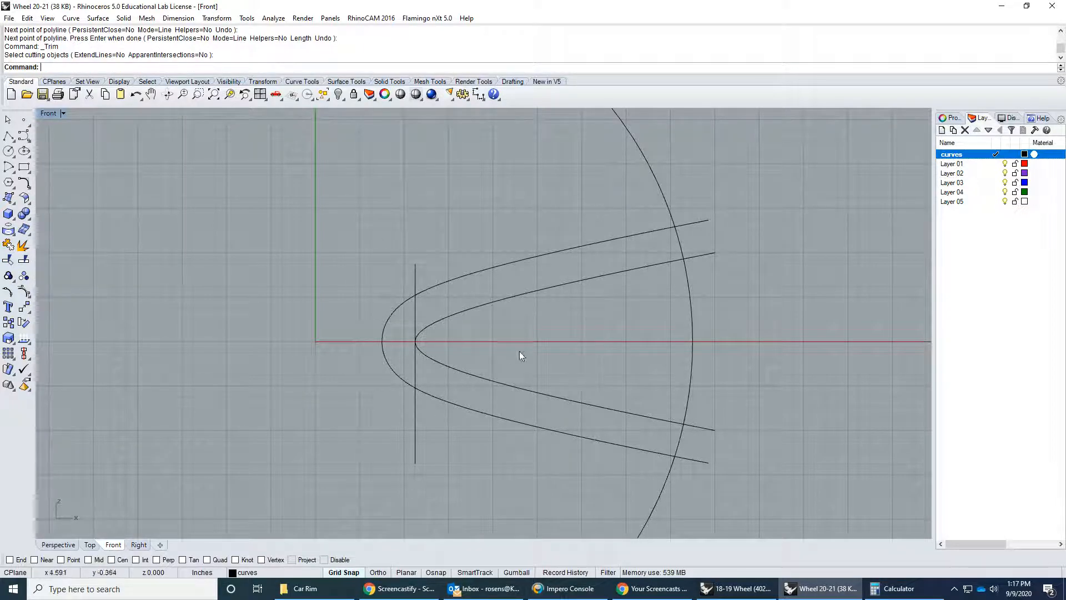
click(8, 260)
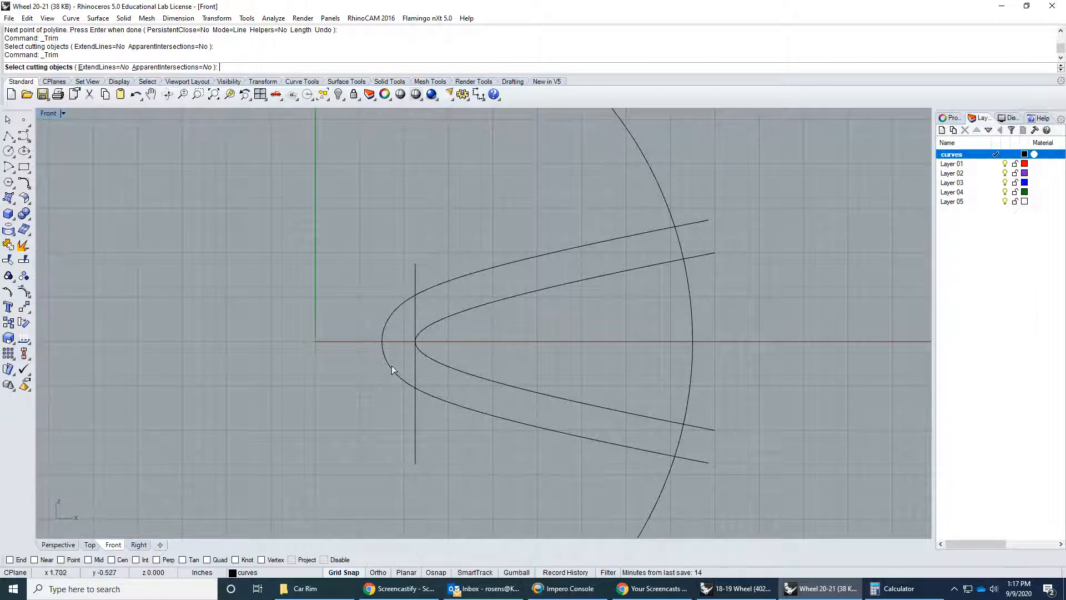
click(415, 269)
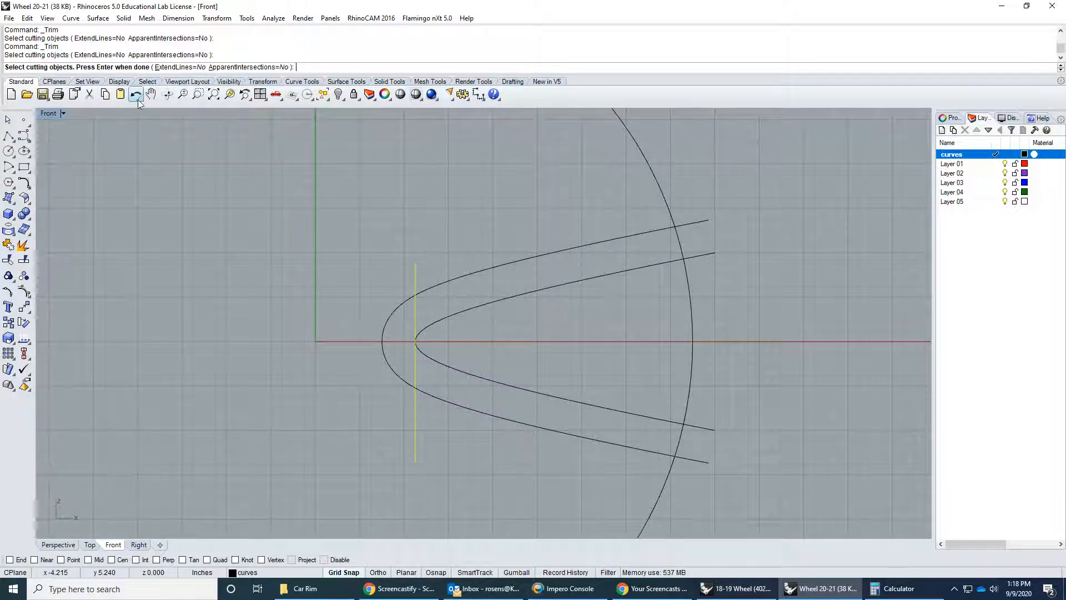
key(Return)
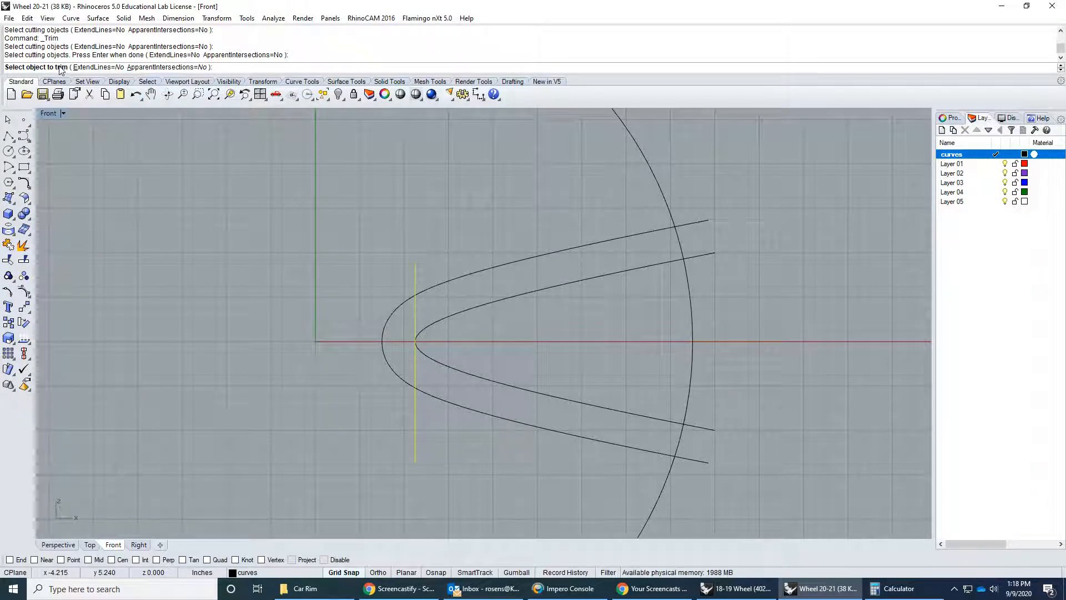
click(399, 309)
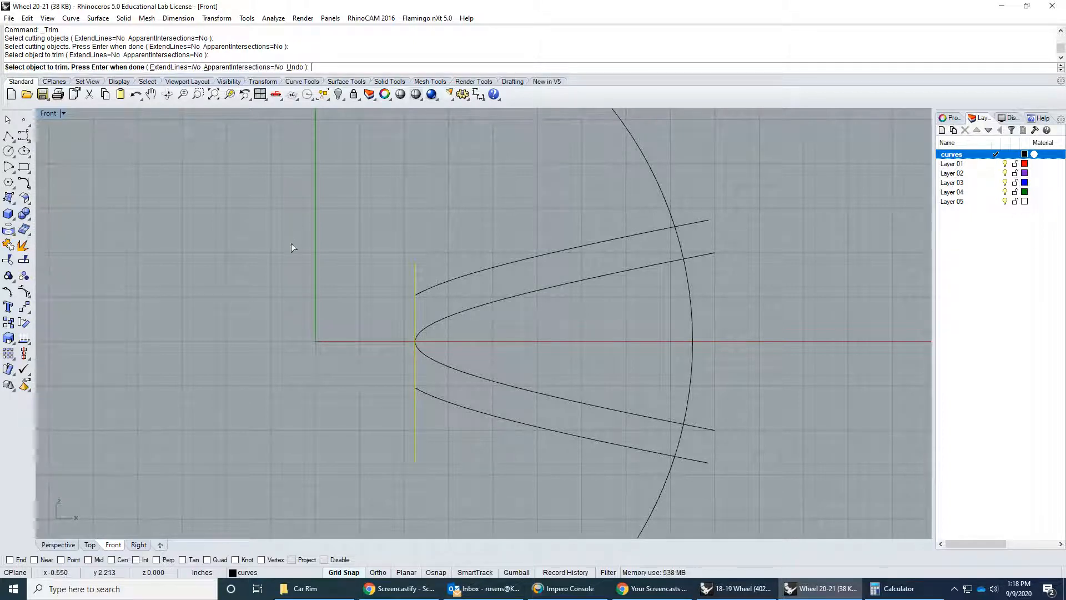
key(Return)
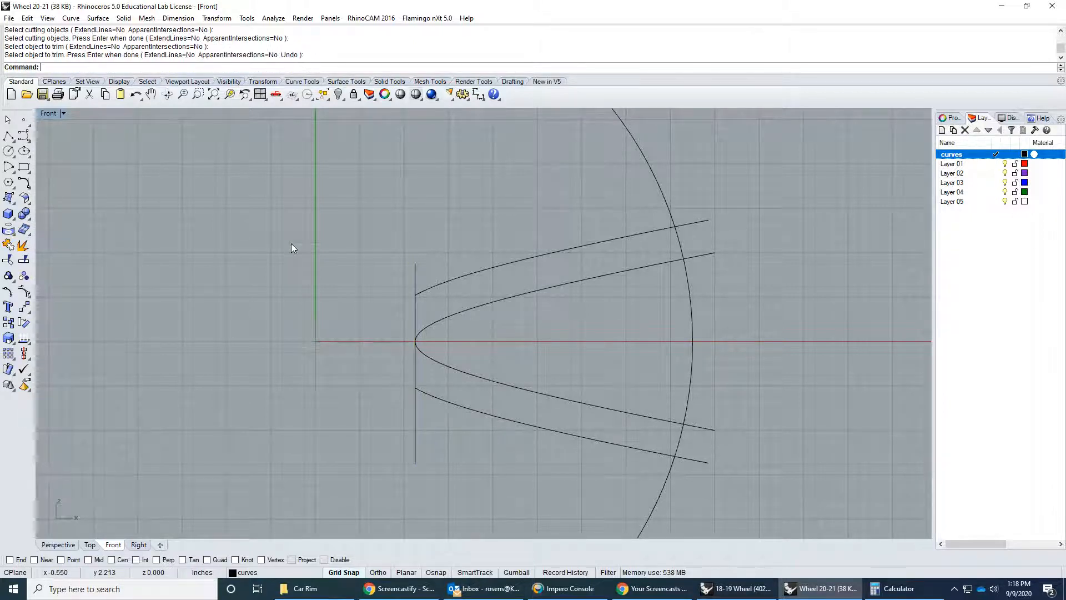
- Delete the vertical cutting line and save the Wheel 20-21 file
click(415, 272)
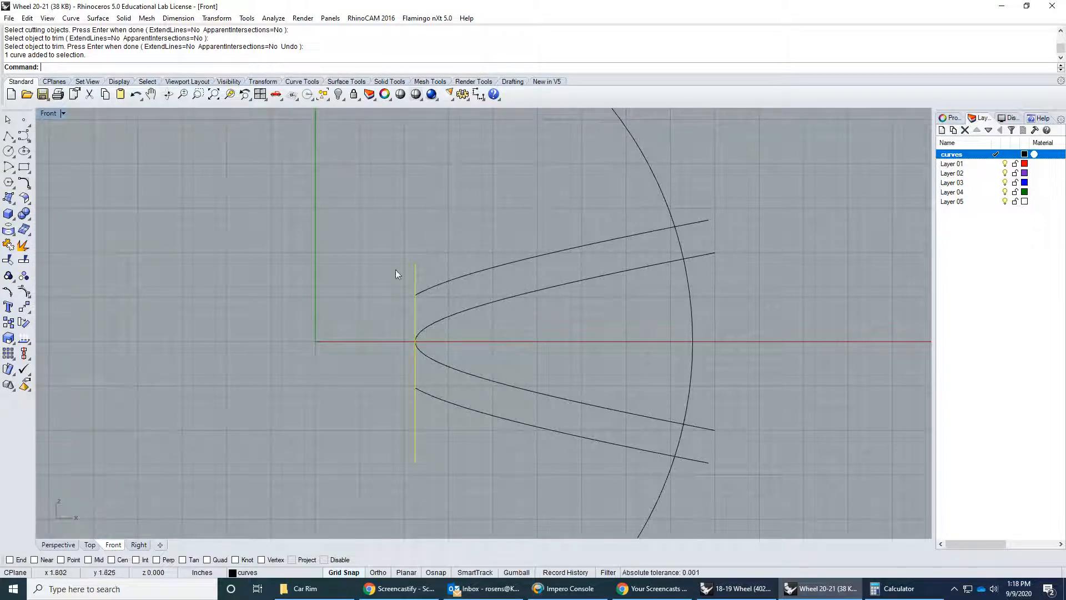
key(Delete)
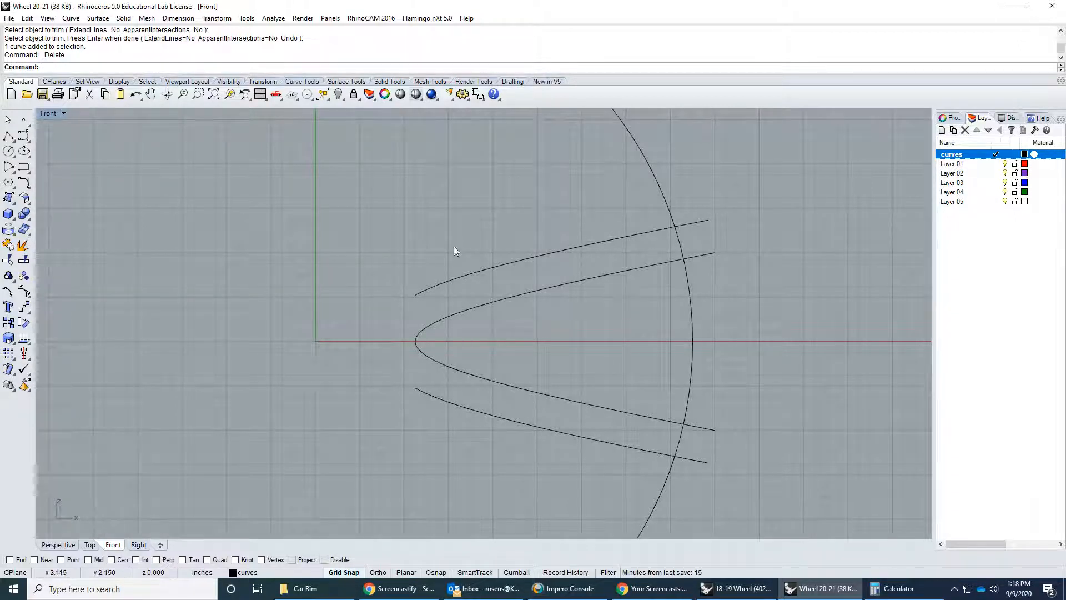
scroll(566, 332, down, 2)
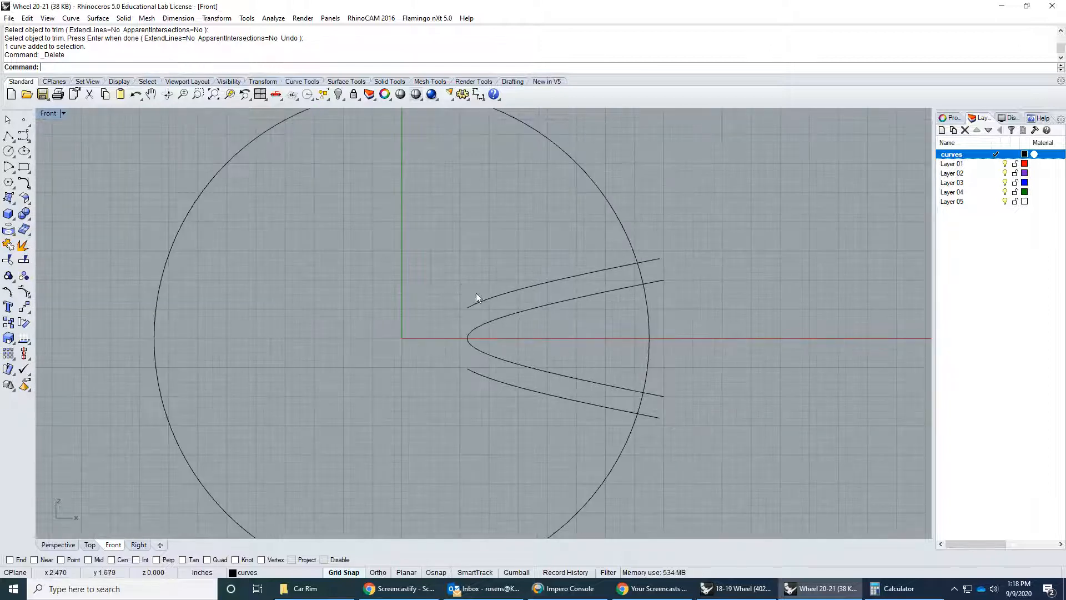
scroll(509, 357, down, 2)
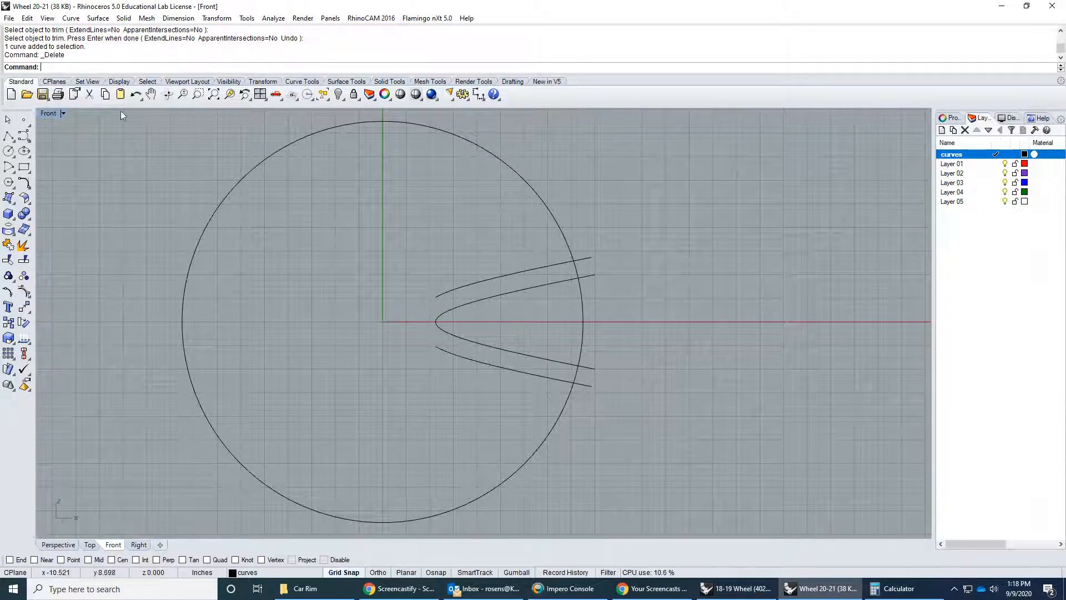
click(42, 95)
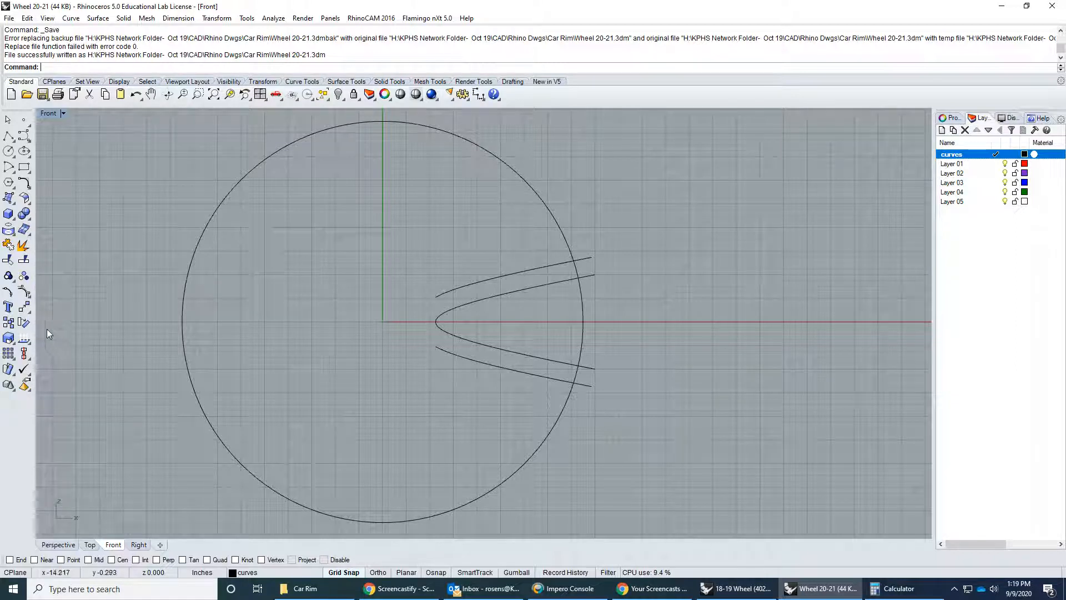
click(25, 308)
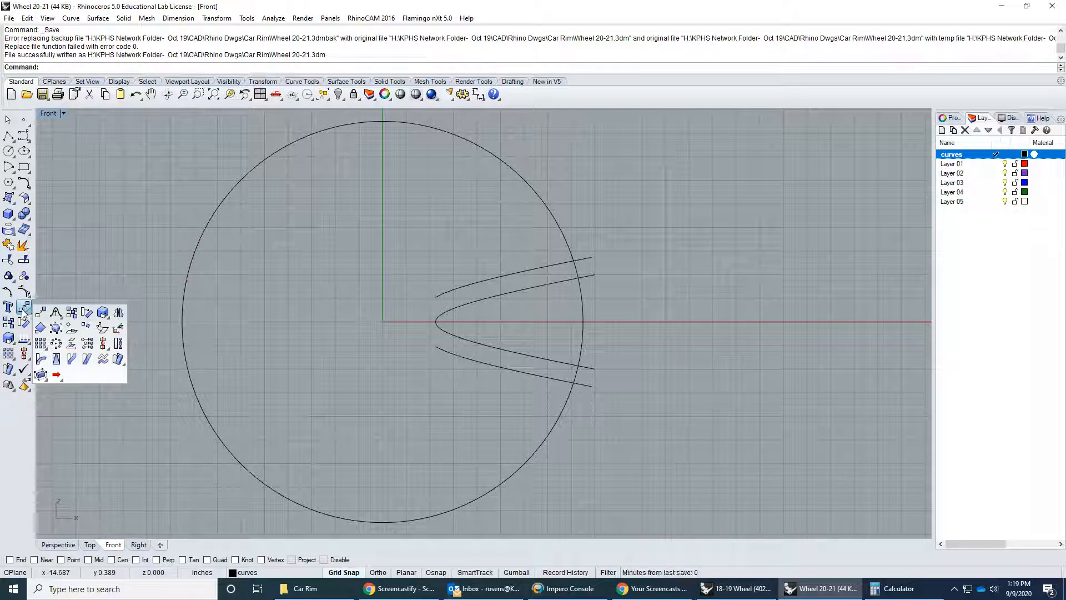
click(59, 288)
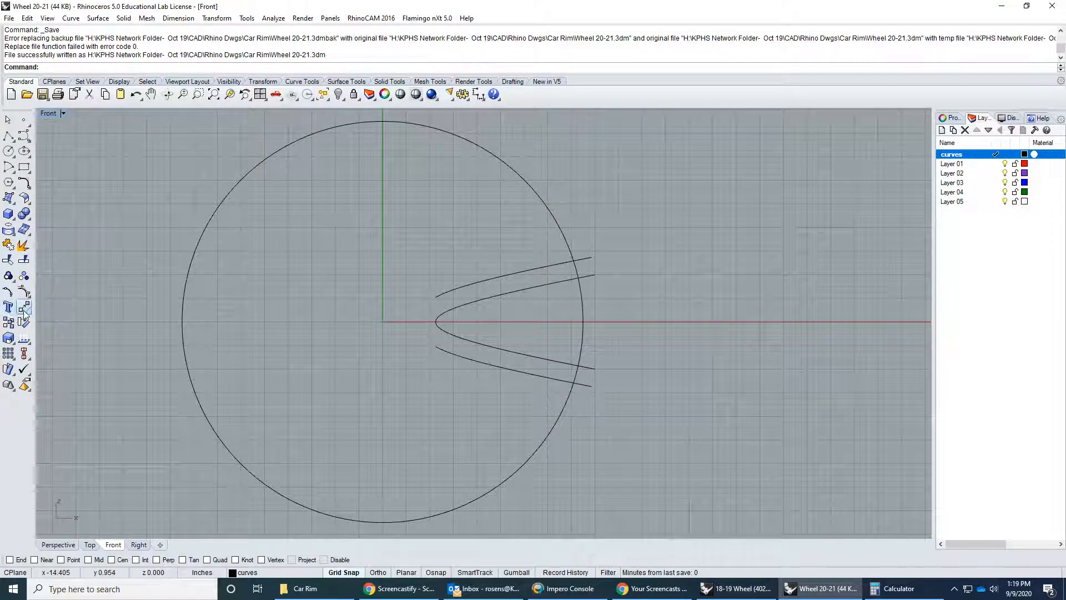
click(26, 309)
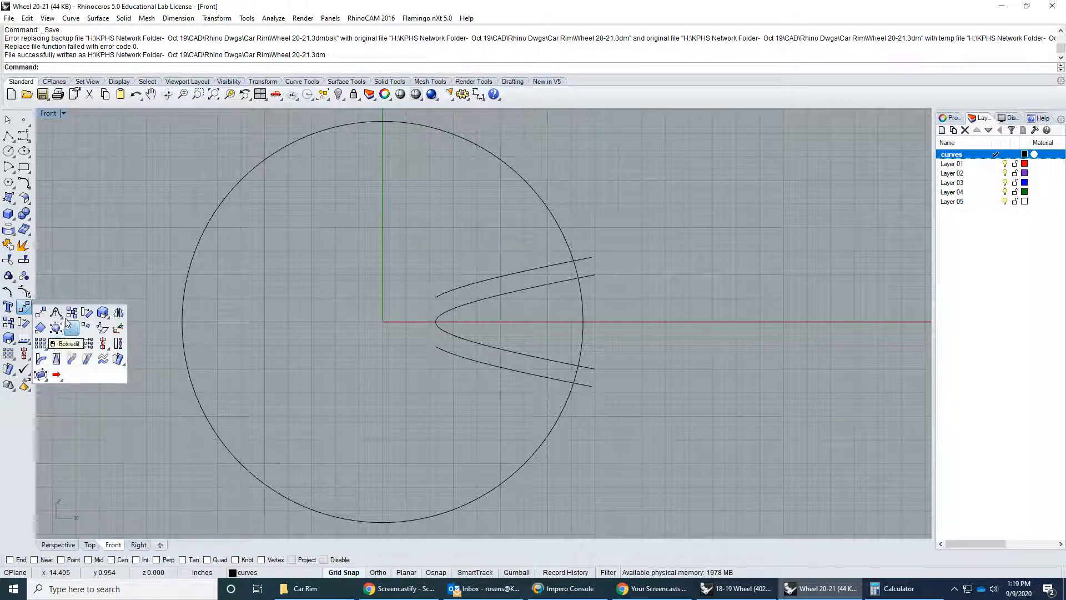
click(12, 354)
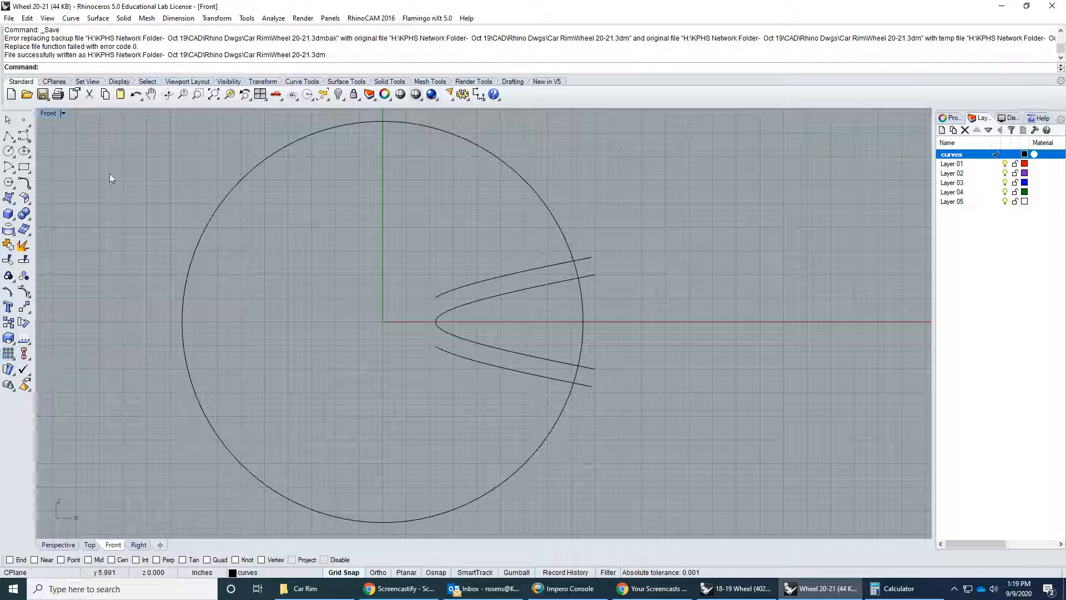
click(217, 18)
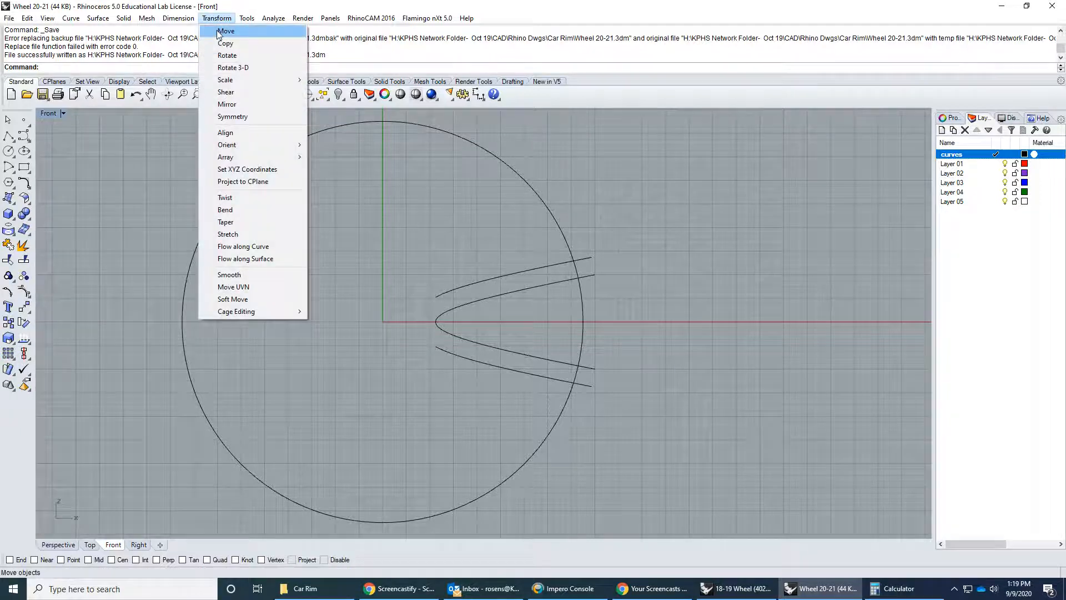
mouse_move(225, 160)
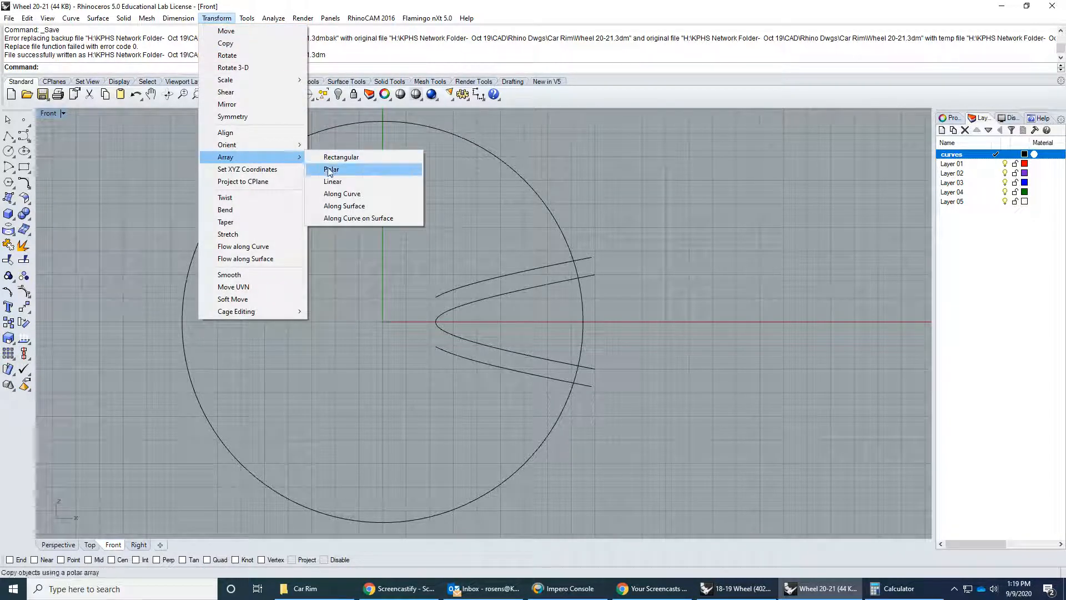
click(112, 185)
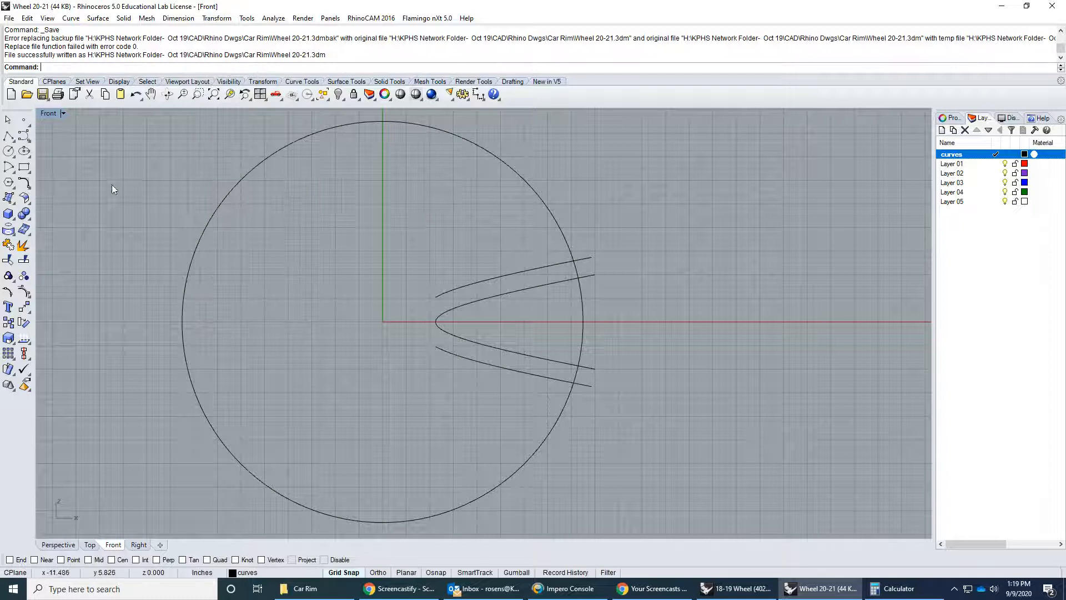
- Start a polar array of the inner spoke curve and both trimmed outer curves, centred on the origin
click(25, 307)
click(72, 344)
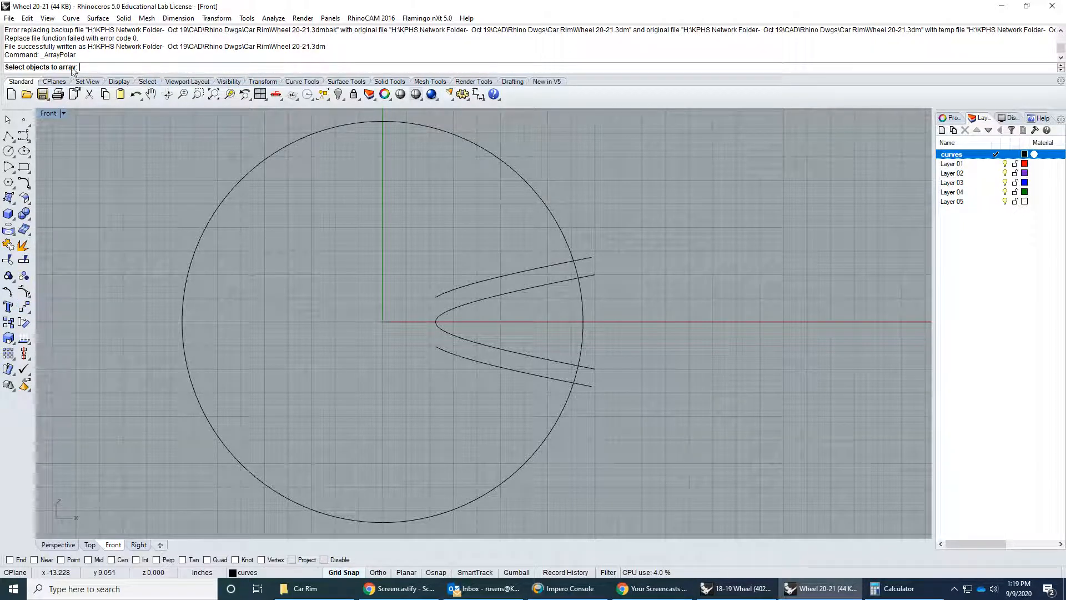
click(457, 353)
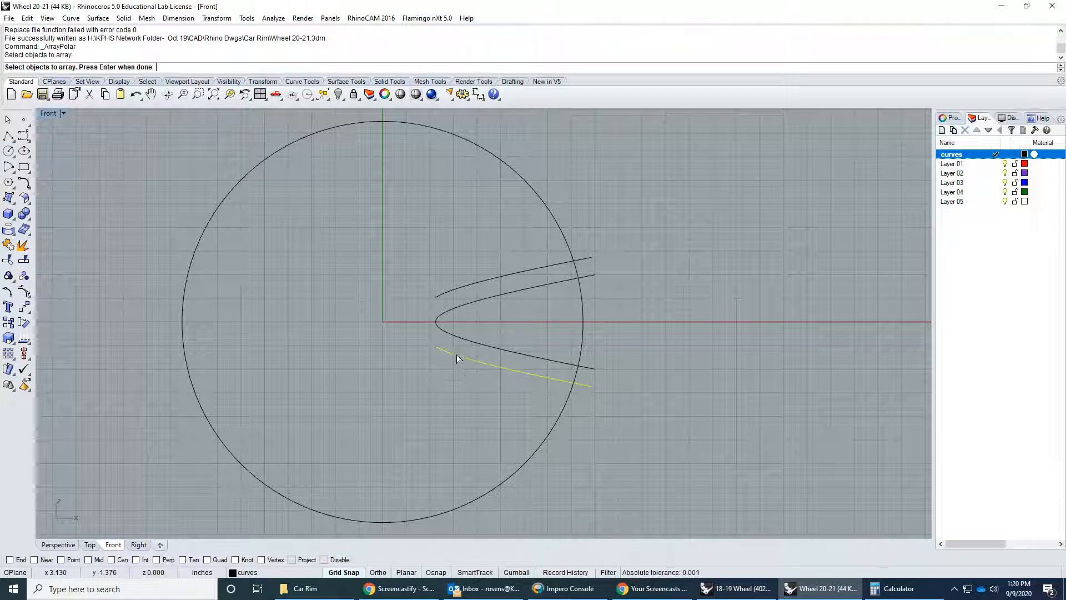
click(456, 340)
click(460, 284)
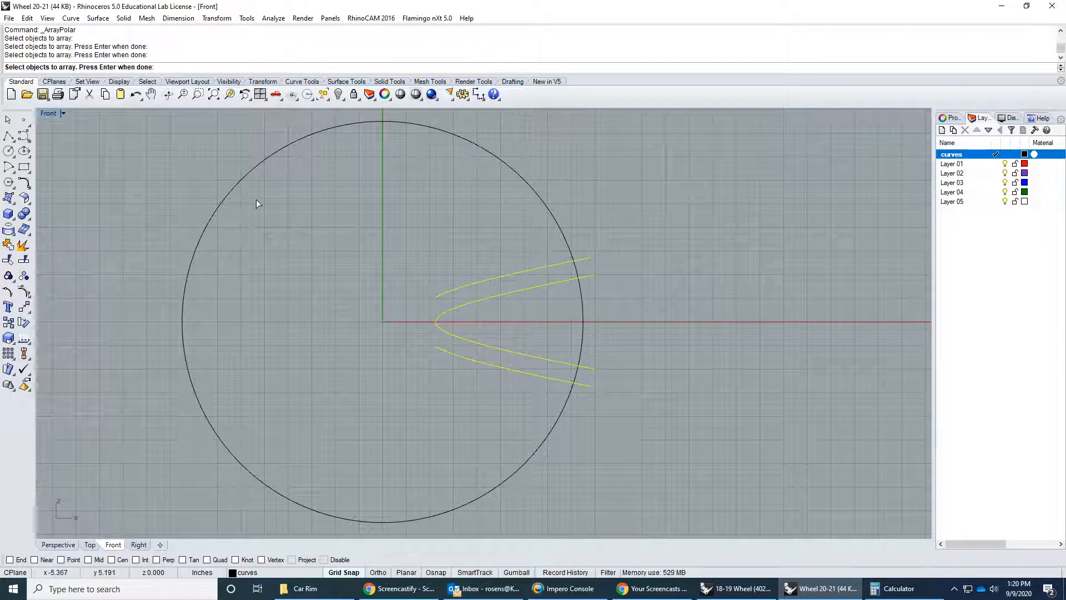
key(Return)
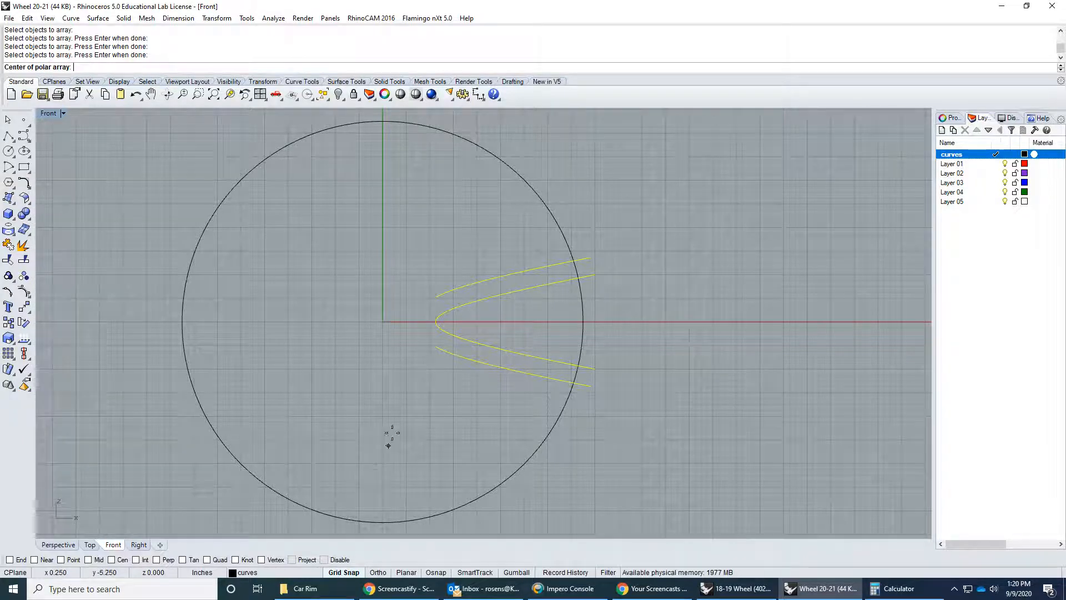
scroll(385, 329, up, 5)
click(372, 304)
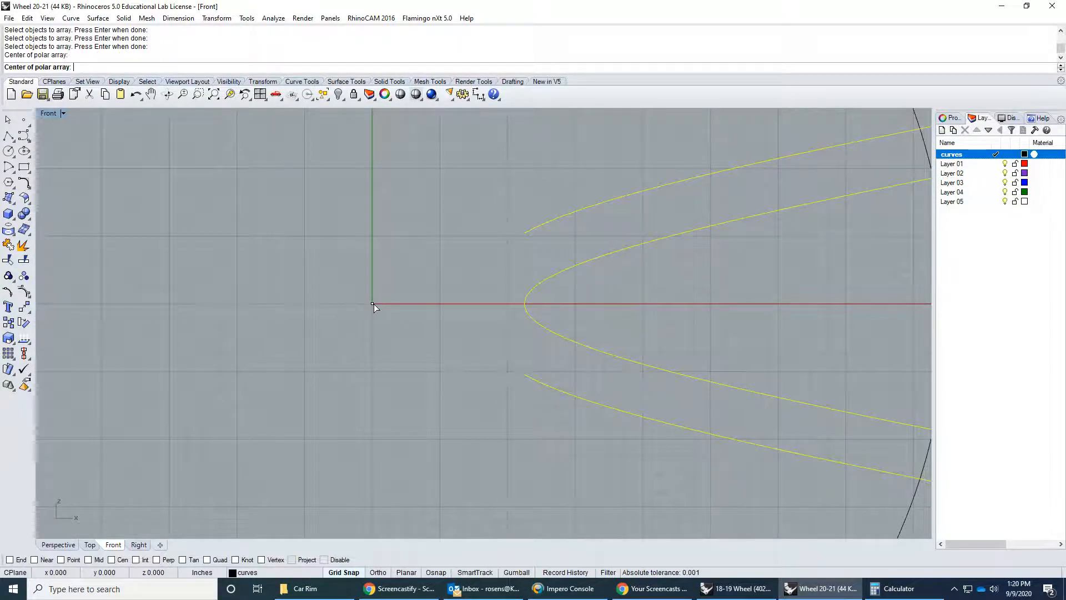
- Set the polar array to 4 items and accept the 360-degree fill angle to preview it
scroll(374, 305, down, 5)
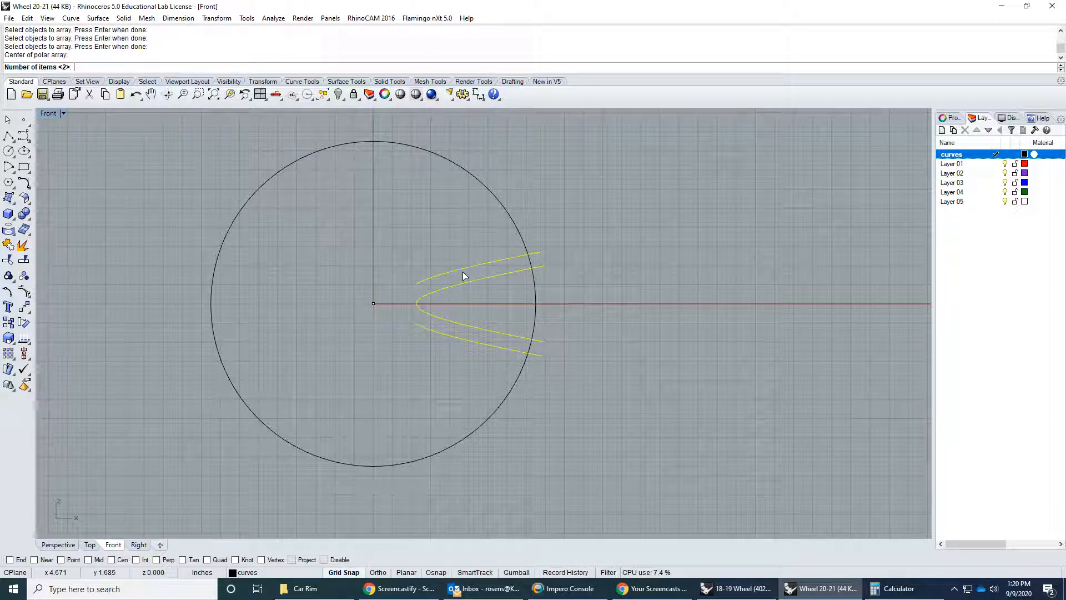
key(Return)
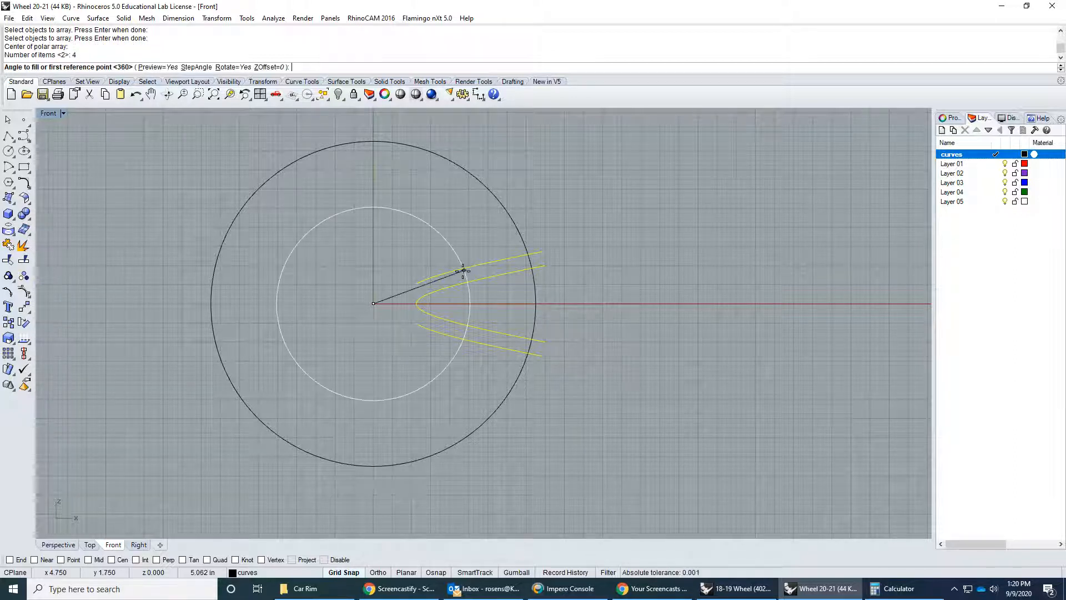
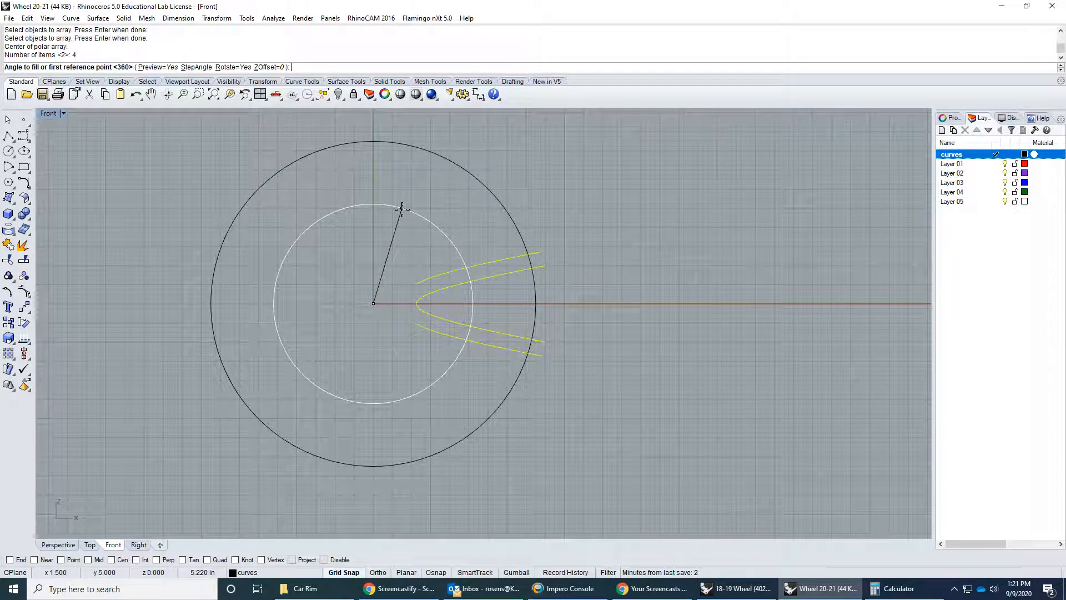
key(Return)
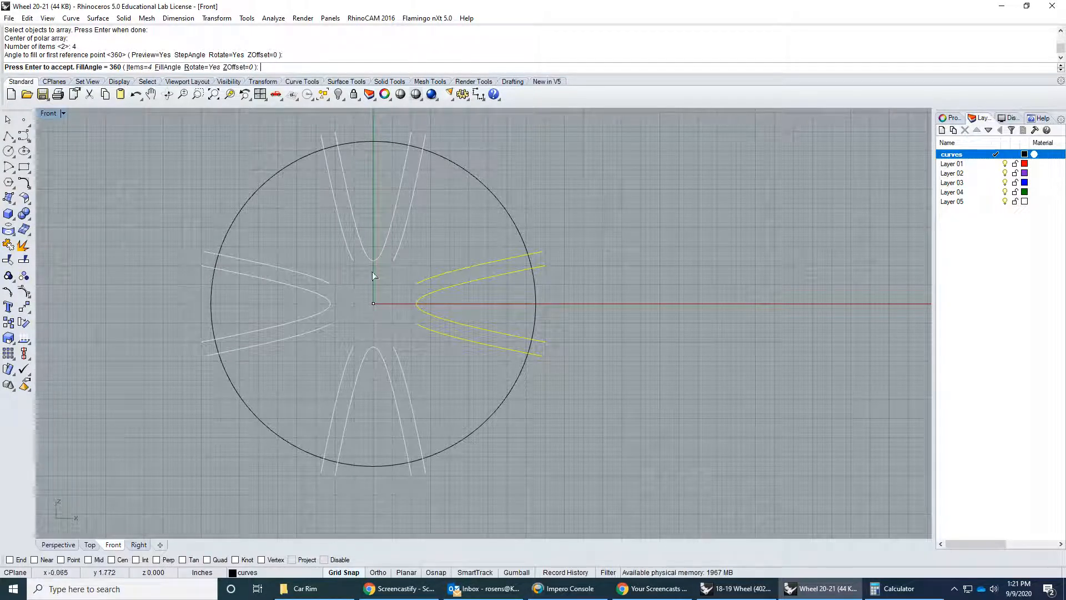
- Try 5 items and 6 items in the polar array preview to compare the spoke layouts
click(141, 68)
text(5)
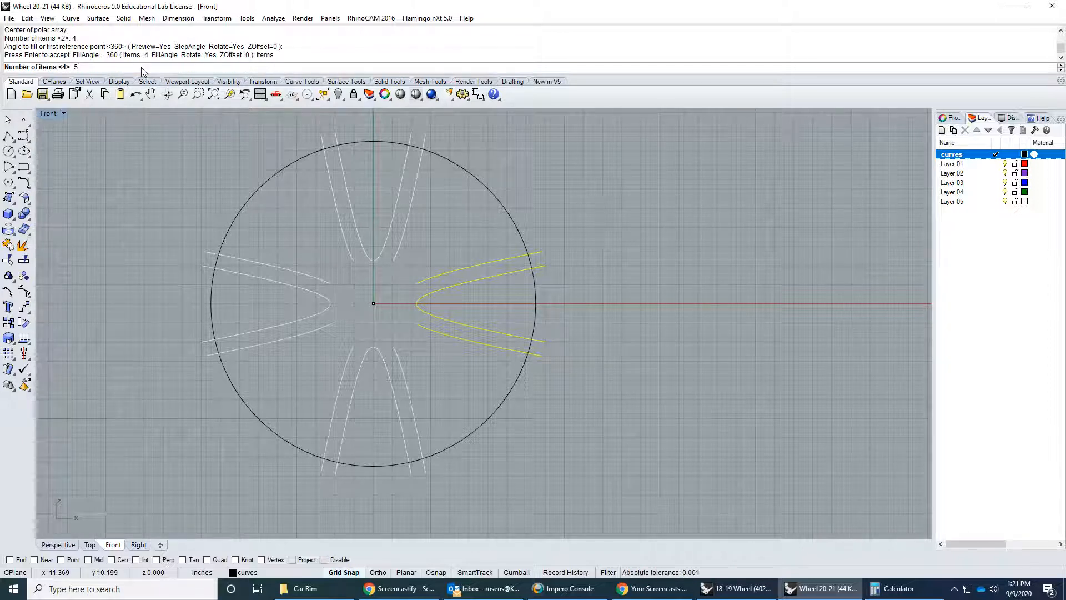
key(Return)
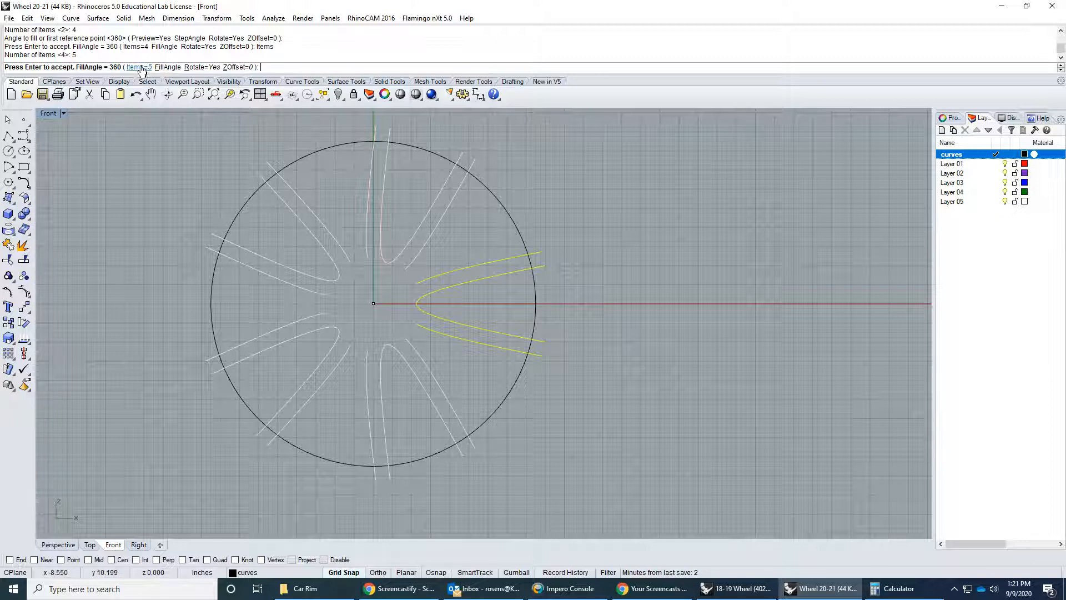
click(140, 67)
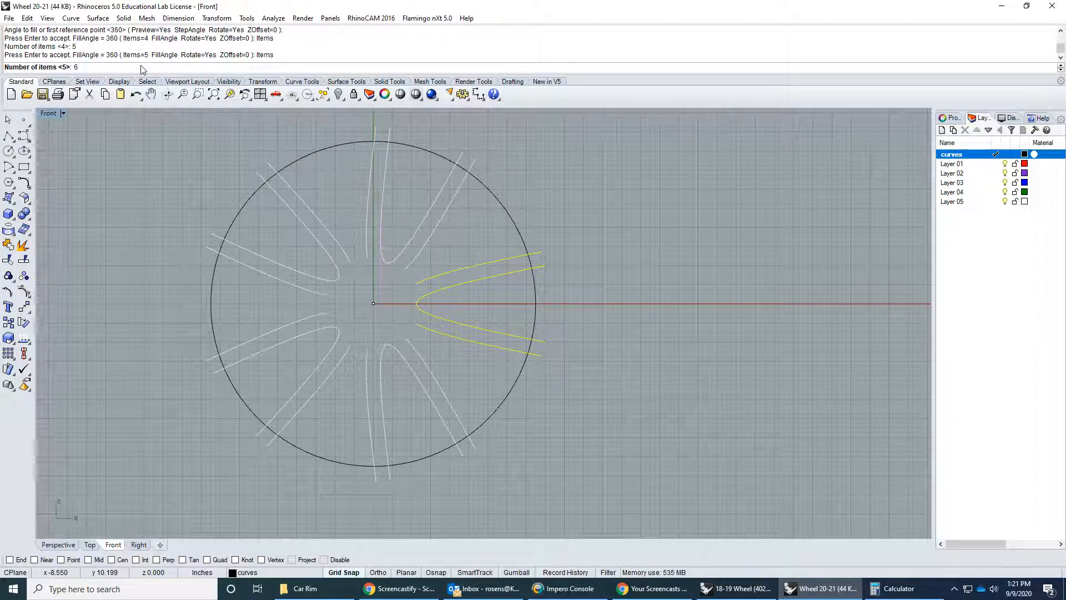
key(Return)
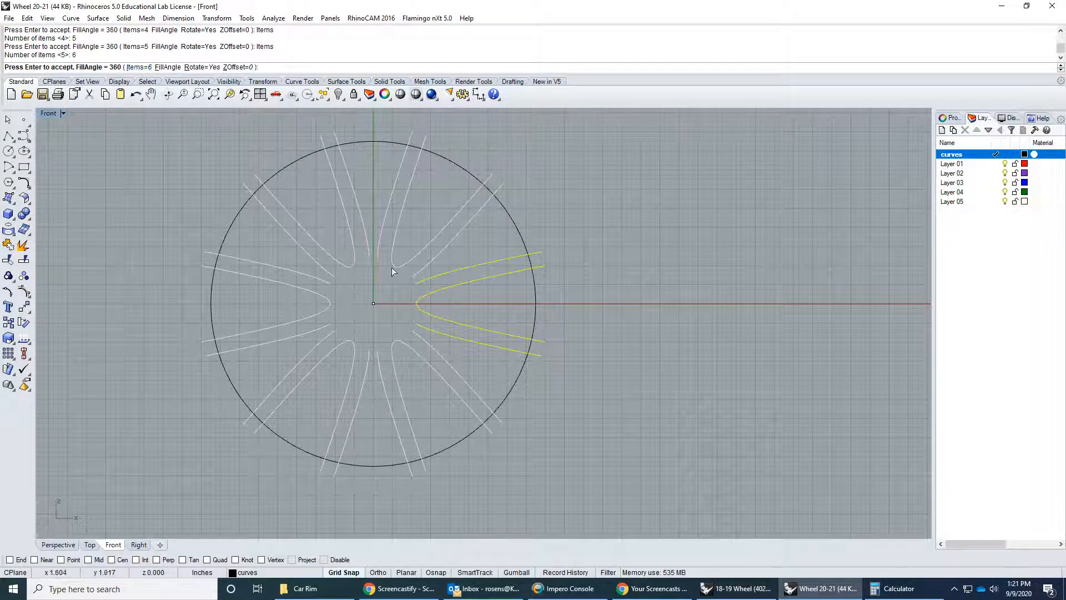
- Set the polar array's item count to 5 and accept the array
click(139, 67)
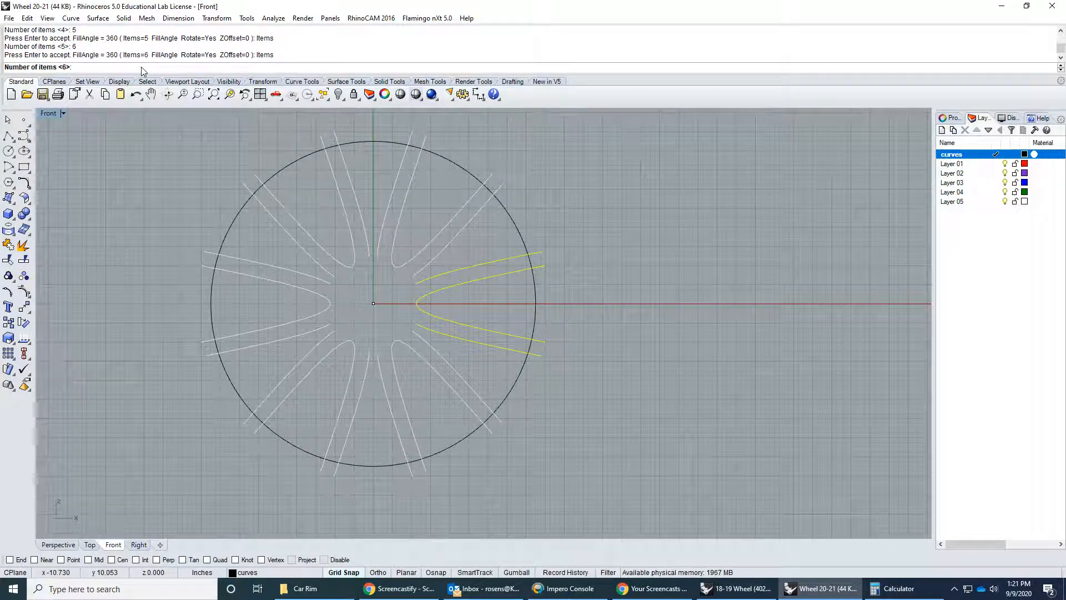
text(5)
key(Return)
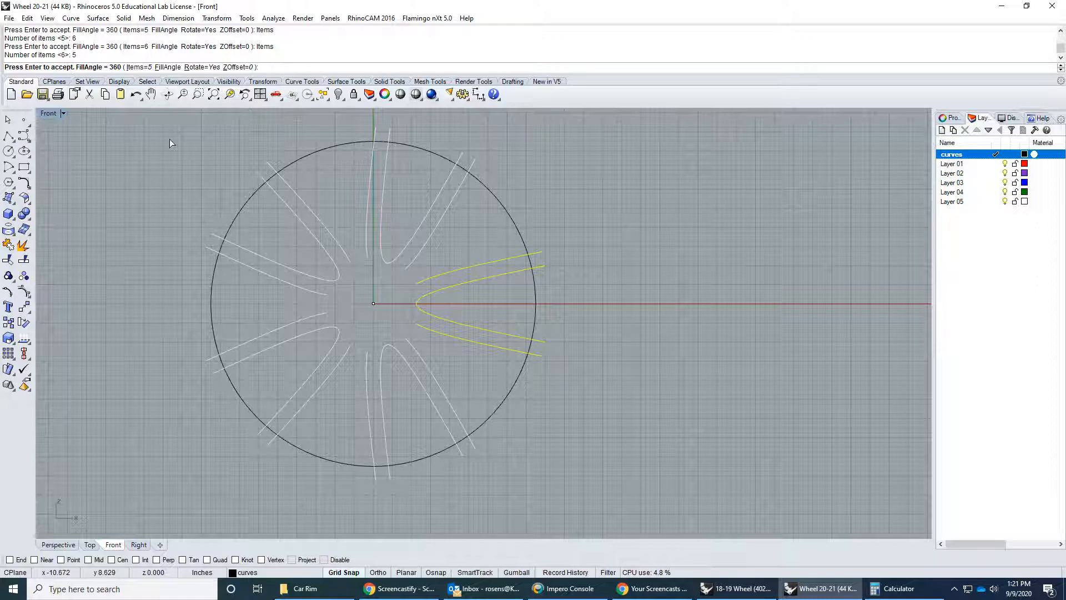
key(Return)
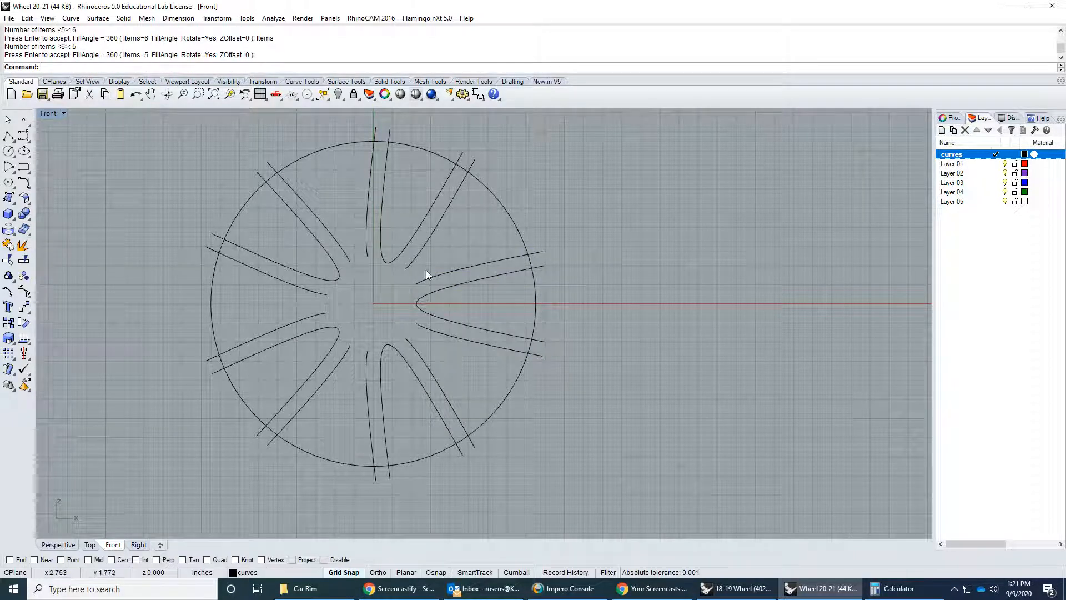
- Turn on End snapping and draw a four-point control-point curve bridging the facing outer-curve ends of the first two spoke openings
right_drag(472, 288, 466, 317)
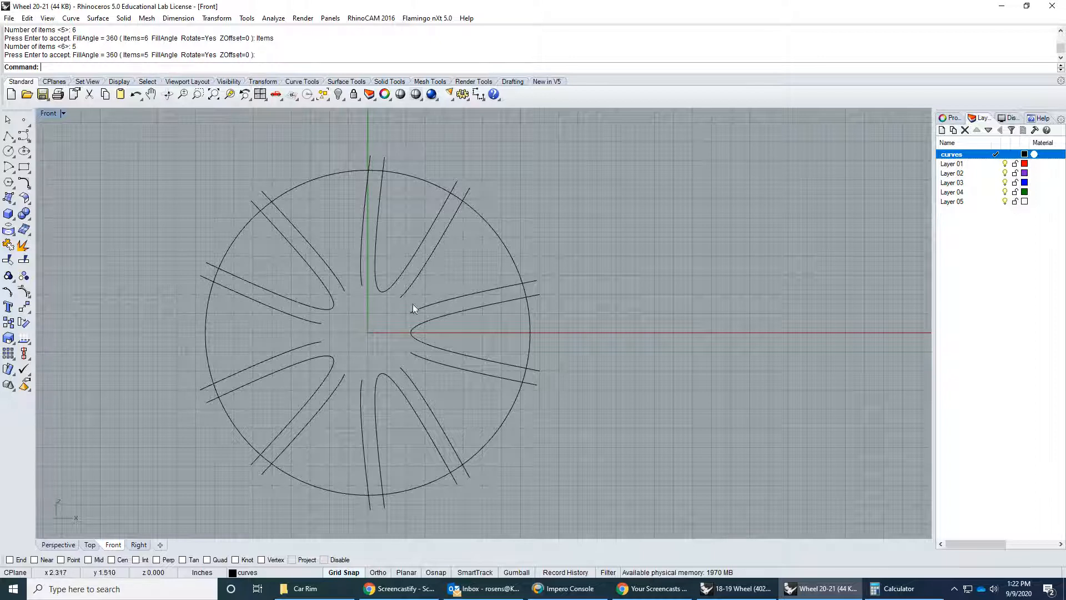
scroll(412, 315, up, 5)
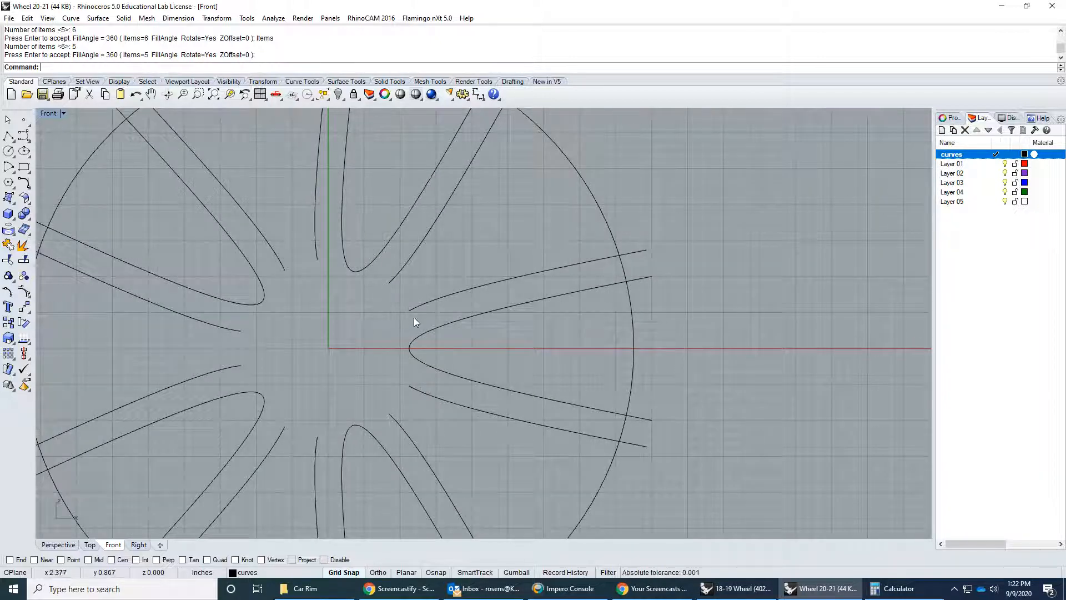
click(24, 135)
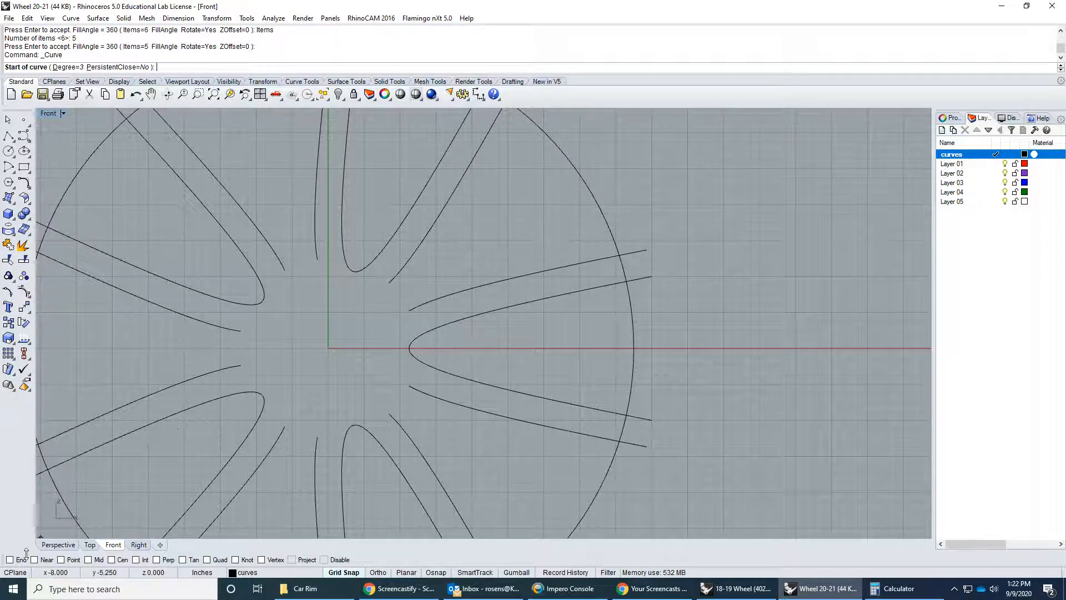
click(10, 559)
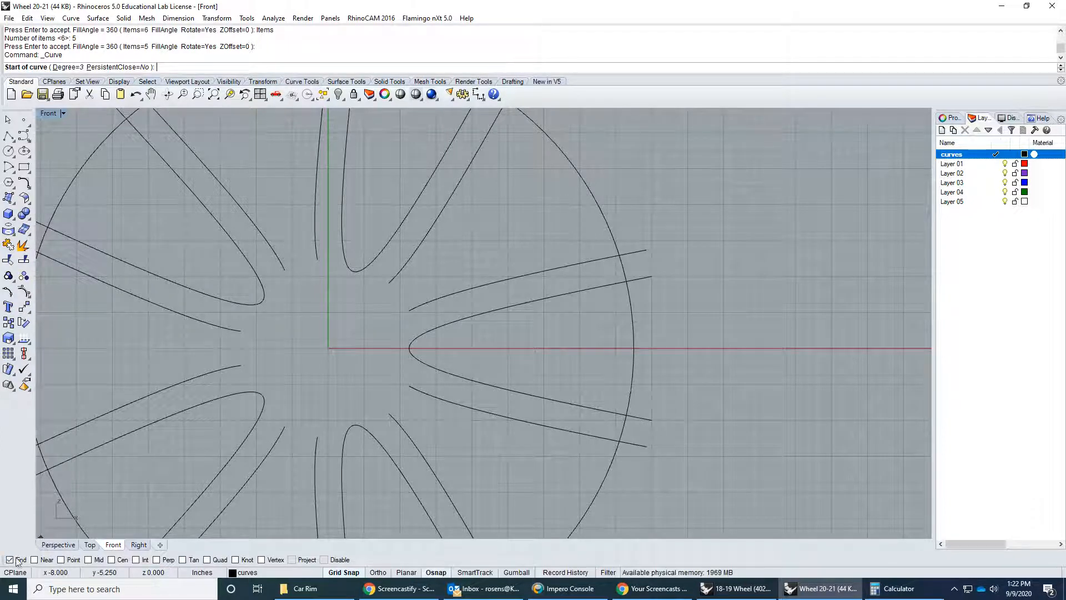
click(382, 288)
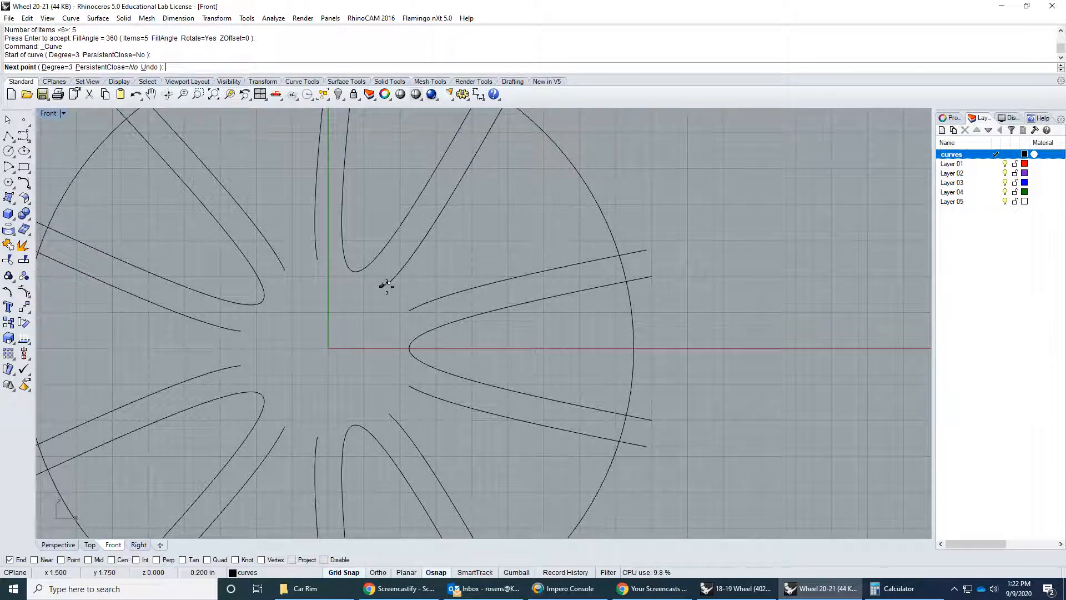
click(374, 303)
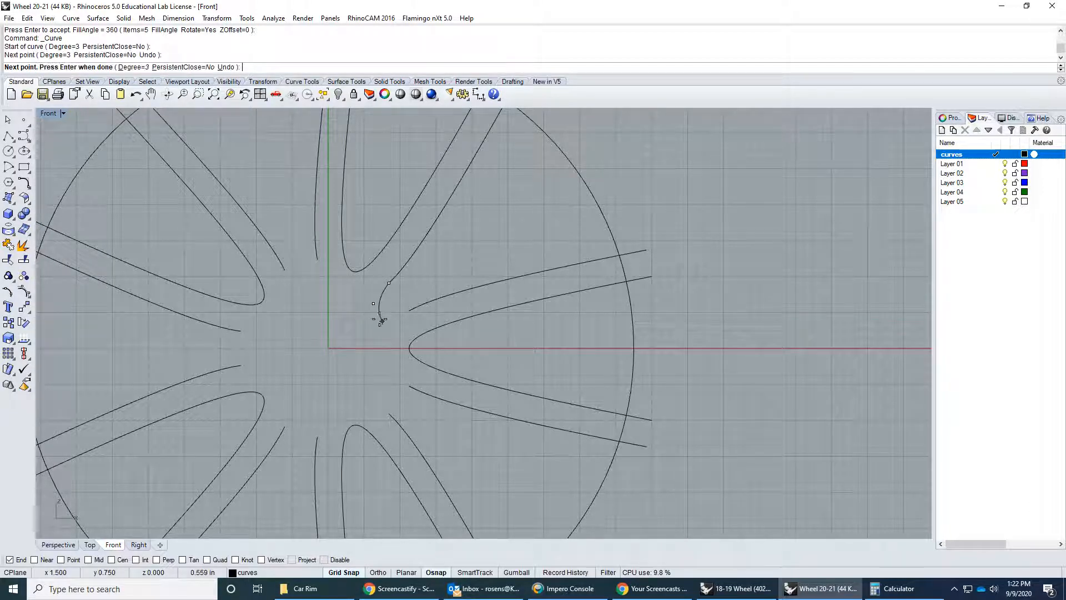
click(382, 321)
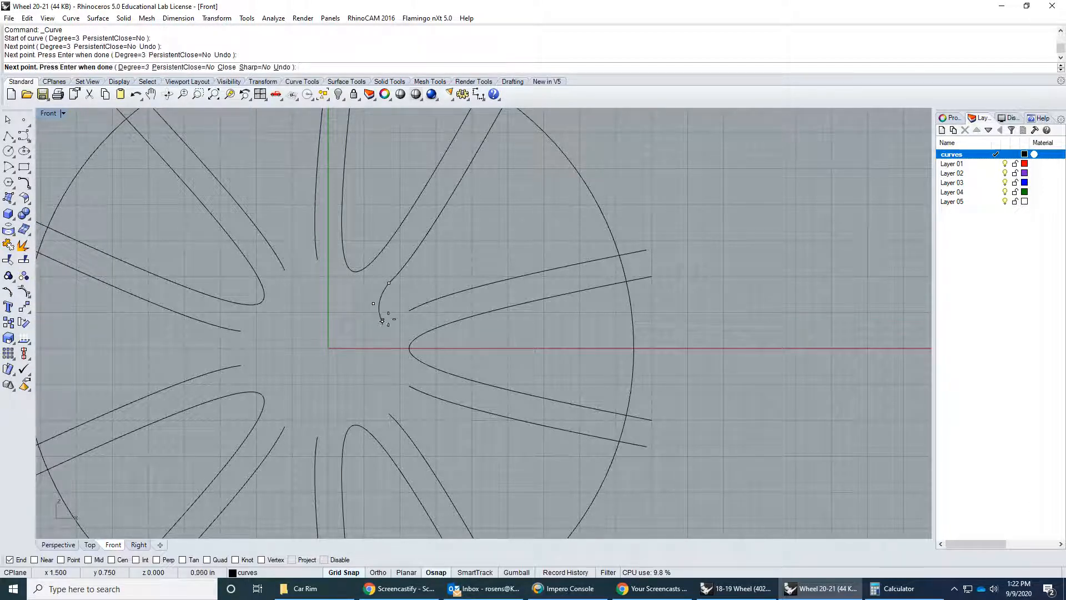
click(409, 310)
key(Return)
- Delete the free-form curve bridging the two outer-curve ends
scroll(400, 313, up, 6)
click(382, 314)
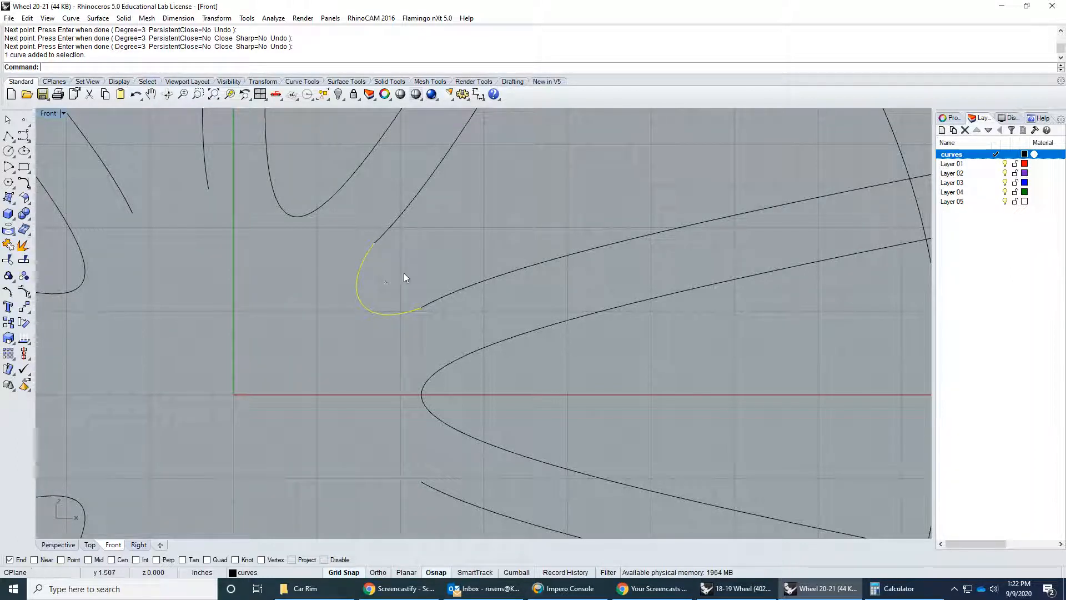
key(Delete)
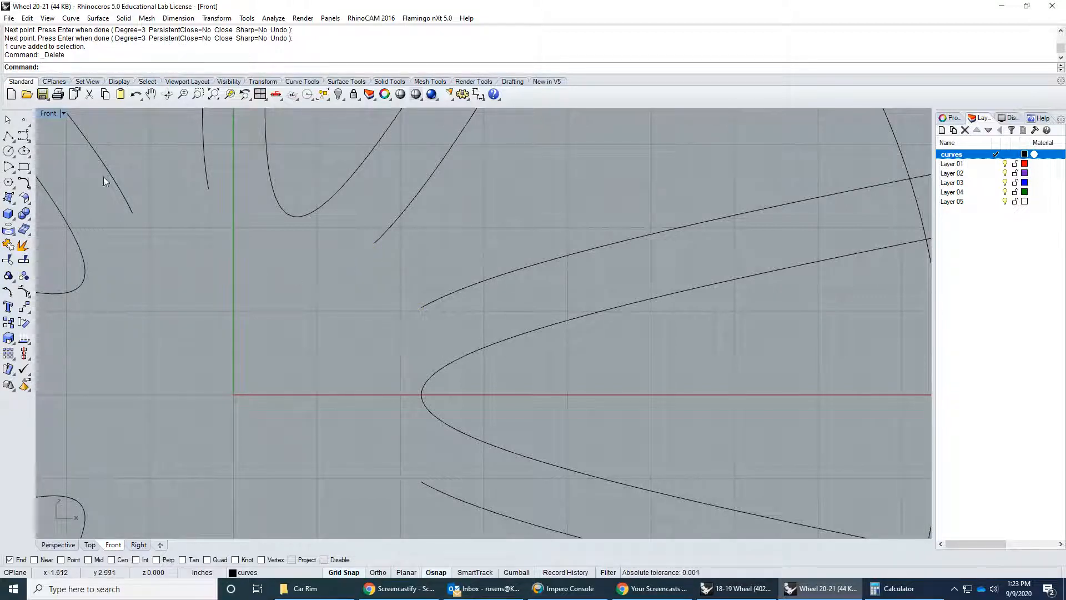
- Draw a circle by diameter between the two facing outer-curve ends, snapping to both endpoints
click(8, 150)
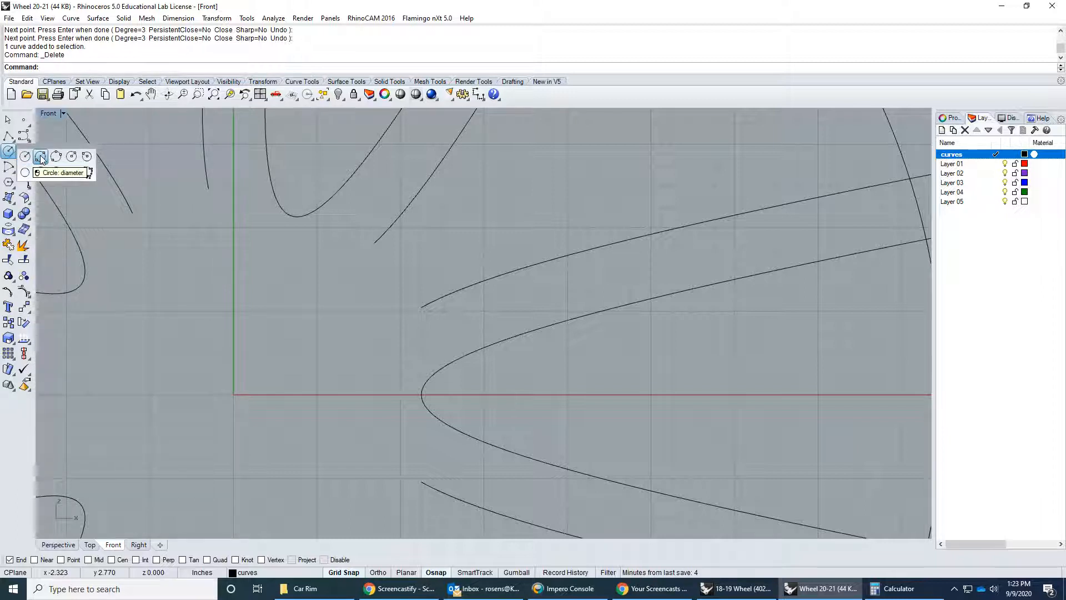
click(41, 157)
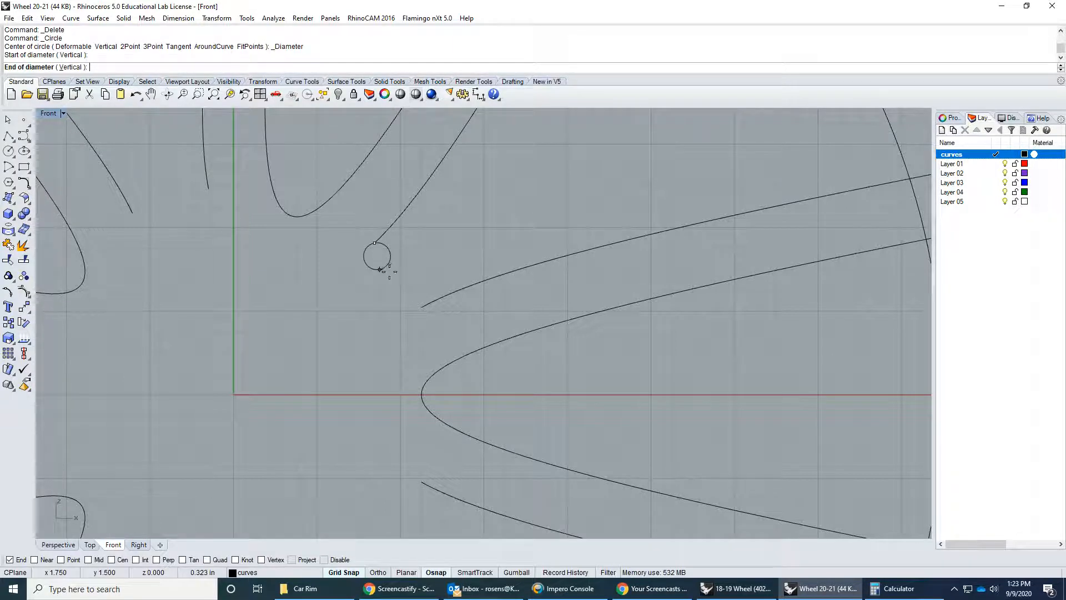
click(421, 307)
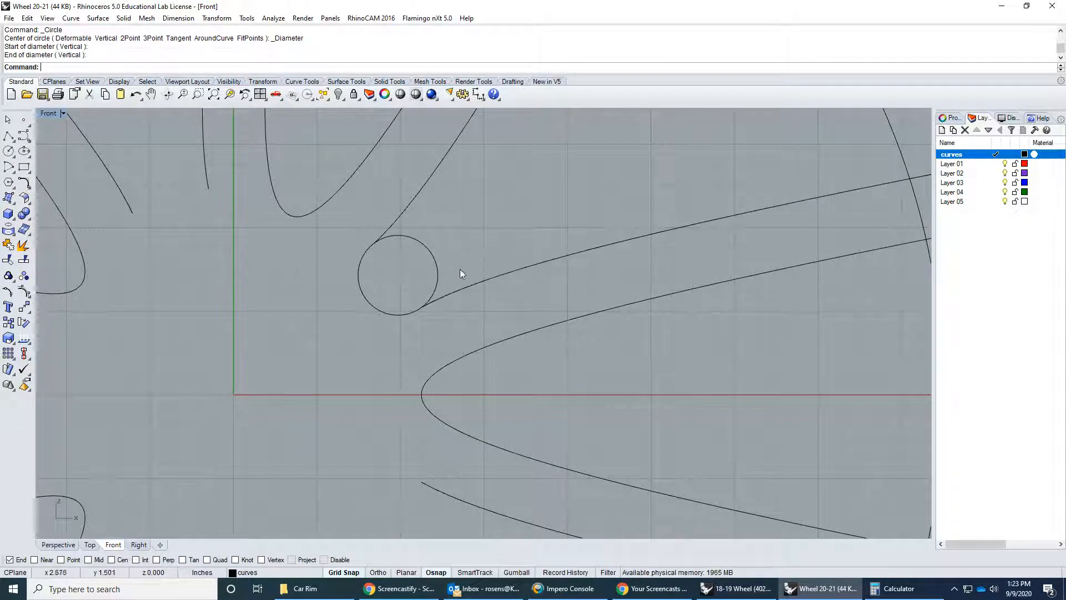
scroll(440, 315, up, 4)
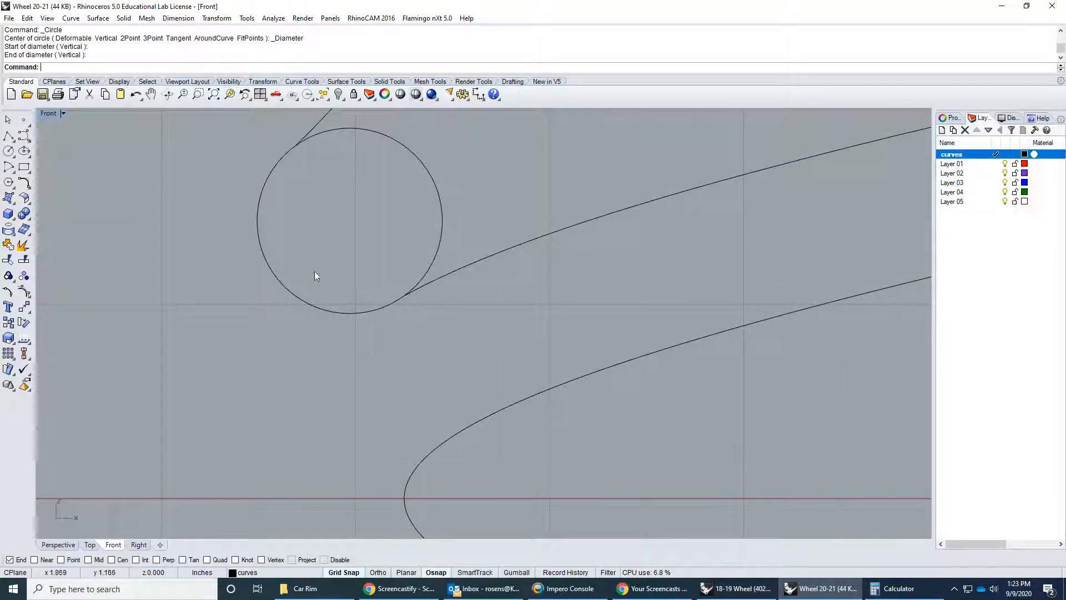
- Trim away the circle's outward-facing portion, using the two neighbouring outer curves as cutting objects
click(13, 263)
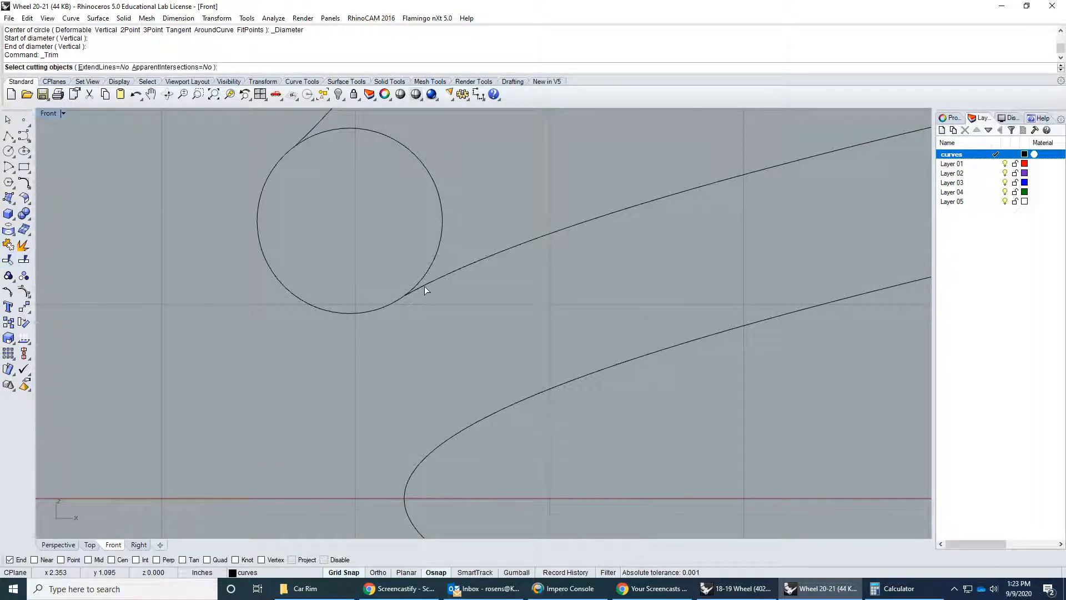
right_drag(363, 228, 298, 355)
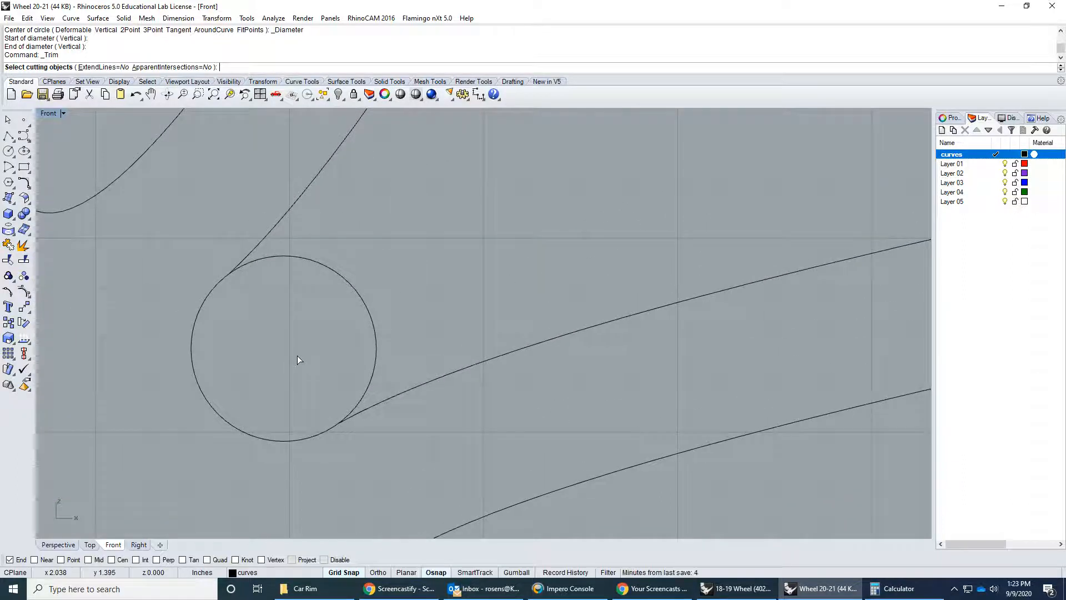
click(268, 227)
click(410, 388)
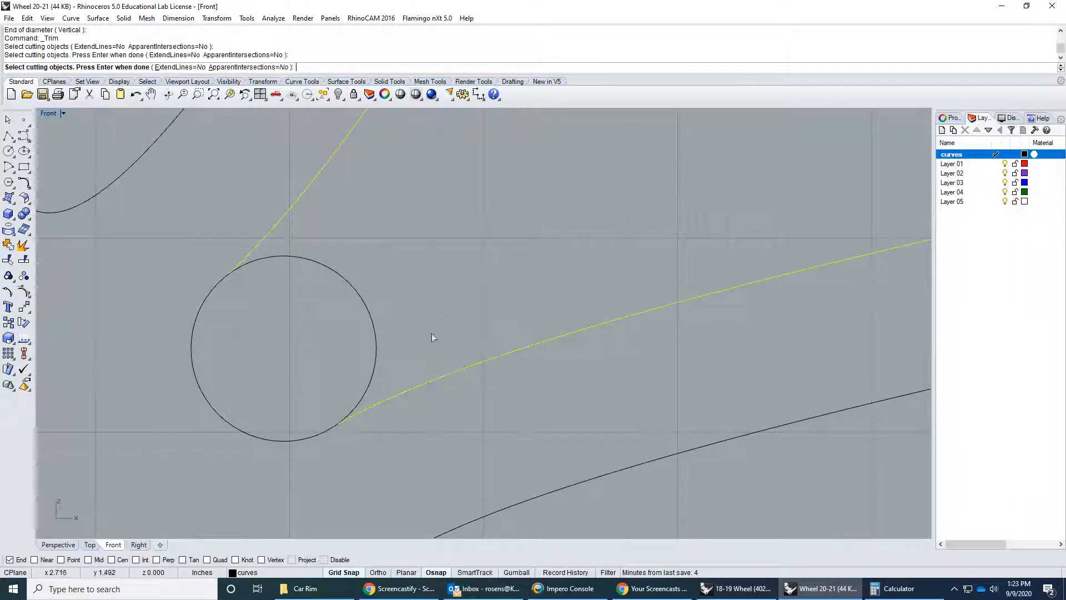
key(Return)
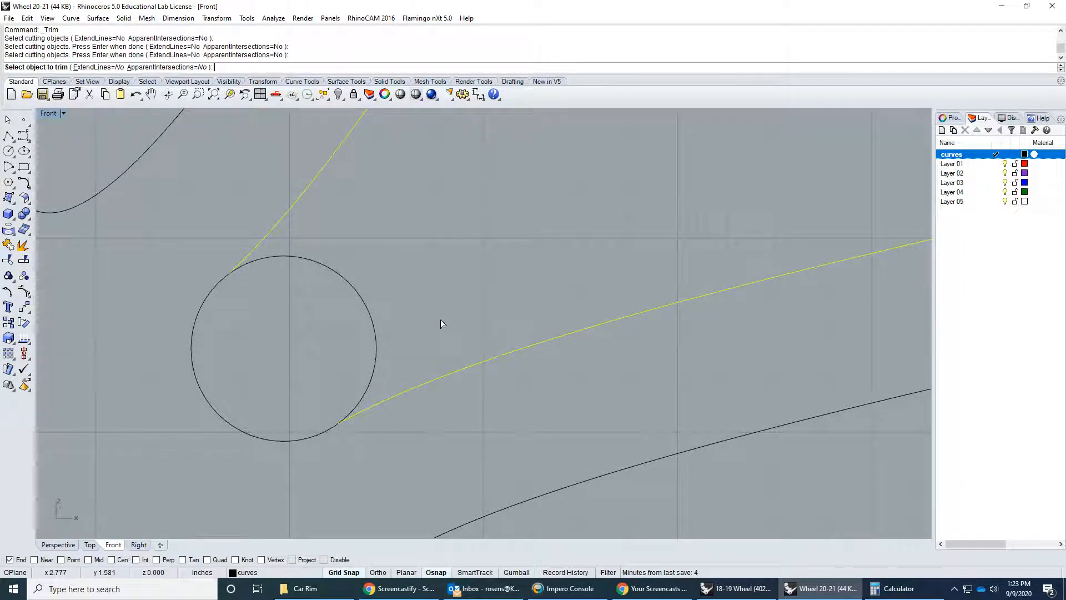
click(354, 293)
key(Return)
- Inspect the joint between arc and outer curve, and delete the remaining arc
scroll(336, 423, up, 5)
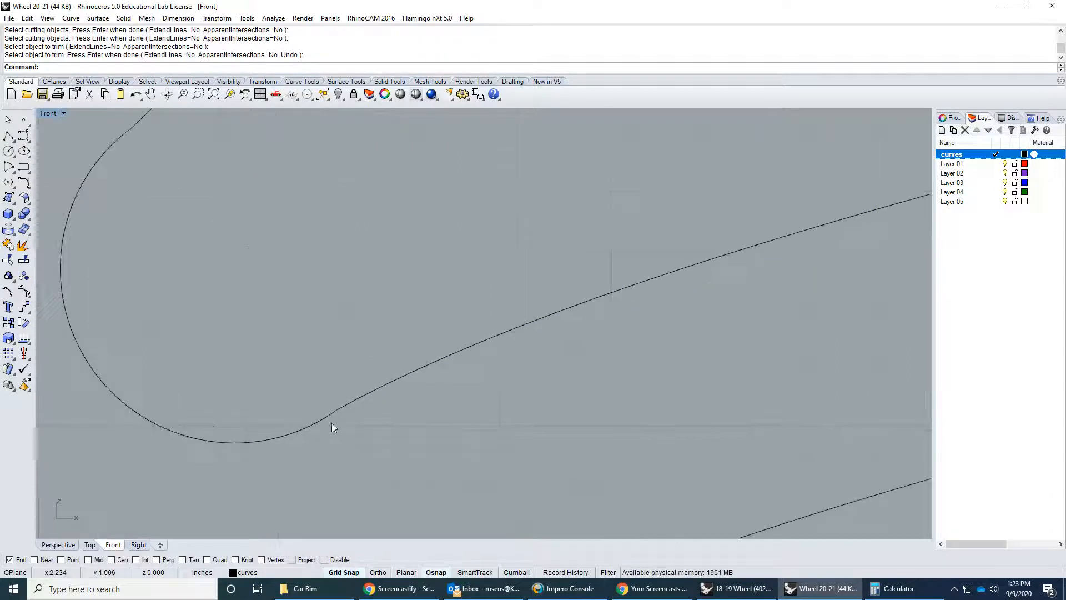
scroll(336, 411, up, 3)
scroll(370, 366, down, 6)
click(313, 378)
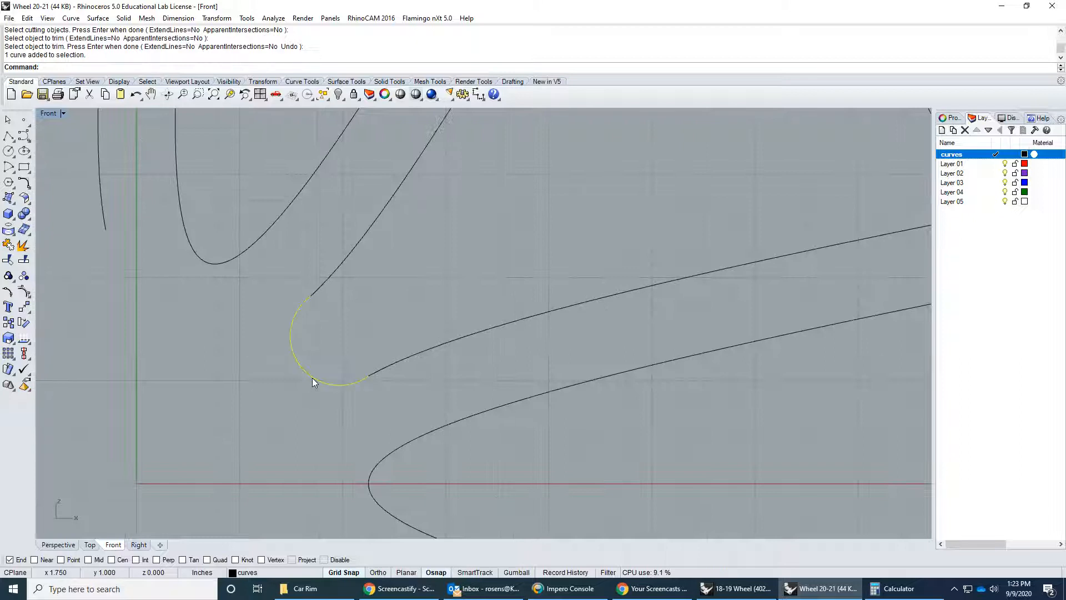
key(Delete)
- Try a quick curve blend between the two neighbouring outer curves beside the upper-right spoke opening, and undo it
scroll(333, 339, down, 5)
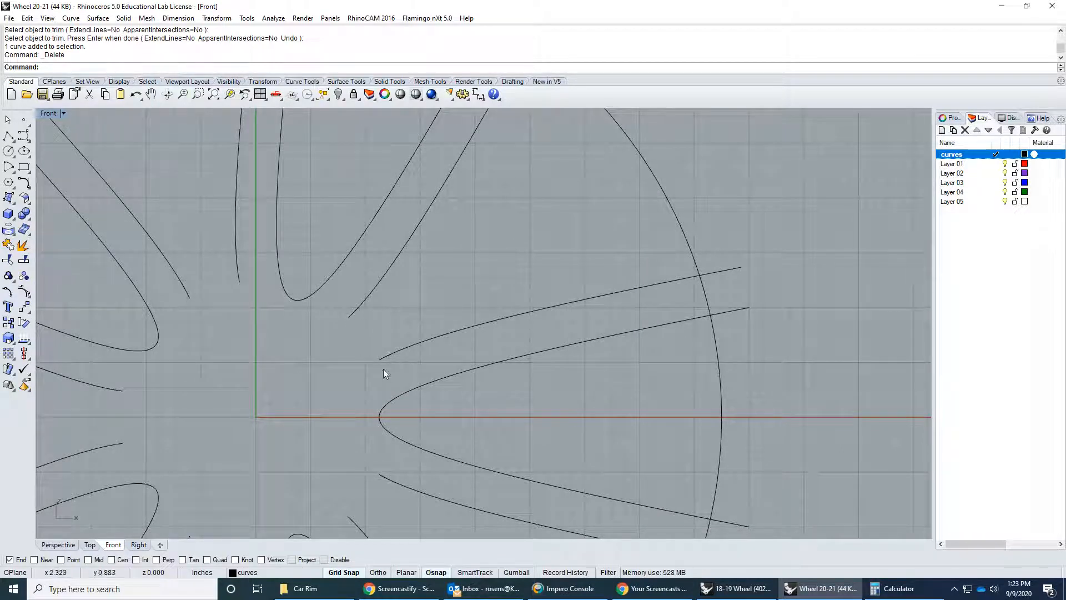
click(72, 18)
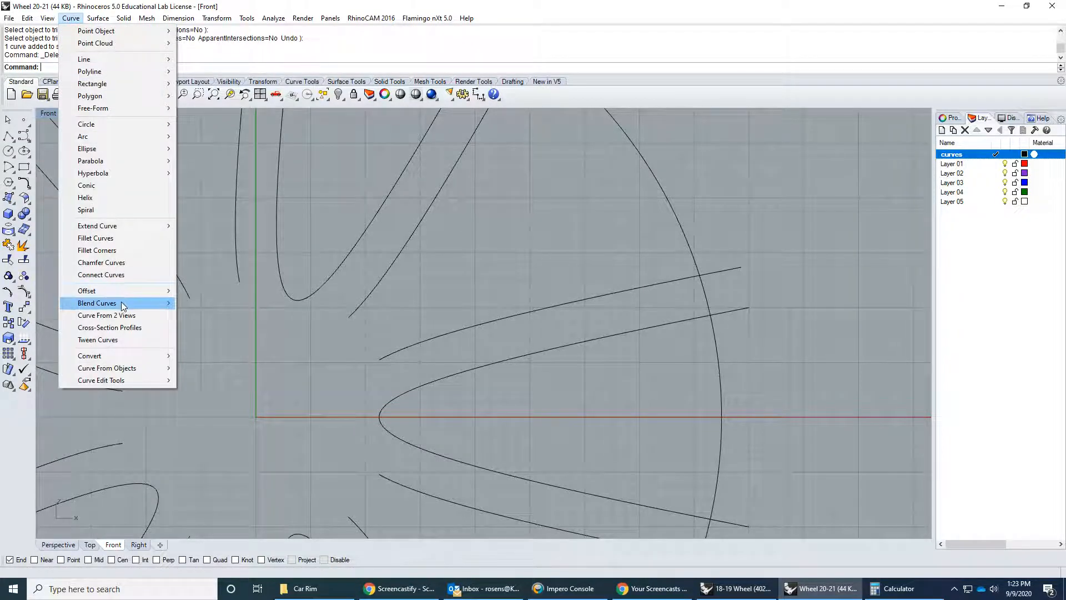
mouse_move(124, 306)
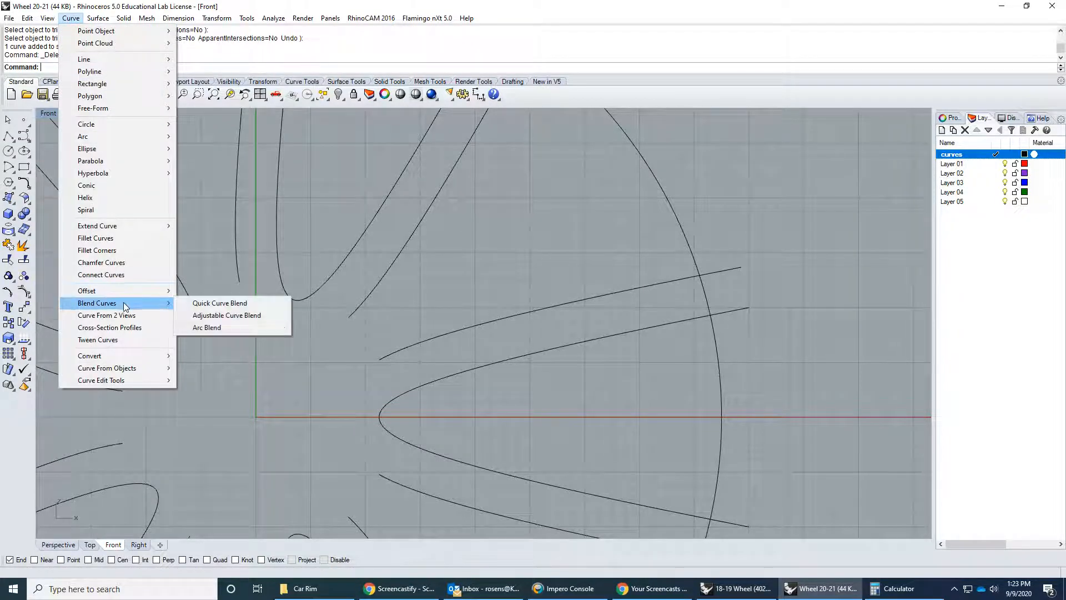
click(207, 305)
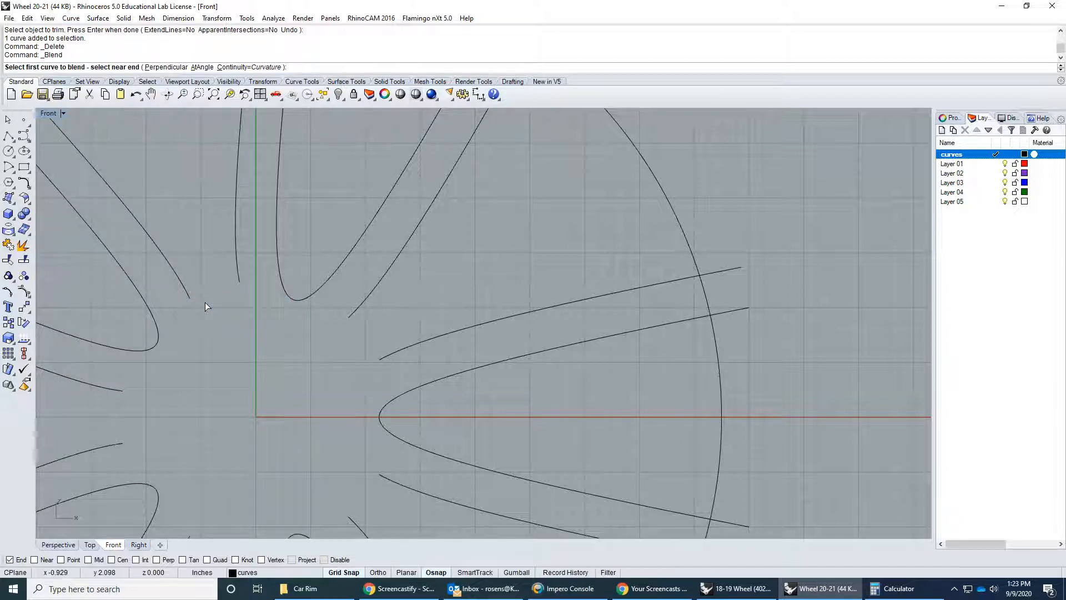
click(71, 18)
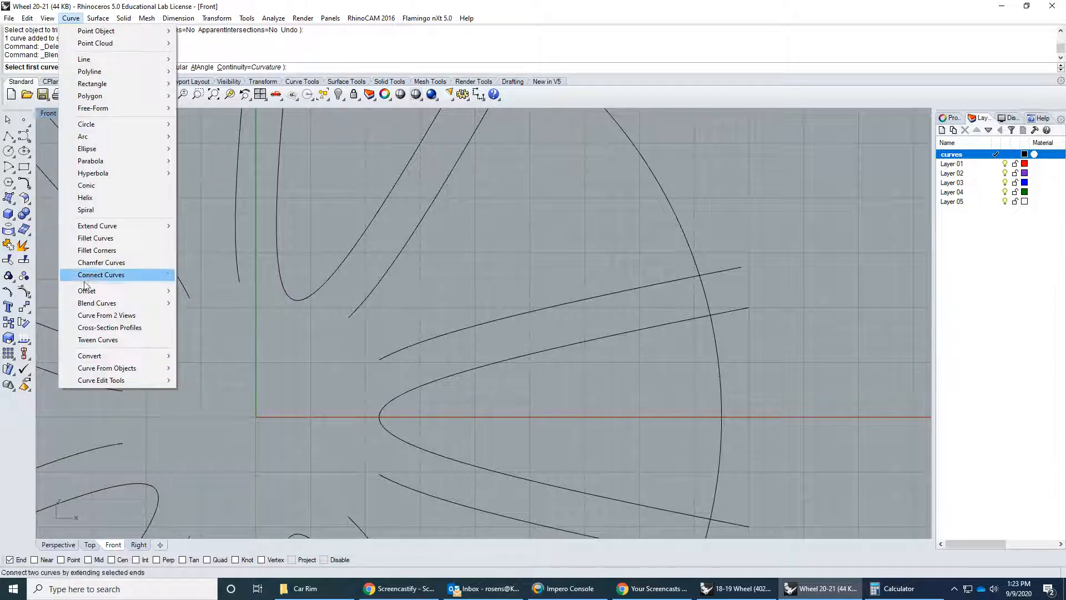
mouse_move(98, 302)
click(200, 305)
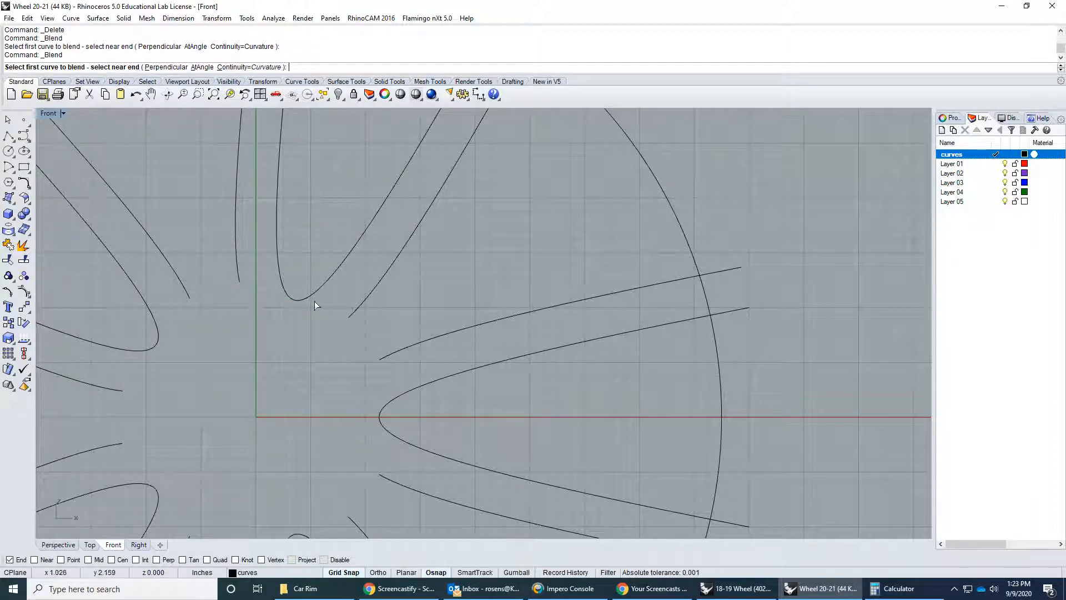
right_drag(381, 297, 346, 380)
right_drag(528, 122, 492, 191)
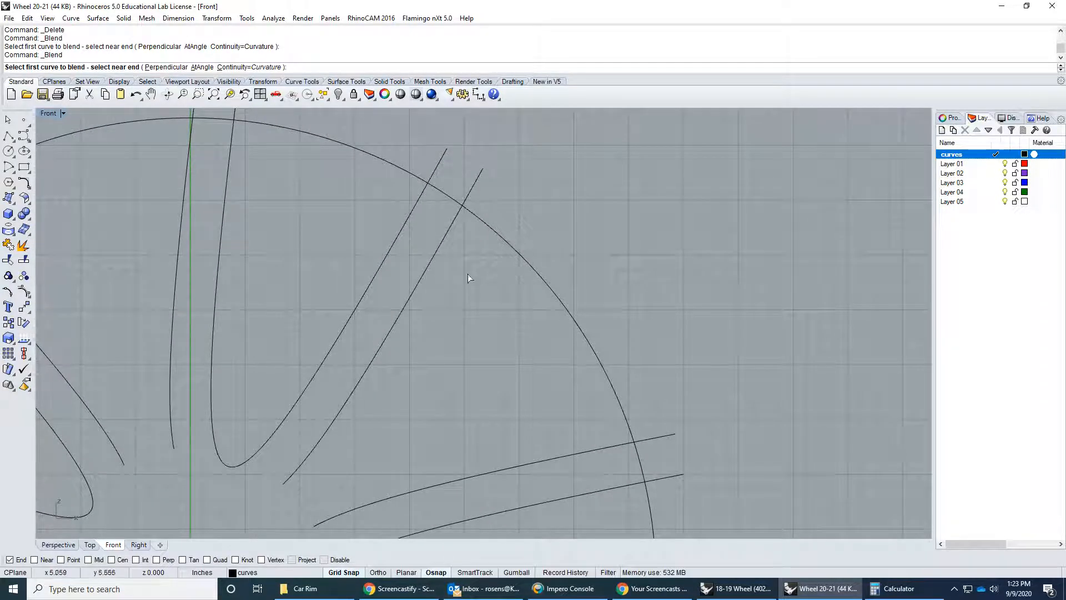
key(Left)
key(Down)
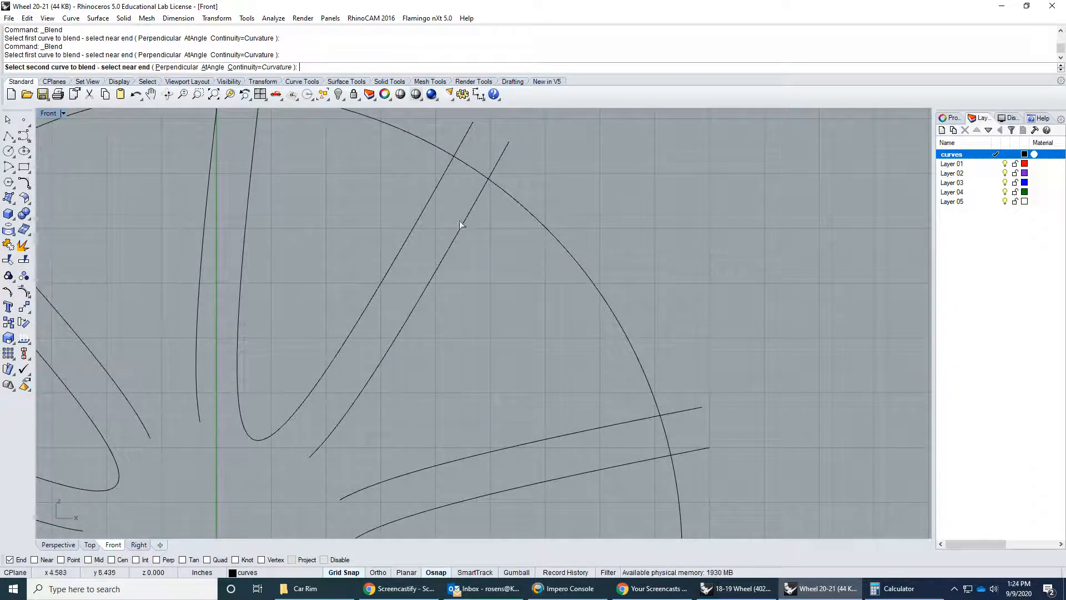
click(357, 495)
click(487, 186)
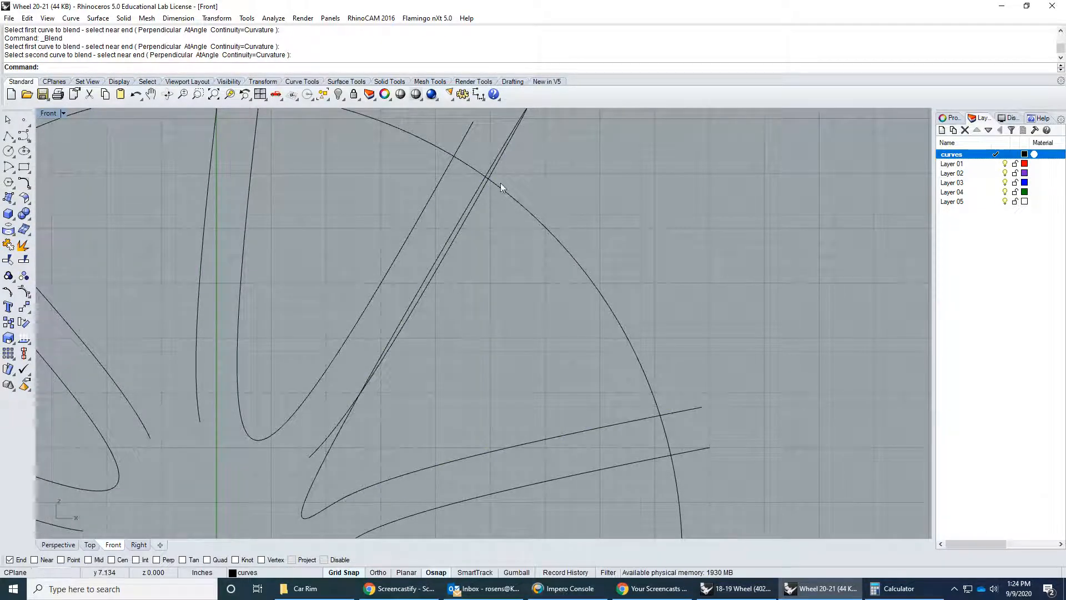
click(135, 94)
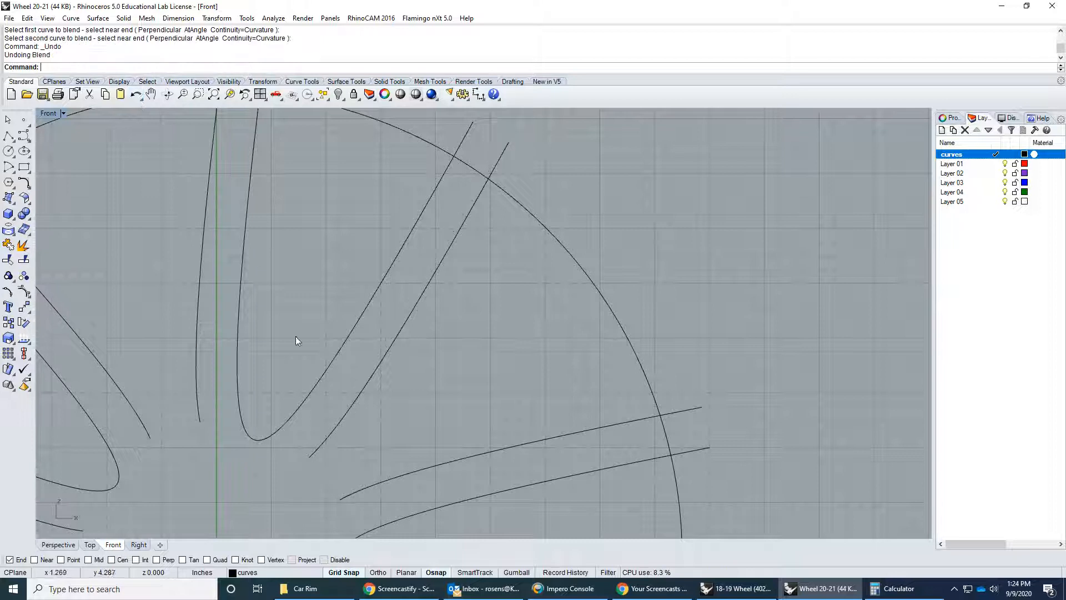
- Quick-blend the two facing inner ends of the neighbouring outer curves with curvature continuity, and delete the resulting blend
right_click(368, 444)
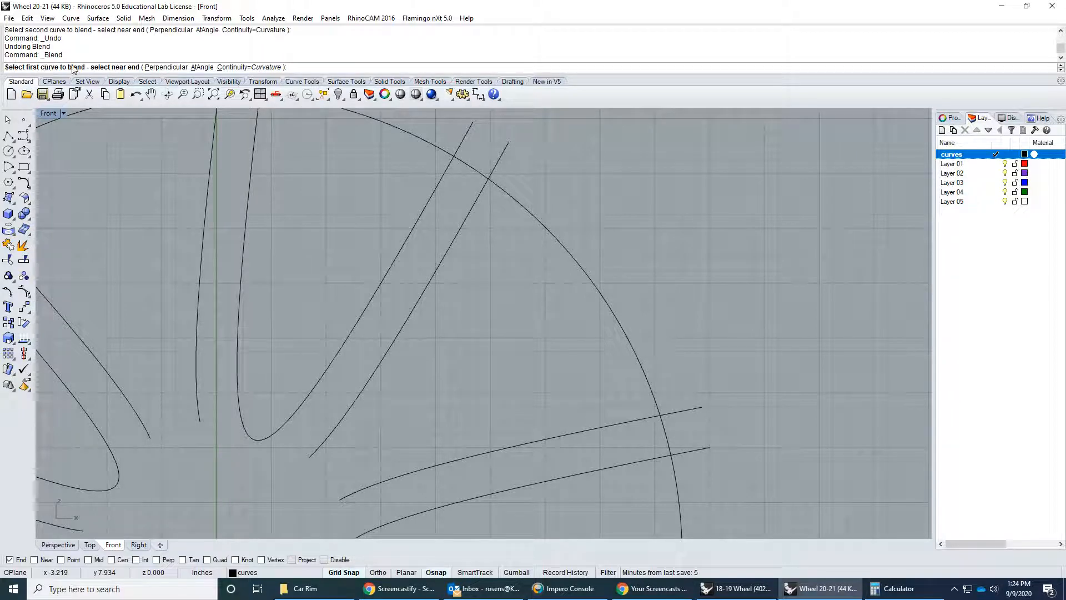
click(318, 448)
right_drag(329, 467, 354, 415)
click(381, 443)
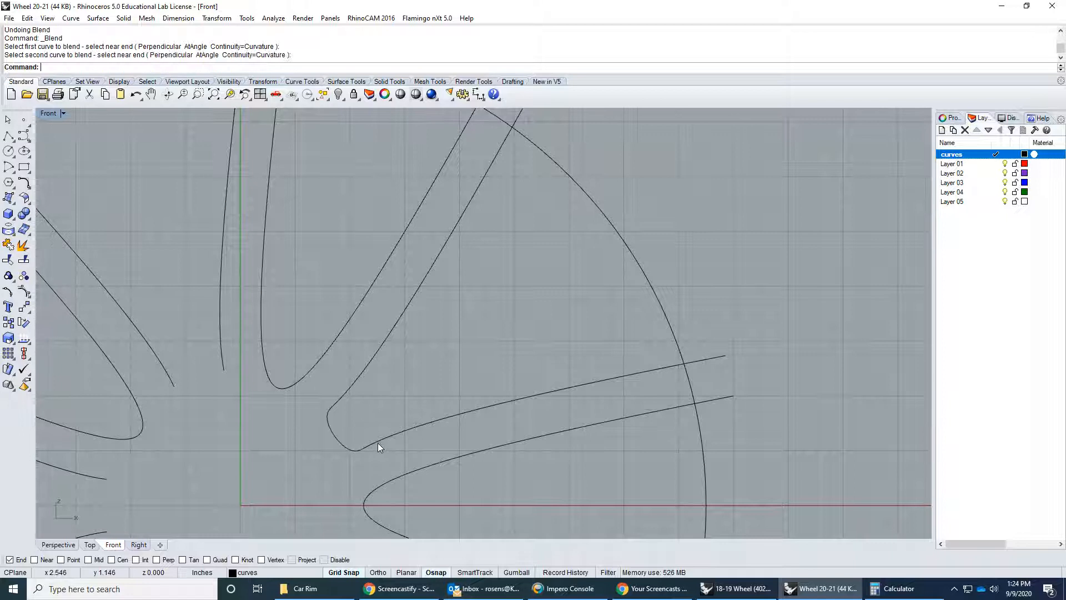
click(335, 438)
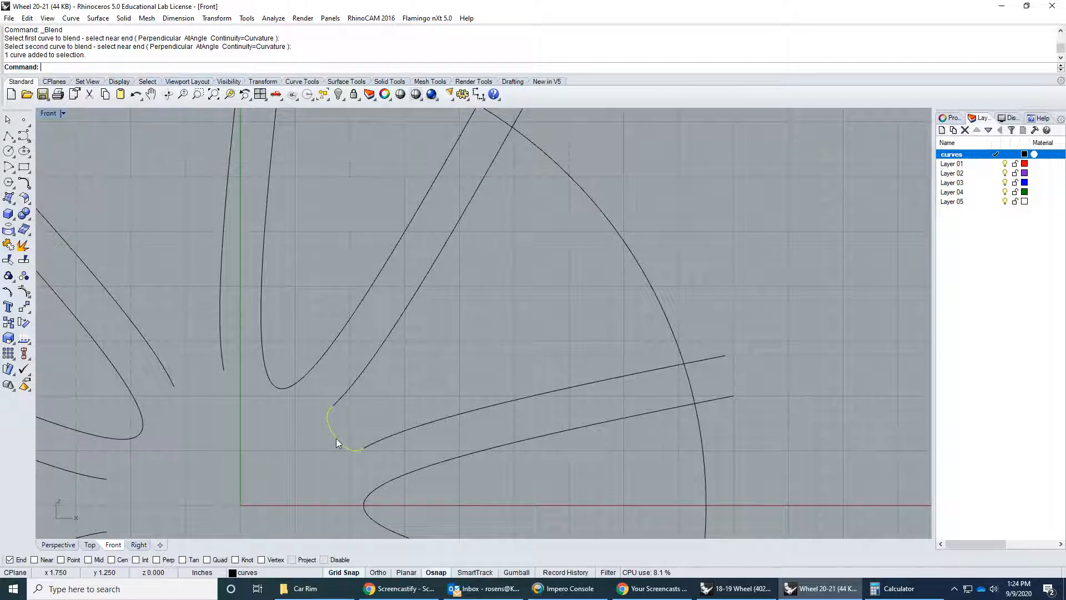
key(Delete)
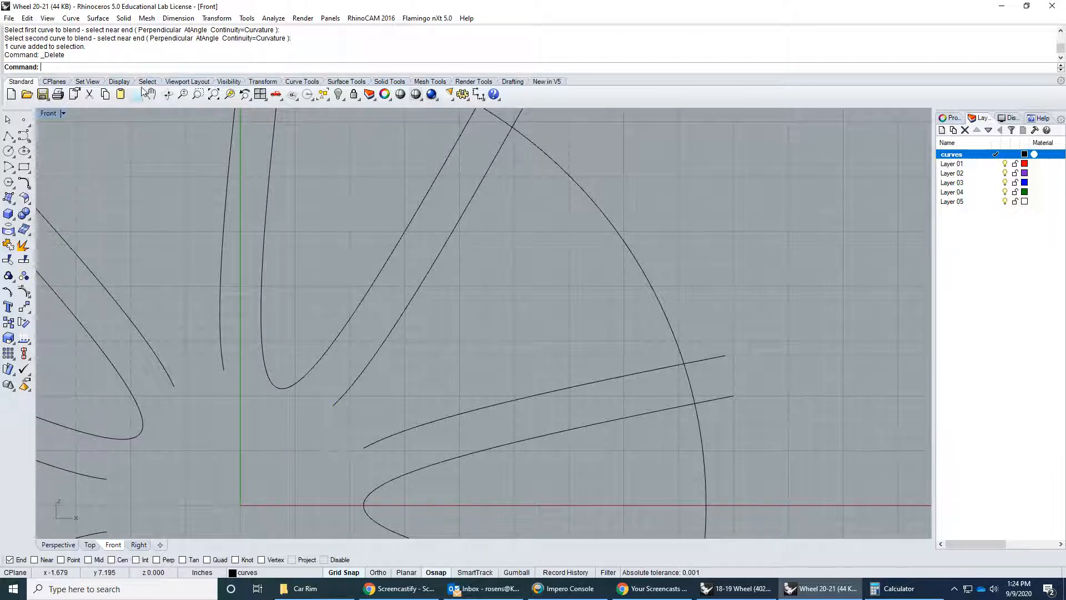
- Set up an adjustable curve blend between the same two outer-curve ends, with curvature continuity at both ends
click(71, 18)
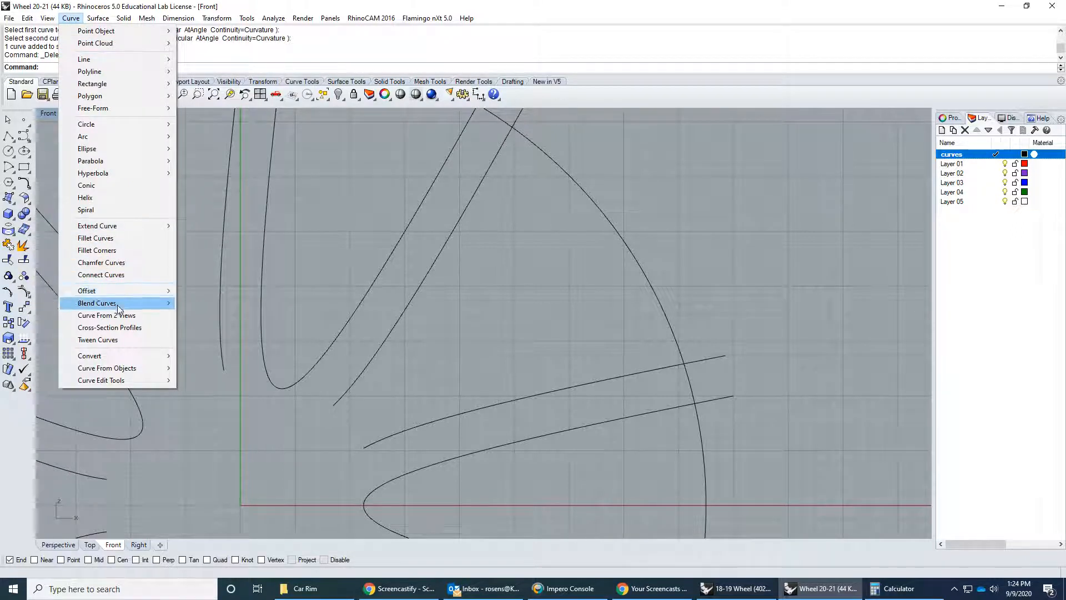
mouse_move(117, 306)
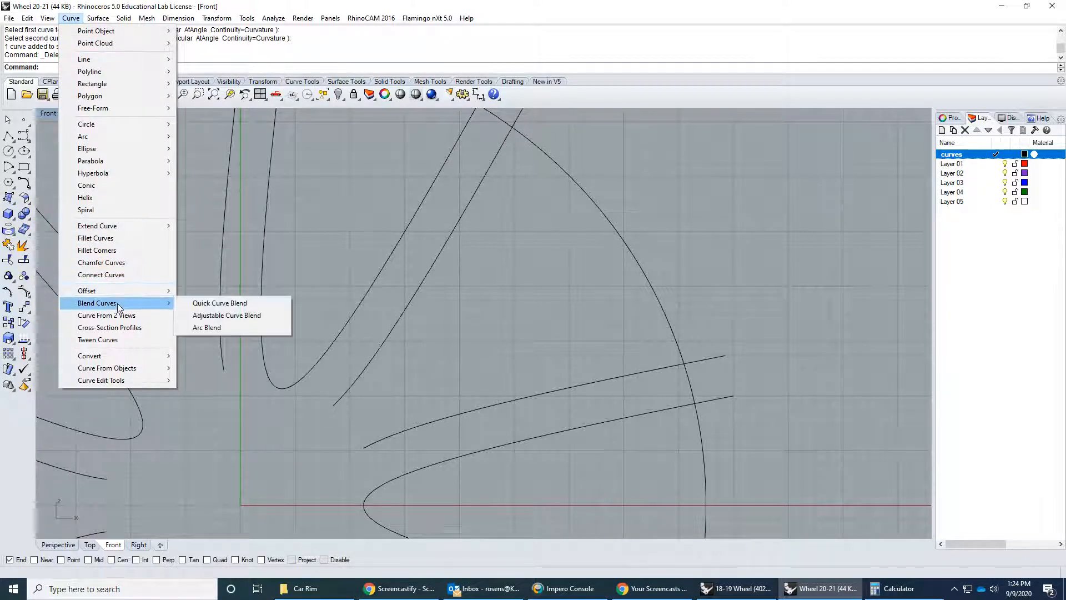
click(227, 316)
click(338, 401)
click(369, 444)
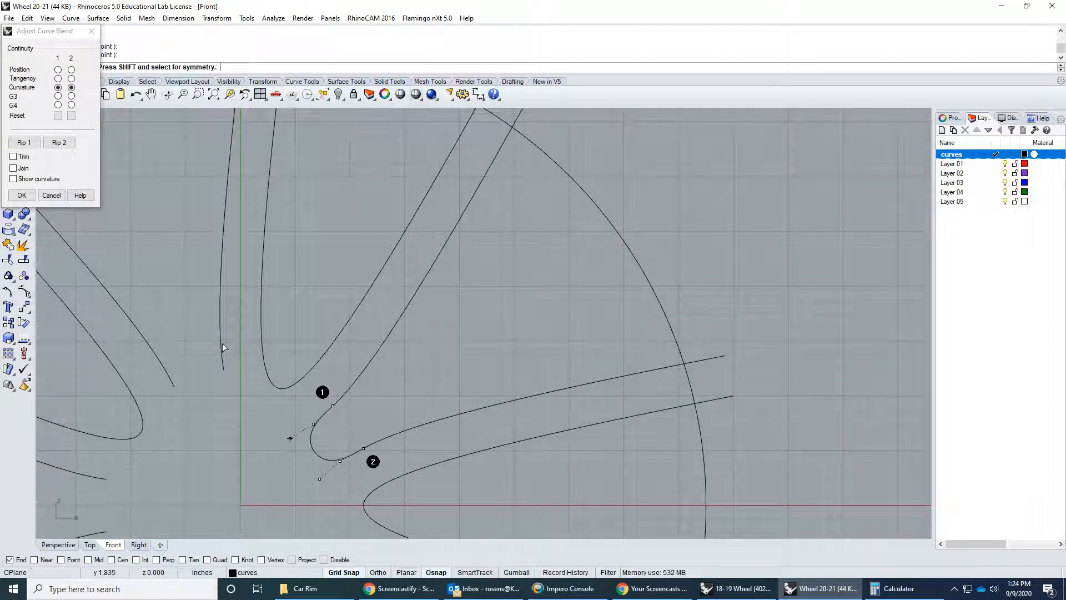
- Extend both end handles of the adjustable blend inward to deepen its curve toward the hub, and accept it
click(290, 439)
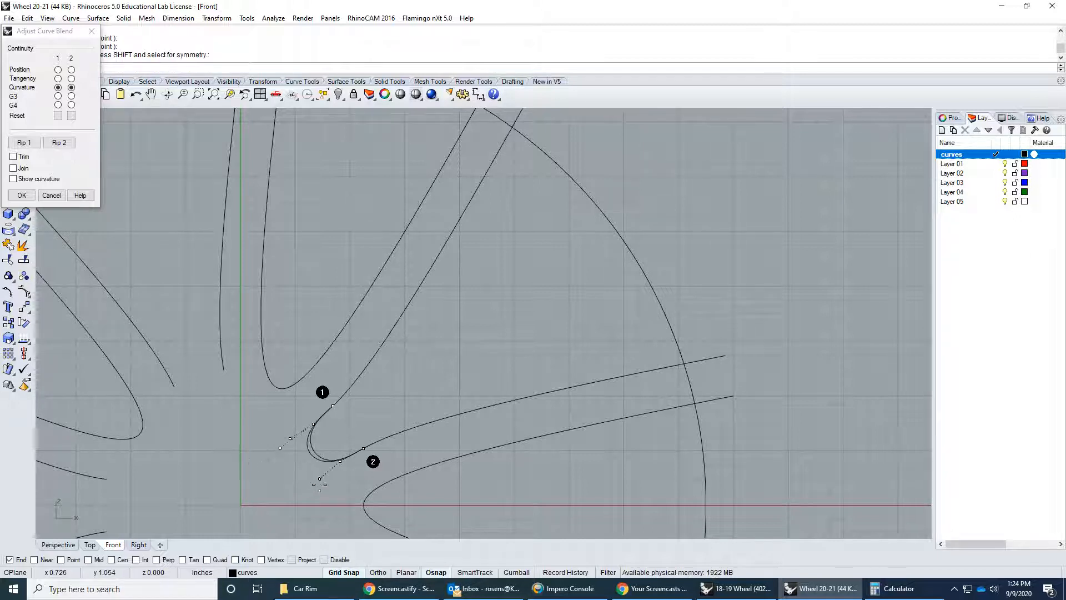
click(260, 466)
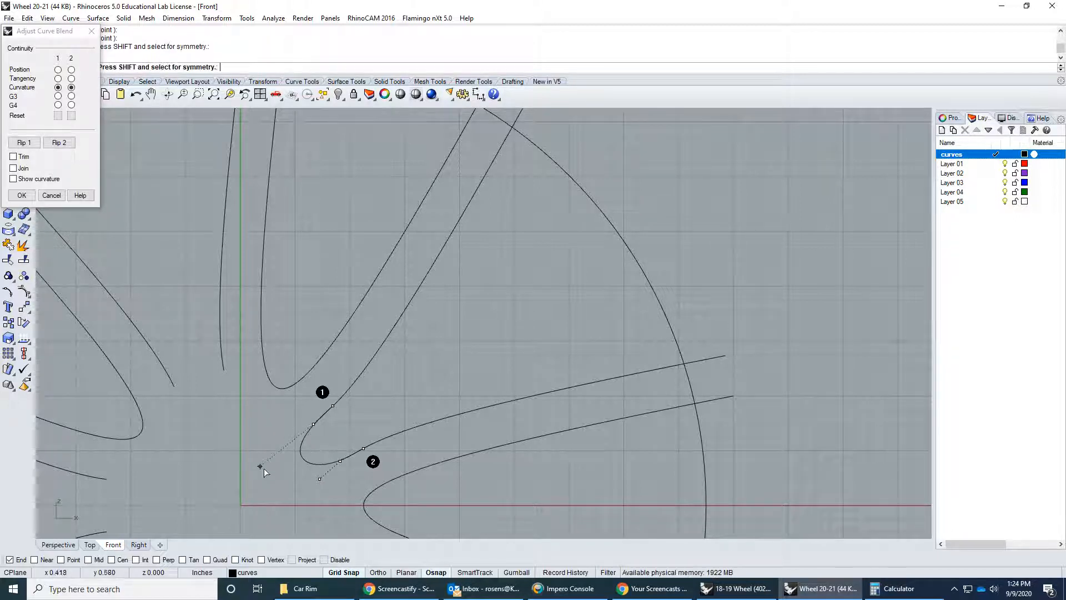
click(319, 478)
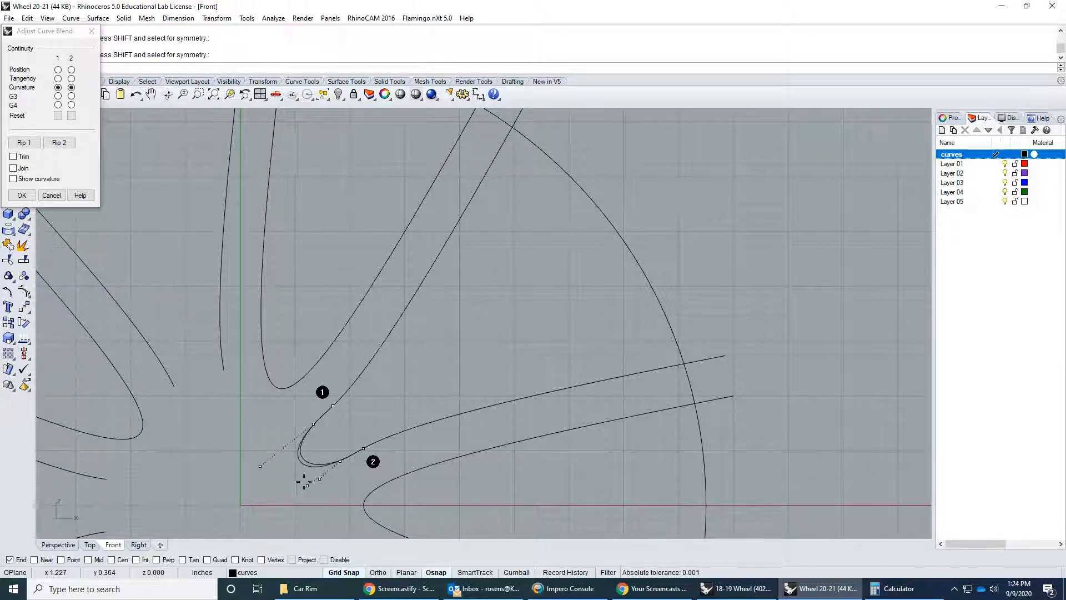
click(307, 485)
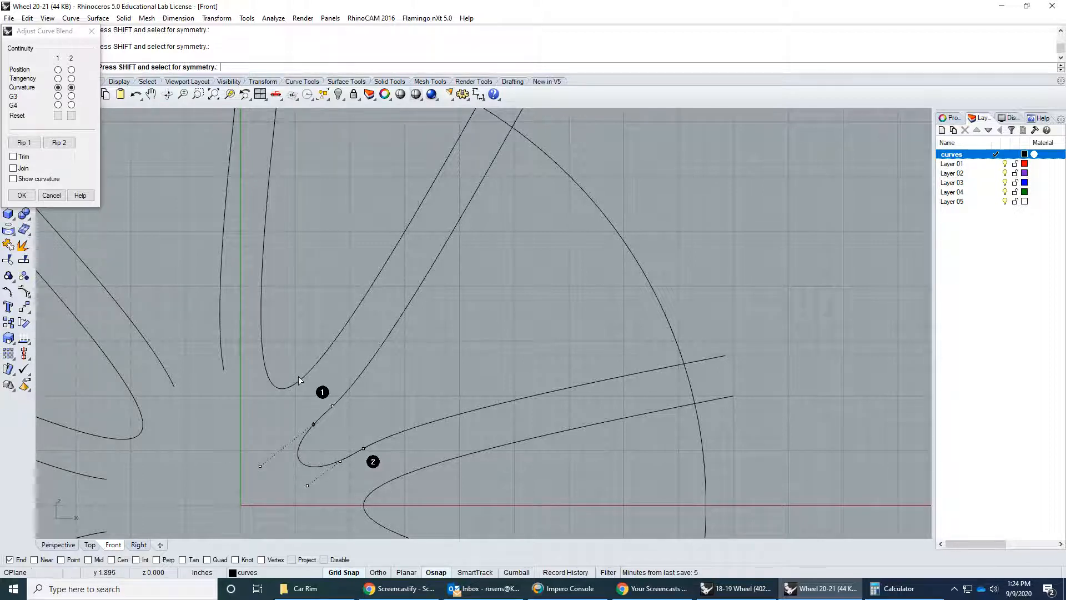
click(23, 196)
- Inspect the adjusted blend where it meets the outer curves, and undo it
scroll(338, 442, up, 12)
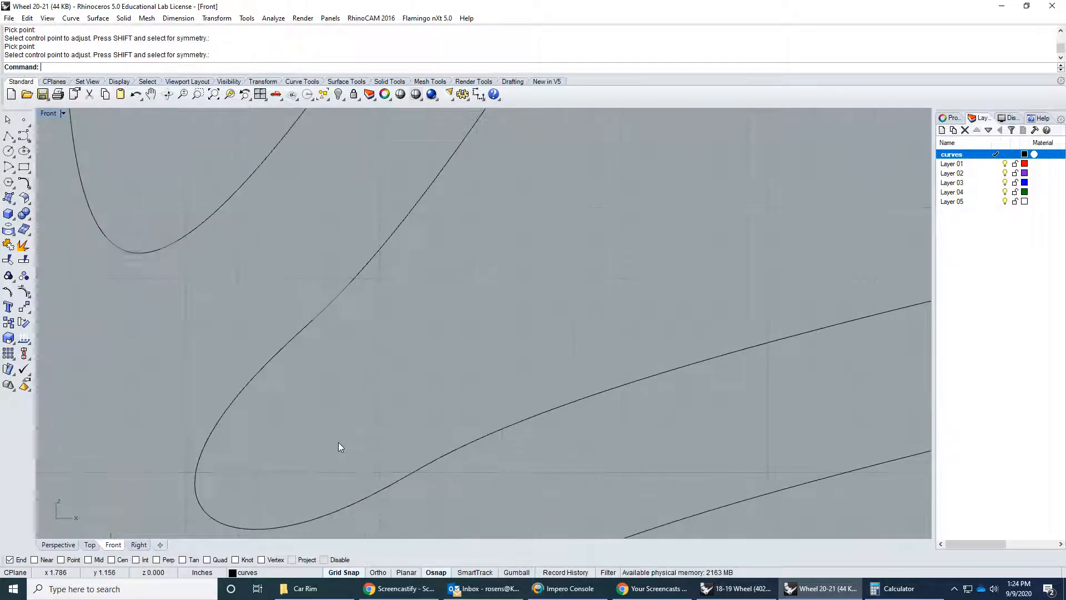
scroll(399, 444, down, 5)
right_drag(396, 434, 446, 390)
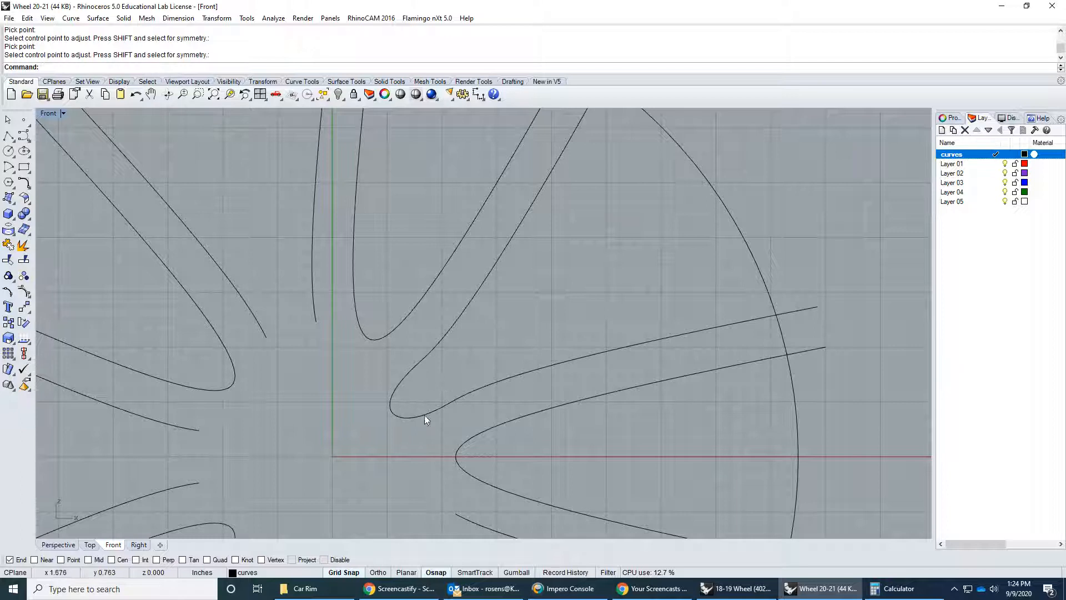
click(135, 96)
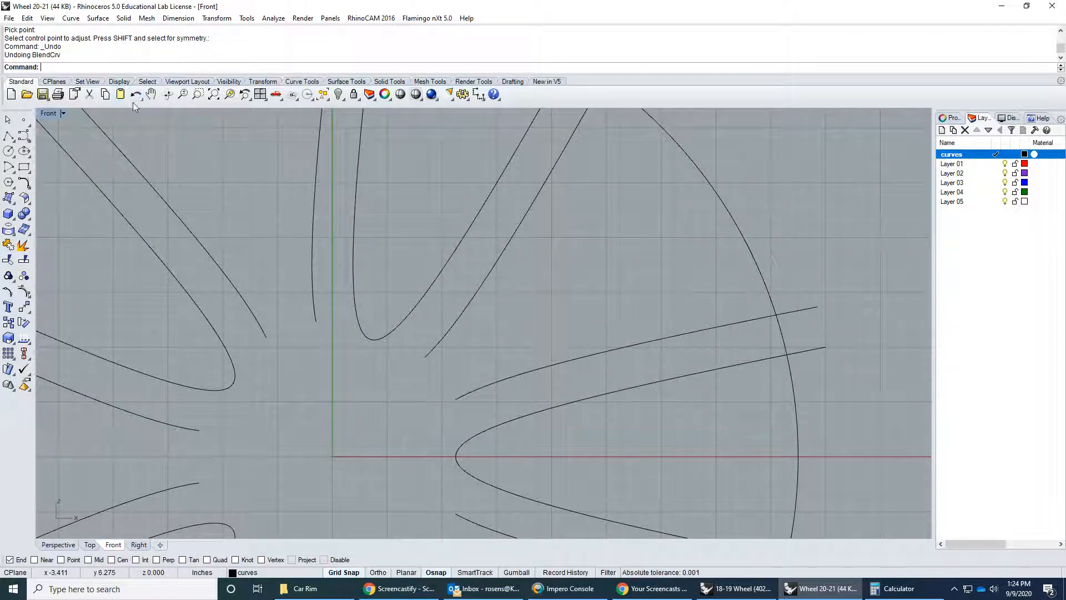
- Join the two facing inner ends of the neighbouring outer curves with a quick curve blend, using curvature continuity
click(71, 19)
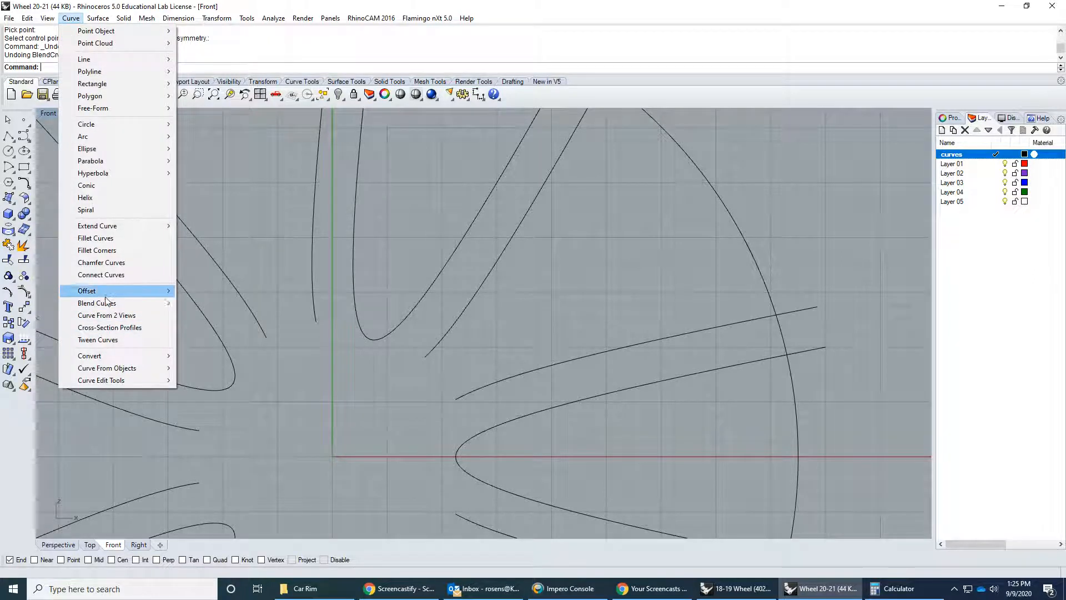
mouse_move(107, 303)
click(228, 303)
click(430, 355)
click(461, 395)
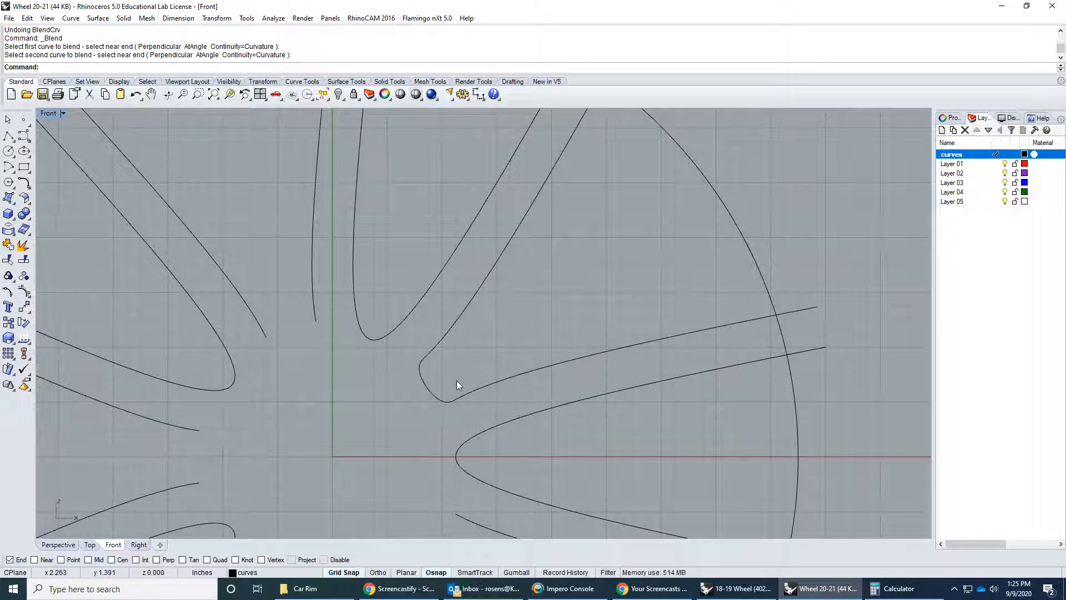
- Quick-blend the next two pairs of facing outer-curve ends counterclockwise around the hub, and undo both blends
scroll(461, 339, down, 2)
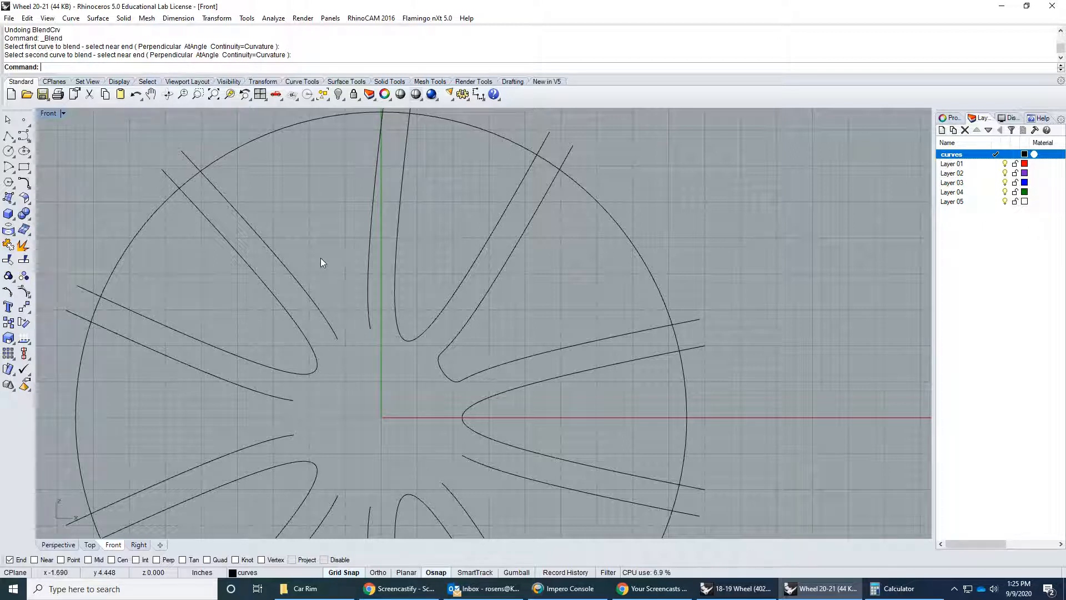
key(Return)
click(330, 336)
click(369, 325)
key(Return)
click(291, 400)
click(292, 432)
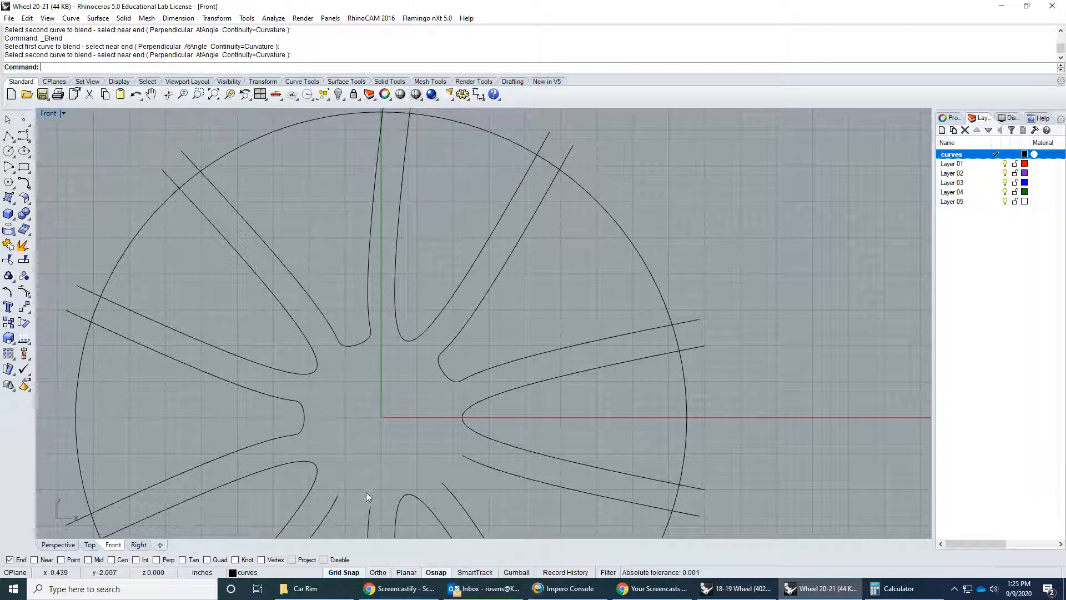
click(136, 94)
click(137, 95)
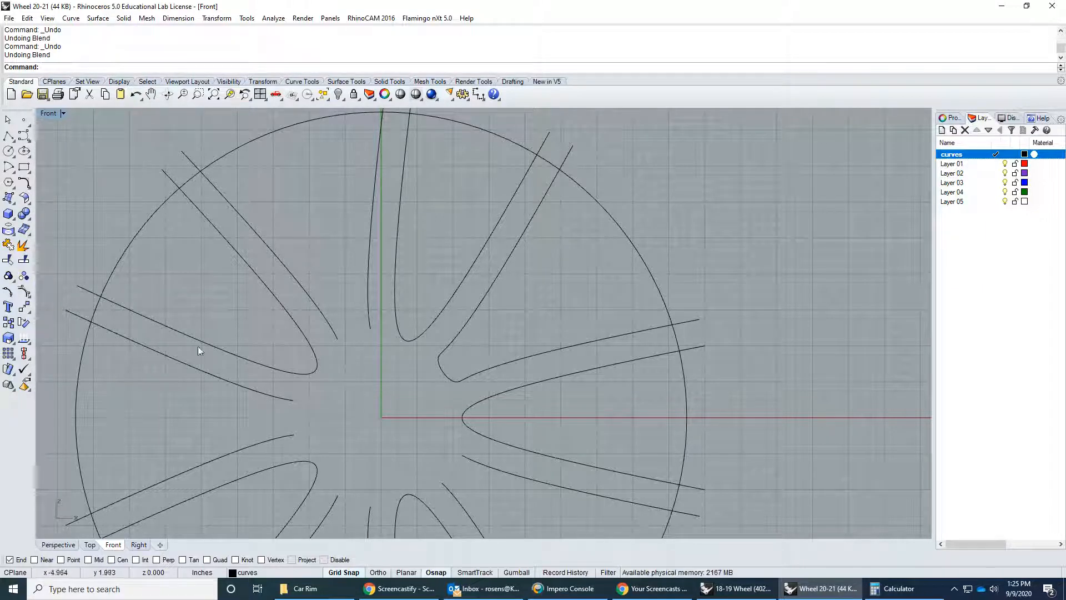
- Polar-array the hub-side blend curve around the wheel's centre at the origin, with 5 items filling 360 degrees
click(25, 309)
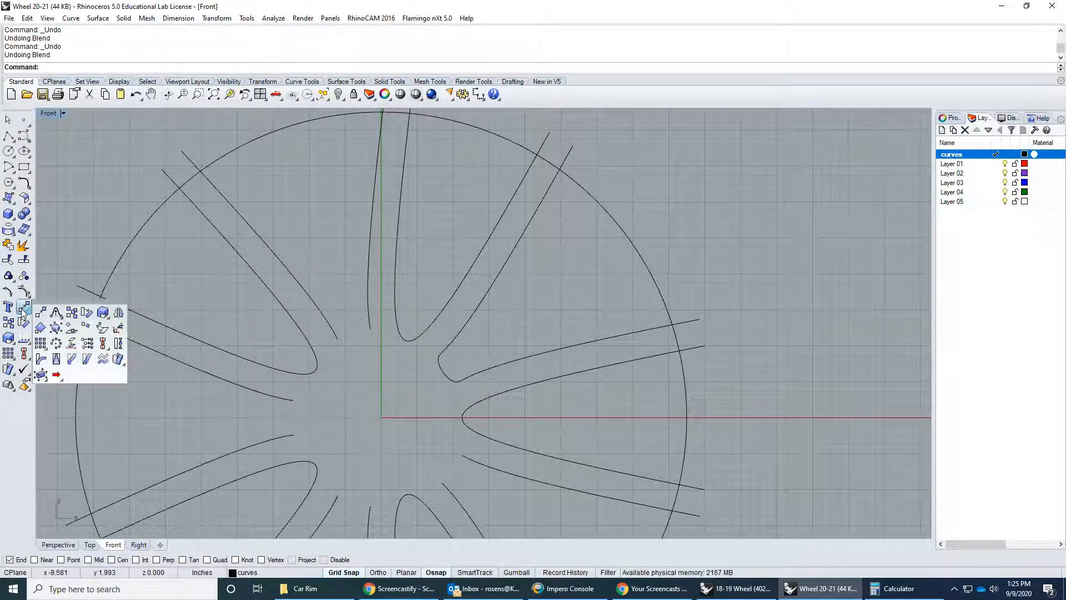
click(59, 345)
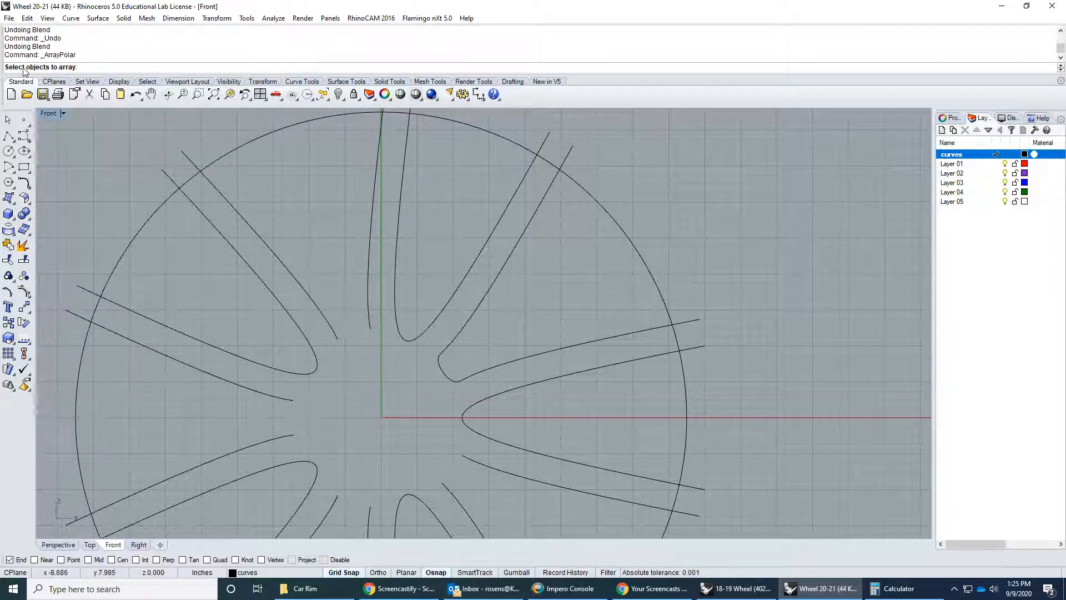
click(442, 372)
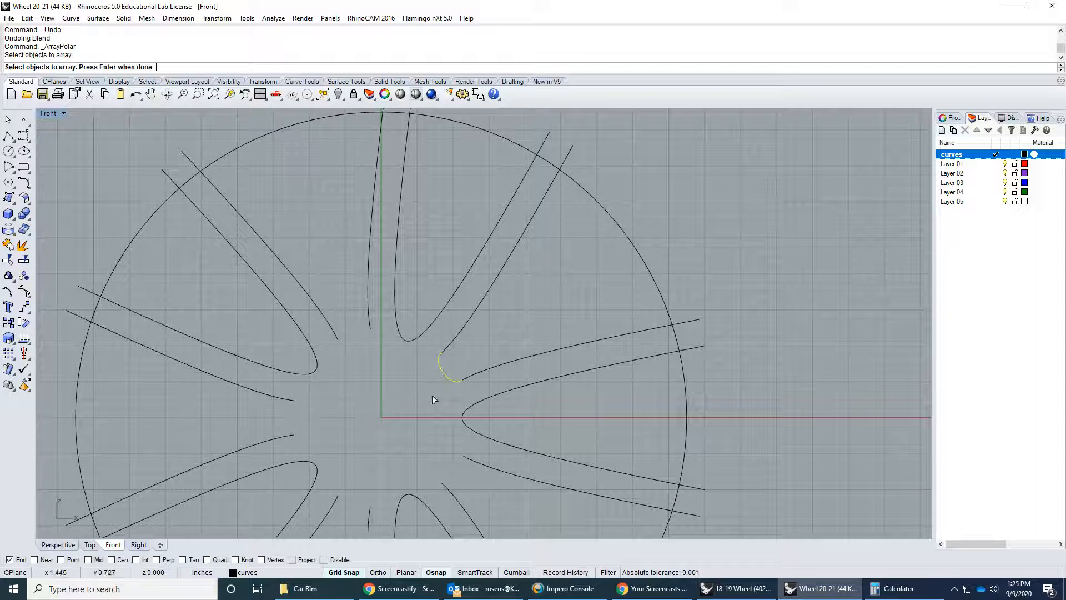
key(Return)
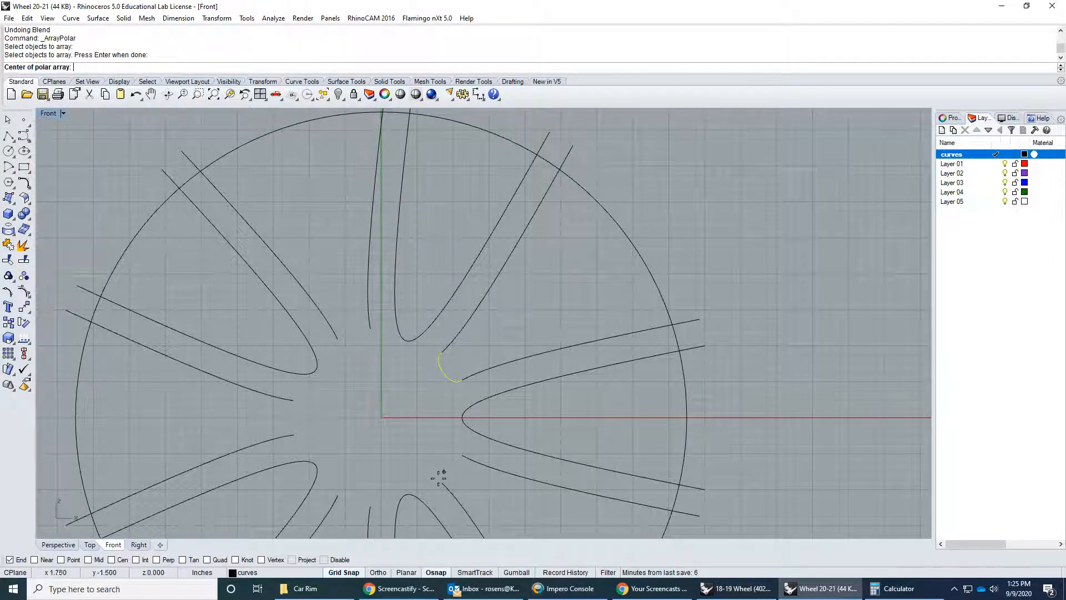
click(381, 417)
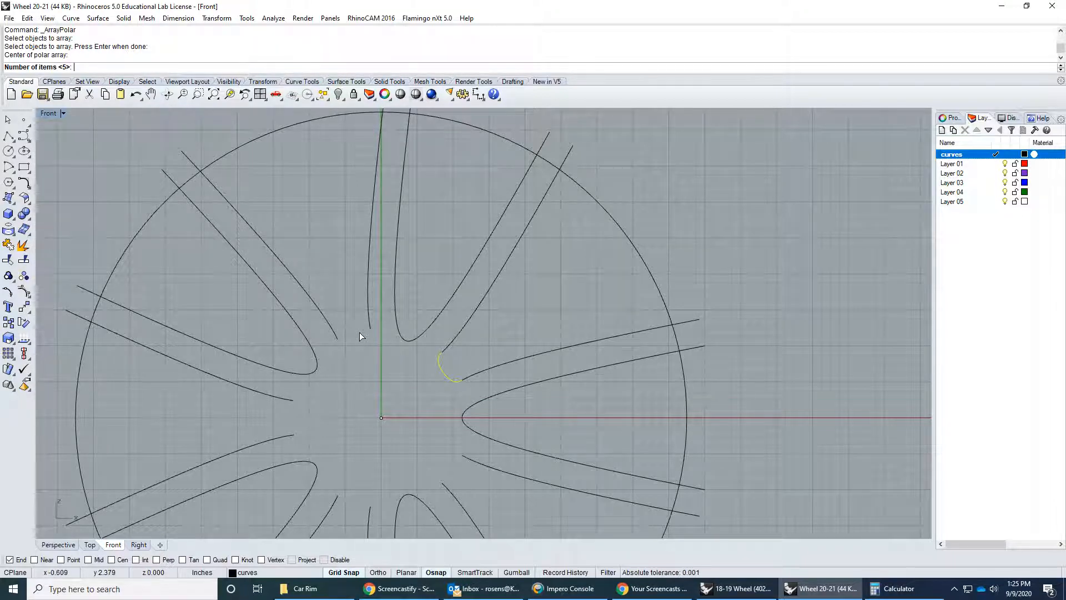
key(Return)
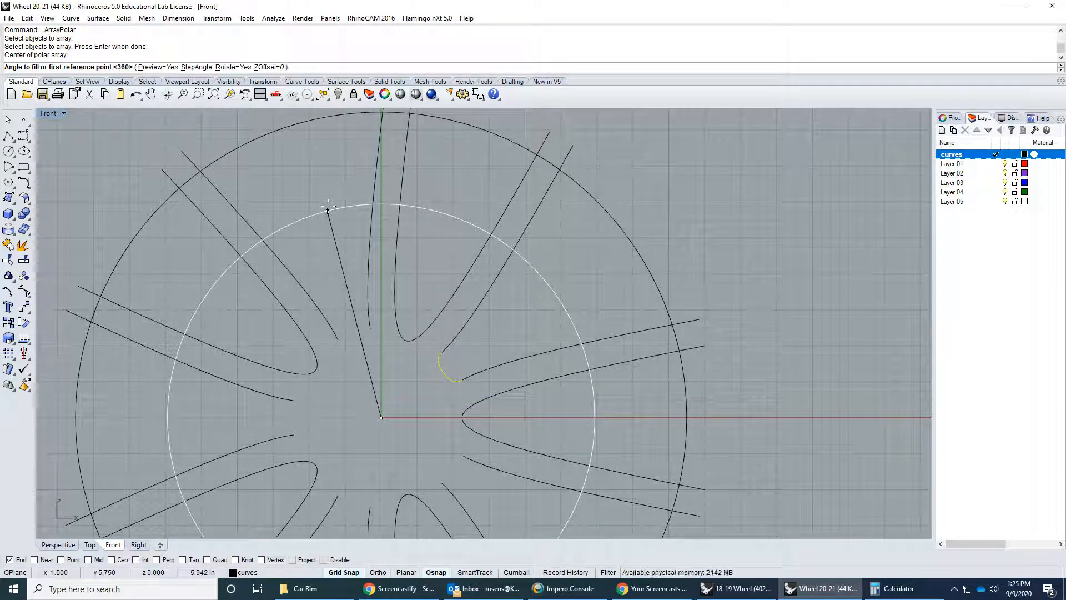
key(Return)
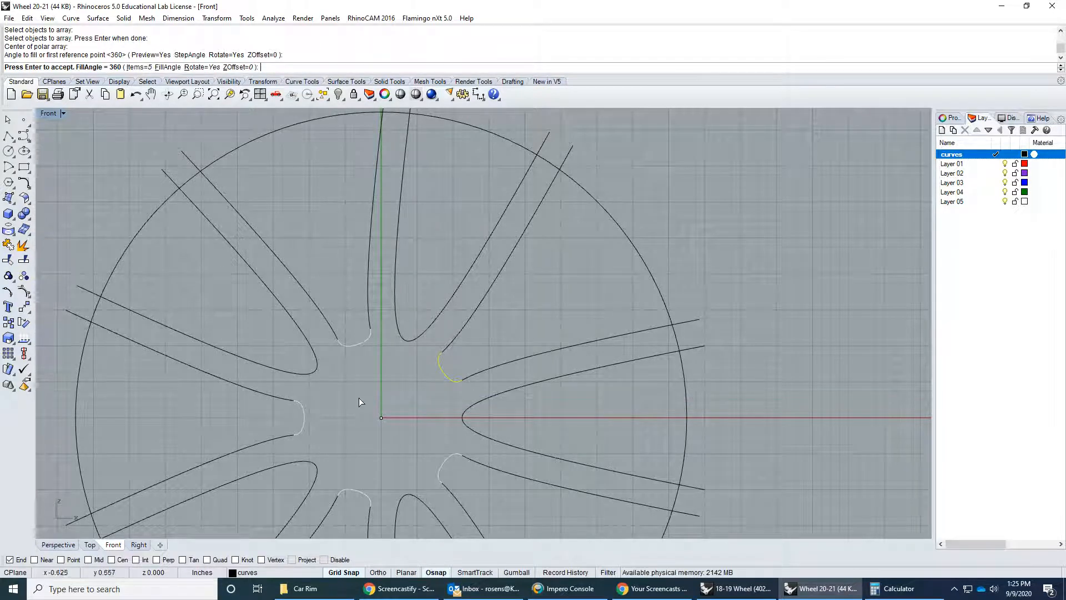
key(Return)
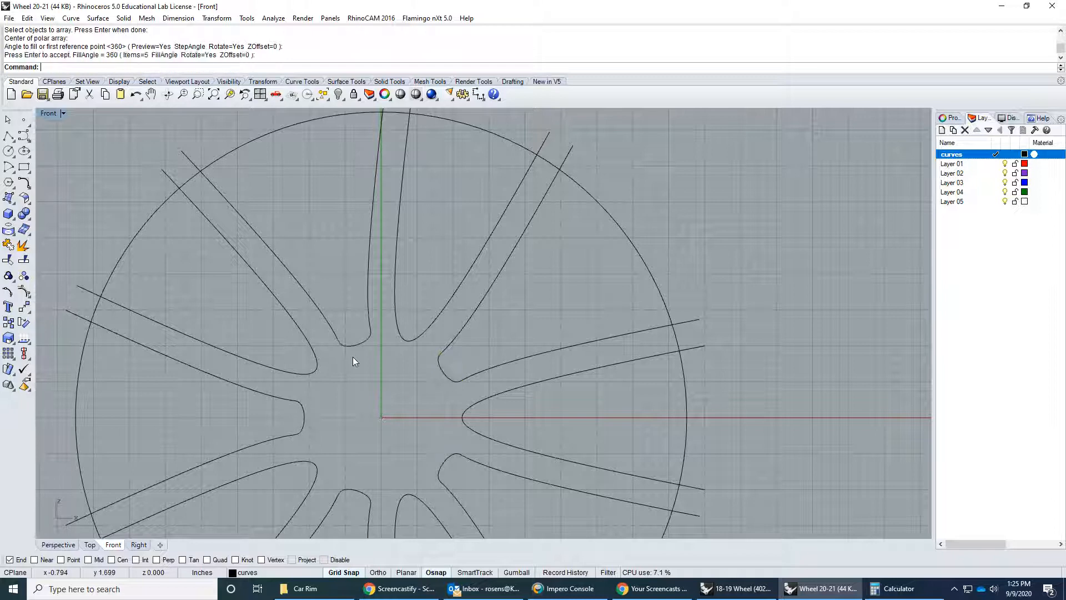
- Select the arrayed blends and their adjoining outer spoke curves one by one to check whether they are separate segments
scroll(352, 356, down, 5)
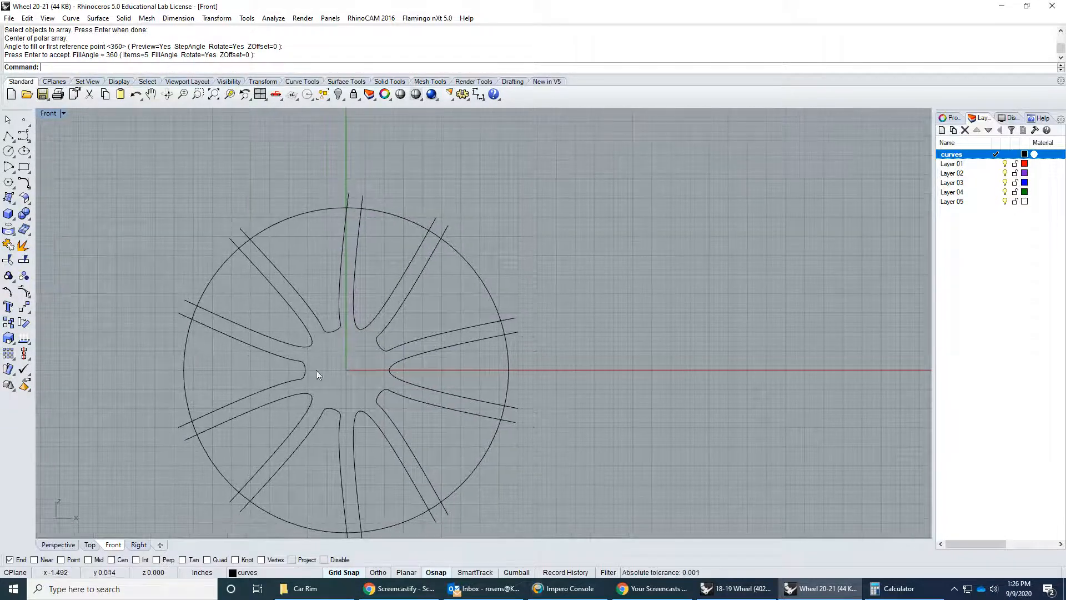
click(288, 358)
click(306, 369)
click(298, 379)
click(299, 394)
click(321, 415)
click(332, 409)
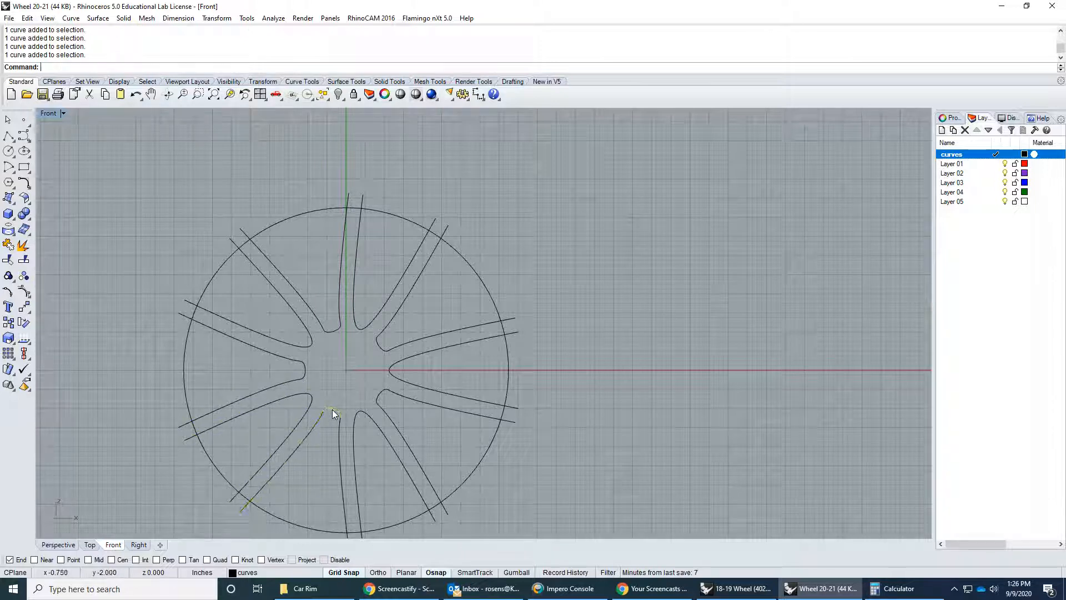
click(338, 425)
click(322, 415)
click(335, 411)
click(340, 426)
click(322, 415)
click(330, 409)
click(339, 425)
click(356, 390)
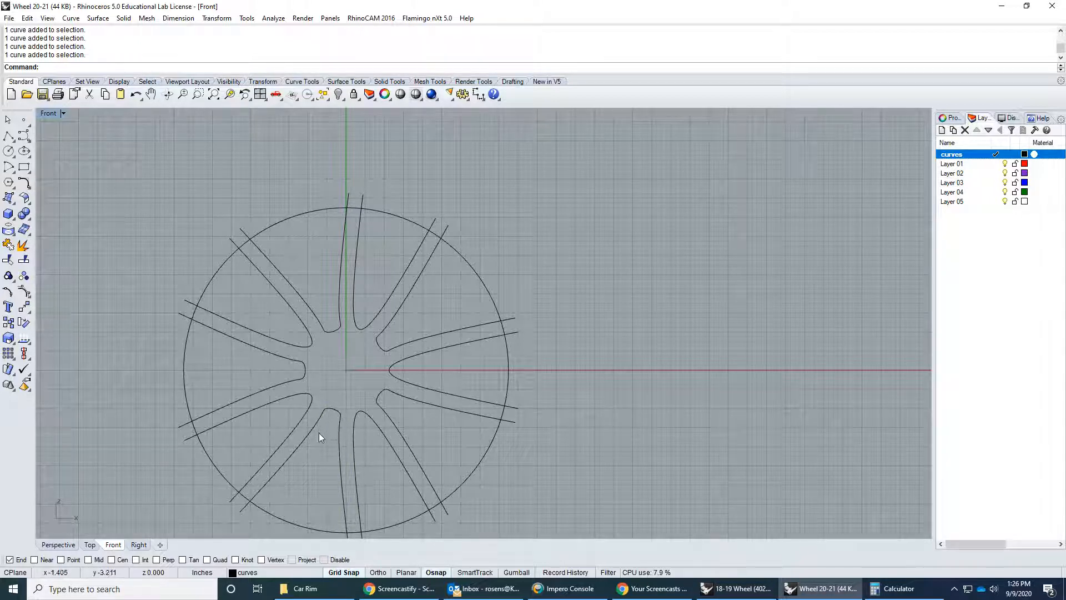
click(305, 412)
click(339, 383)
scroll(344, 402, up, 5)
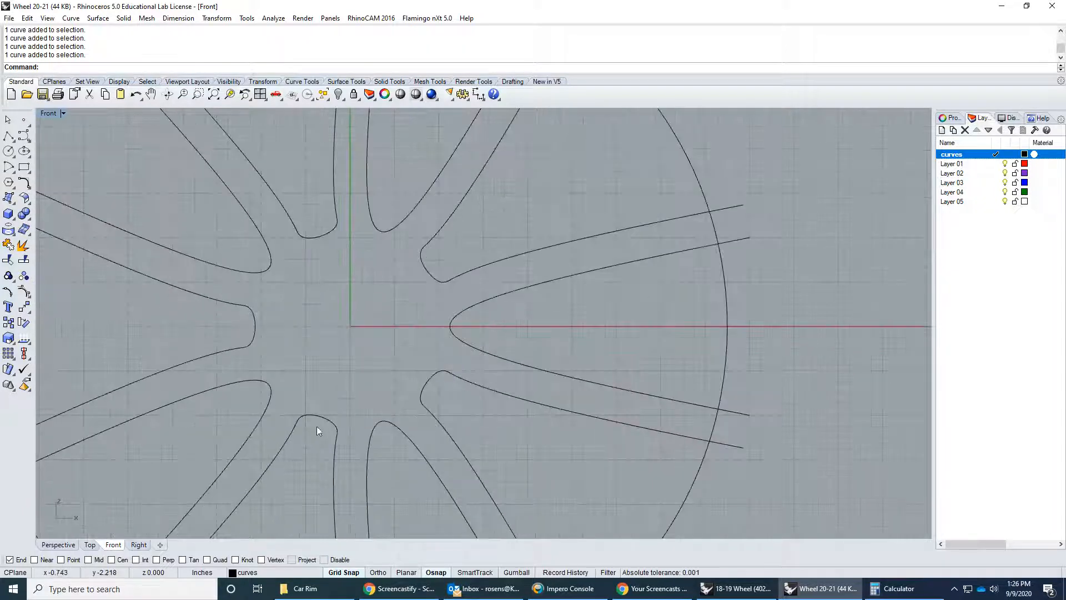
click(301, 418)
click(335, 451)
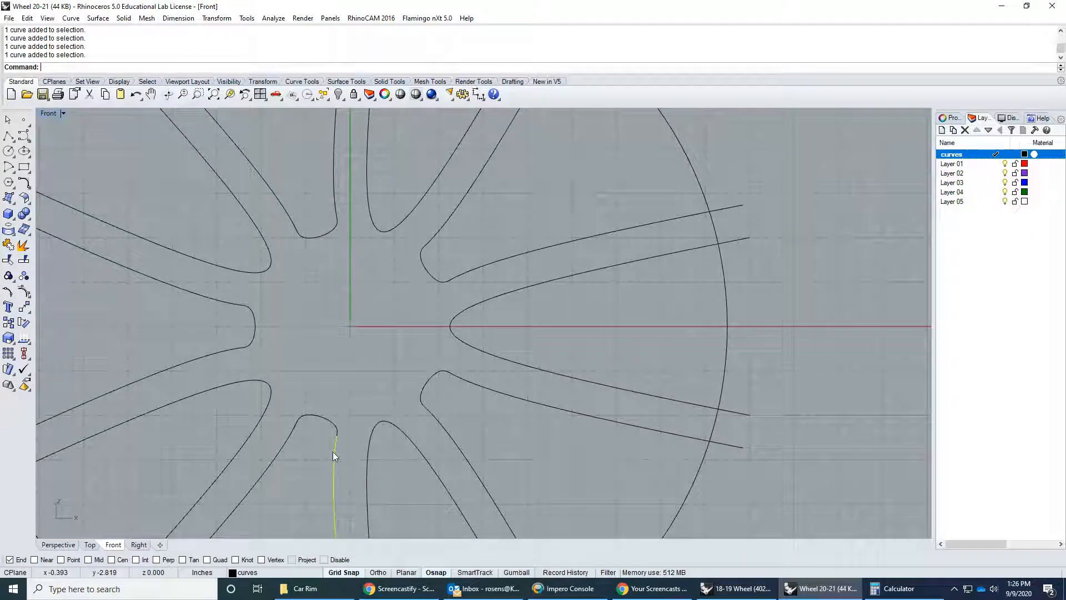
- Join the blend at the lower left of the hub with the two outer spoke curves it connects
scroll(332, 451, down, 3)
click(334, 392)
scroll(369, 332, down, 4)
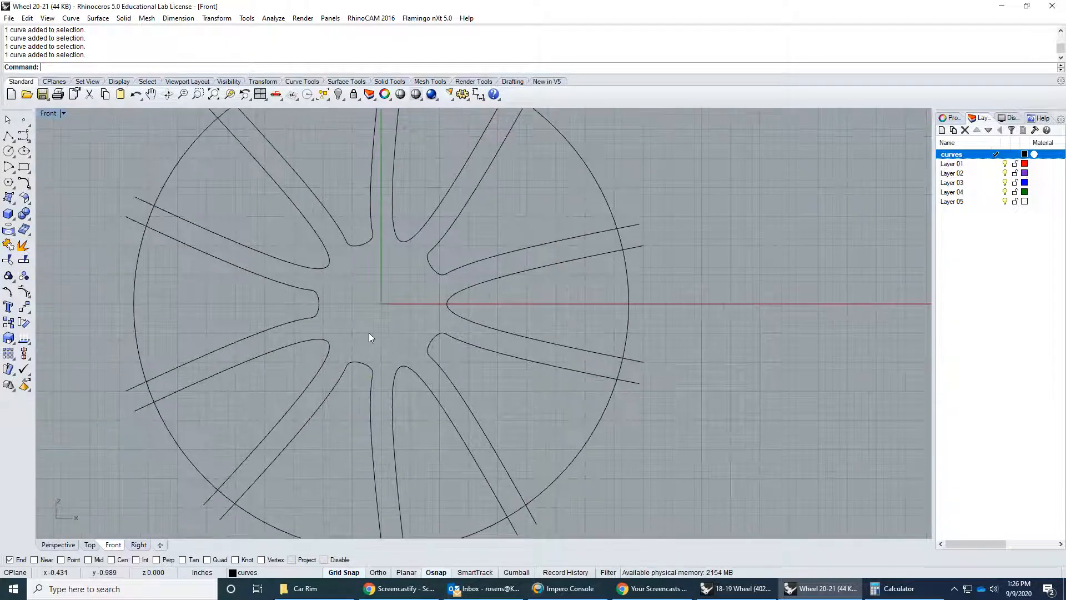
click(10, 247)
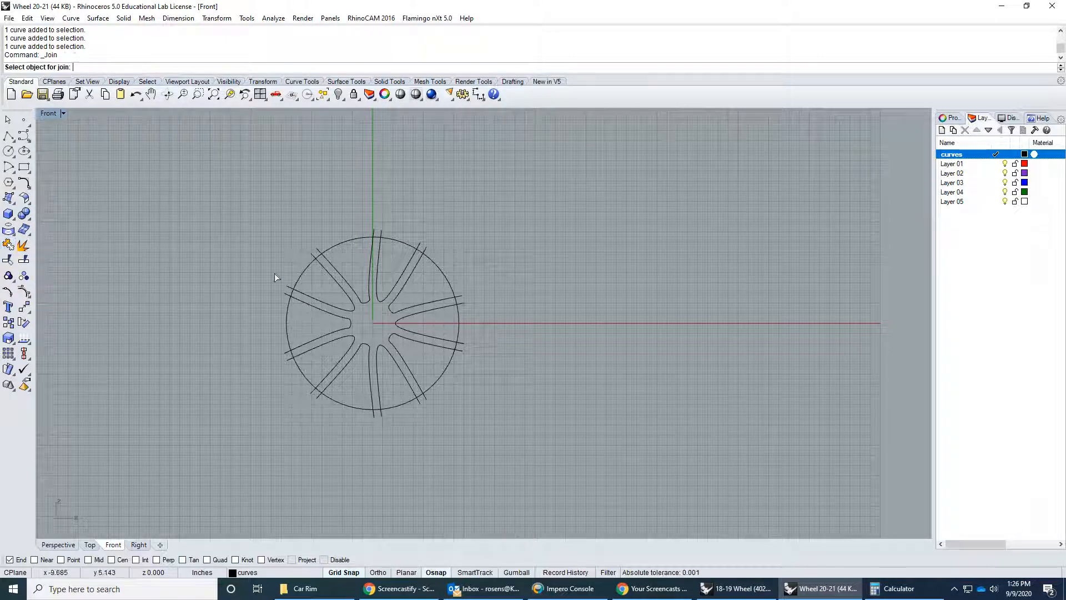
click(348, 361)
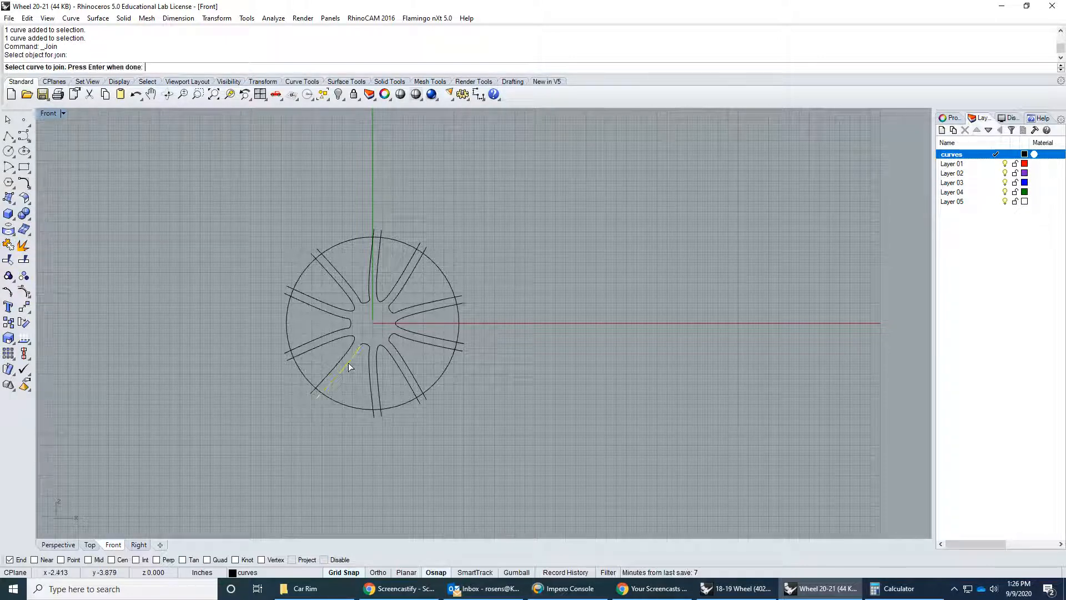
click(364, 342)
click(368, 357)
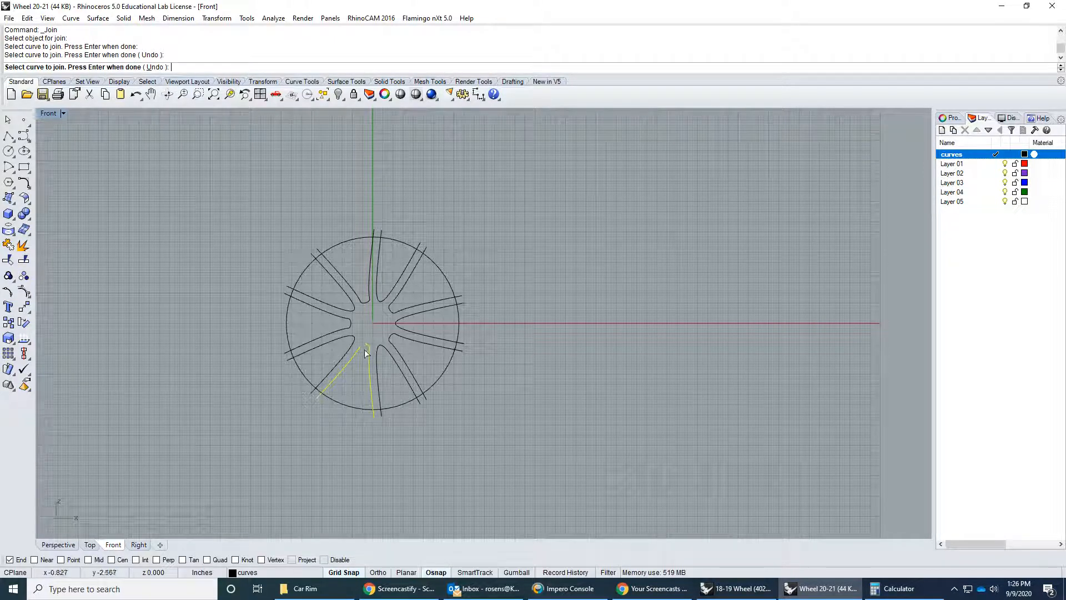
key(Return)
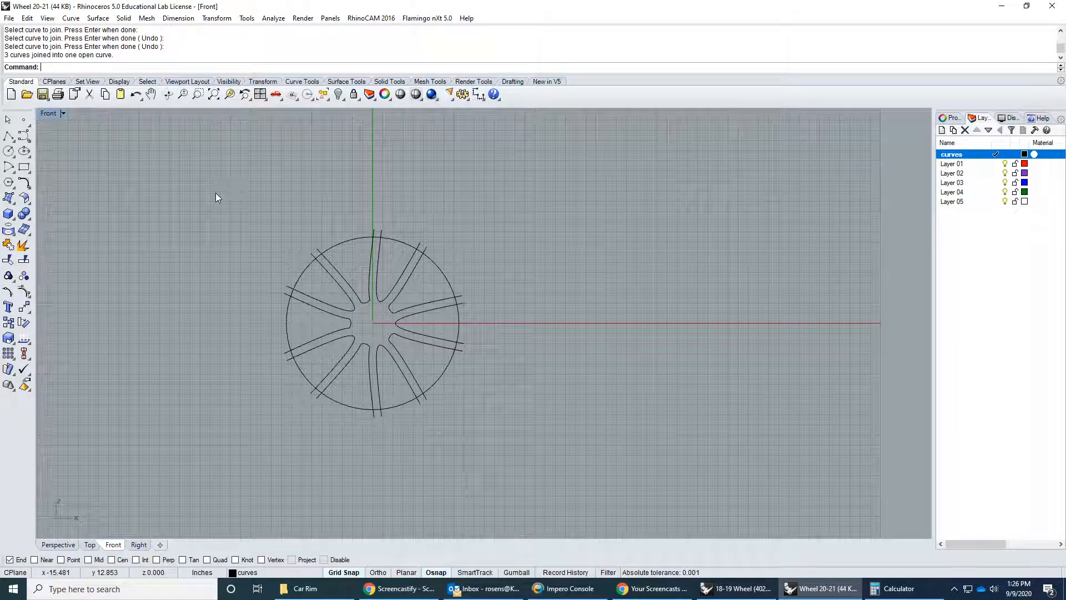
- Select all the wheel curves together, join the remaining touching segments in one operation, and clear the selection
drag(220, 198, 536, 456)
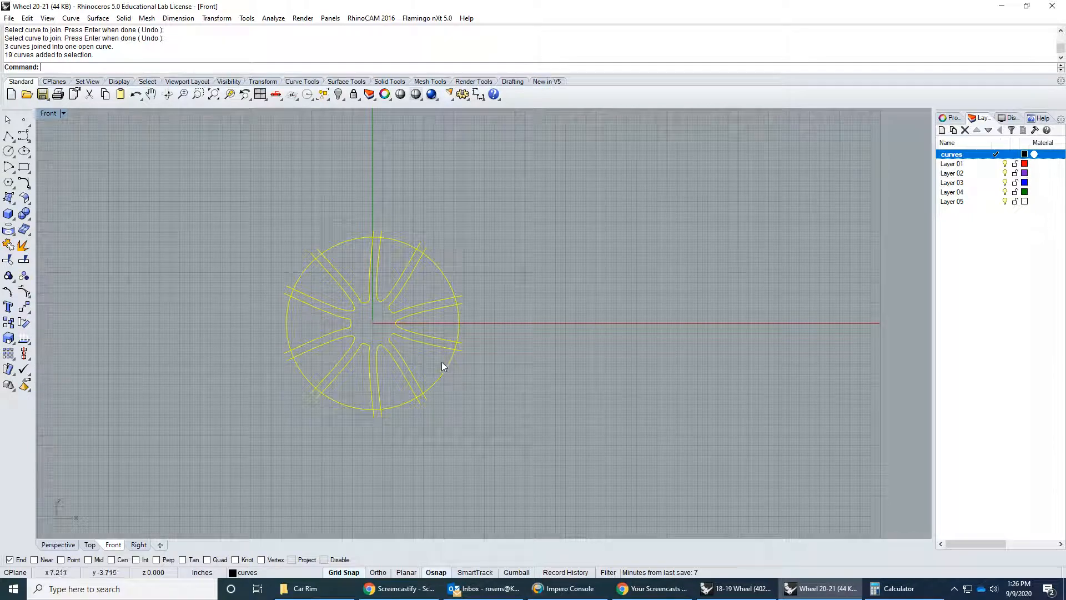
click(24, 260)
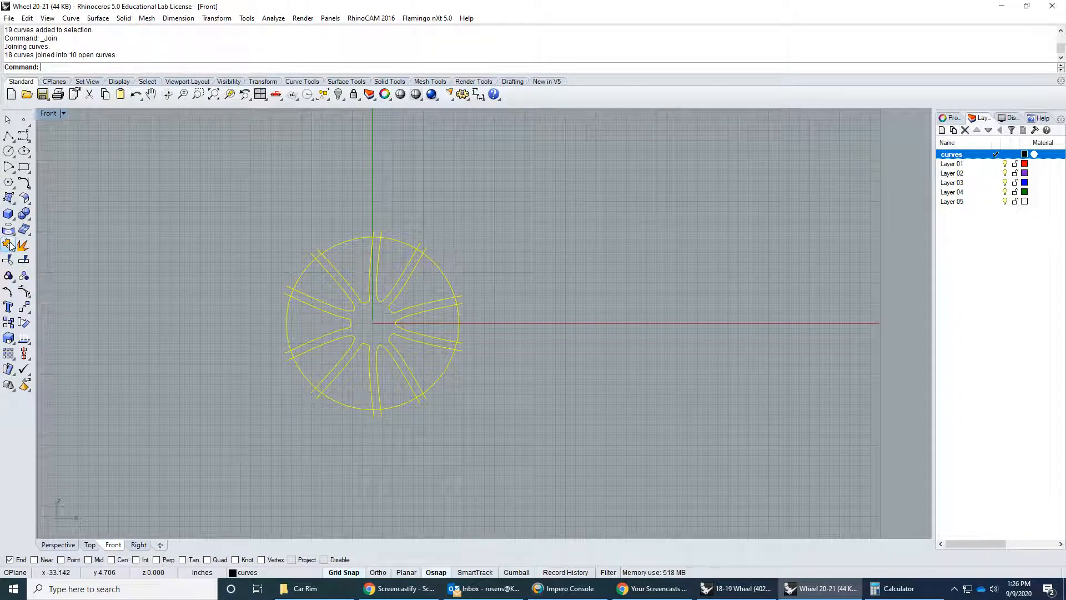
click(253, 292)
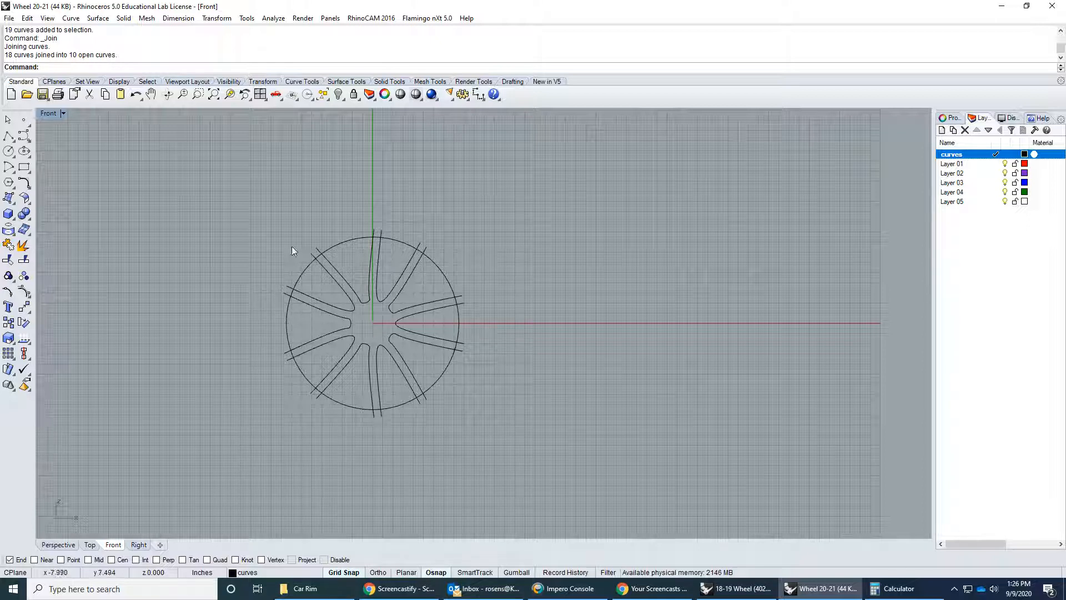
- Select the joined spoke curves one after another around the hub to check that each opening is a single curve
scroll(315, 255, up, 5)
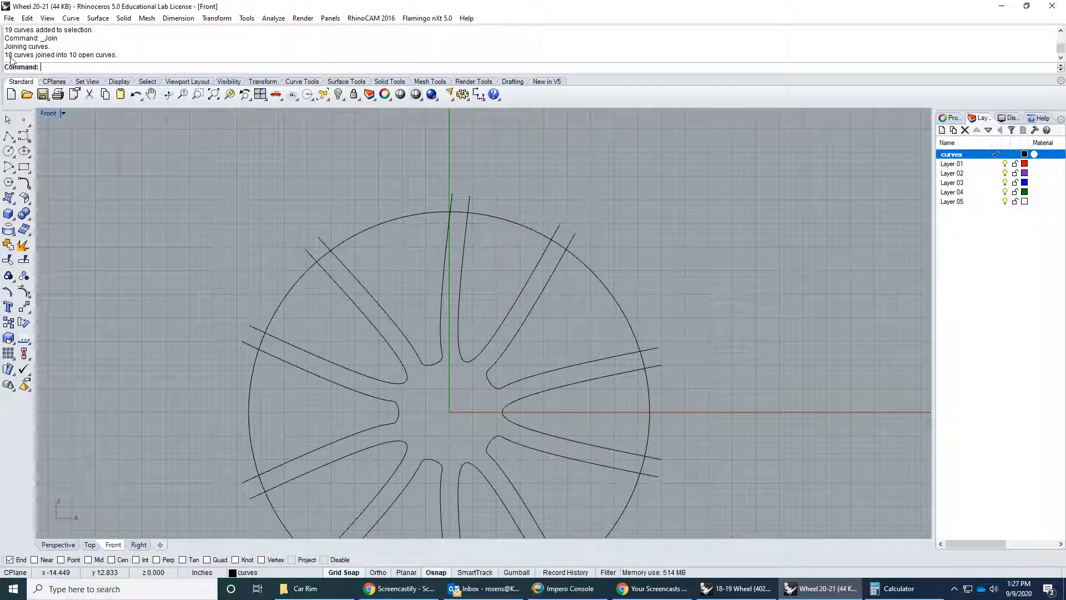
click(378, 397)
click(417, 461)
click(487, 457)
click(512, 382)
click(471, 358)
click(429, 364)
click(407, 382)
click(397, 424)
scroll(503, 383, down, 5)
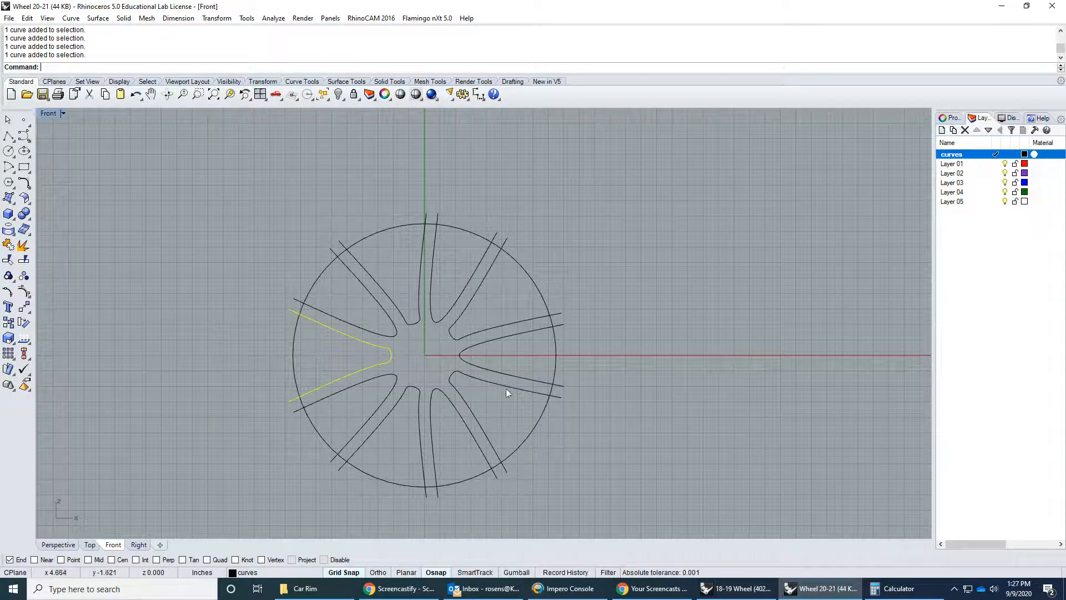
click(658, 590)
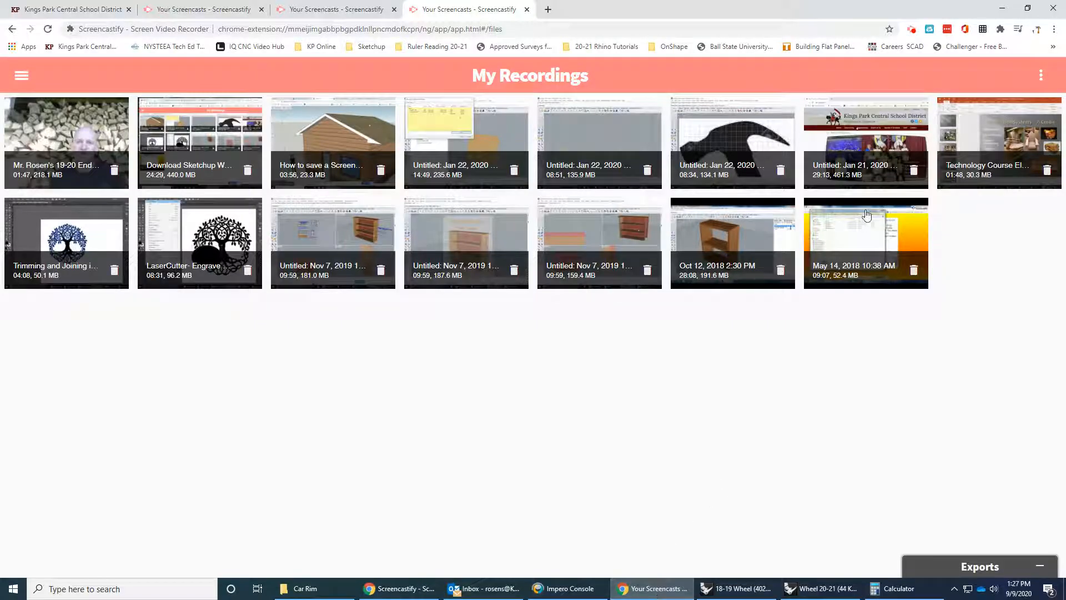
click(912, 31)
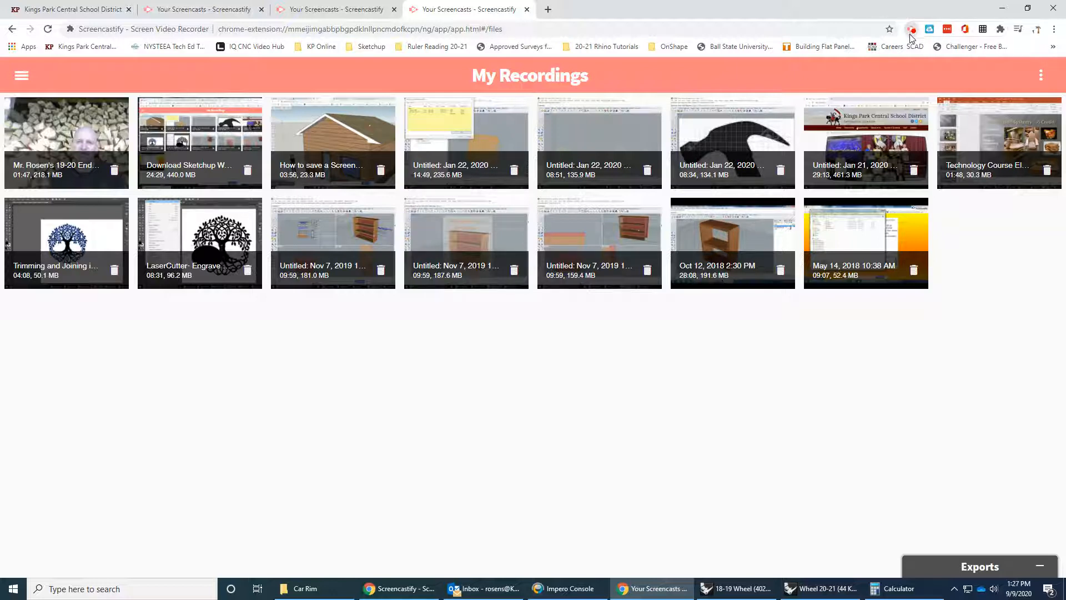